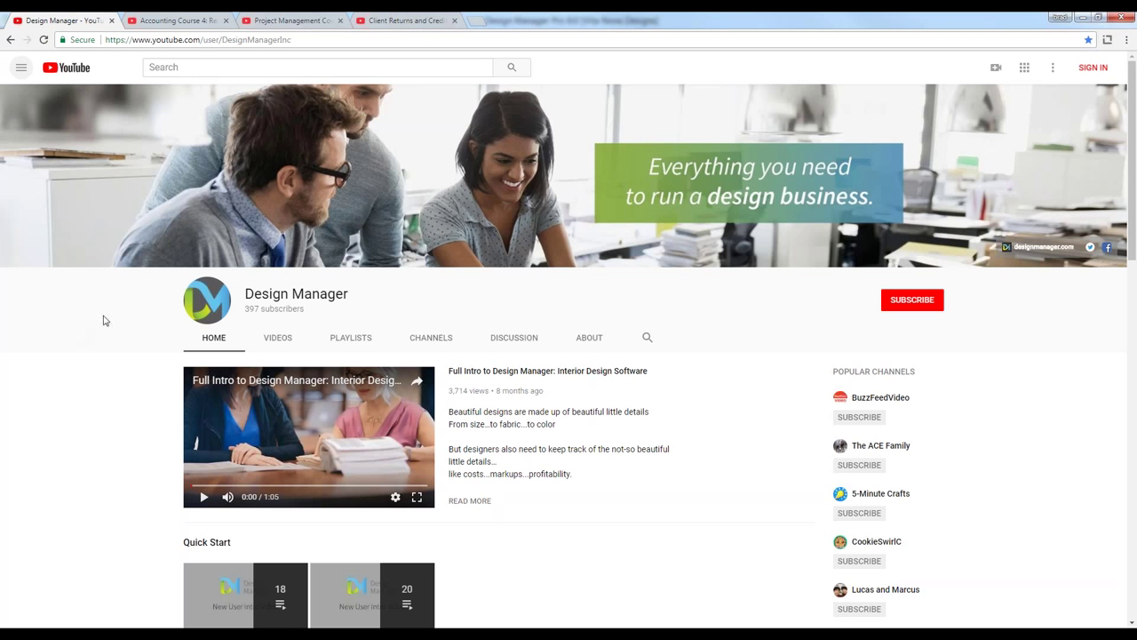
Browse the Design Manager YouTube channel's quick starts, tutorials, project management courses, accounting courses and weekly webinars.
drag(224, 39, 293, 39)
click(54, 379)
scroll(54, 379, down, 2)
scroll(53, 379, down, 1)
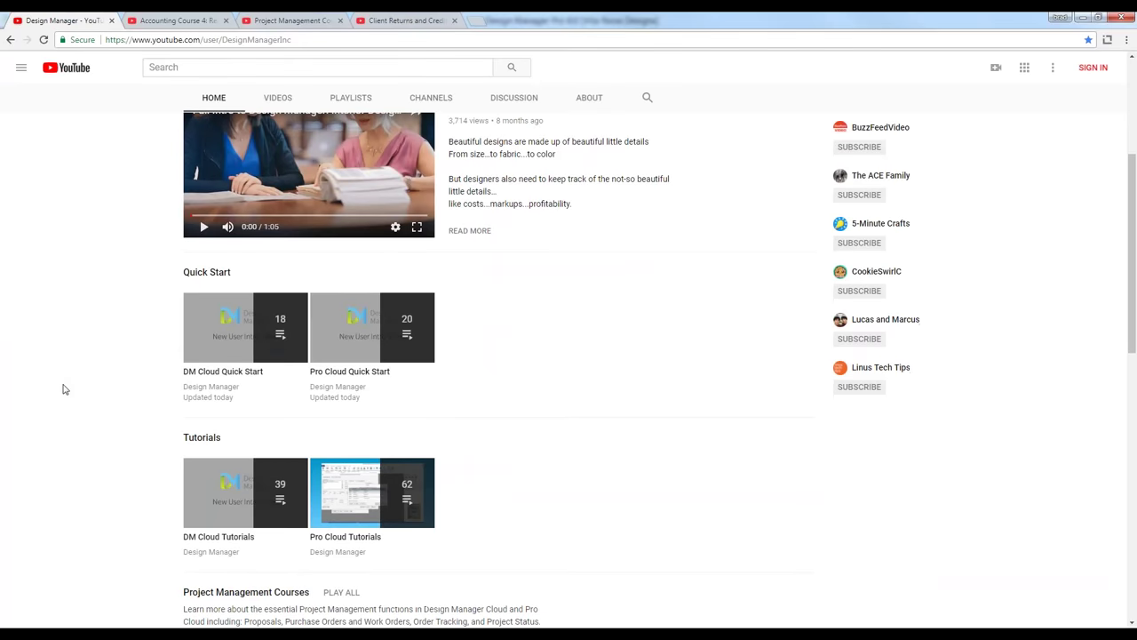
scroll(63, 388, down, 1)
scroll(103, 453, down, 1)
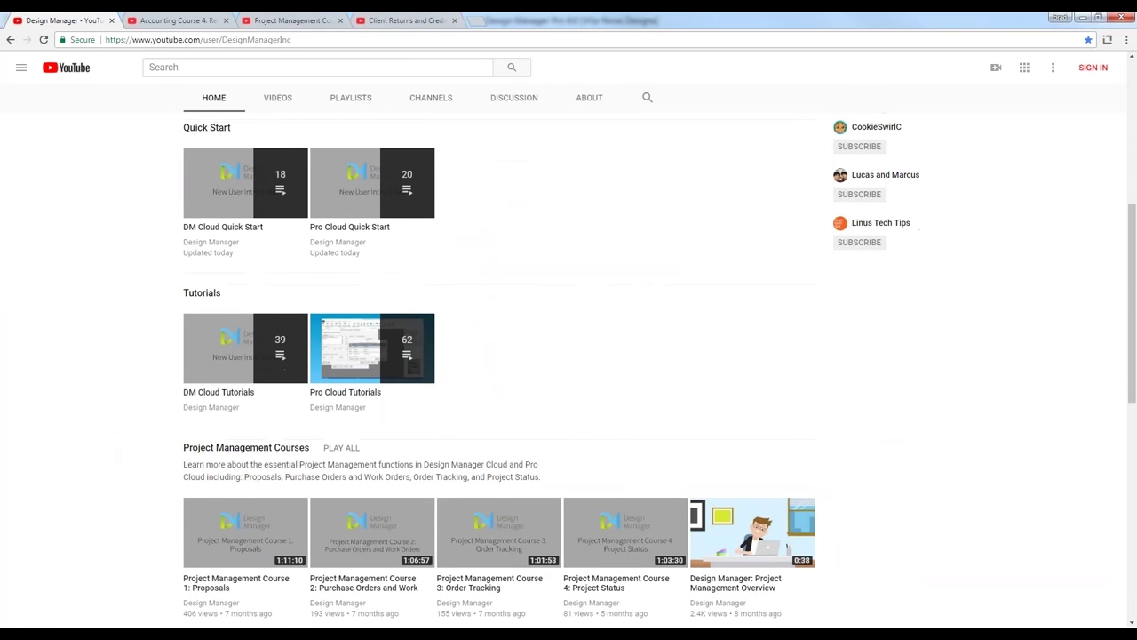
scroll(27, 404, down, 2)
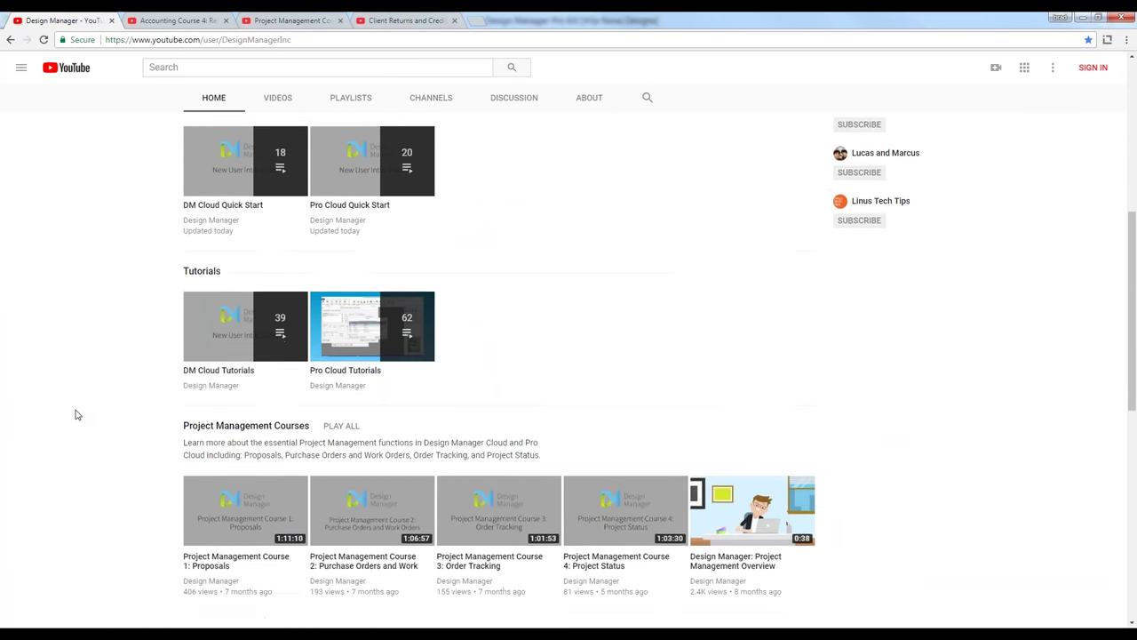
scroll(76, 409, down, 2)
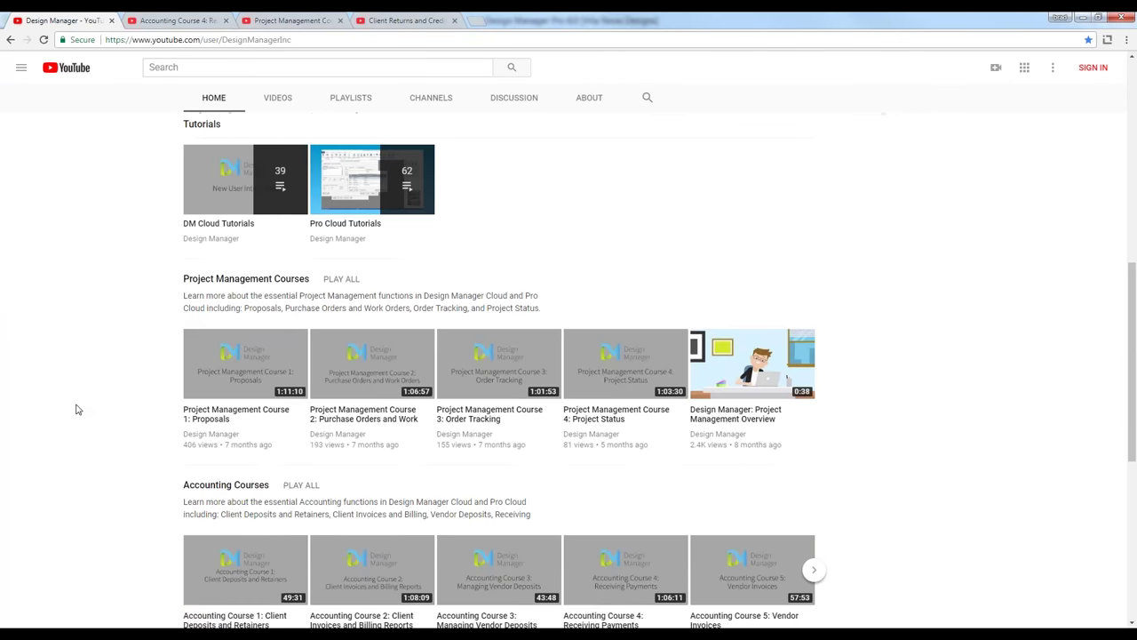
scroll(72, 449, down, 1)
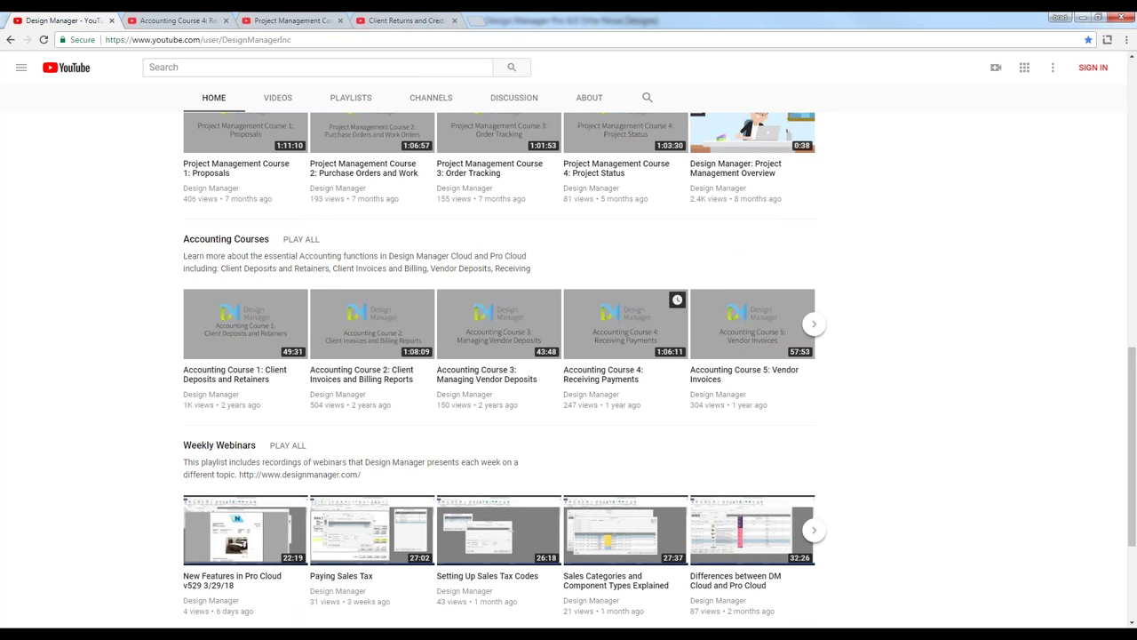
Switch to Design Manager Pro and look up the Client Deposits liability account in the Account Glossary.
click(1081, 17)
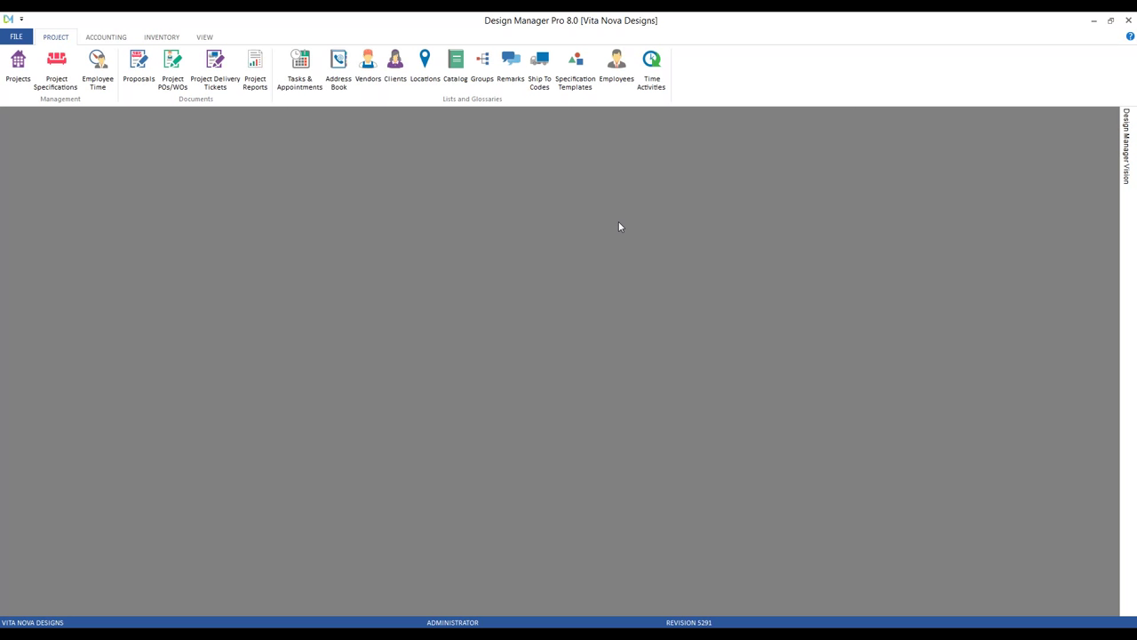
click(110, 37)
click(391, 67)
drag(206, 113, 243, 121)
click(151, 444)
scroll(152, 444, down, 3)
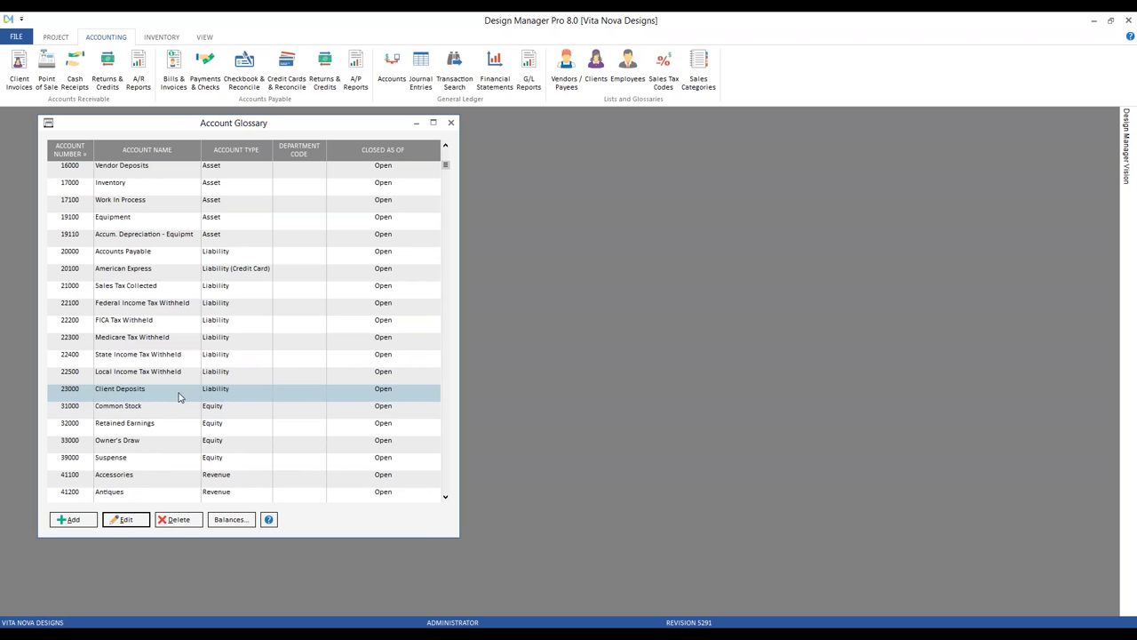
click(178, 392)
click(450, 122)
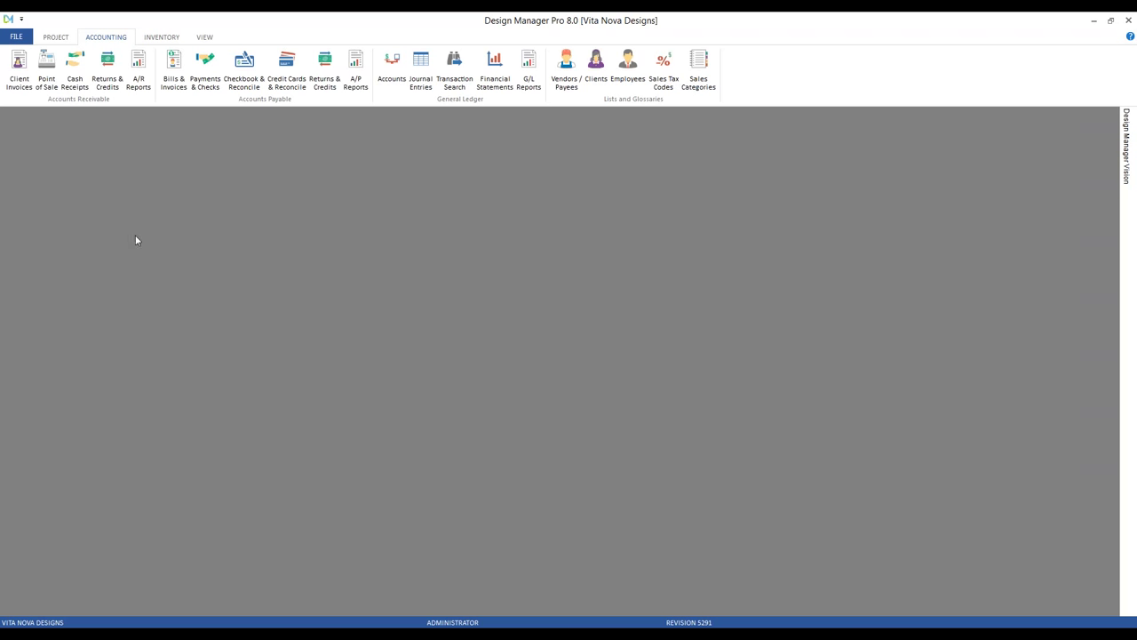
Review the default Client Deposit account under Other Accounts in the company information, without changing any setting.
click(16, 36)
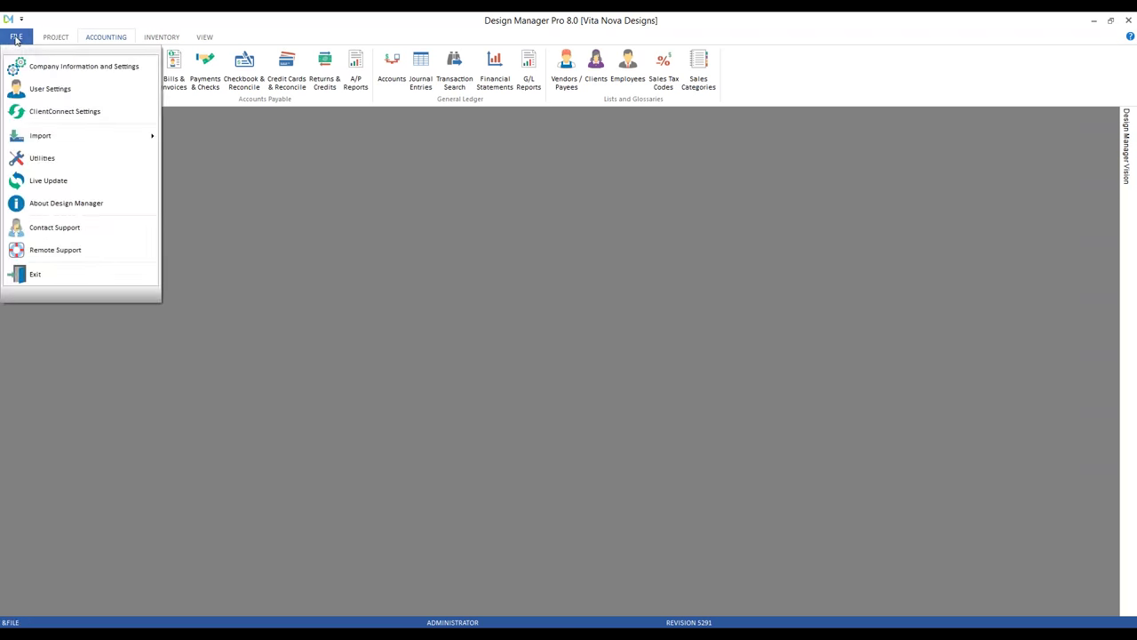
click(109, 76)
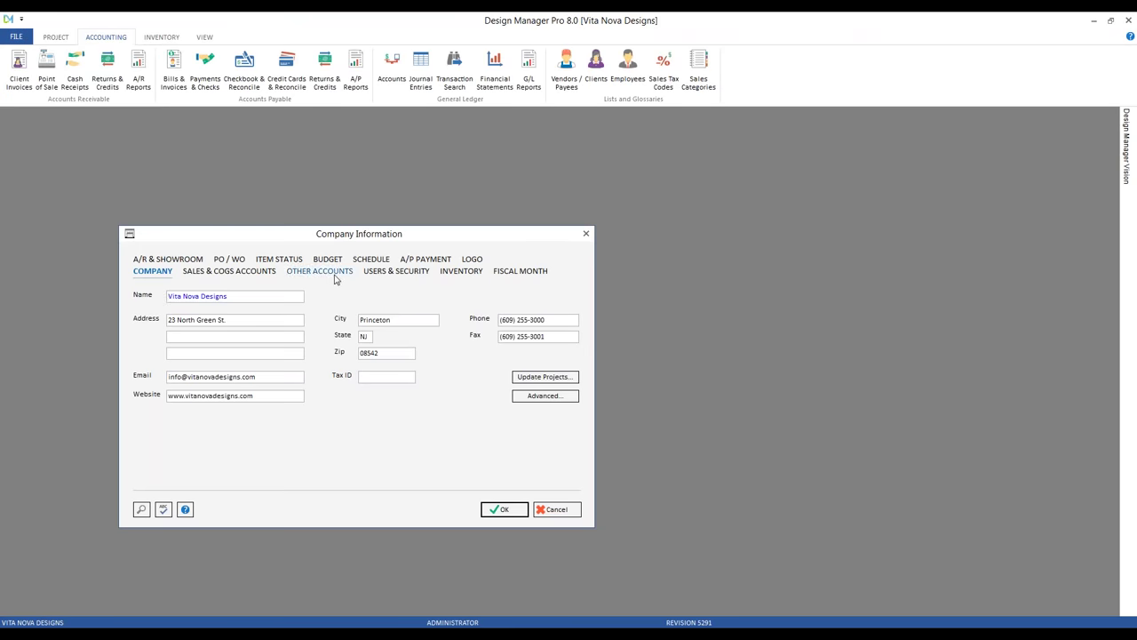
click(332, 272)
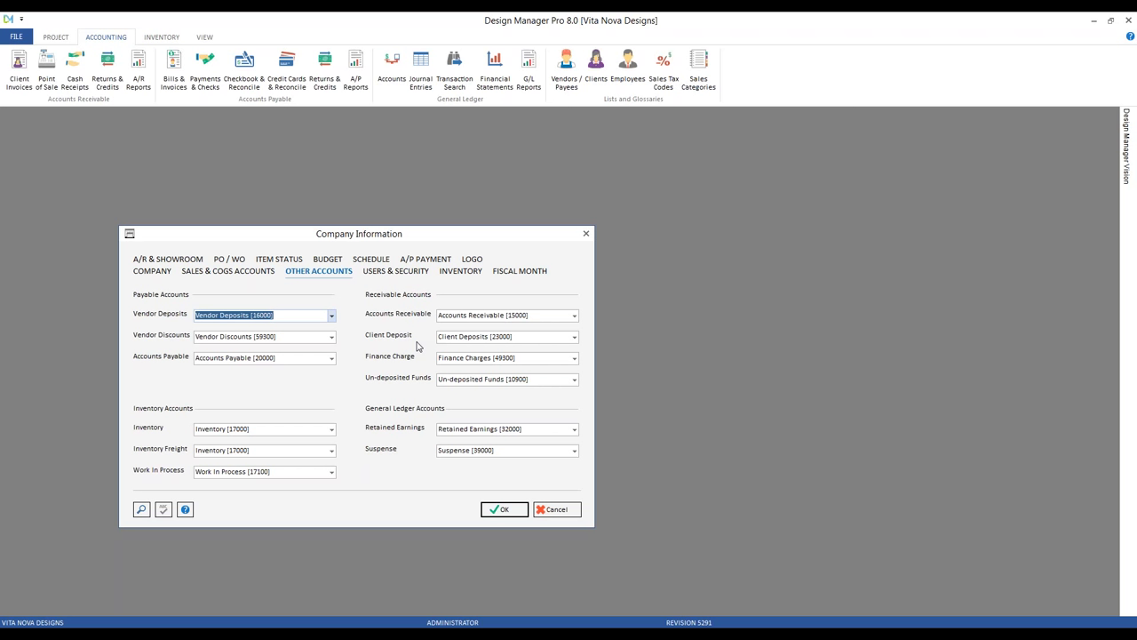
click(574, 515)
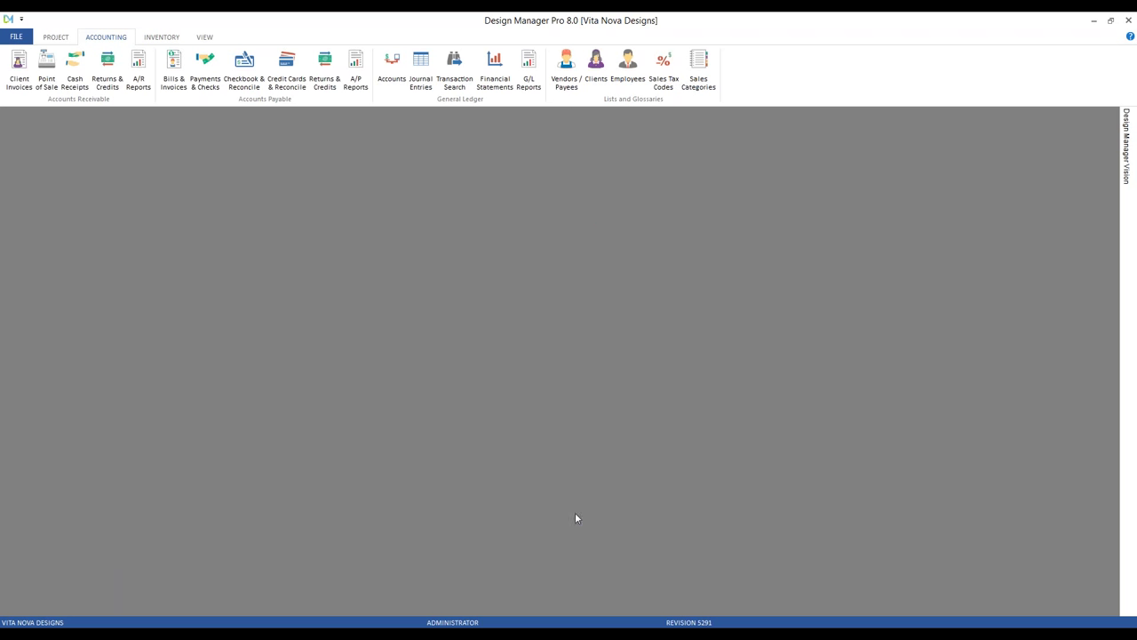
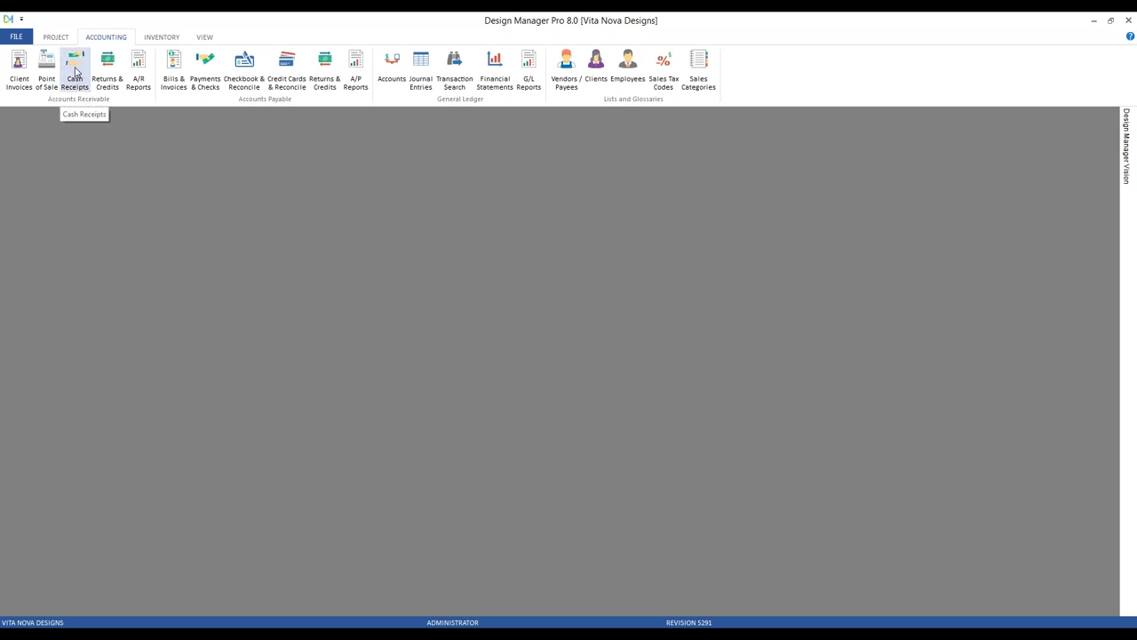
Start a new cash receipt for project HIL01.
click(75, 73)
drag(99, 118, 192, 163)
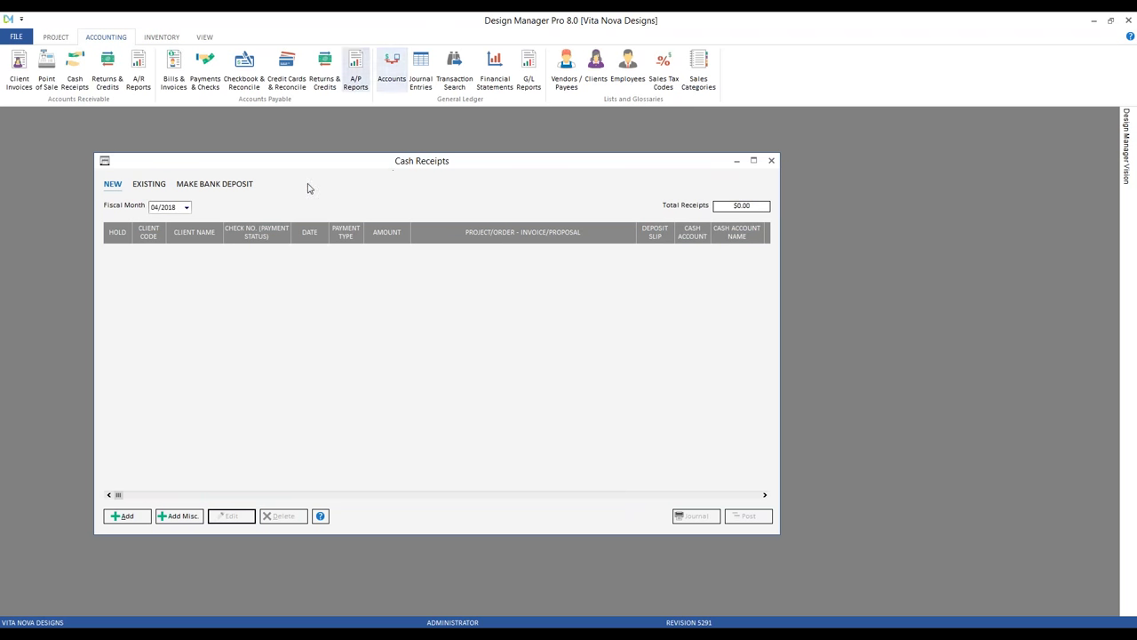
click(127, 516)
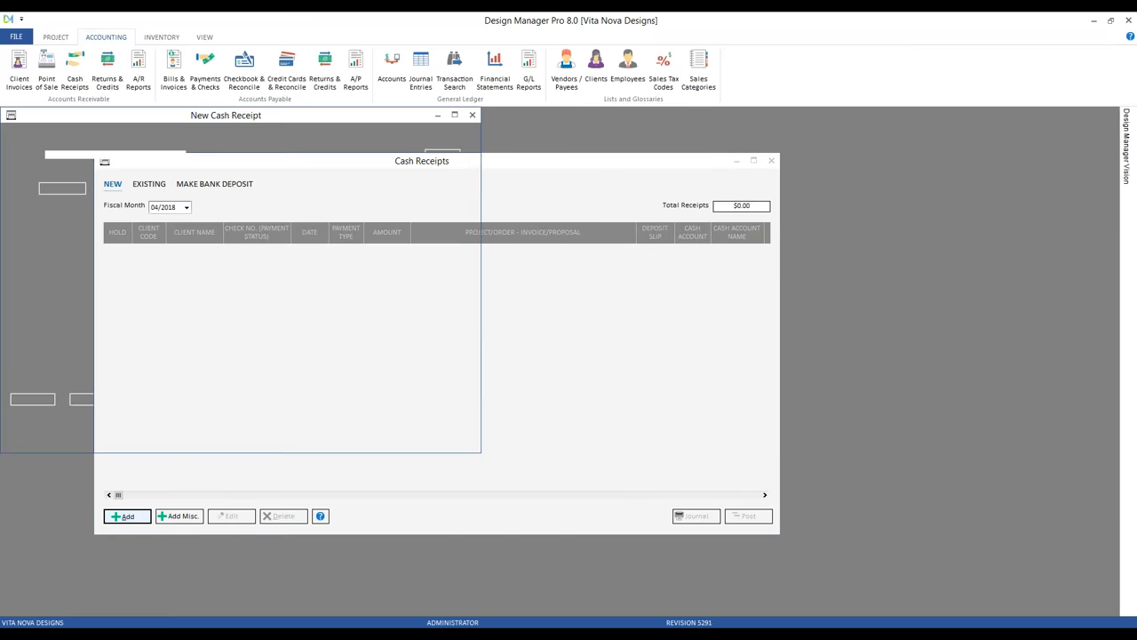
drag(157, 118, 271, 157)
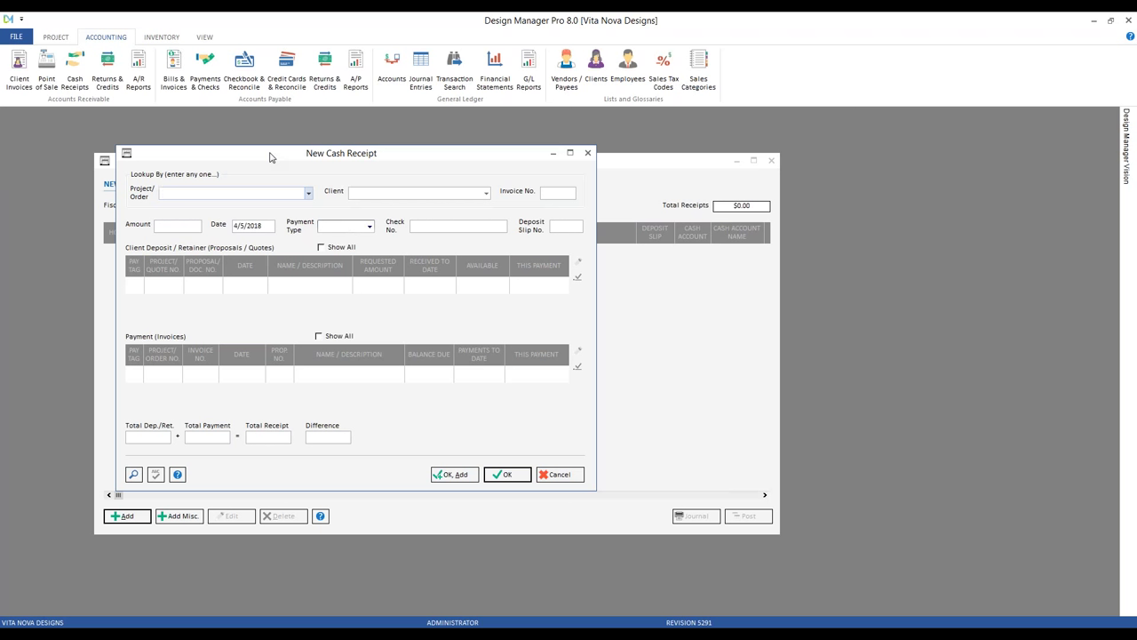
text(hil)
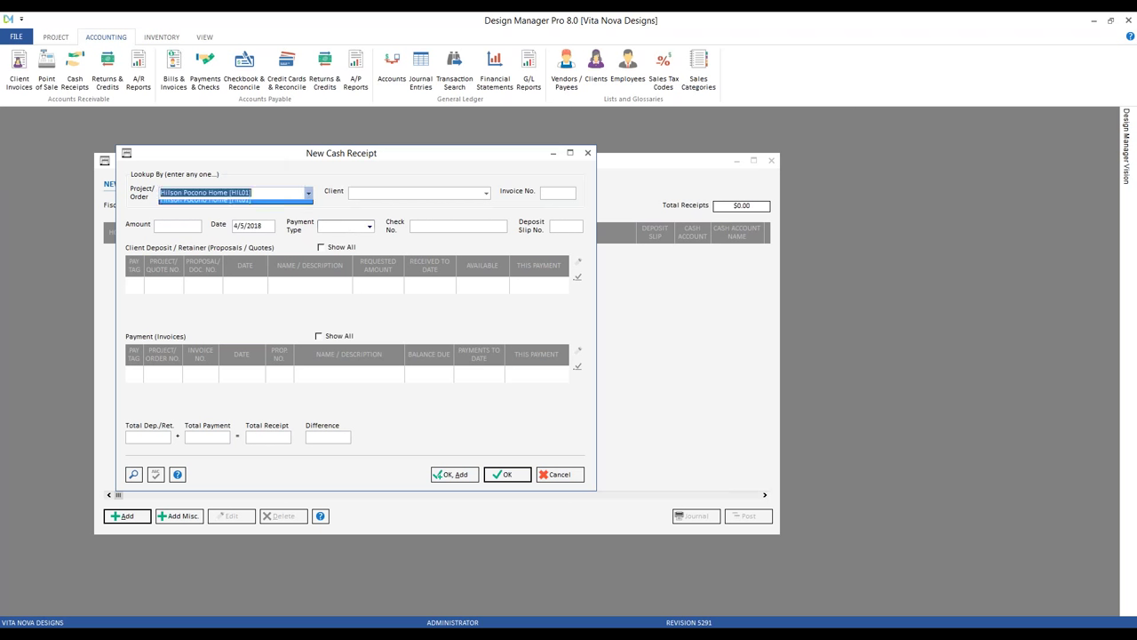
key(Tab)
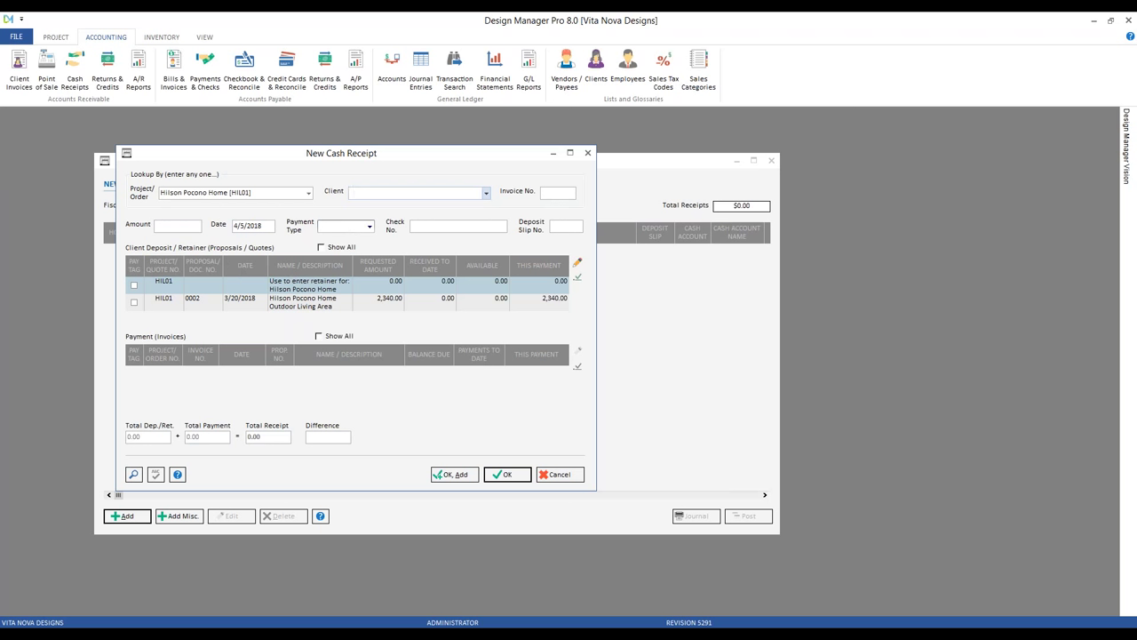
Set the receipt amount to 5,000.00, the payment type to CHECK and the check number to 1500.
click(170, 224)
text(5000)
key(Tab)
key(Tab)
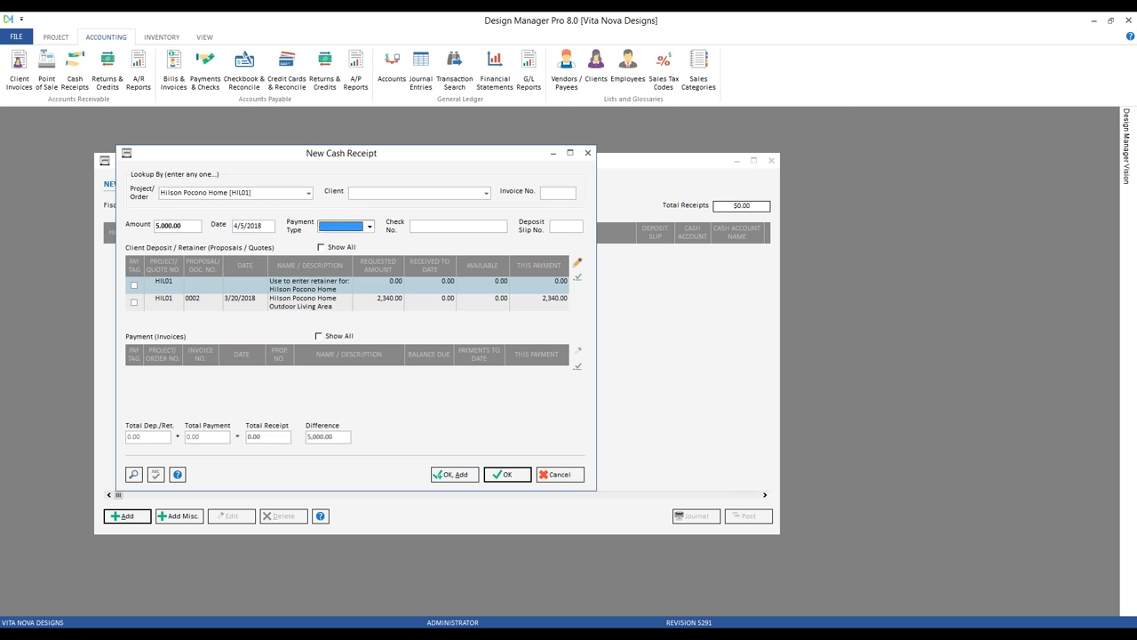
key(c)
key(Tab)
text(1500)
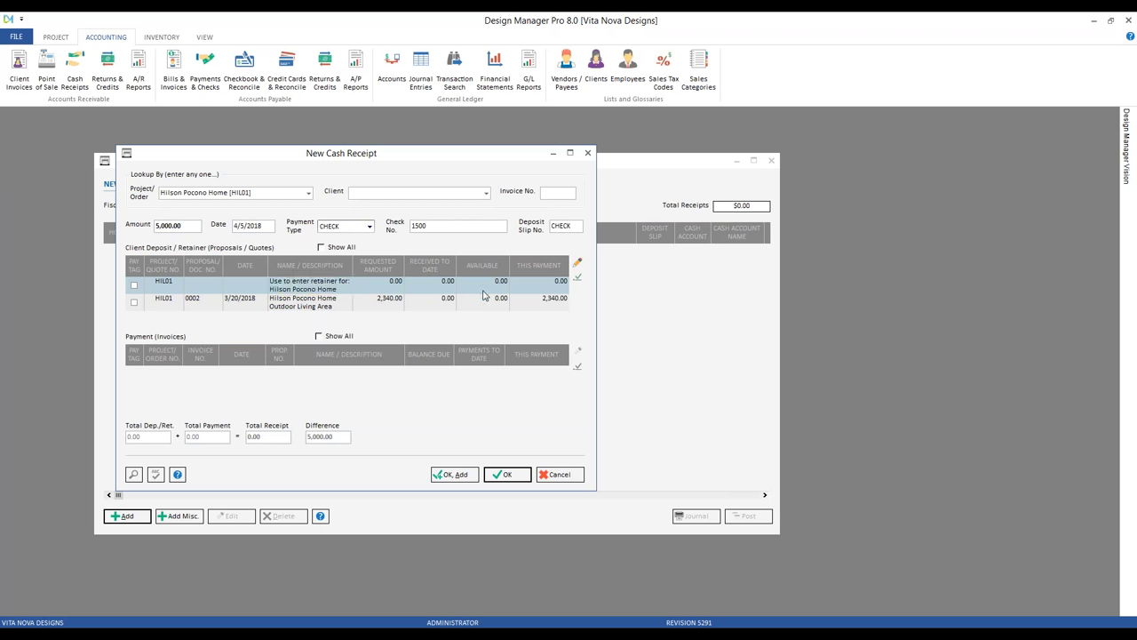
Allocate 5,000.00 to the project's retainer line with the transaction description "retainer for wine cellar".
click(576, 262)
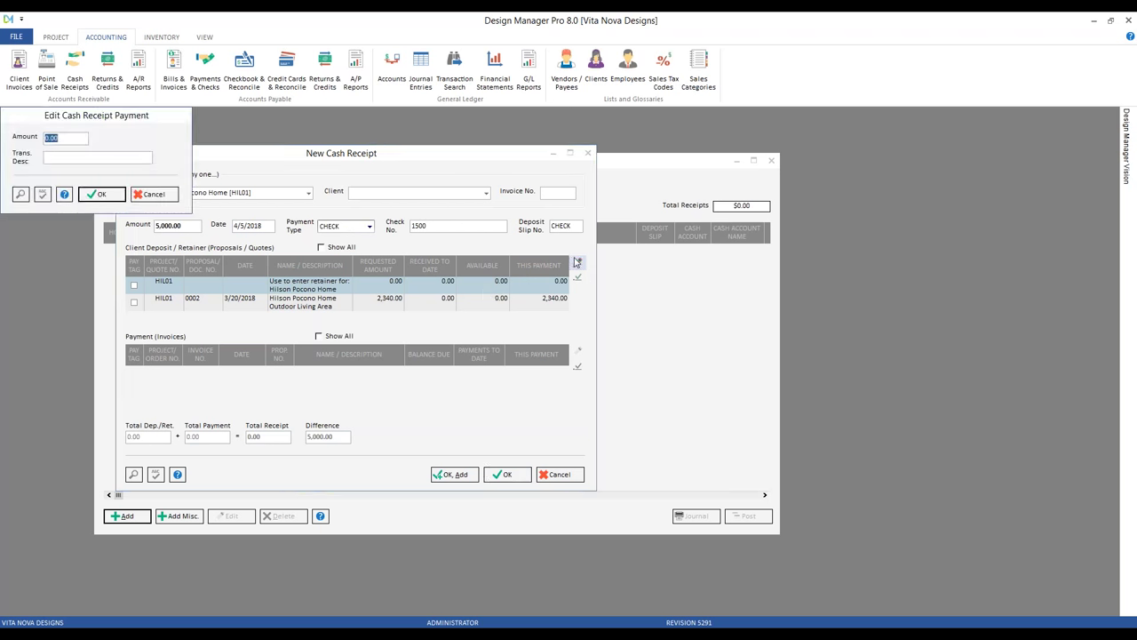
drag(38, 122, 202, 183)
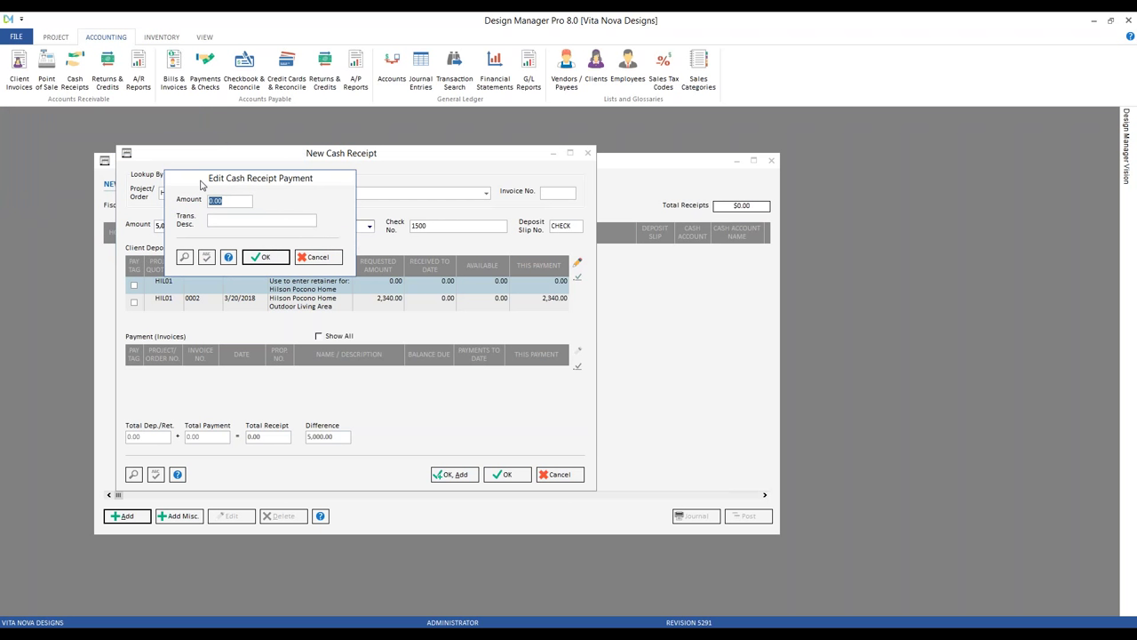
text(5000)
key(Tab)
text(retainer for wine cellar)
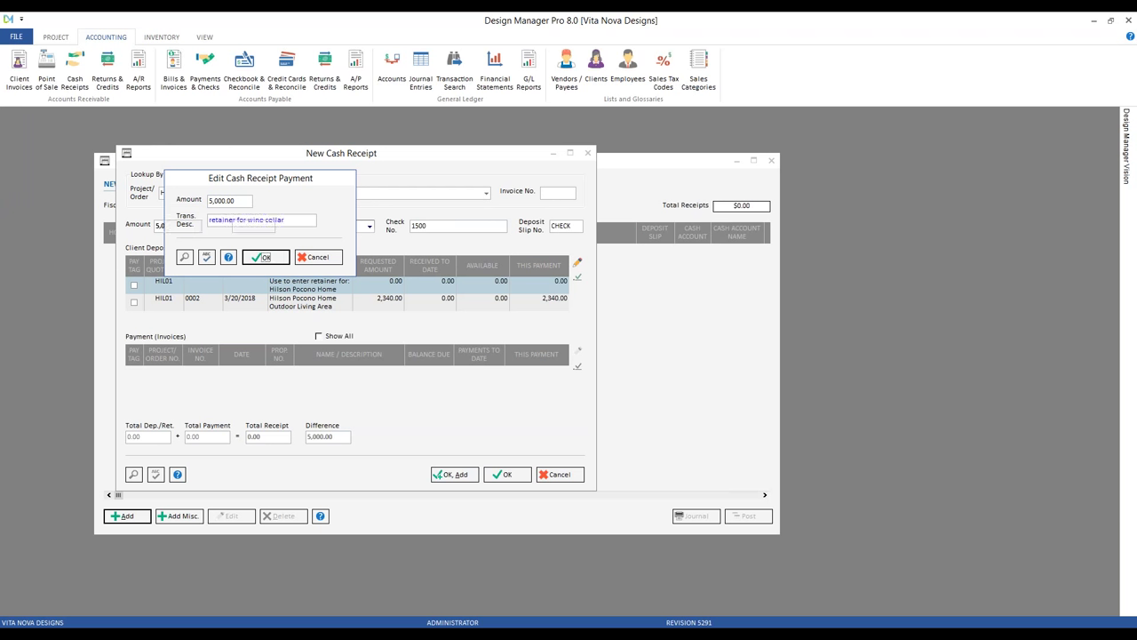
key(Return)
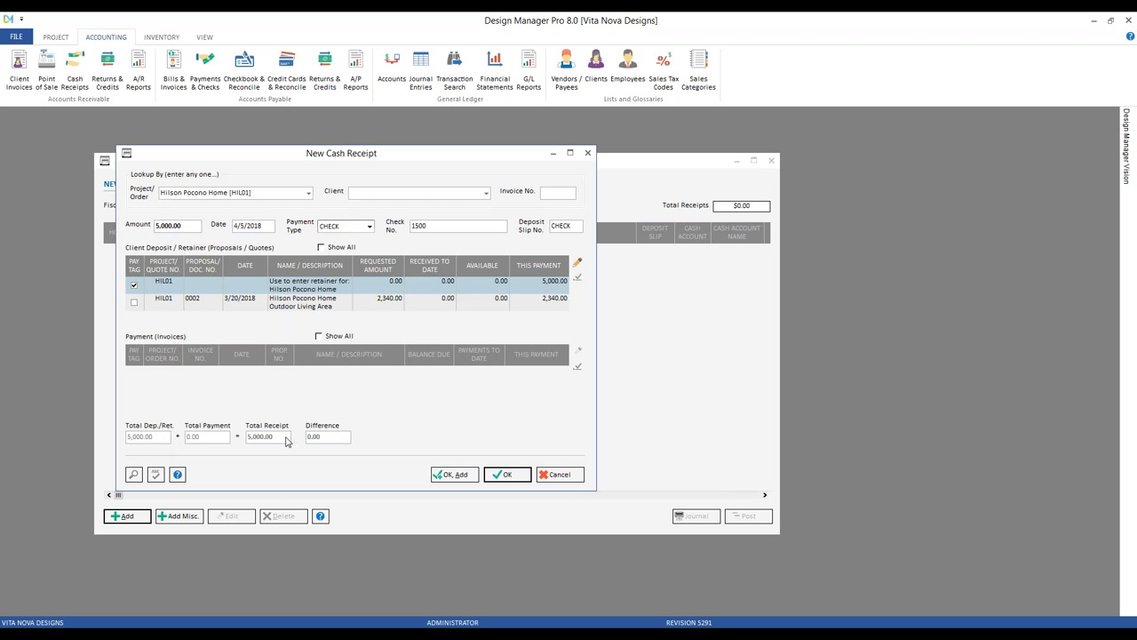
Save and post the retainer receipt into fiscal month 04/2018, and review it among the existing cash receipts.
click(183, 228)
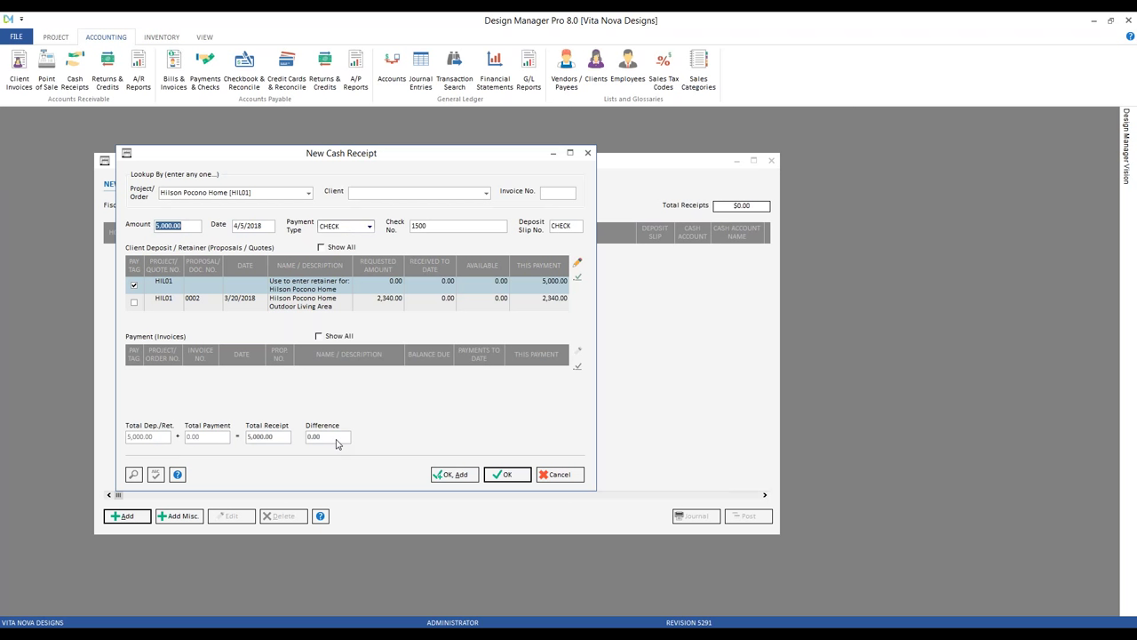
click(508, 474)
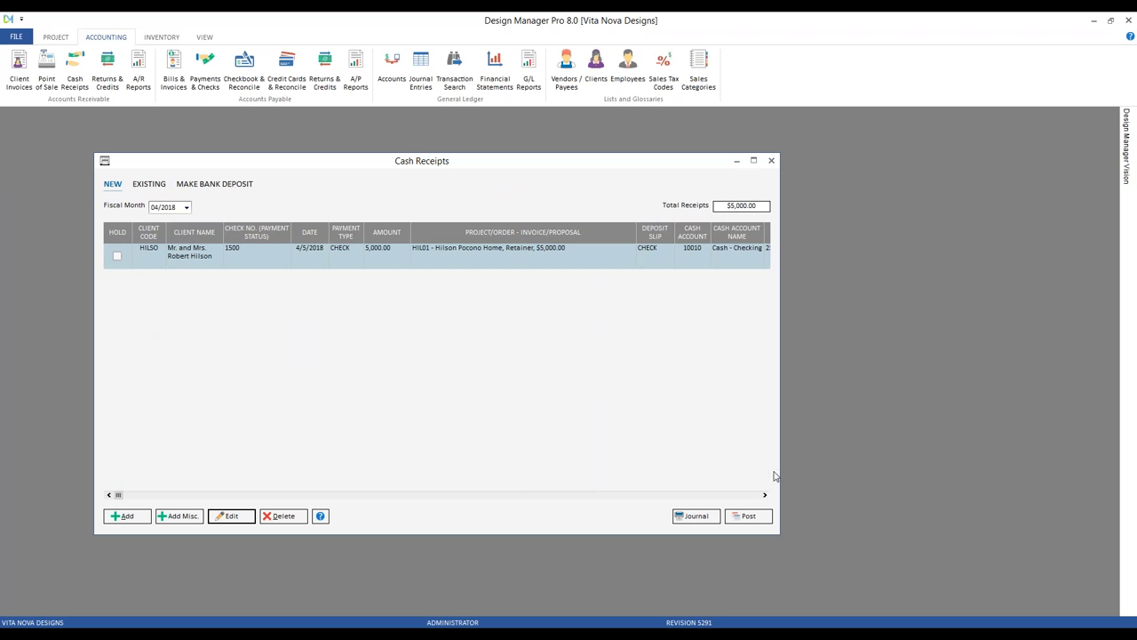
click(759, 514)
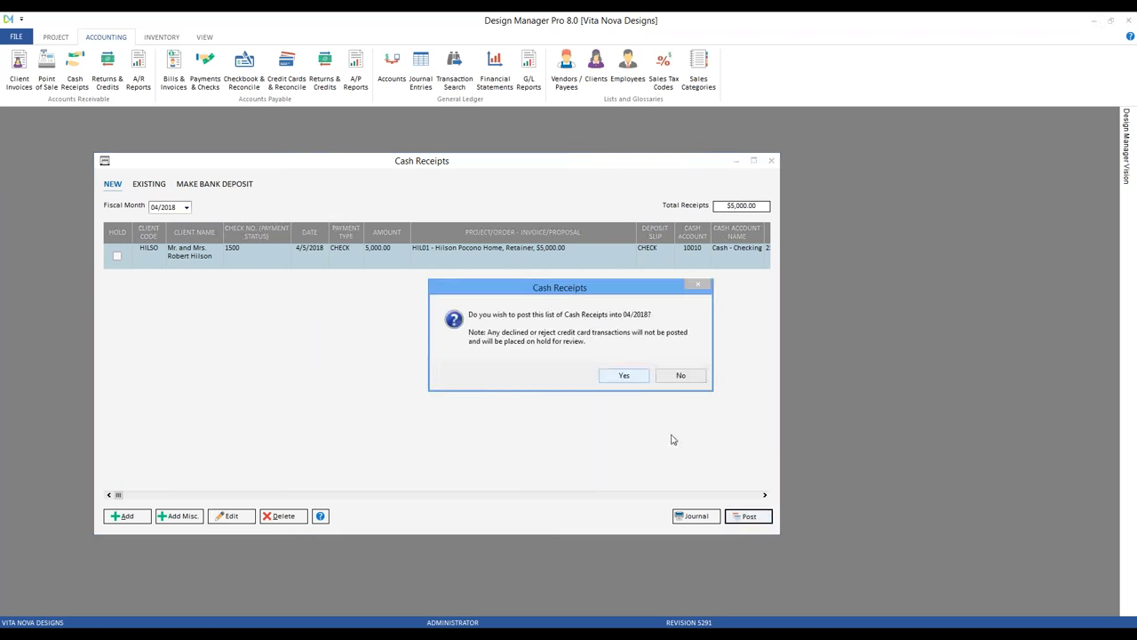
click(624, 375)
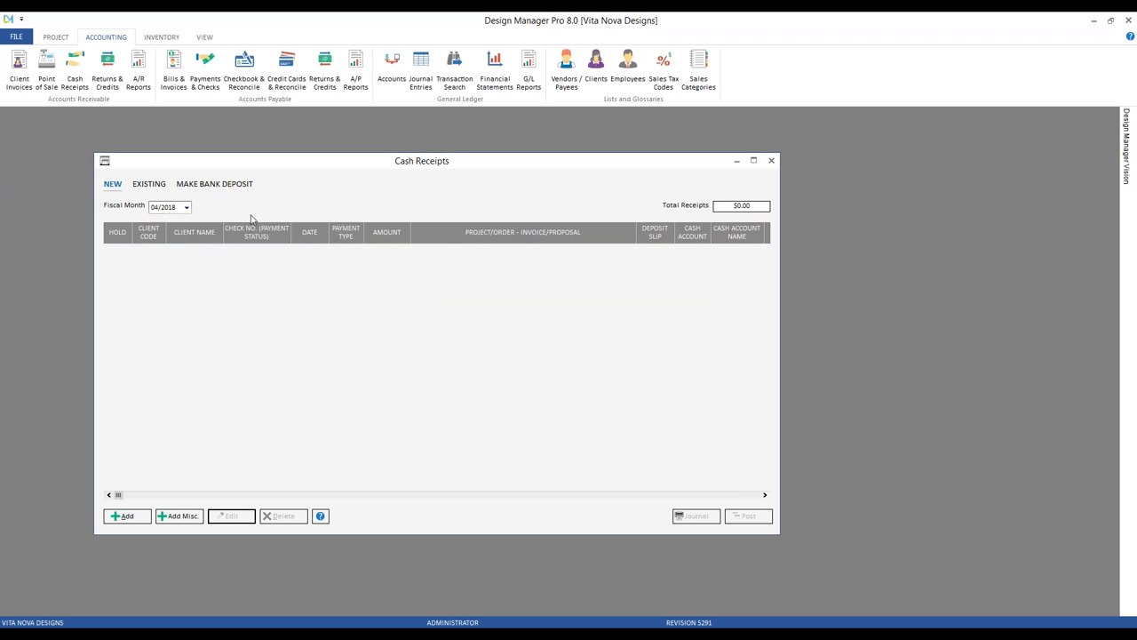
click(151, 184)
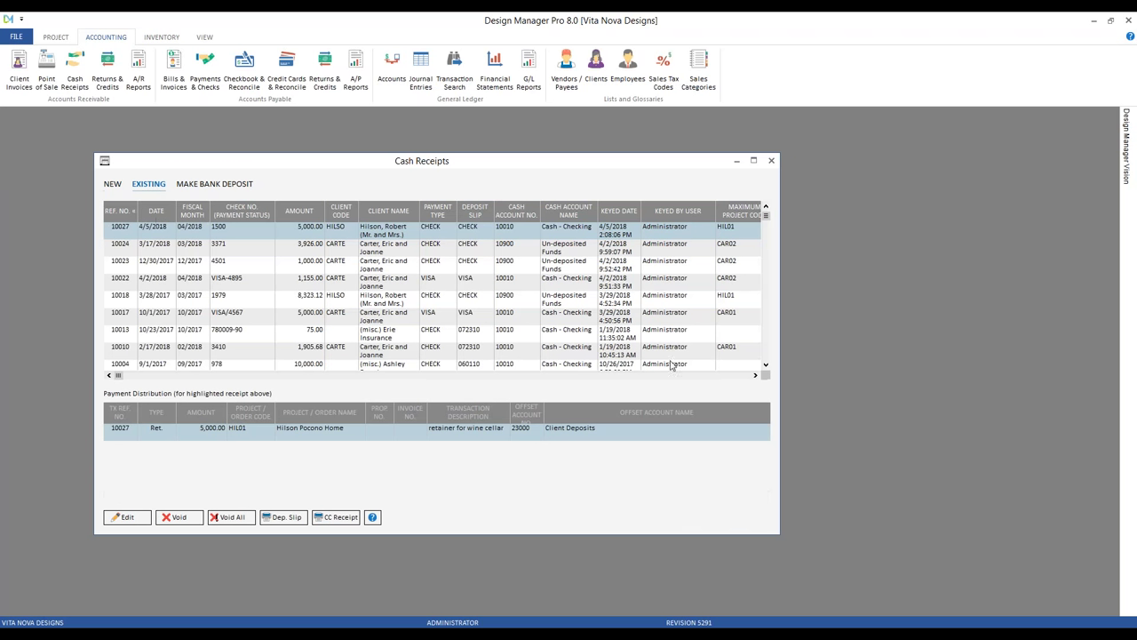
click(771, 160)
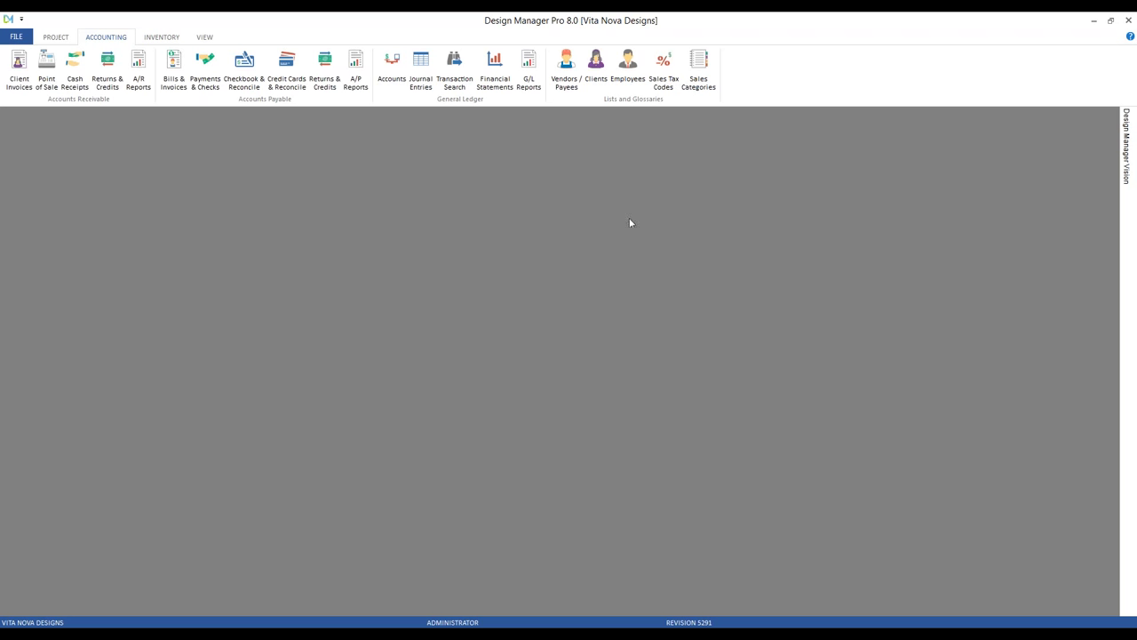
Open the Project Status summary for project HIL01 and examine its client deposits and retainers.
click(55, 36)
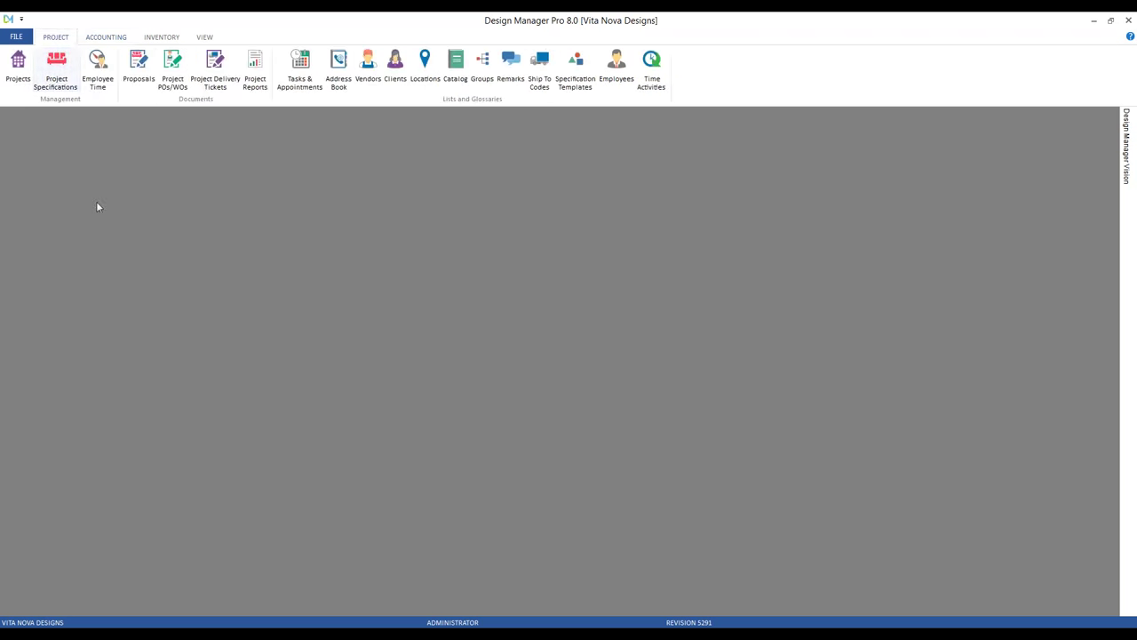
click(18, 66)
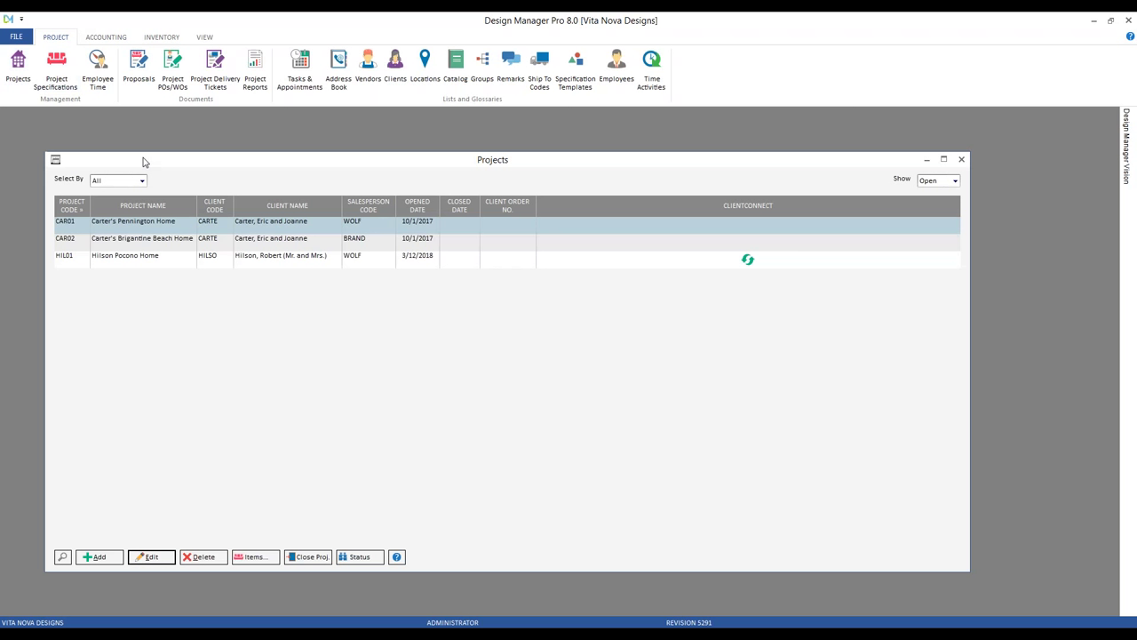
click(184, 262)
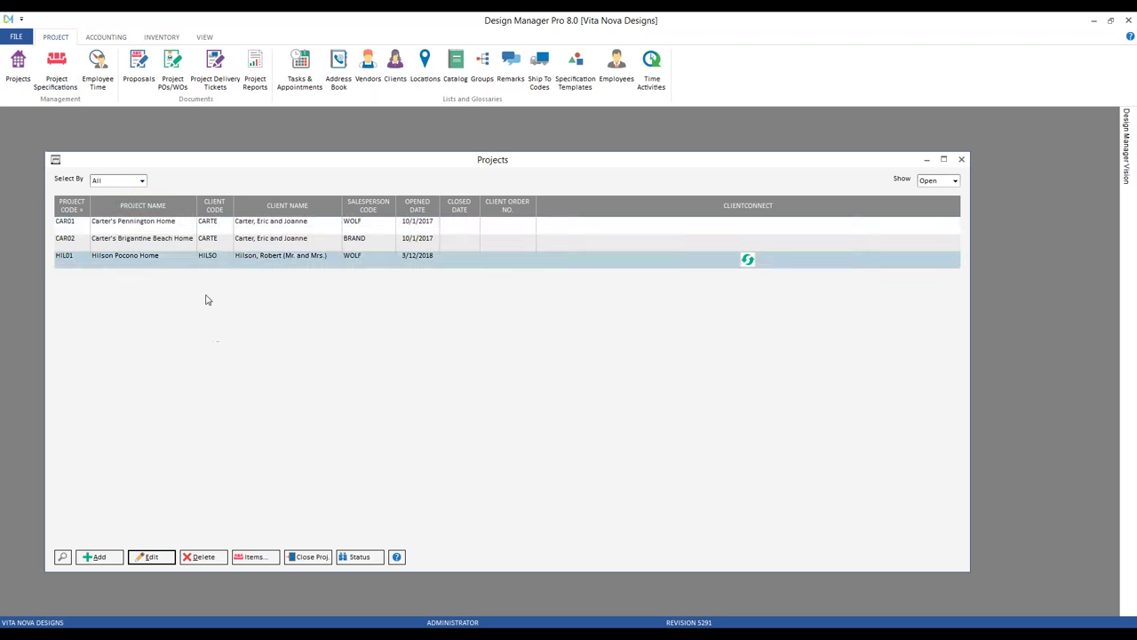
click(360, 557)
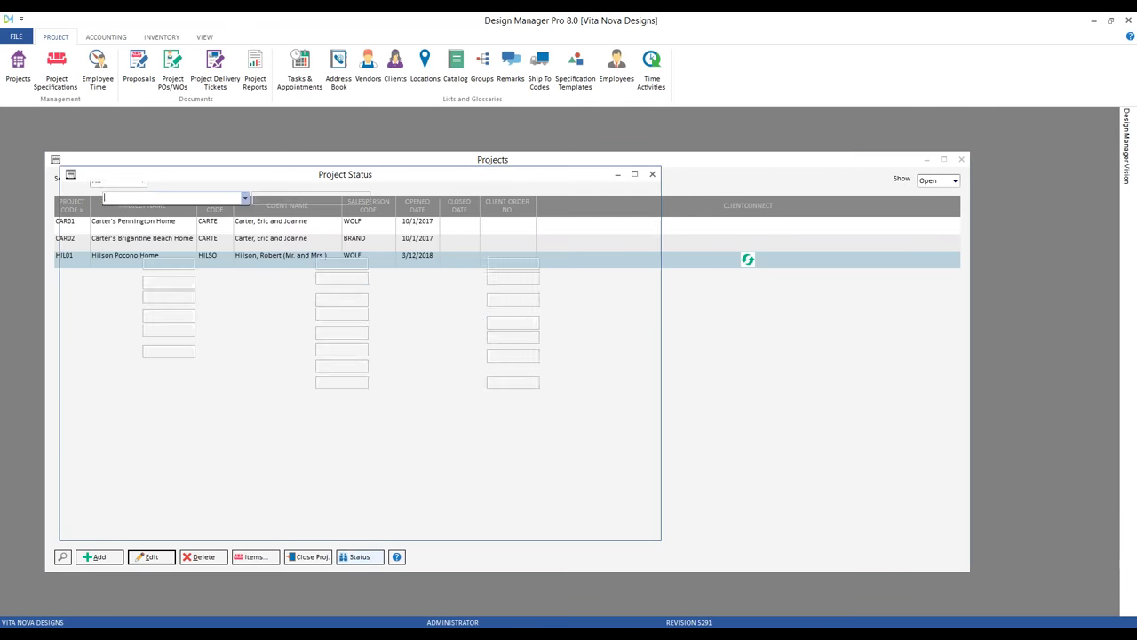
drag(204, 172, 182, 155)
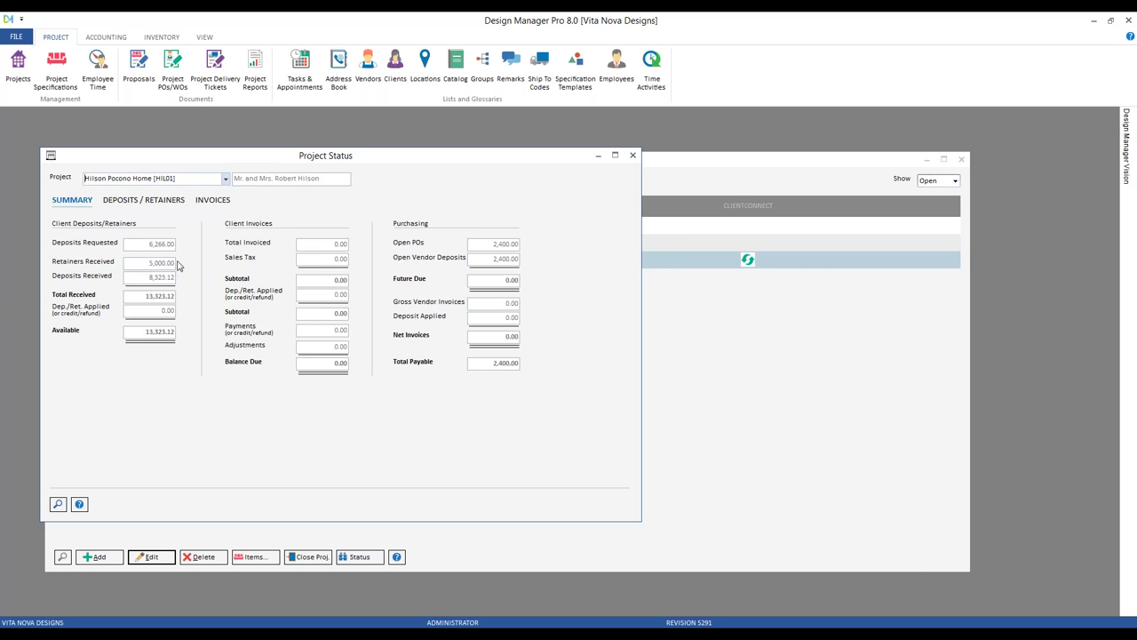
Examine the open deposit and retainer entries in the project status of HIL01.
click(160, 204)
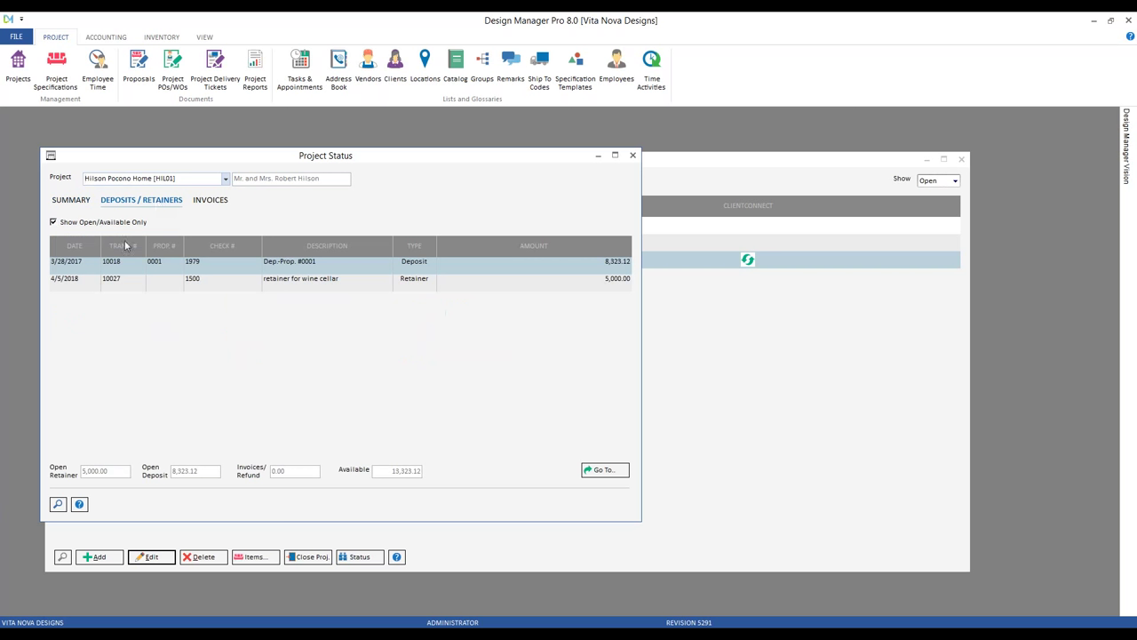
click(95, 283)
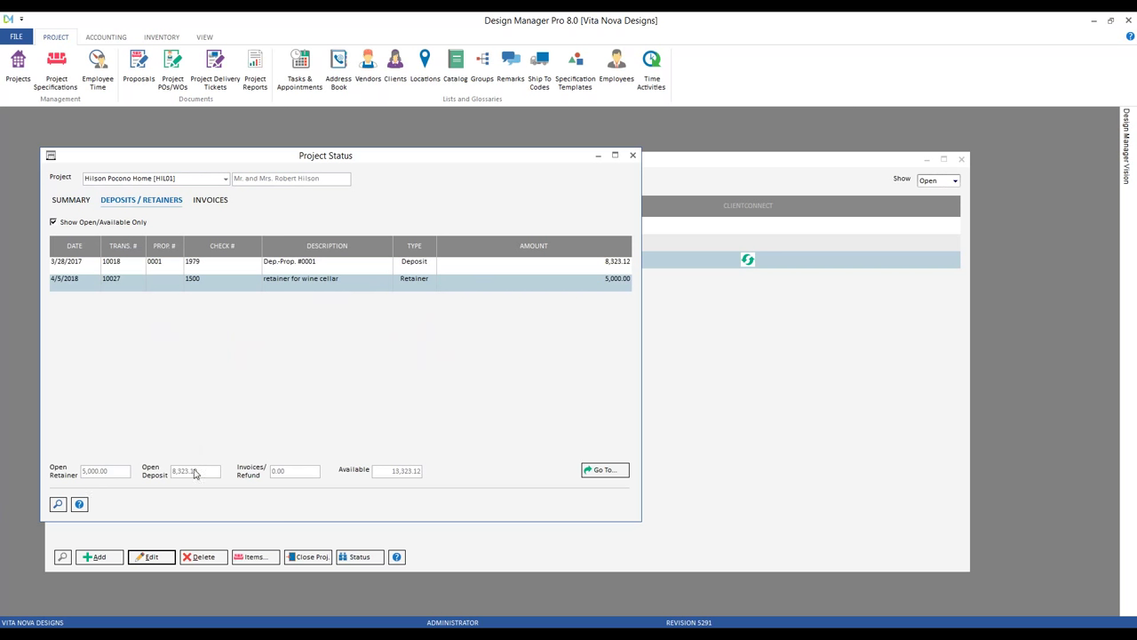
click(224, 266)
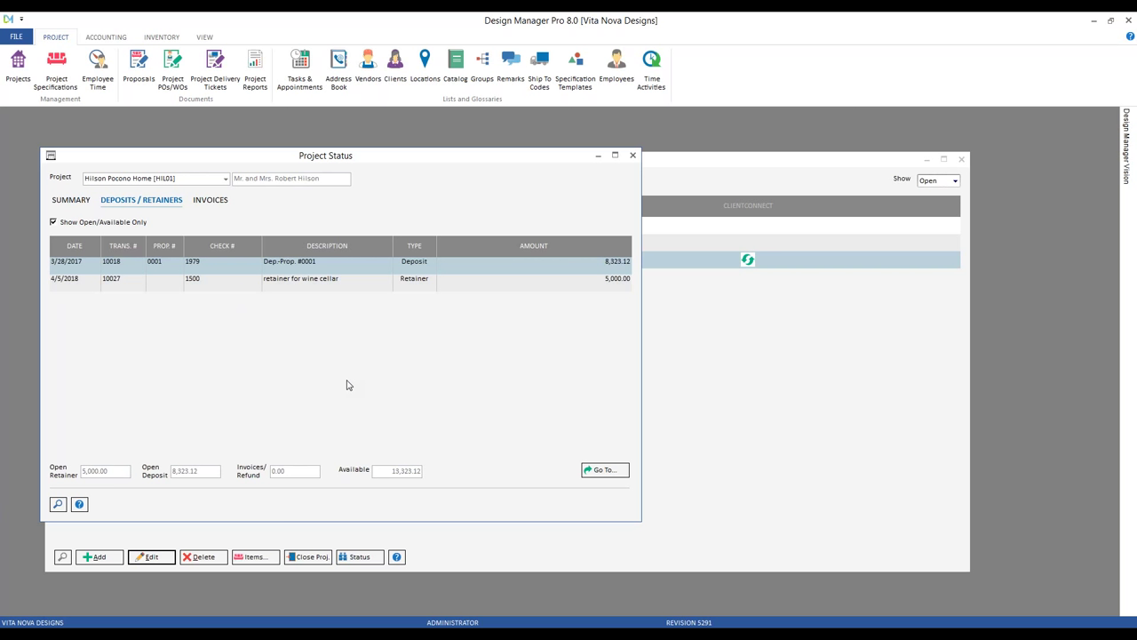
click(218, 284)
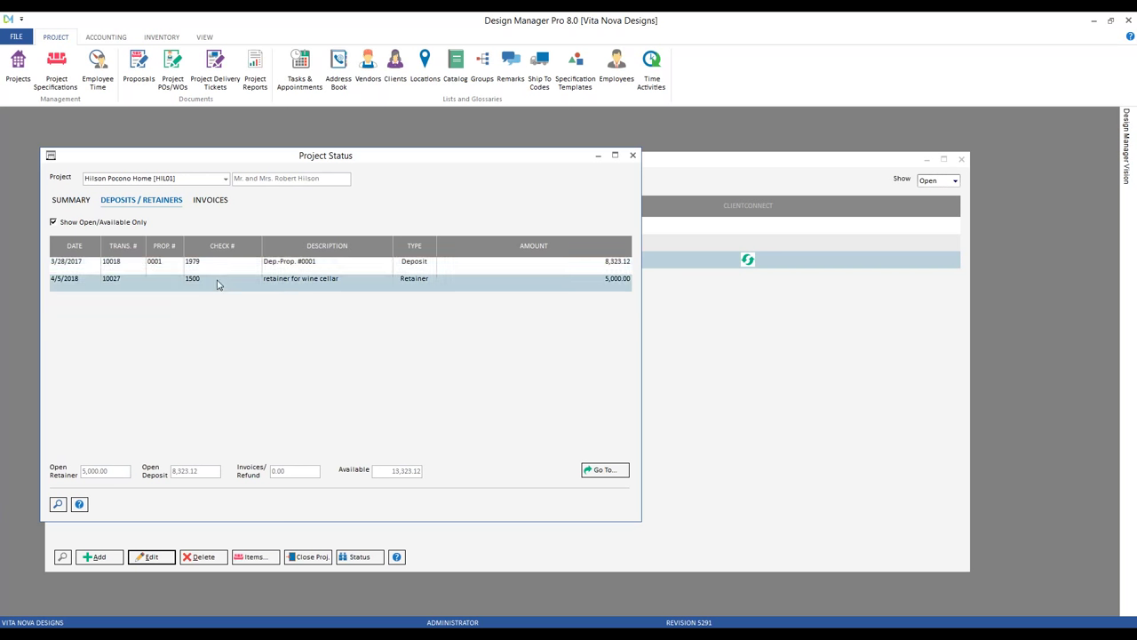
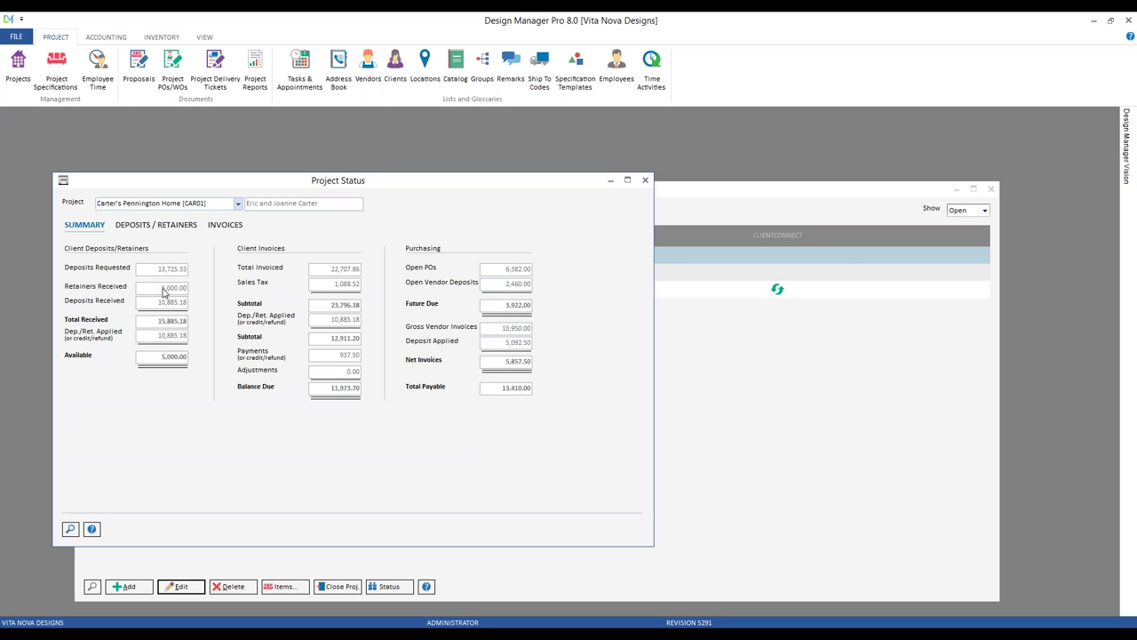
Examine the open retainer in the project status of CAR01, and close the status and projects windows.
click(165, 228)
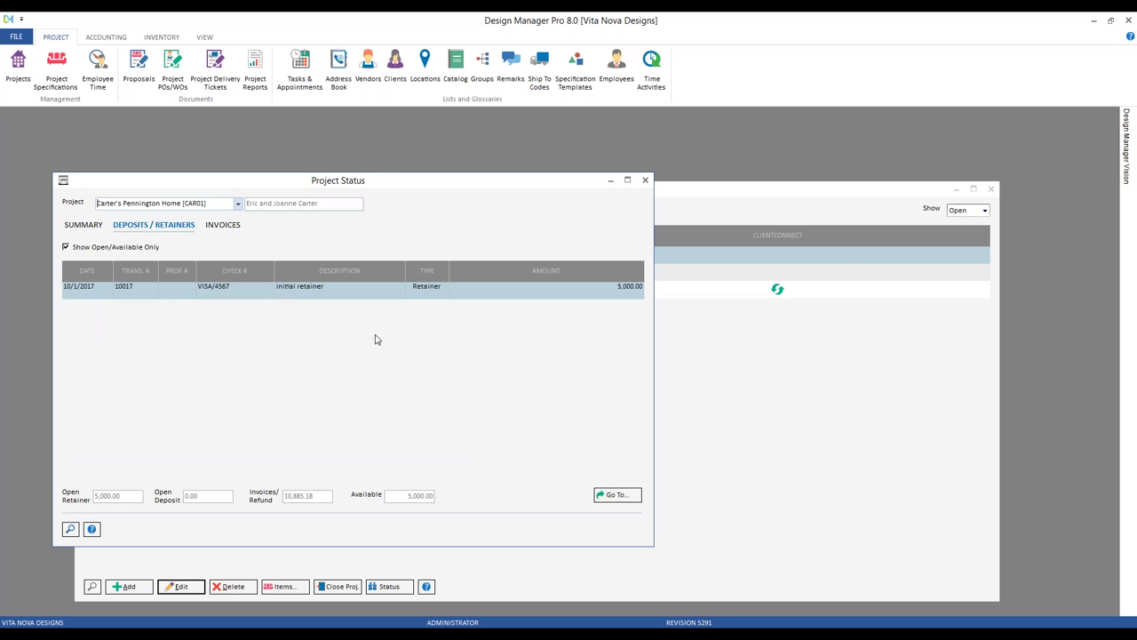
click(646, 180)
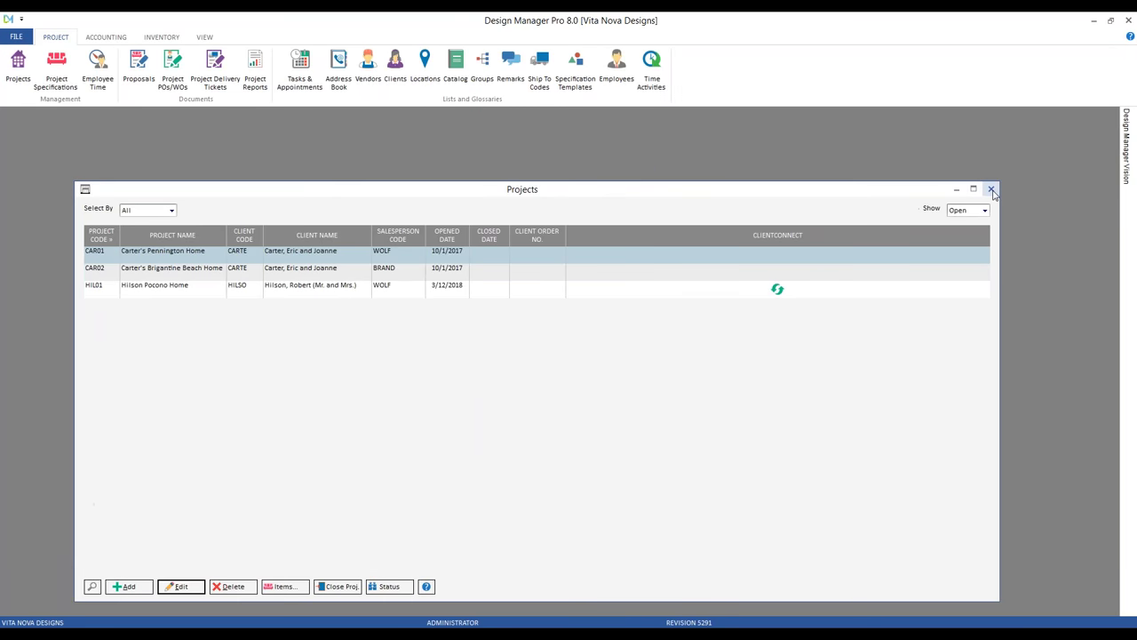
click(991, 188)
Open the proposals of project CAR01, compare the requested and received deposits of each proposal, and close the list.
click(138, 69)
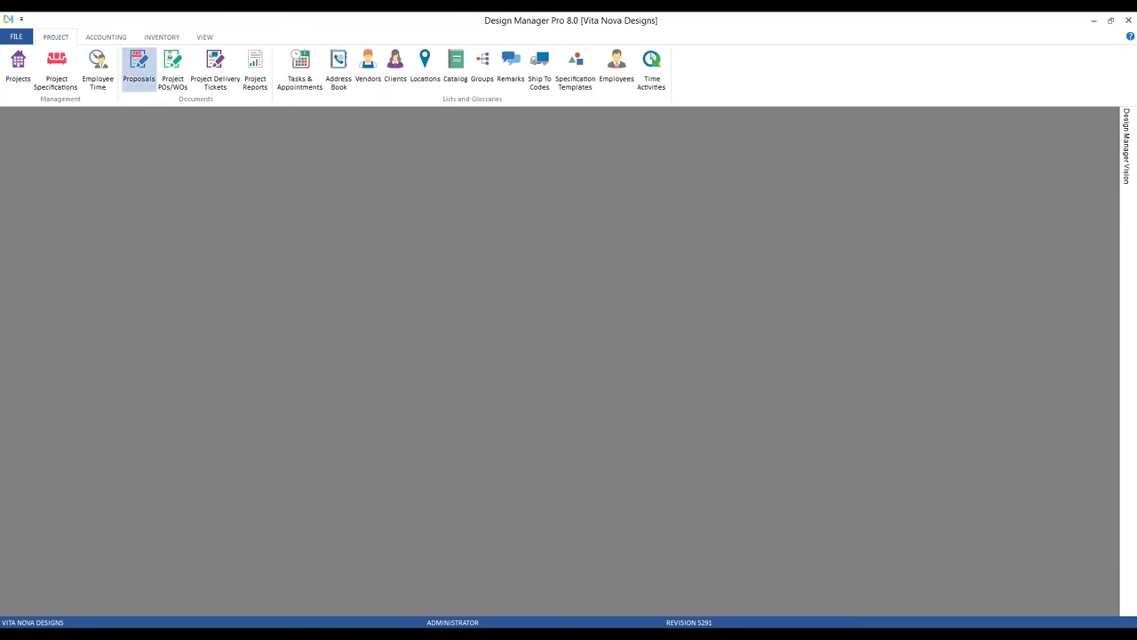
text(car)
key(Return)
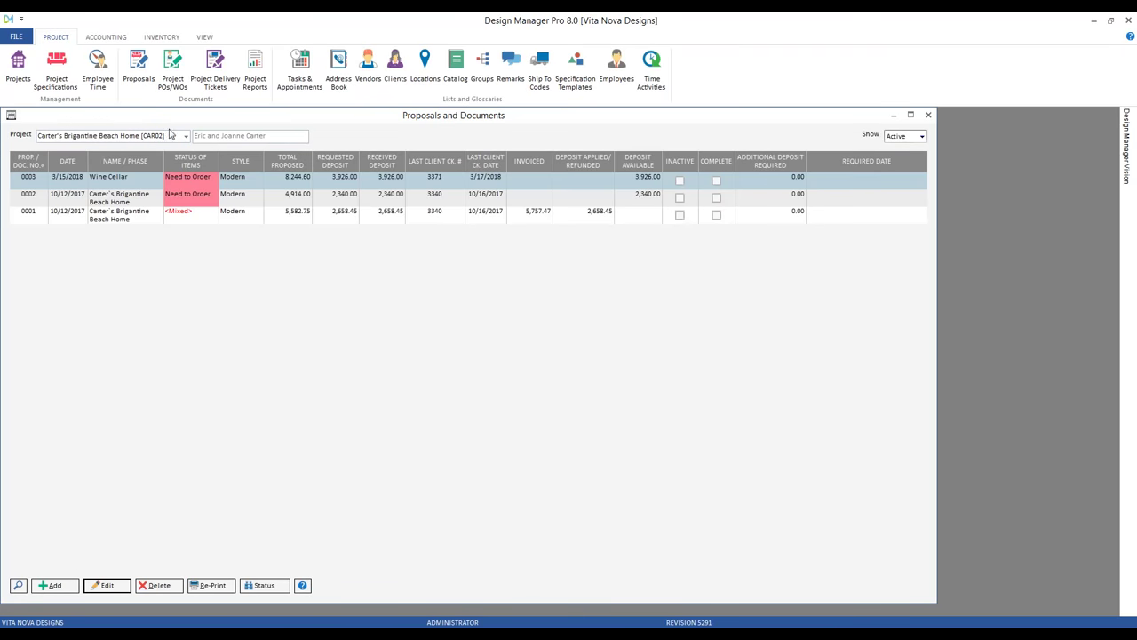
click(184, 136)
click(98, 155)
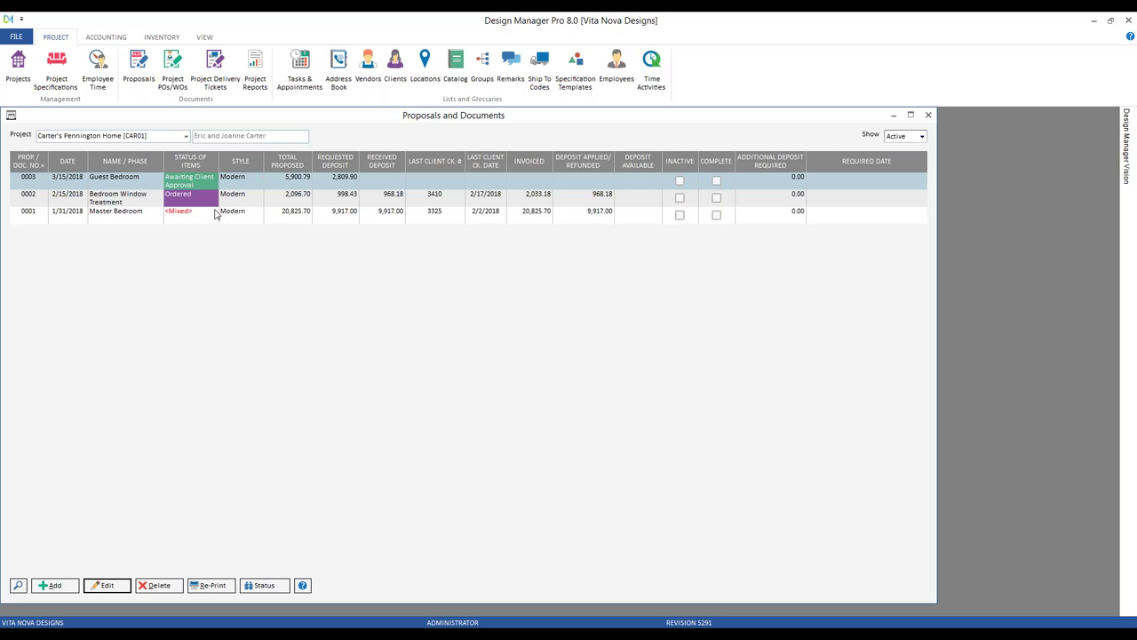
click(307, 200)
click(303, 216)
click(300, 195)
click(296, 183)
key(Return)
click(927, 116)
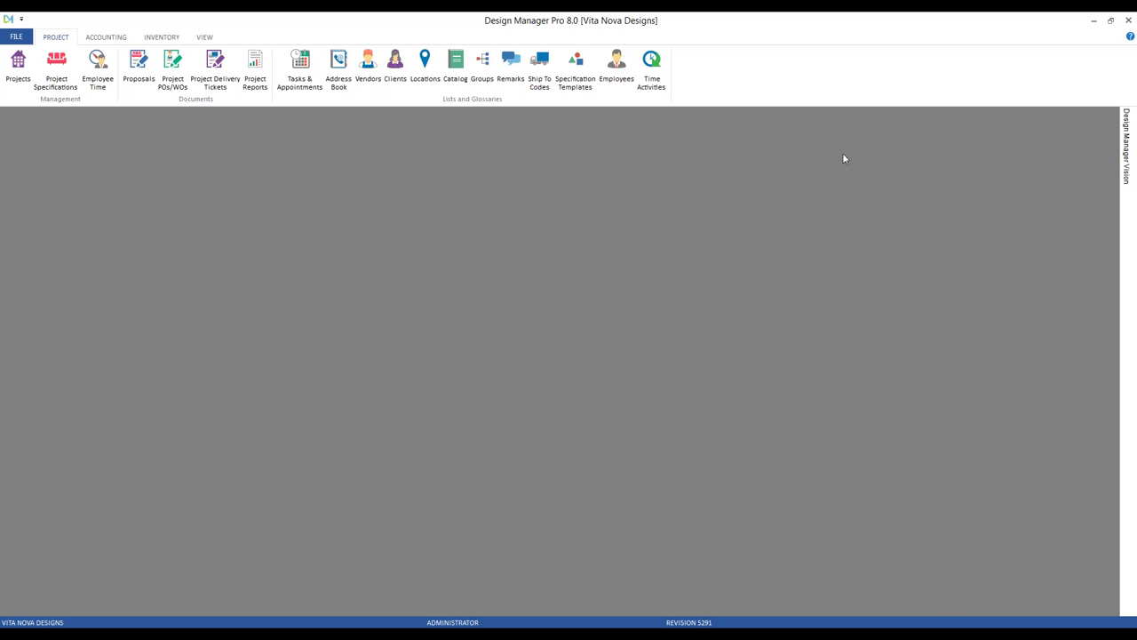
Start a new cash receipt for project CAR01.
click(106, 37)
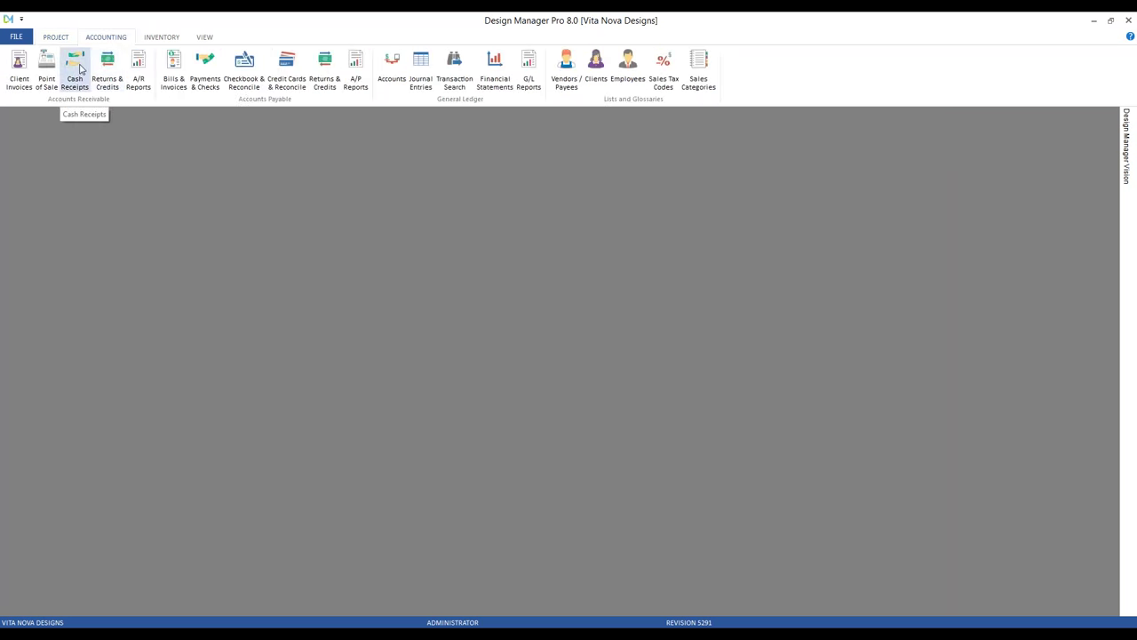
click(79, 69)
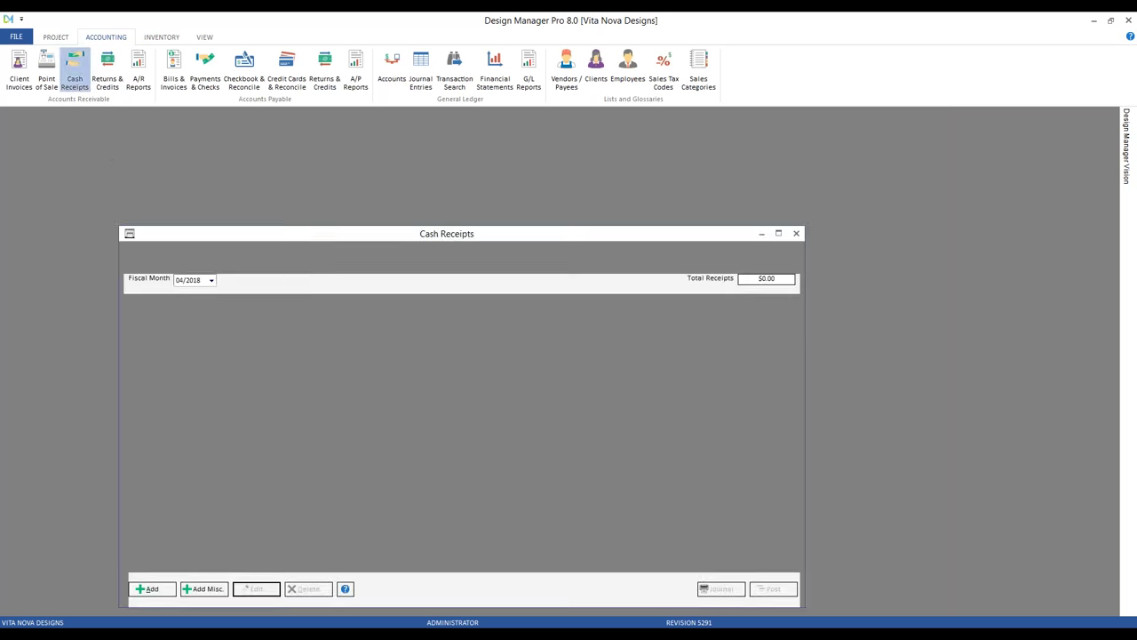
drag(172, 234, 130, 153)
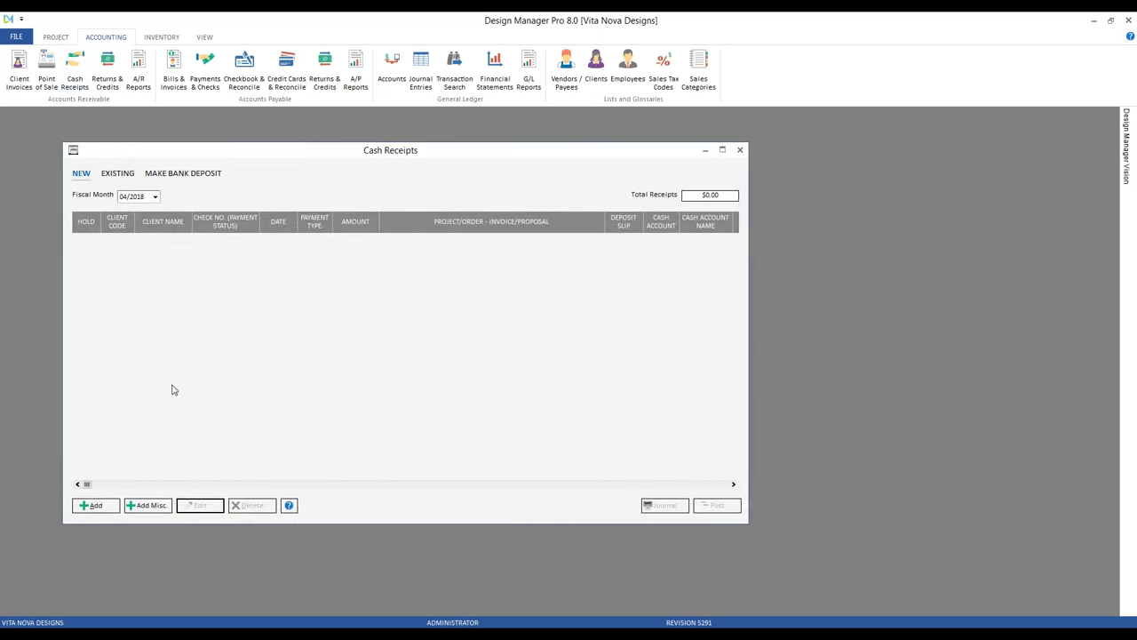
click(94, 506)
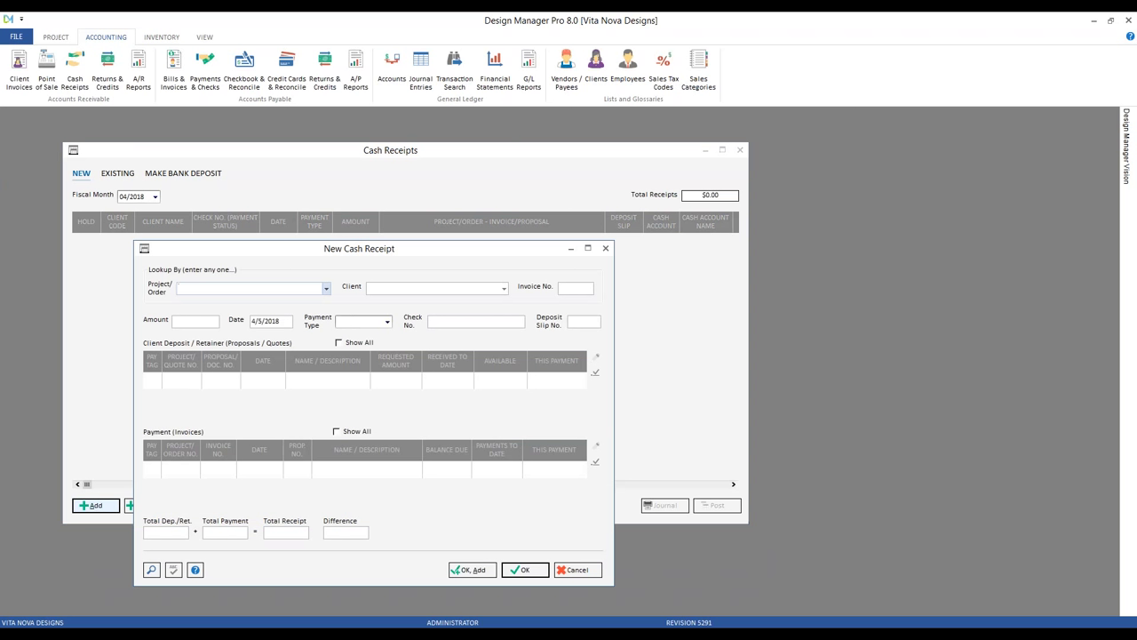
text(car01)
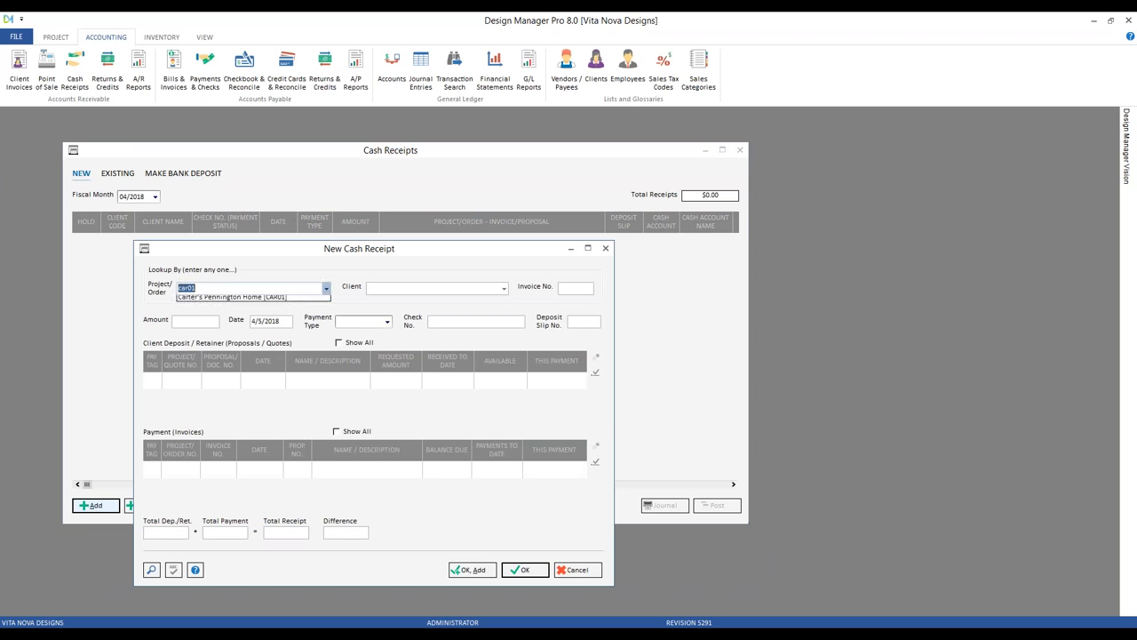
key(Tab)
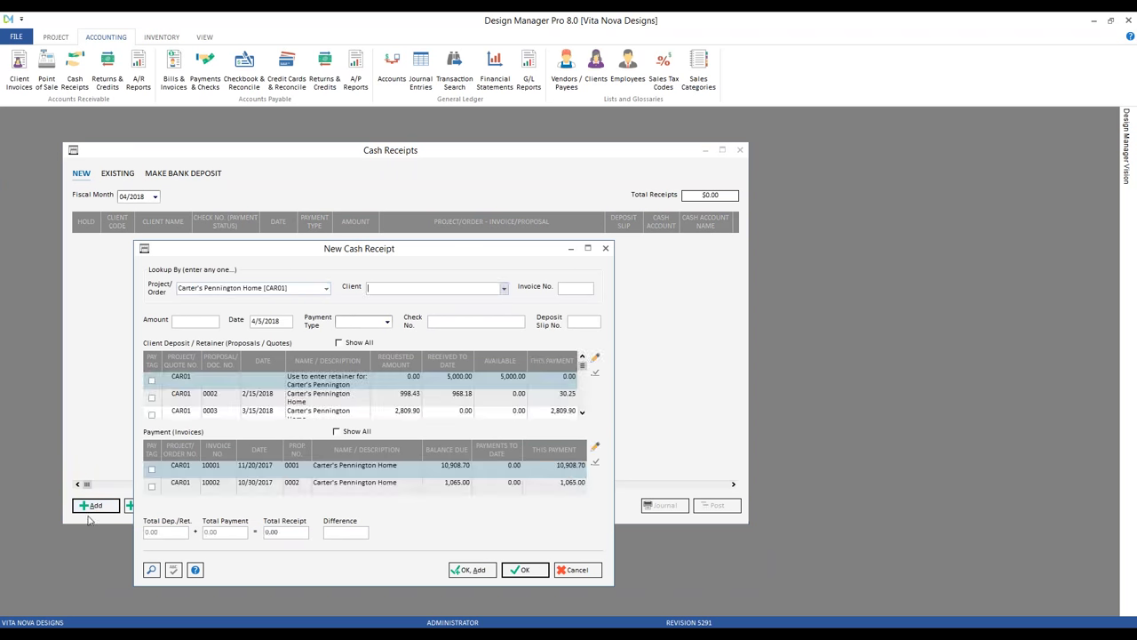
Set the receipt amount to 0.00, the payment type to CHECK and the check number to "Apply Retainer".
click(195, 320)
click(195, 325)
text(0)
key(Tab)
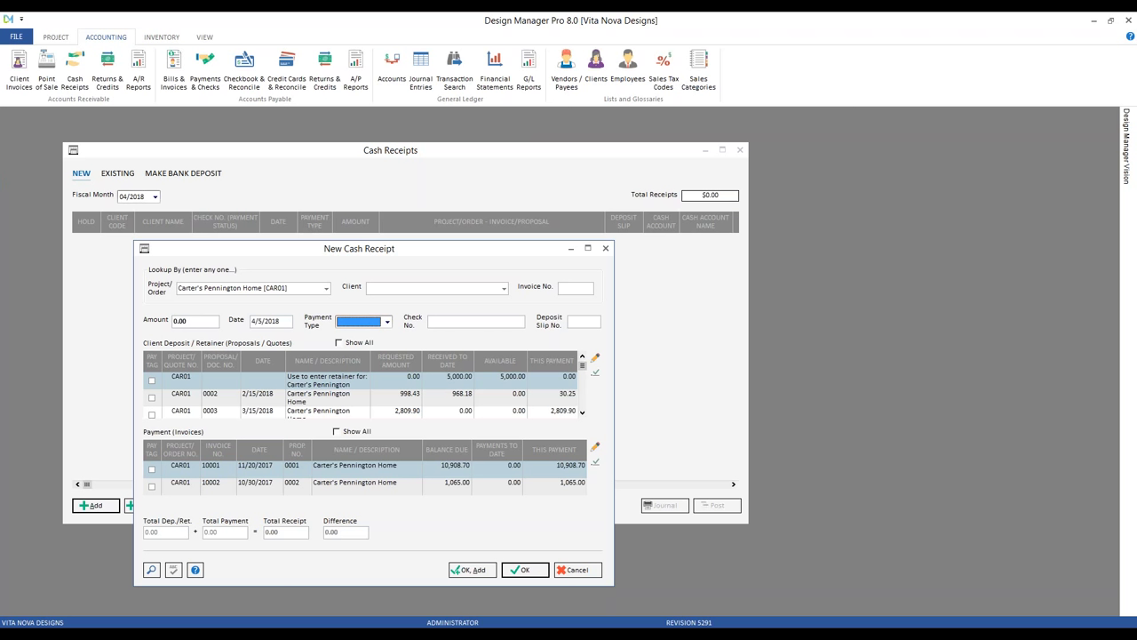
key(Down)
key(Tab)
text(Apply Retainer)
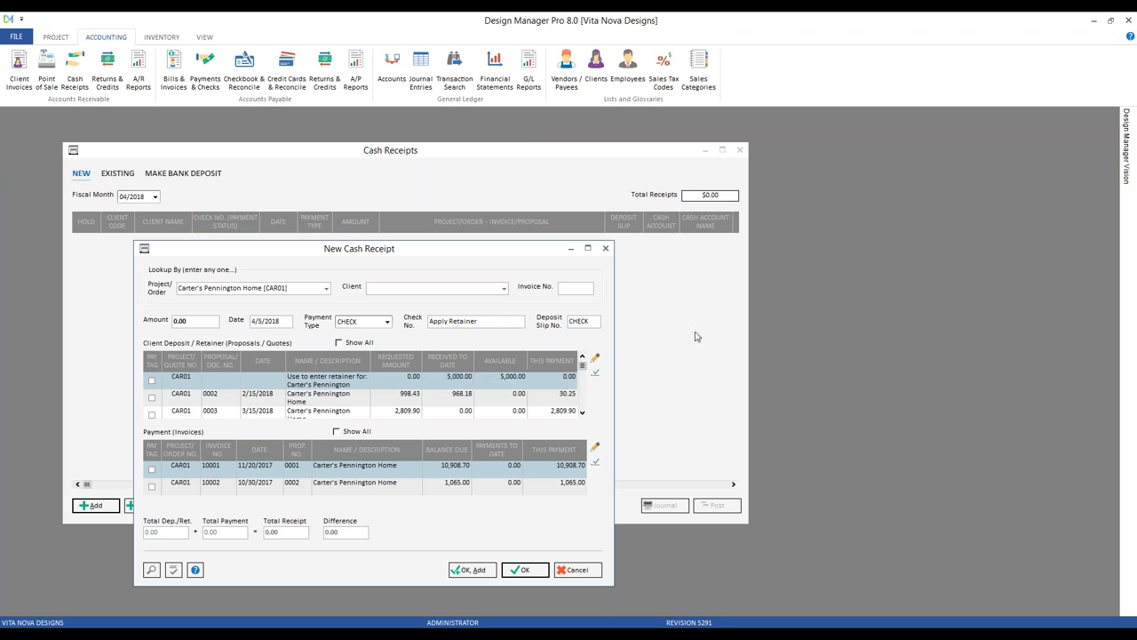
Enter -5,000.00 on the CAR01 retainer line with the transaction description "move to prop. 0003".
click(595, 358)
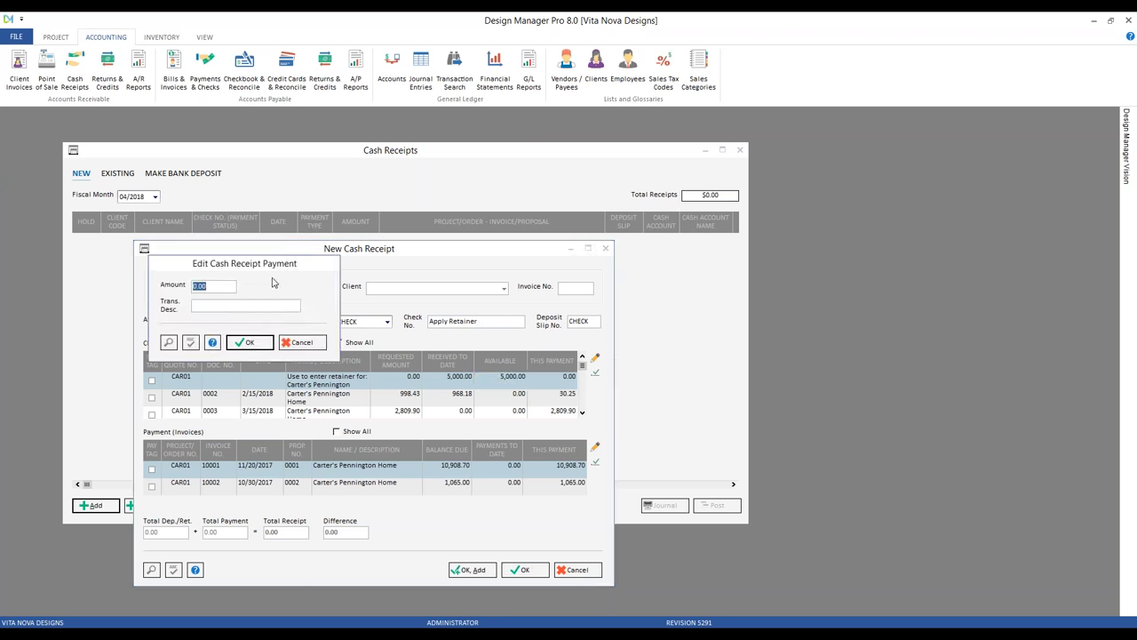
text(-5000)
key(Tab)
text(move to prop. 0002)
key(Return)
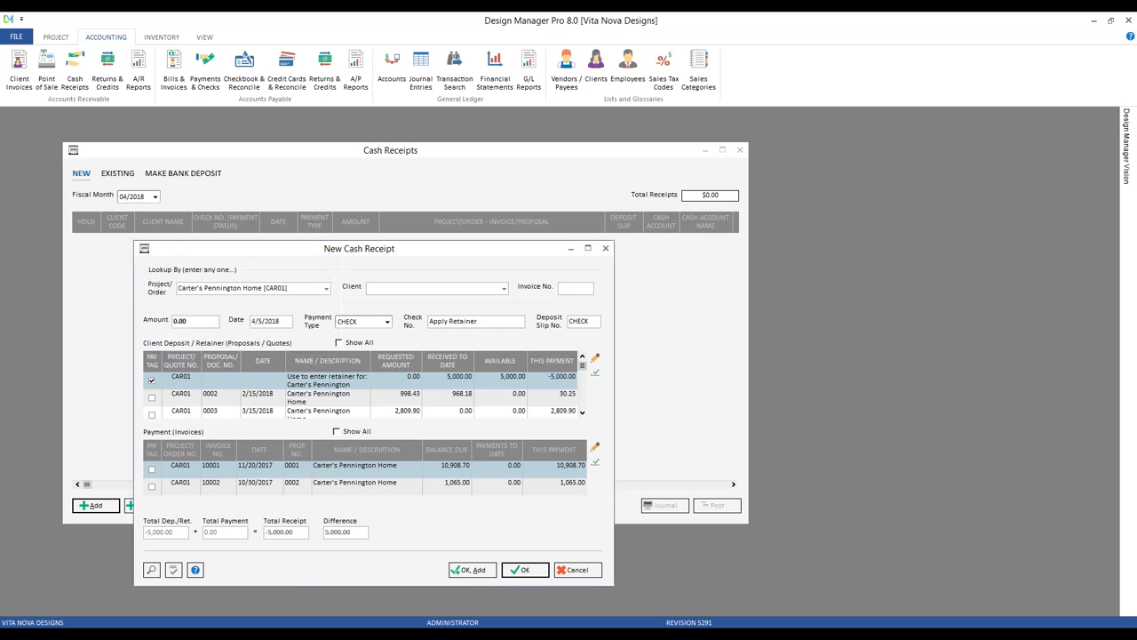
click(553, 380)
key(Return)
Allocate 5,000.00 to proposal 0003 with the transaction description "from retainer".
click(582, 413)
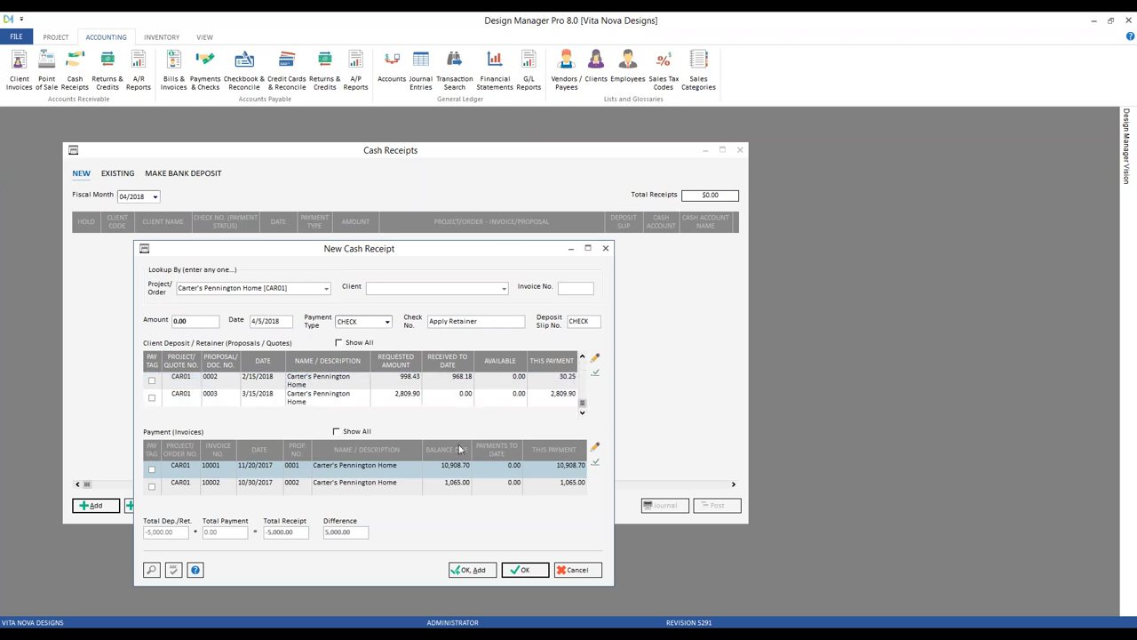
click(257, 402)
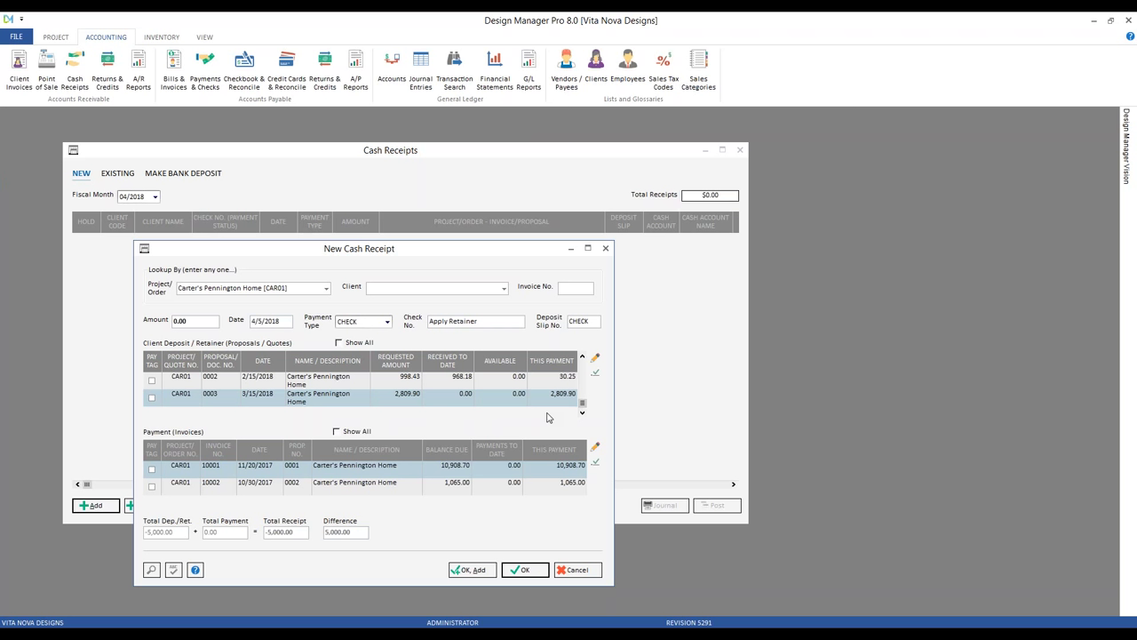
click(399, 405)
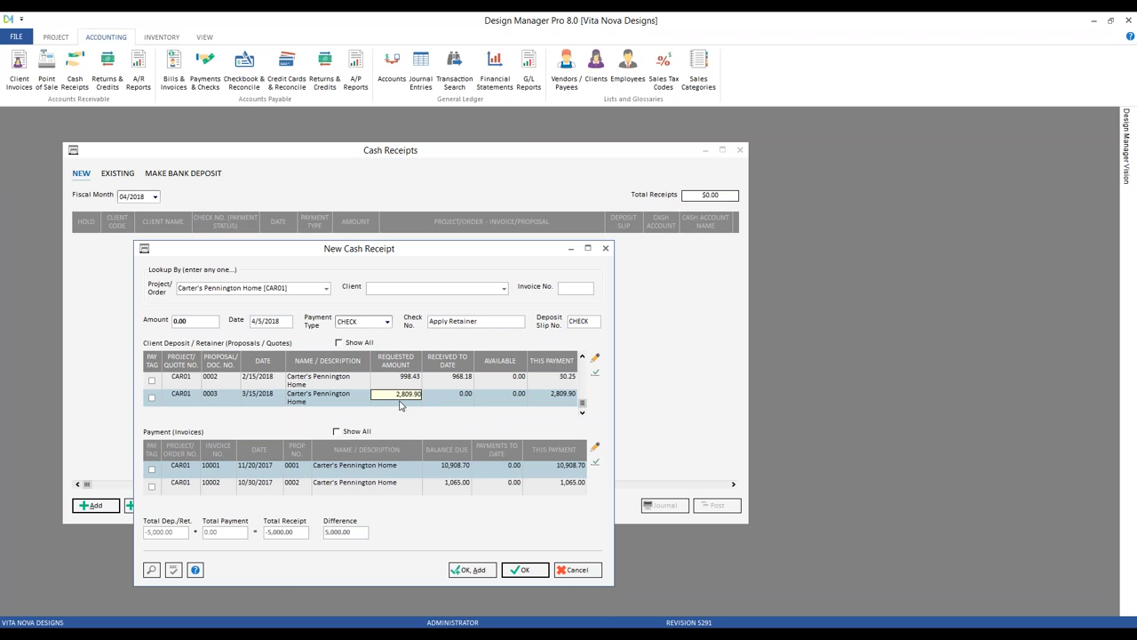
click(595, 358)
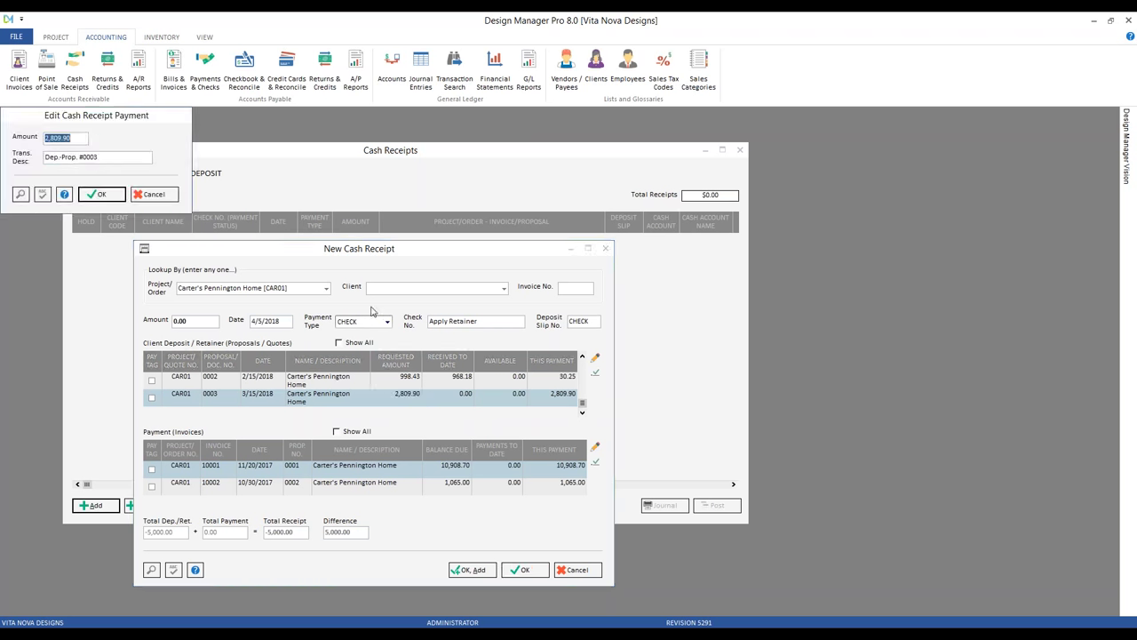
drag(123, 115, 298, 222)
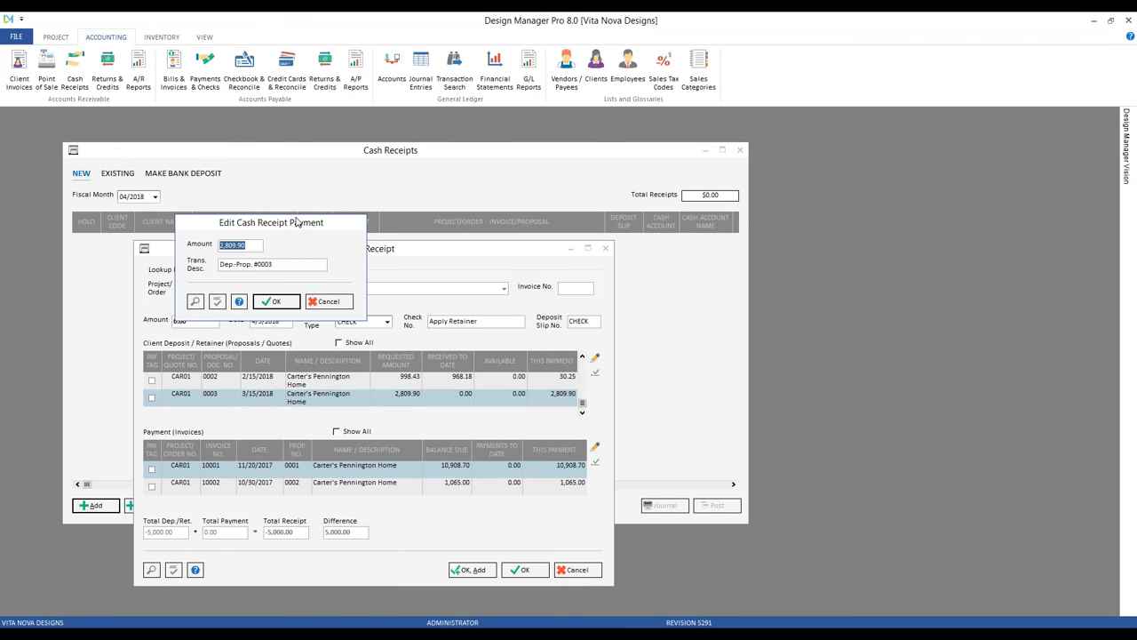
text(5,00)
text(0)
key(Tab)
key(shift+End)
text(from retainer)
key(Return)
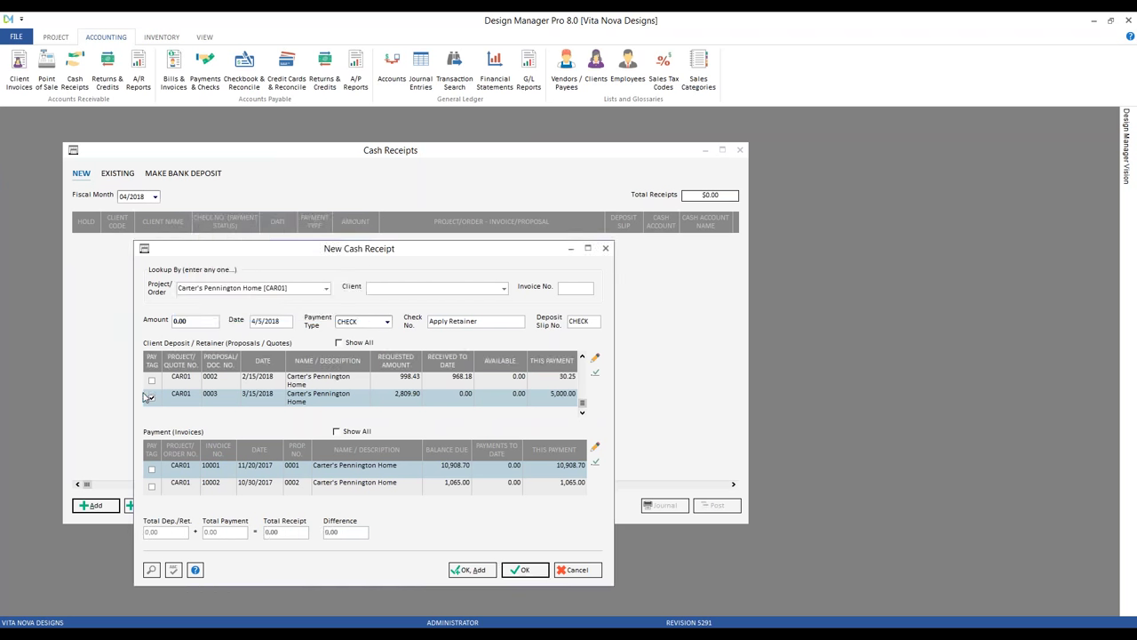
Check the allocations on the retainer line and proposal 0003, and save the cash receipt.
click(583, 358)
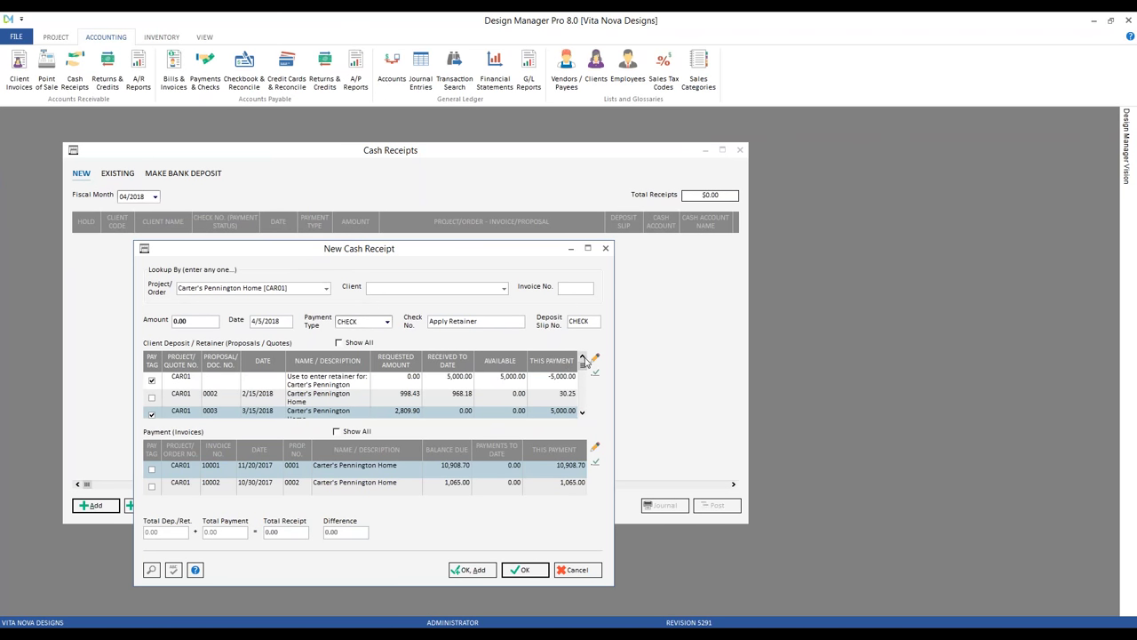
click(279, 387)
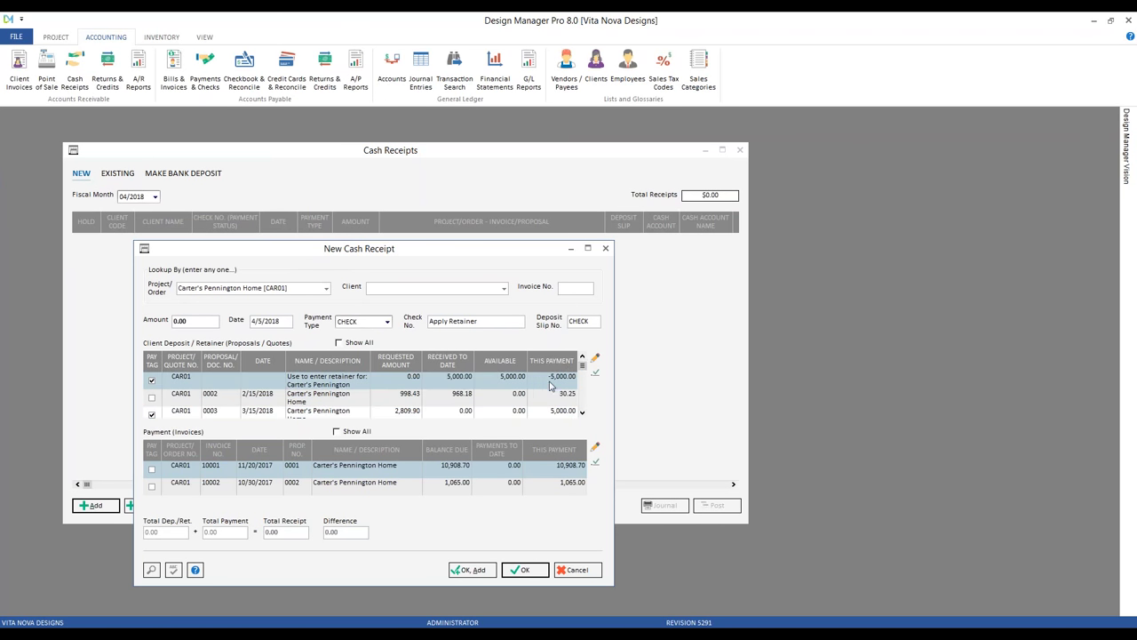
click(582, 412)
click(545, 399)
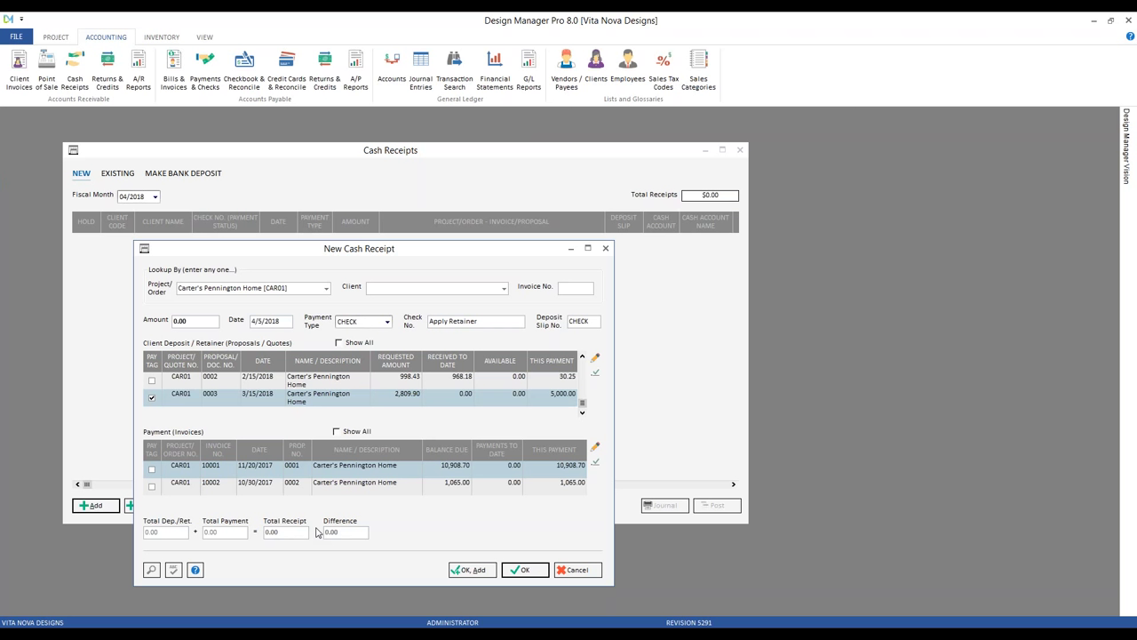
click(531, 570)
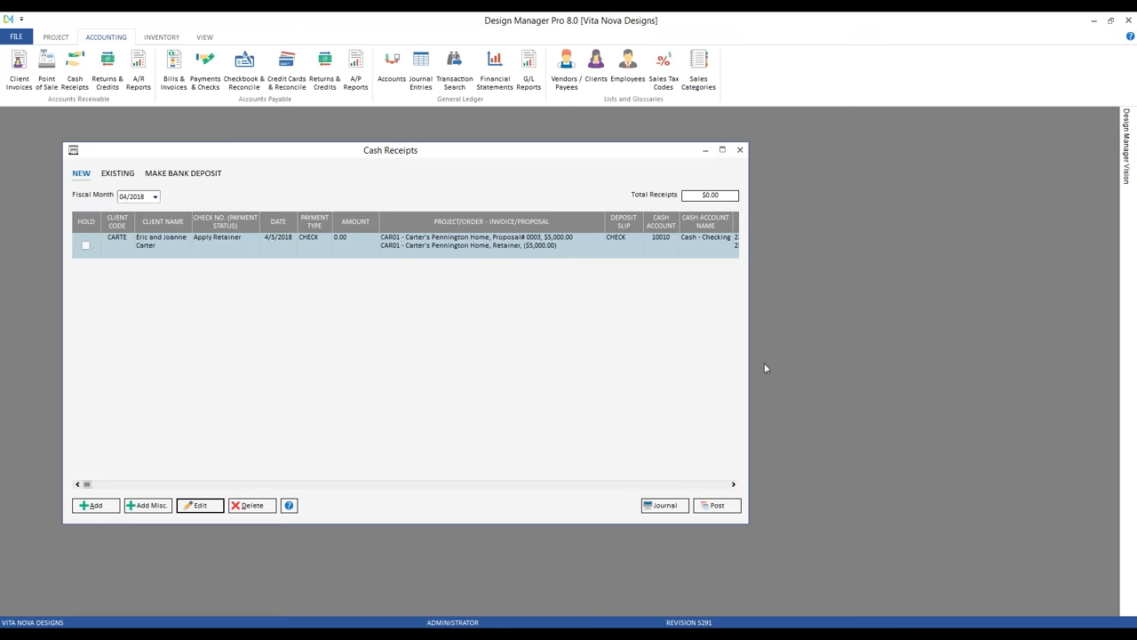
Post the receipt into fiscal month 04/2018 and examine its payment distribution among the existing cash receipts.
click(718, 507)
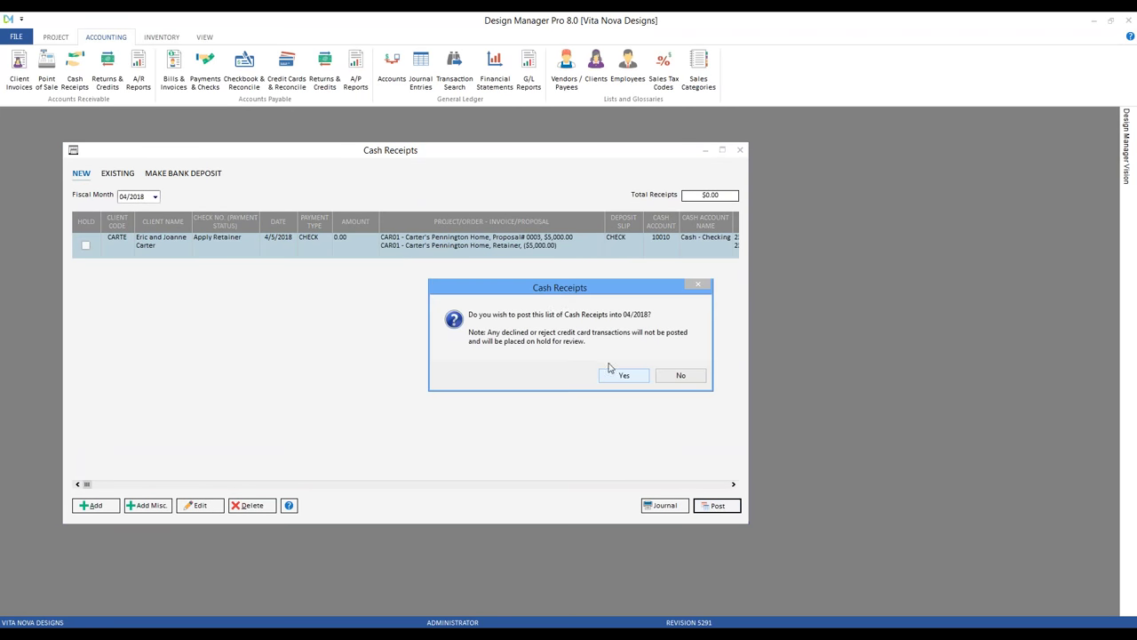
click(627, 376)
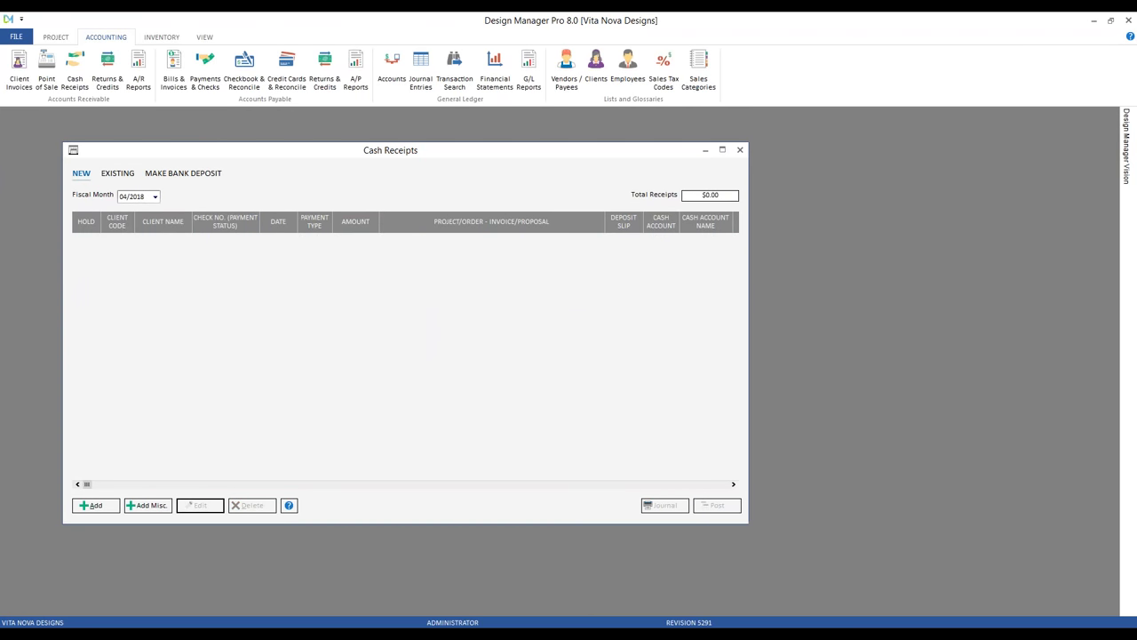
click(117, 174)
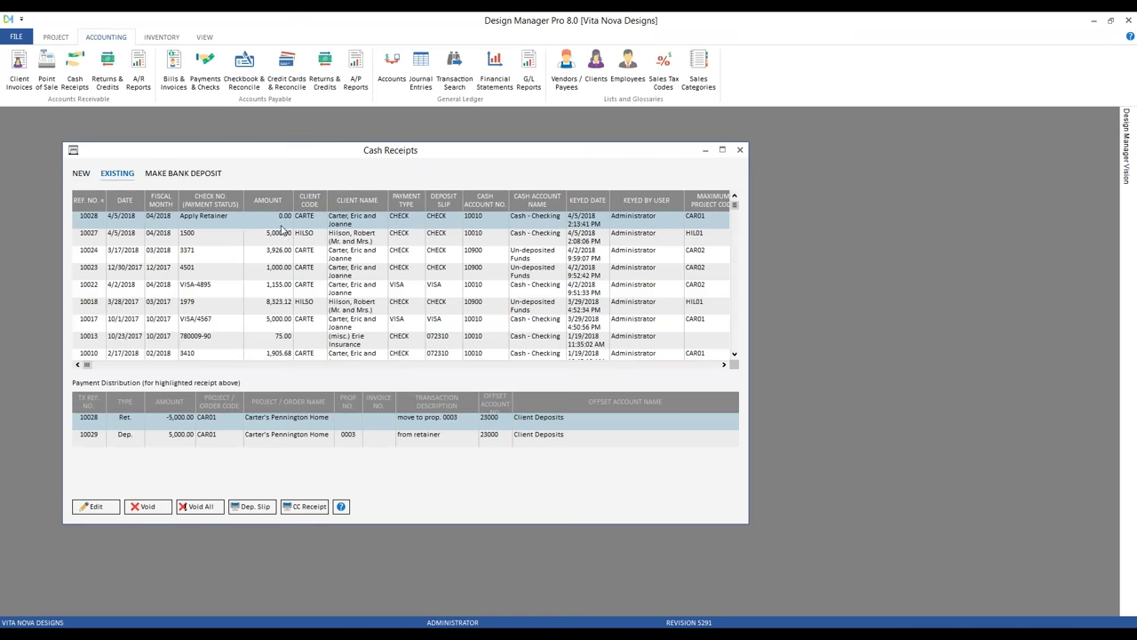
click(282, 225)
click(302, 437)
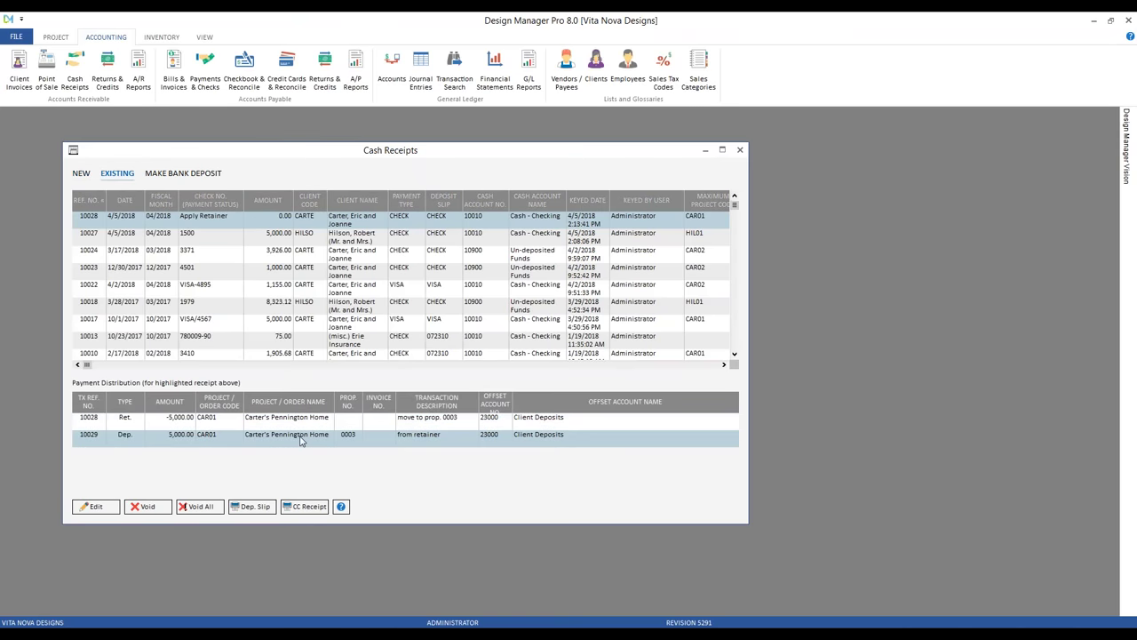
Review the retainer and deposit lines in the applied retainer's payment distribution, and close the cash receipts.
click(297, 424)
click(297, 437)
click(740, 150)
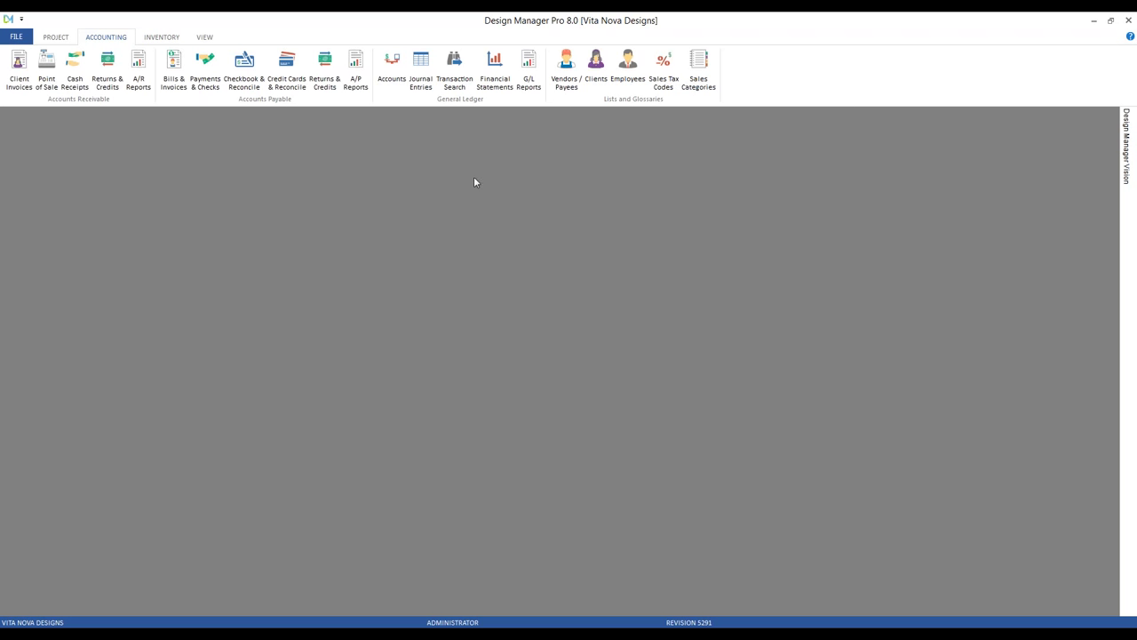
Open the project status of CAR01 and display its deposits and retainers.
click(55, 36)
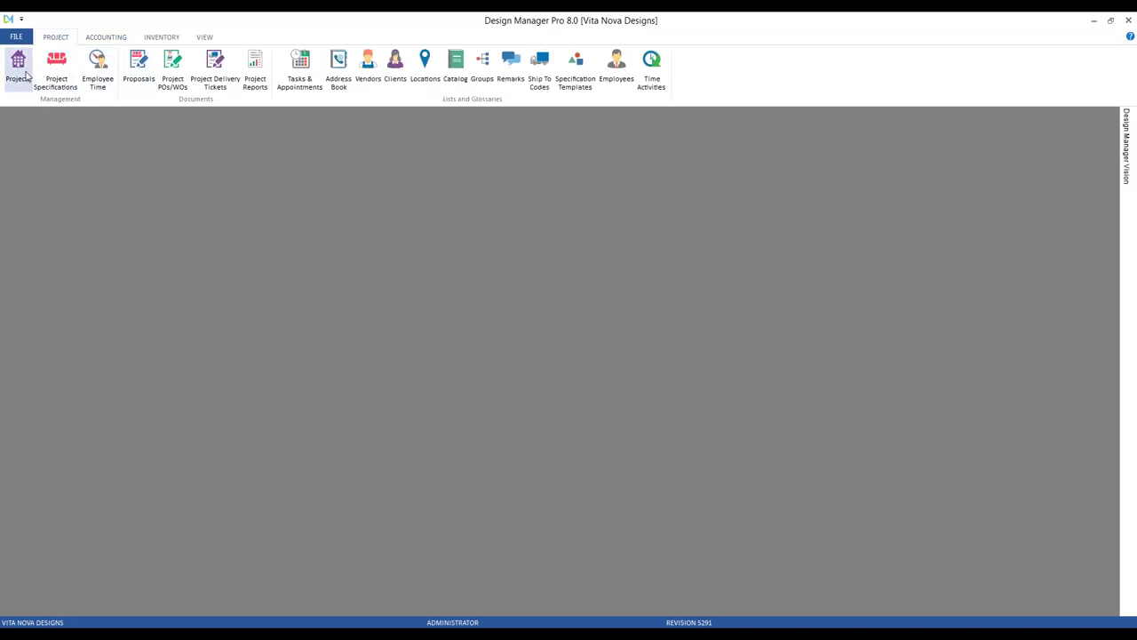
click(19, 71)
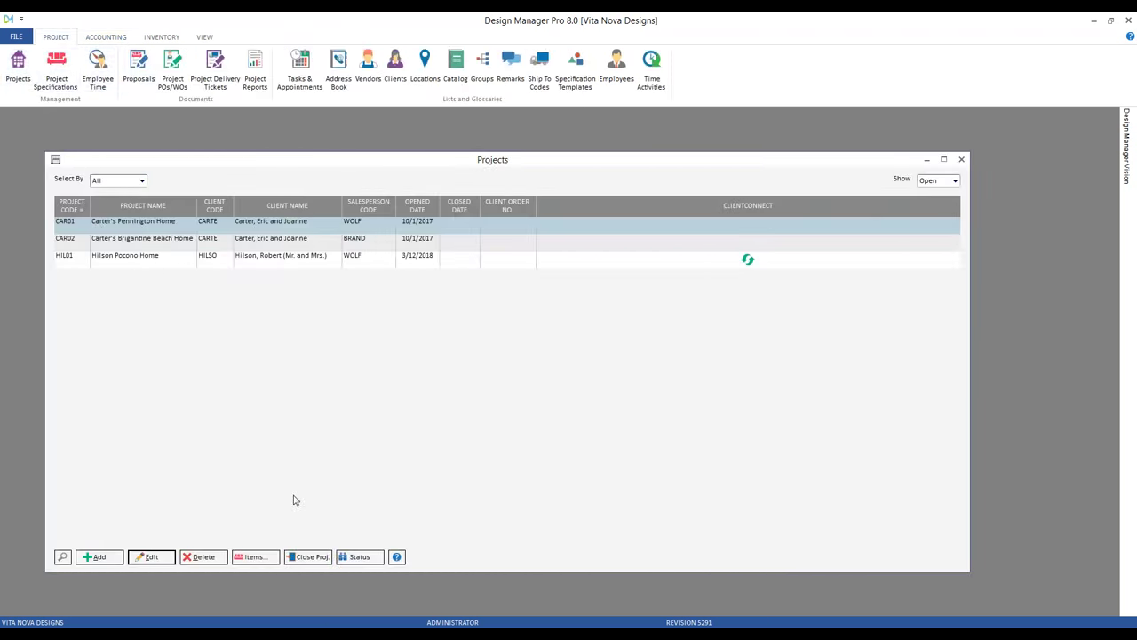
click(356, 557)
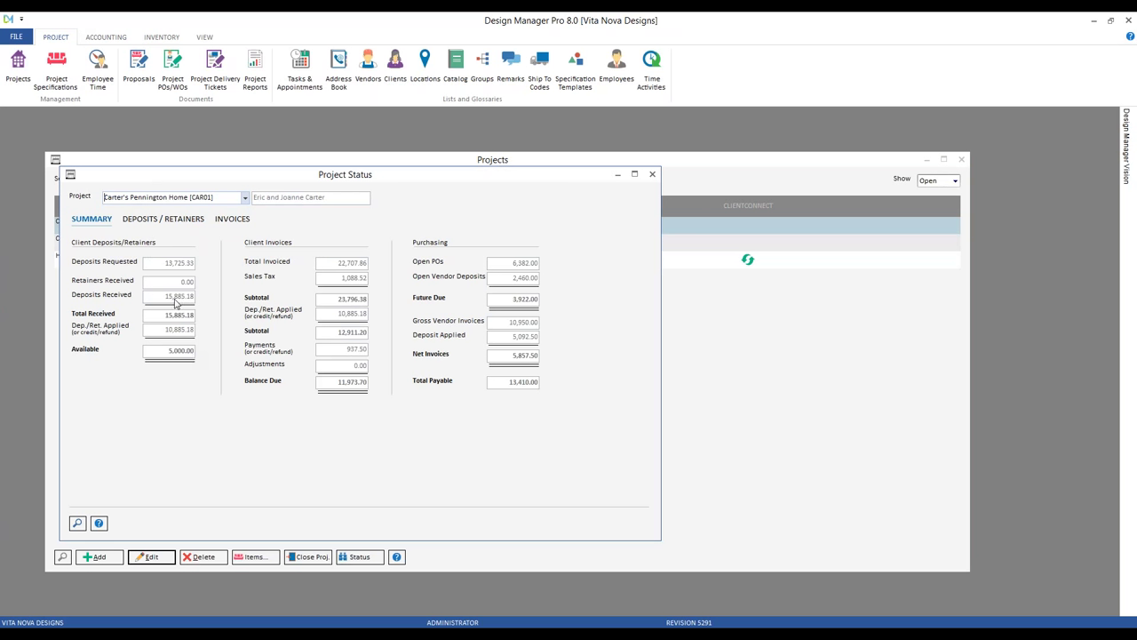
click(184, 222)
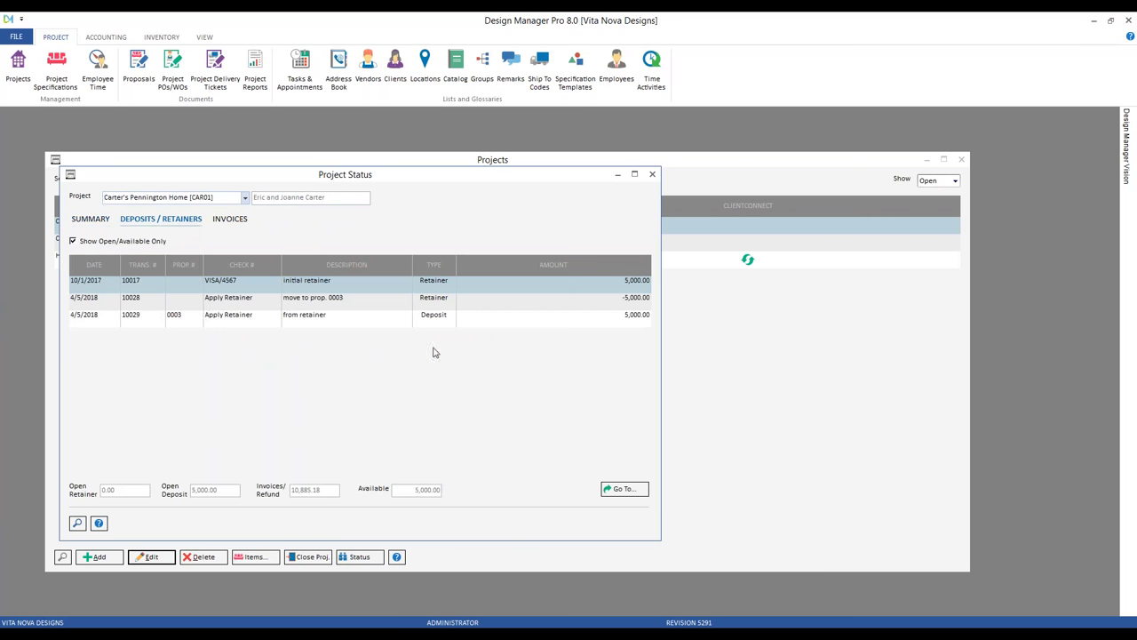
Compare the initial retainer, the transfer to proposal 0003 and the resulting deposit, and close the project status and project list.
click(336, 325)
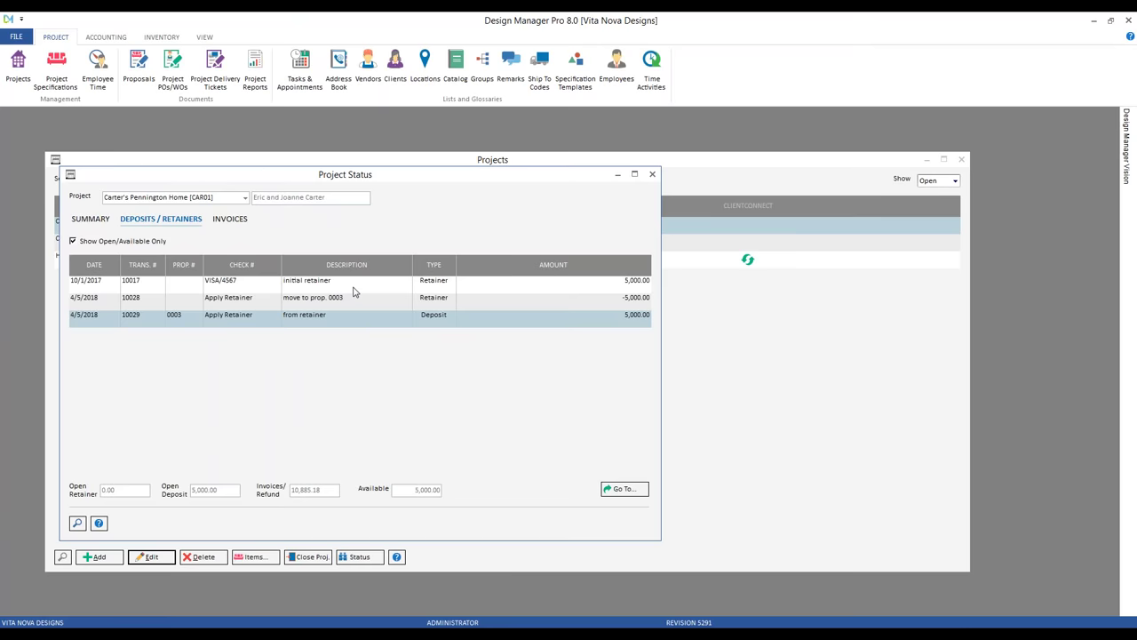
click(498, 283)
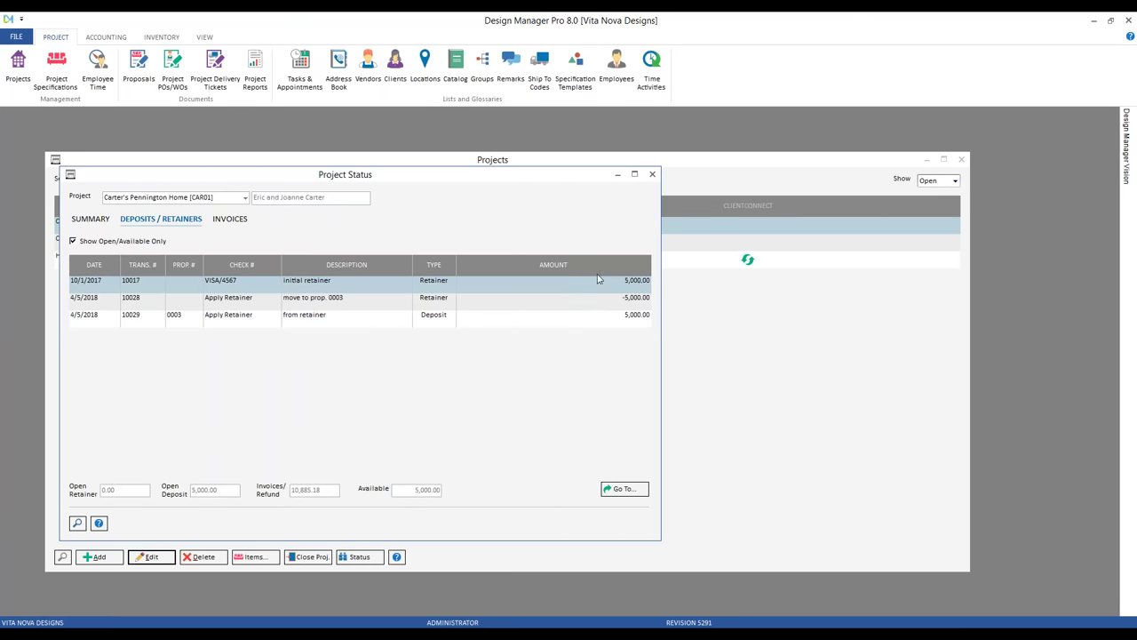
click(238, 301)
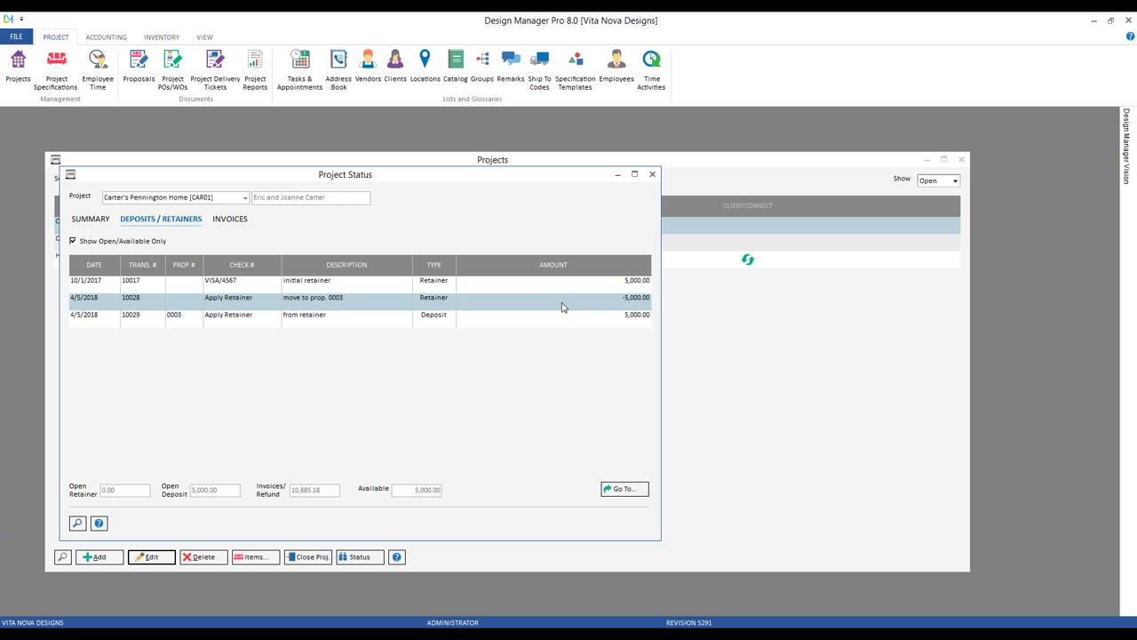
click(536, 318)
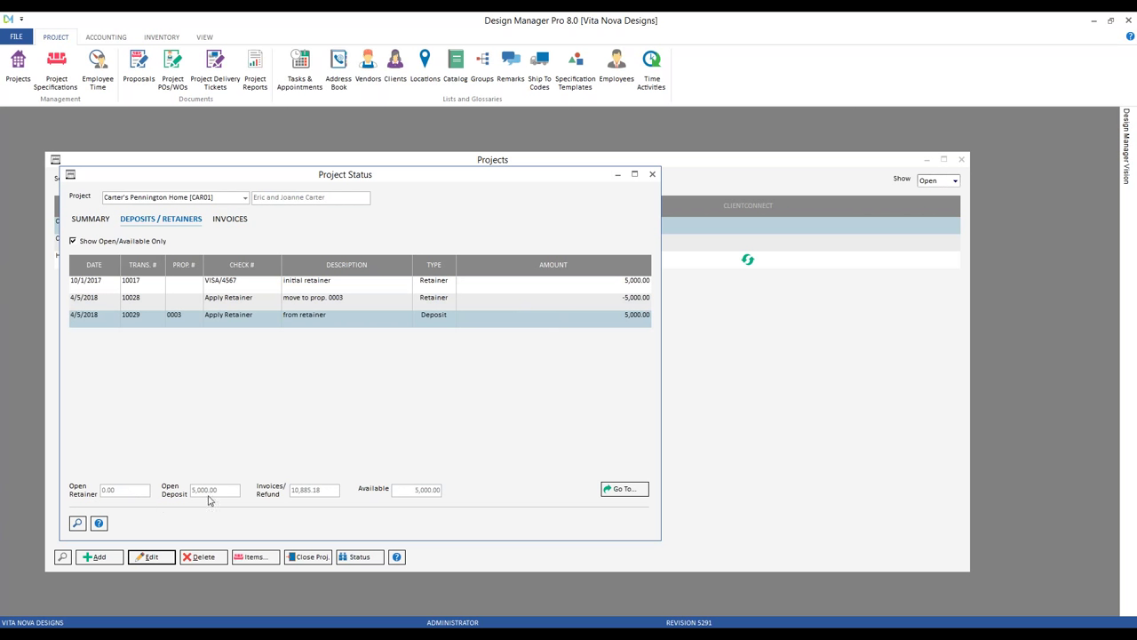
click(652, 174)
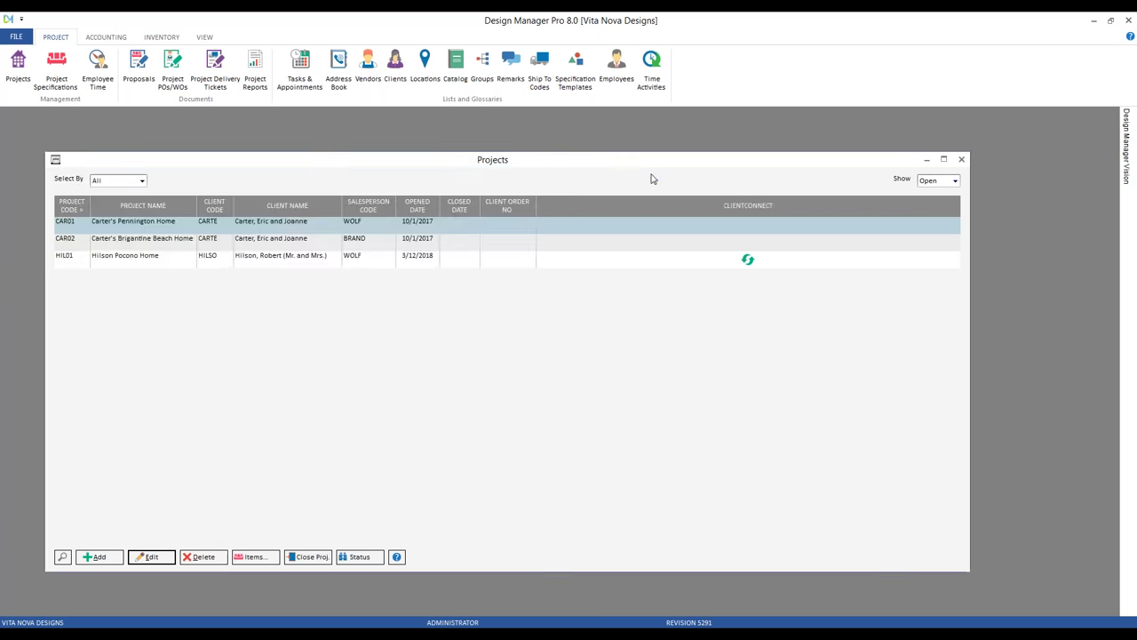
click(961, 159)
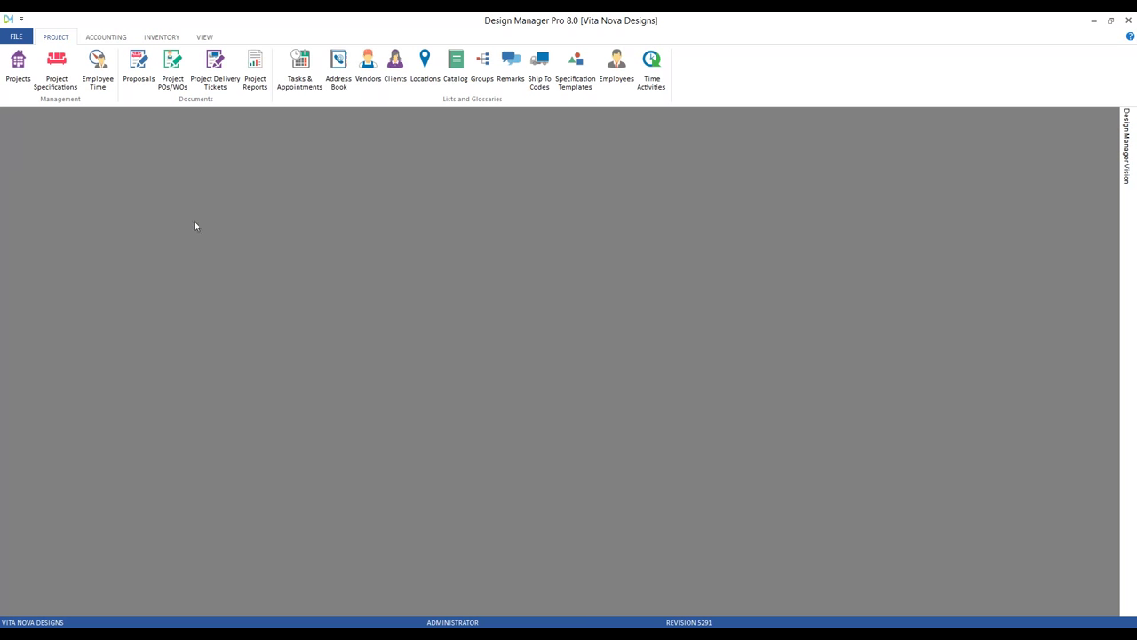
List the proposals of project CAR01 and open the status of the Guest Bedroom proposal 0003.
click(142, 71)
text(ch Home [CAR02)
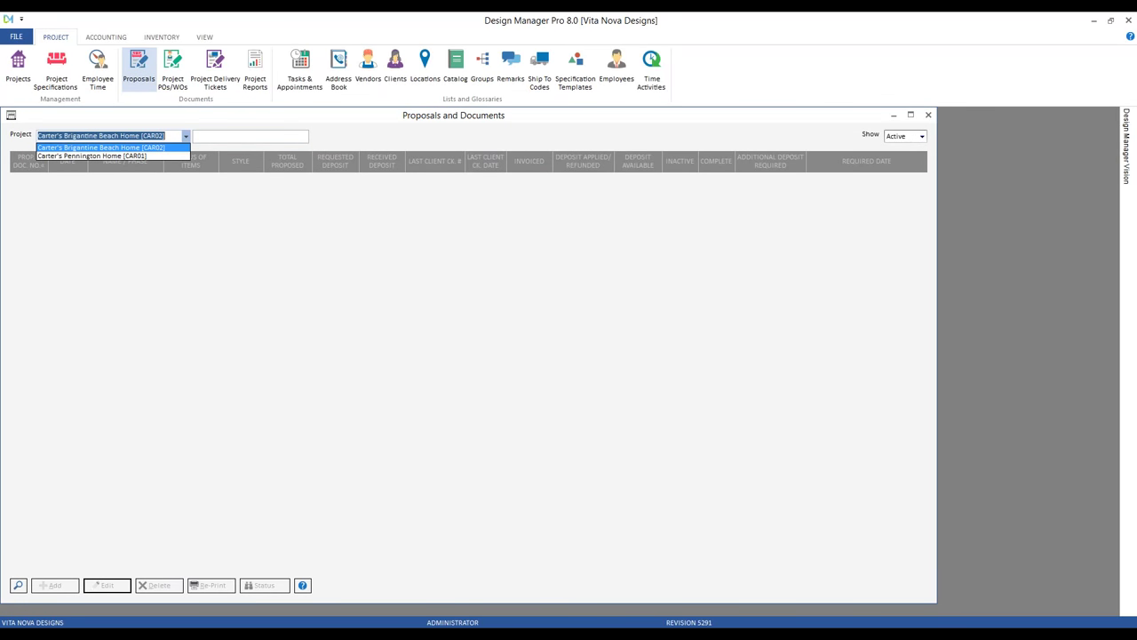
key(Return)
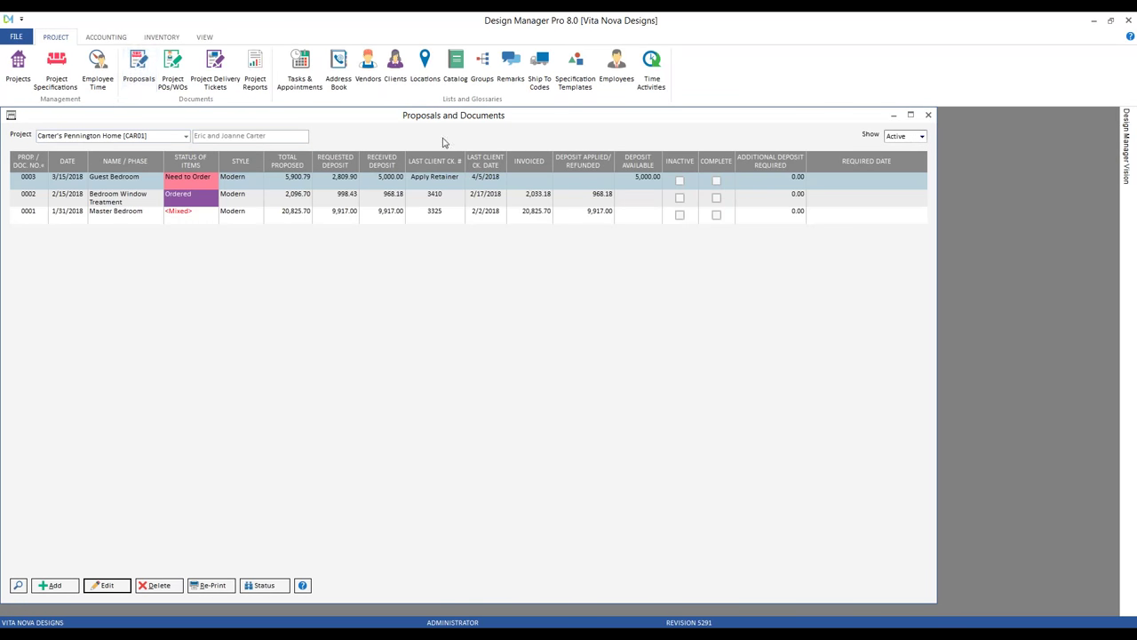
click(345, 180)
click(262, 590)
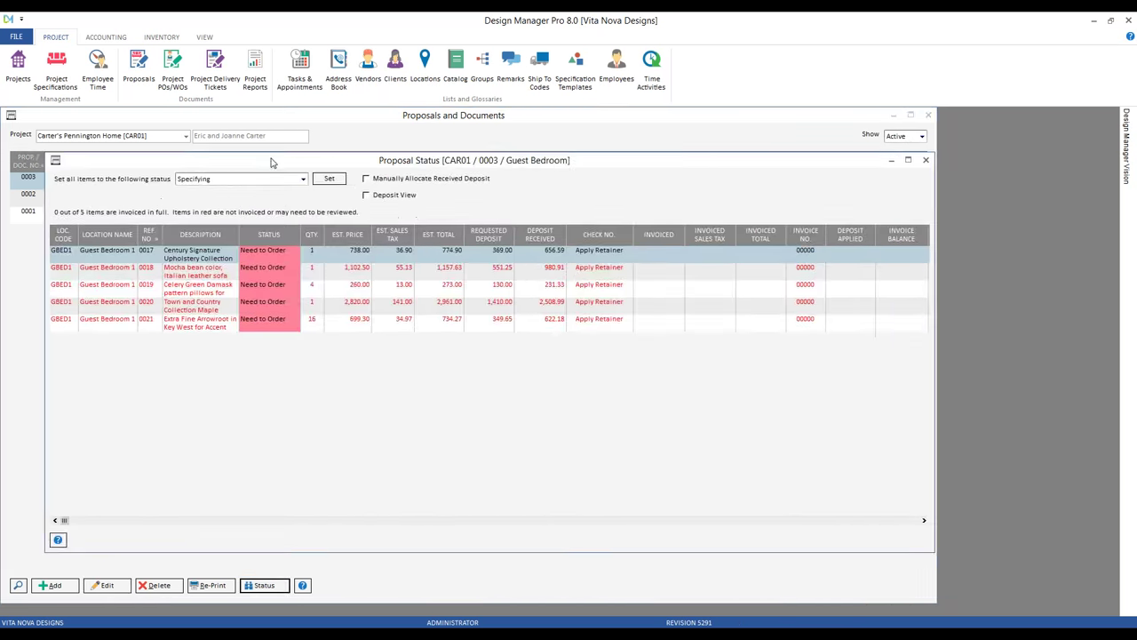
Compare the requested and received deposits on each item of proposal 0003, and close the proposal status.
click(499, 263)
click(498, 280)
click(498, 296)
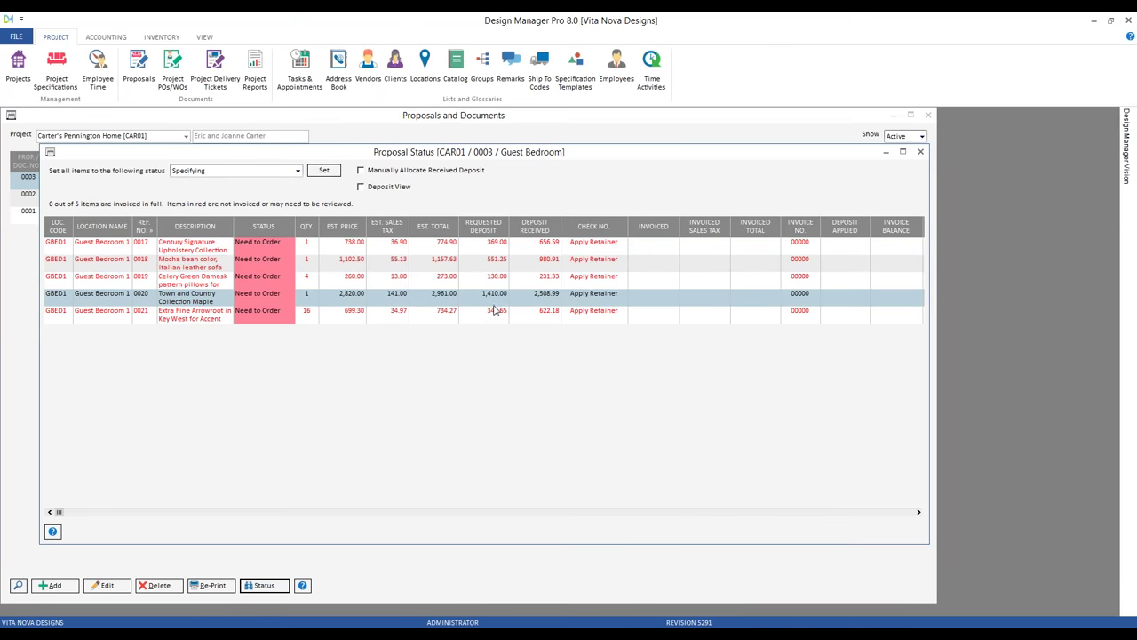
click(498, 313)
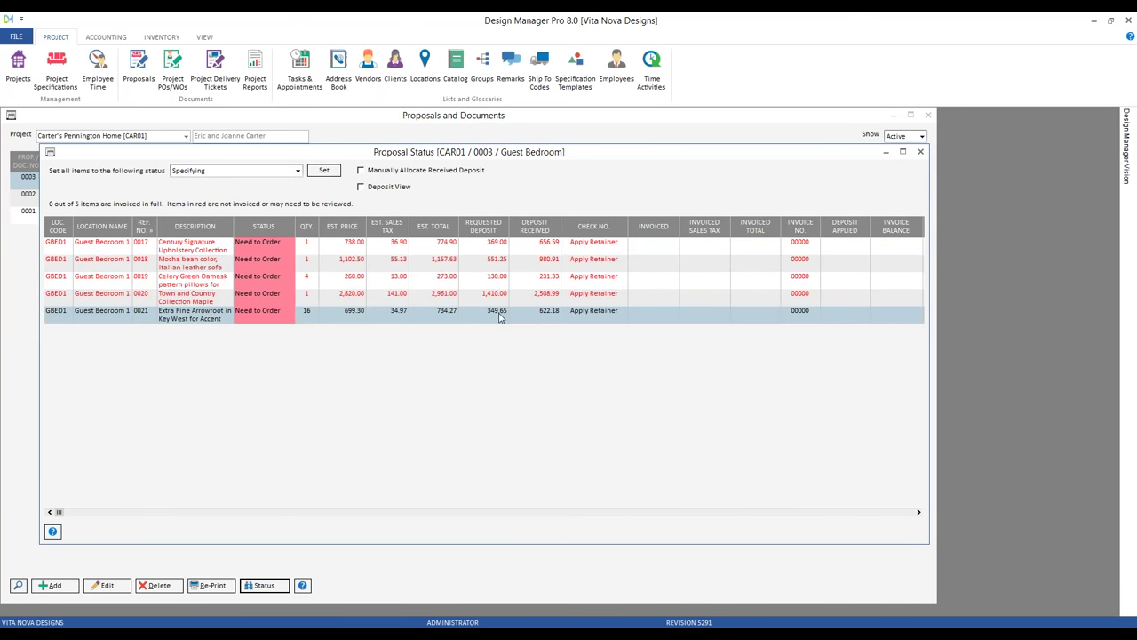
click(558, 249)
click(556, 261)
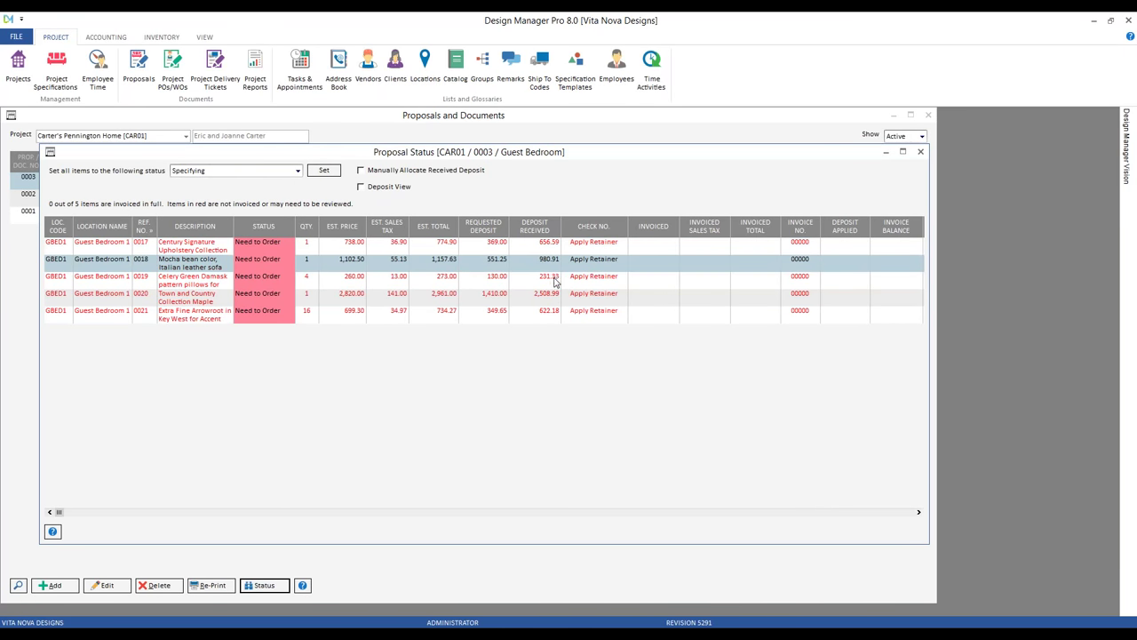
click(557, 280)
click(551, 298)
click(555, 314)
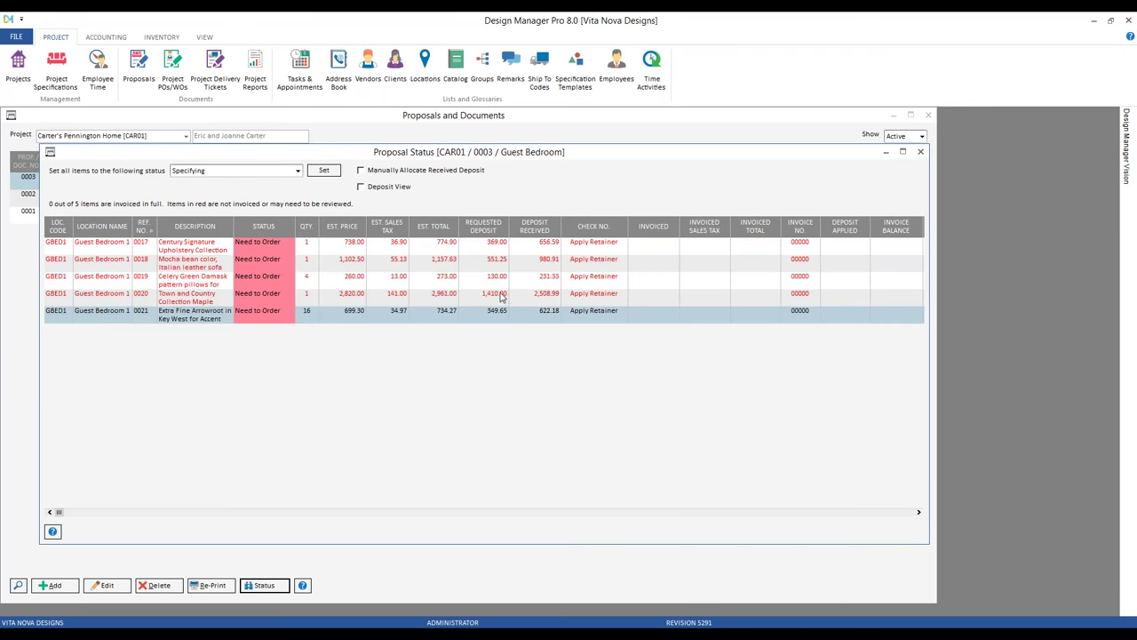
click(502, 297)
click(920, 151)
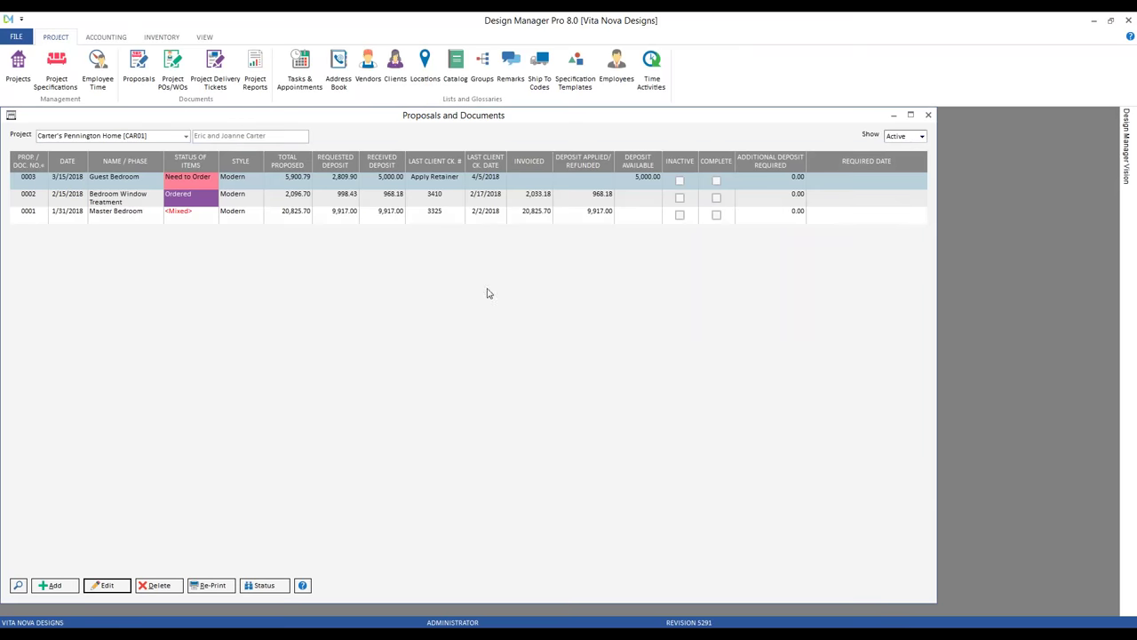
Re-print proposal 0003 in the Modern style with actual deposits shown.
click(651, 182)
click(227, 586)
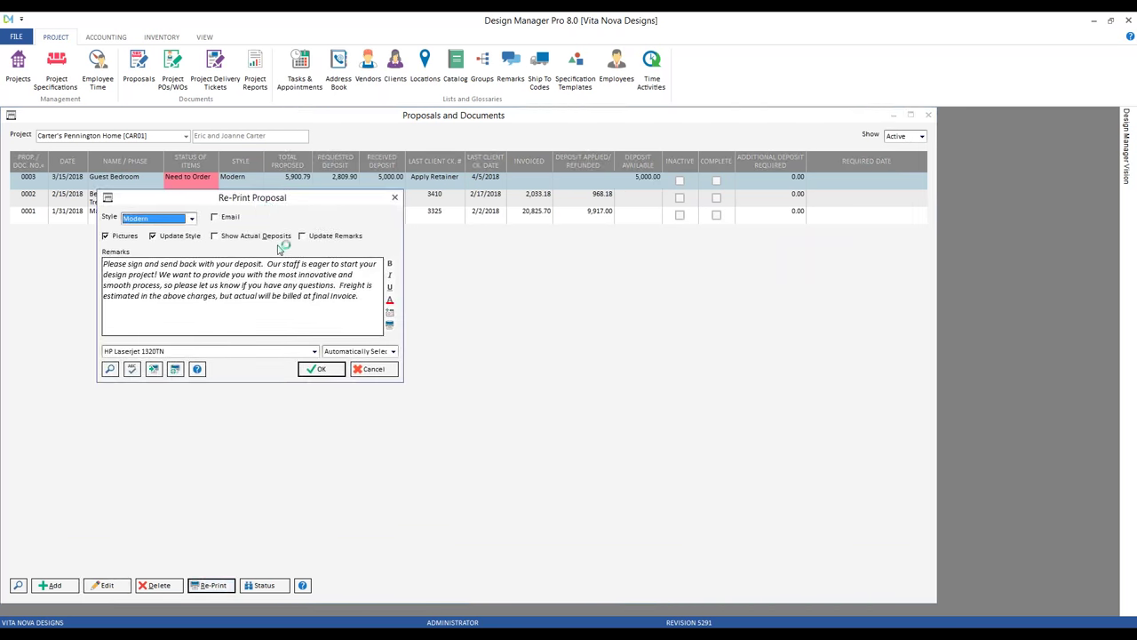
click(276, 237)
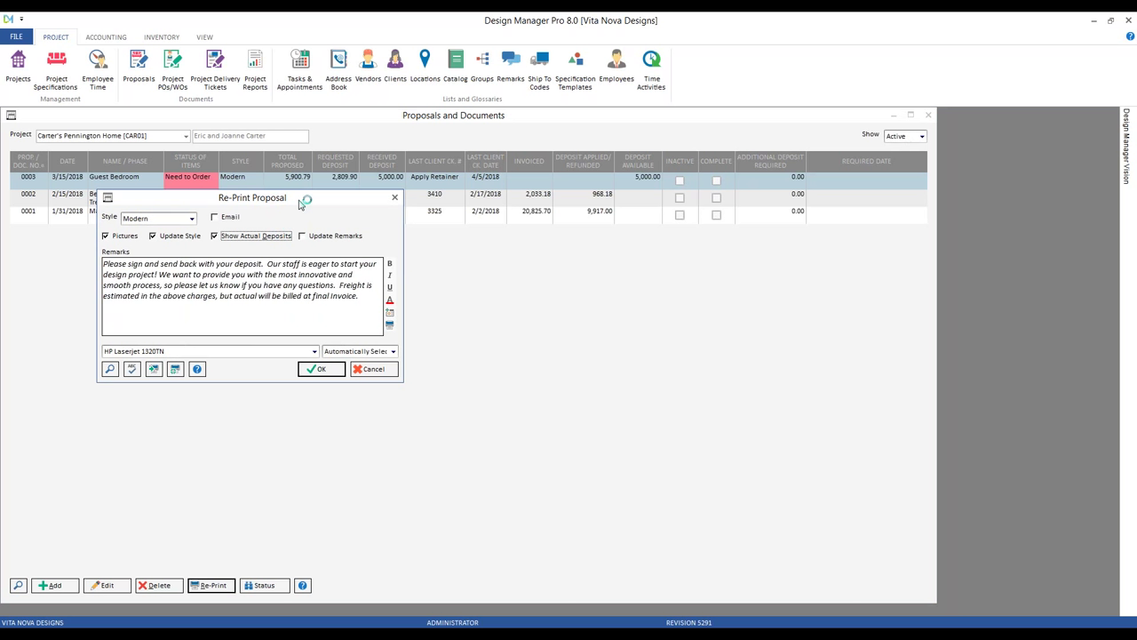
click(322, 368)
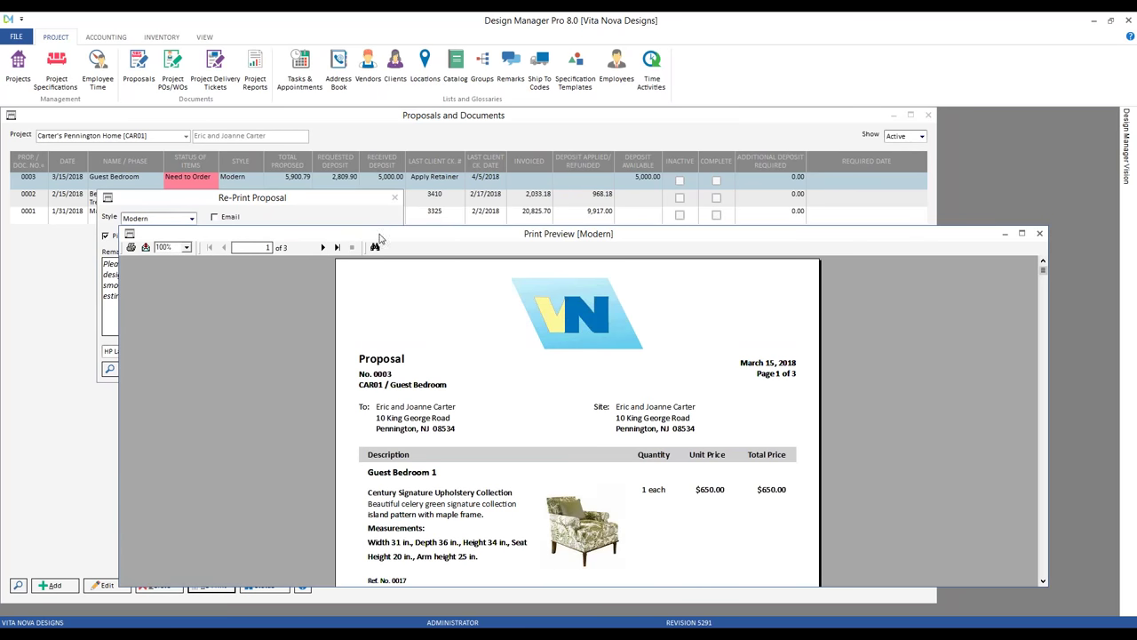
Check the applied retainer and total on the last page of the proposal preview, and close the preview and proposals.
drag(379, 235, 275, 154)
scroll(155, 296, down, 2)
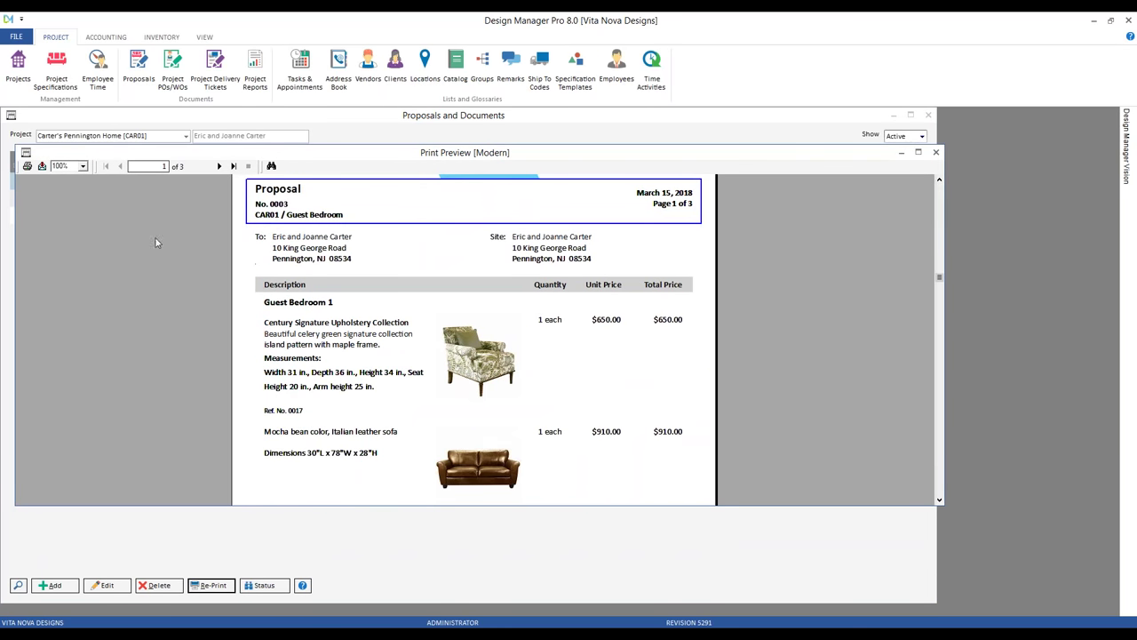
click(234, 166)
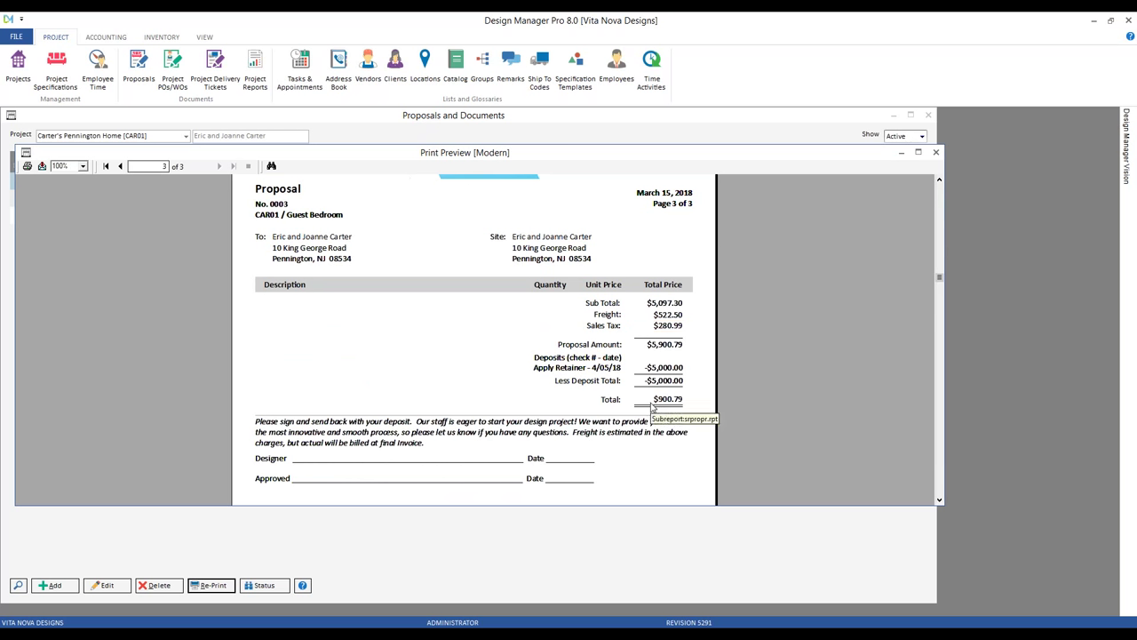
click(938, 154)
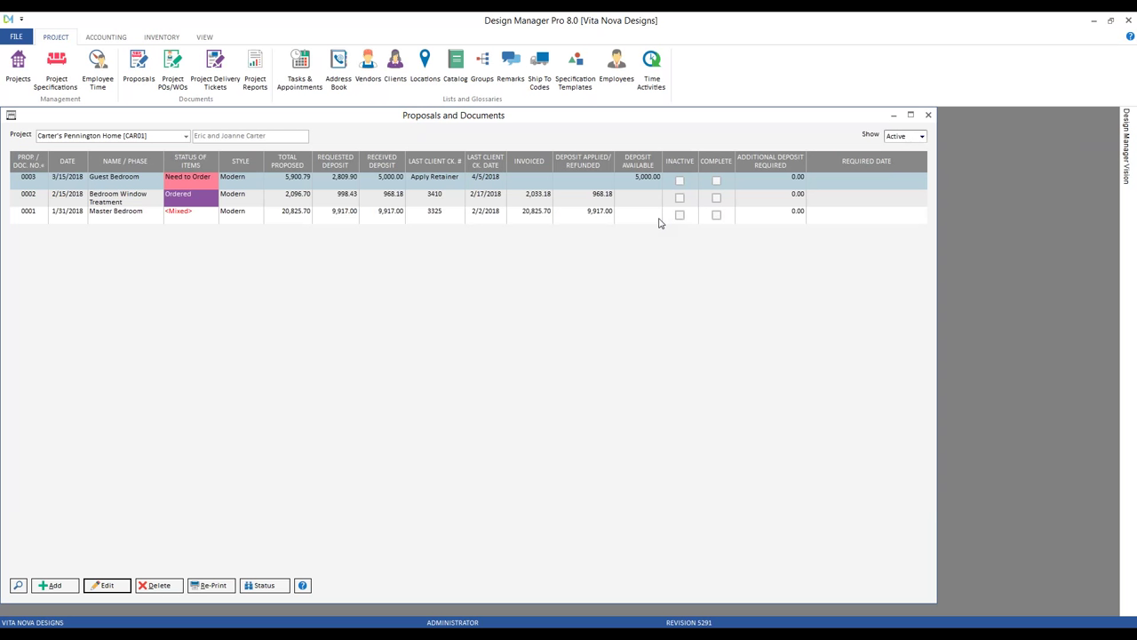
click(929, 114)
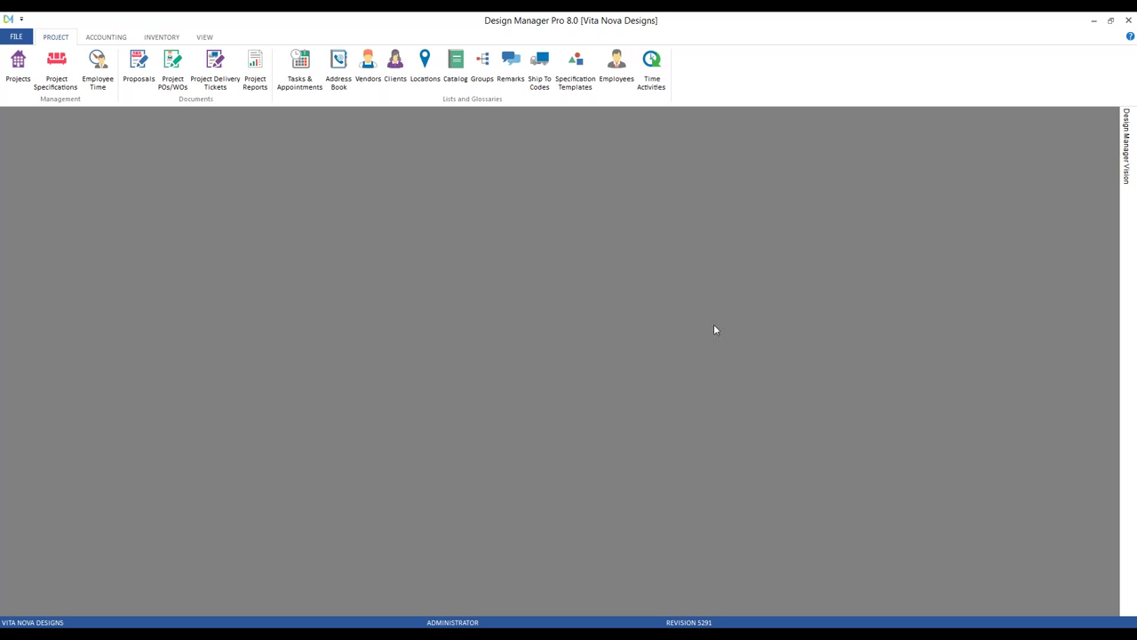
Open item 0005, the Denpasar Collection Sofa, from the specifications of project HIL01.
click(64, 73)
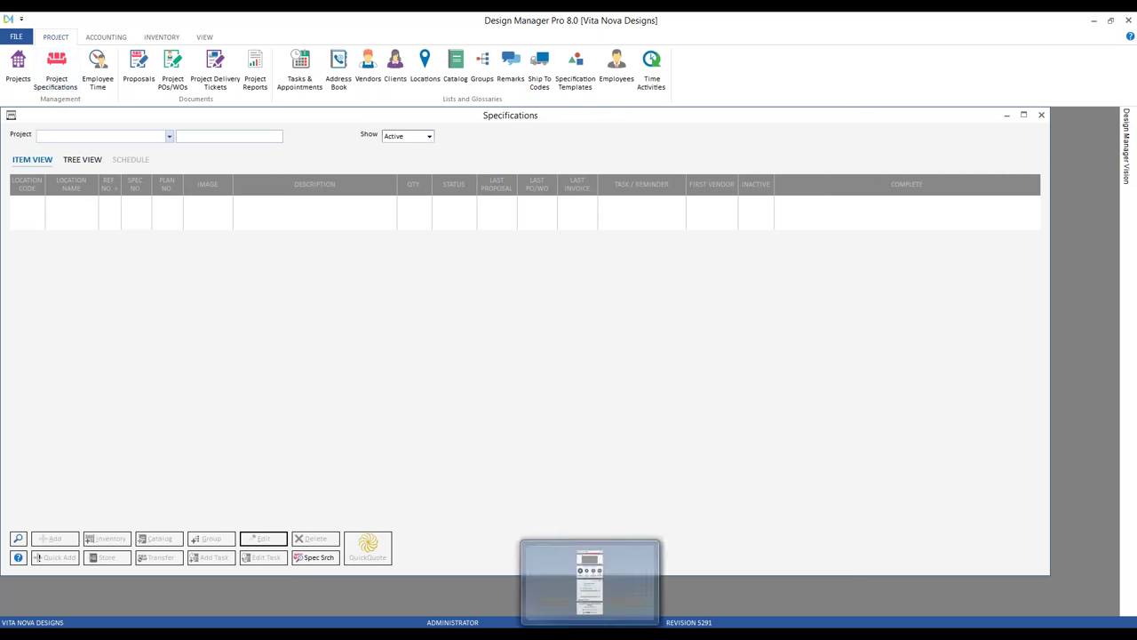
key(Return)
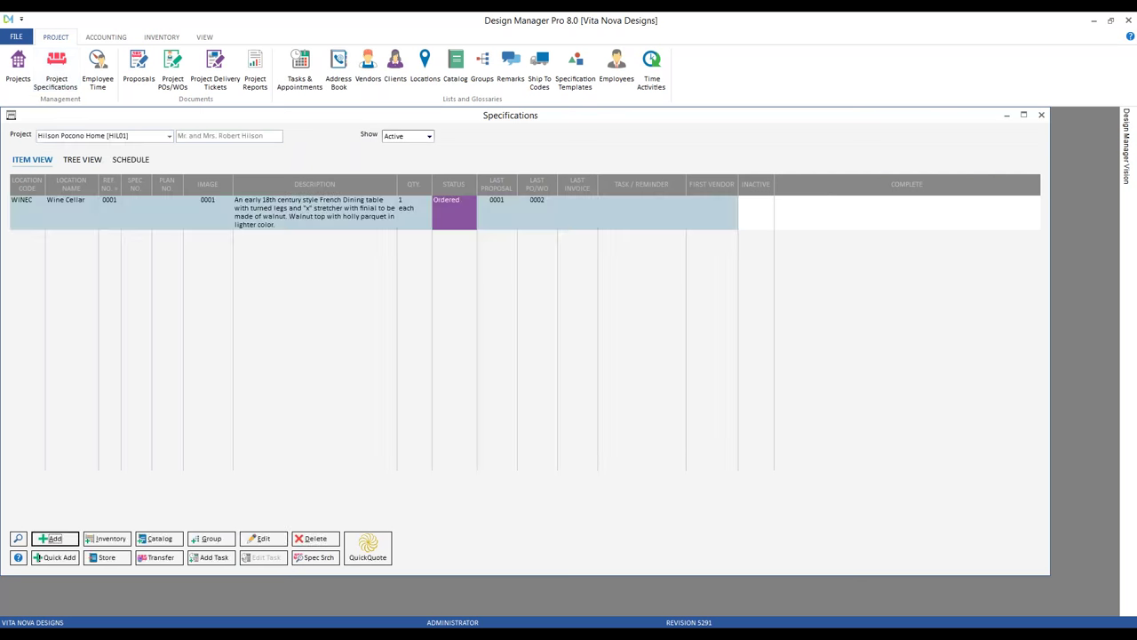
click(154, 356)
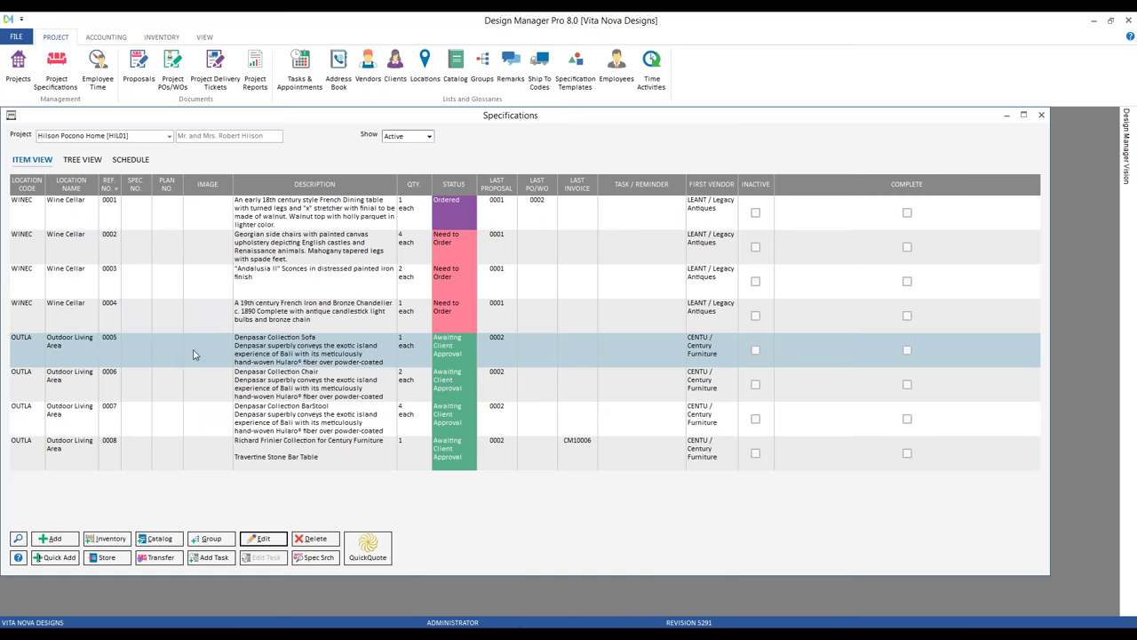
double_click(194, 355)
drag(354, 262, 289, 180)
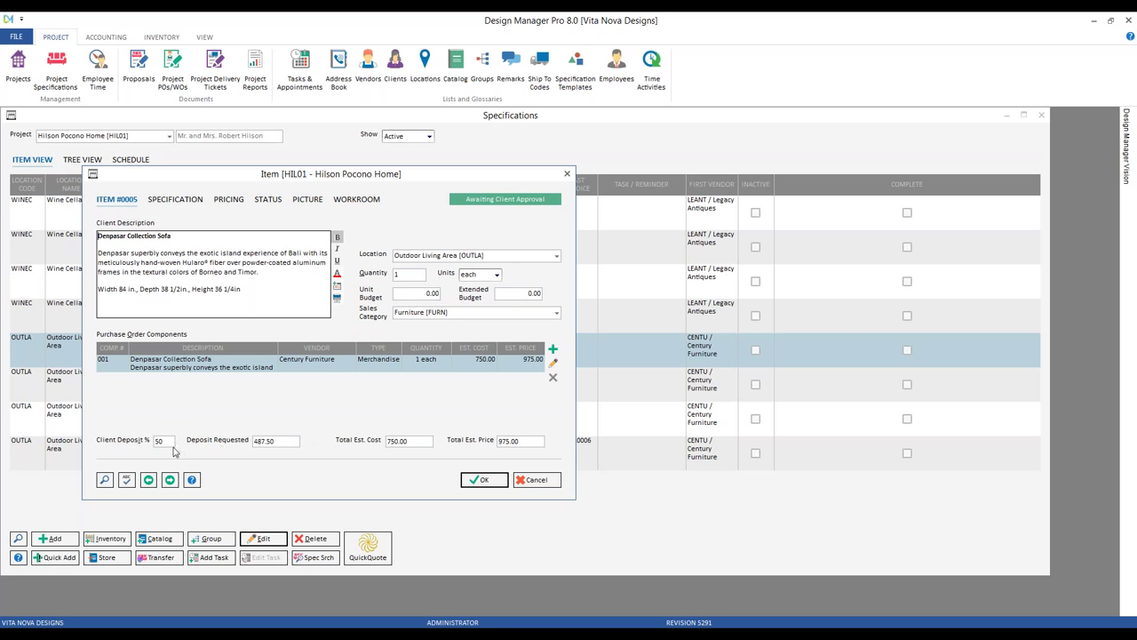
Try client deposit percentages of 75 and 50 and a requested deposit of 800.00 on item 0005, and discard the changes.
key(Tab)
click(289, 442)
click(167, 441)
text(75)
key(Tab)
click(161, 440)
text(50)
key(Tab)
text(800)
key(Tab)
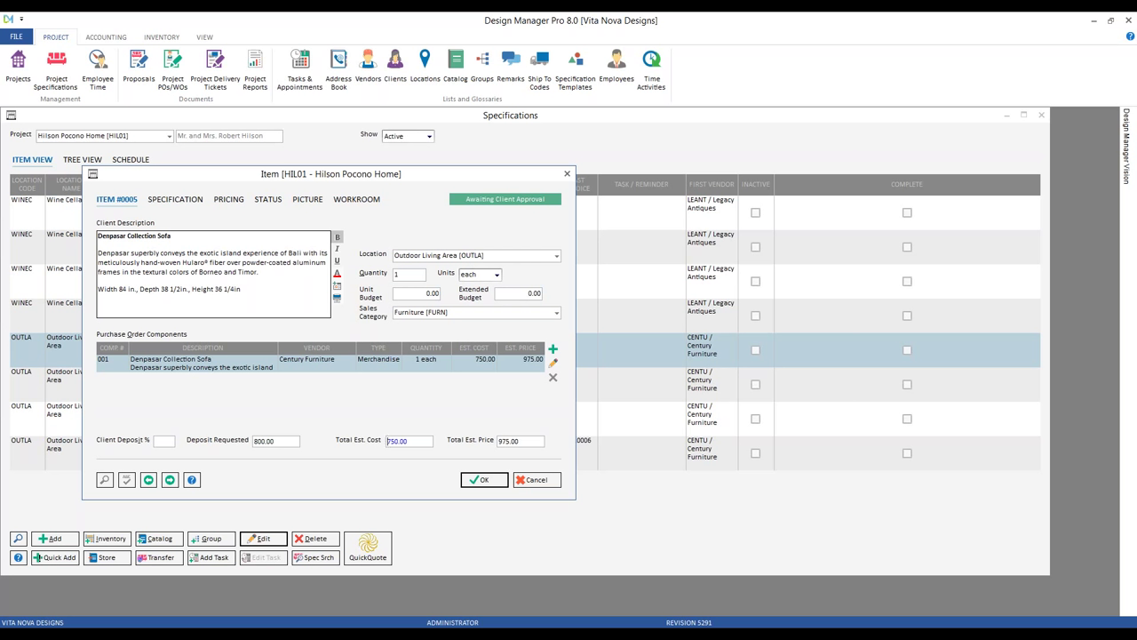
click(548, 487)
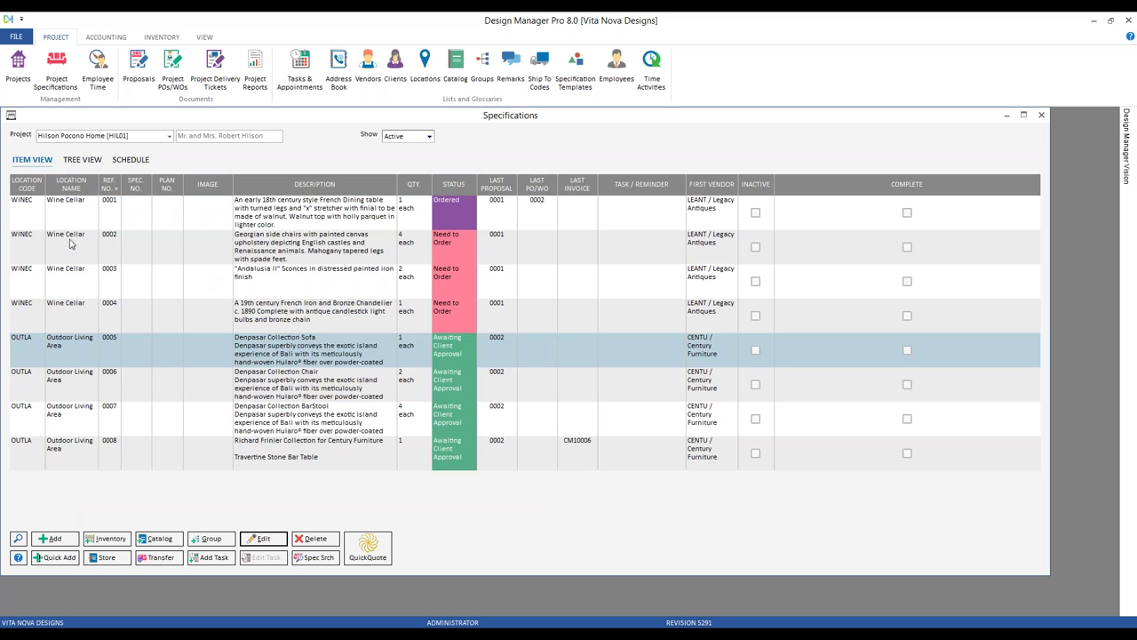
Close the specifications and open project HIL01 to examine its default client deposit settings.
click(11, 115)
click(27, 201)
click(19, 66)
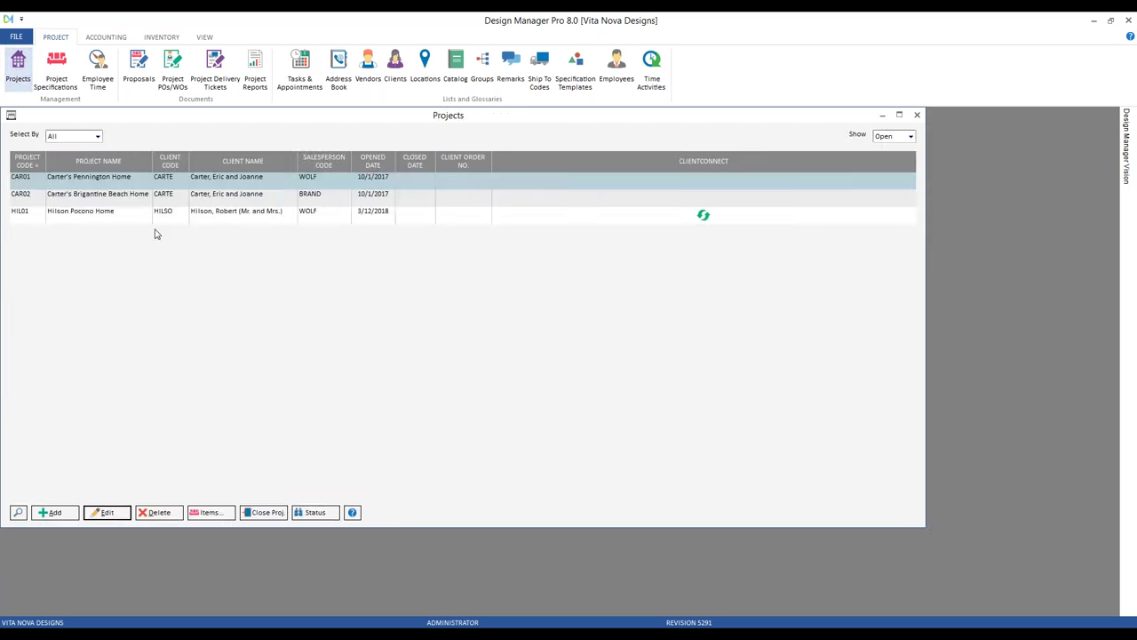
double_click(97, 219)
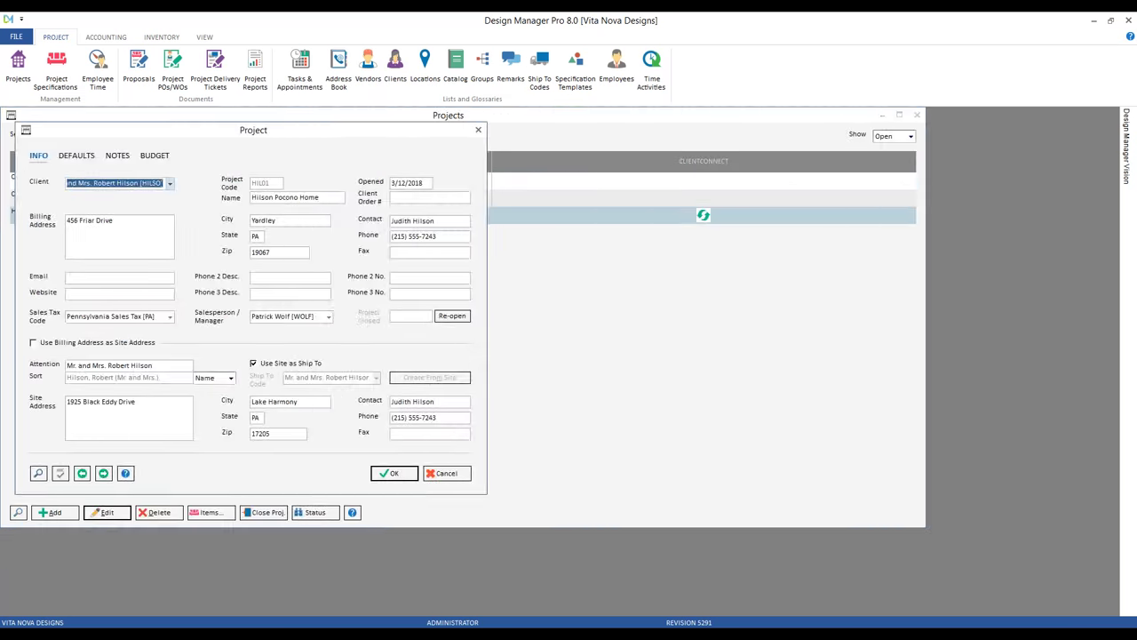
click(77, 155)
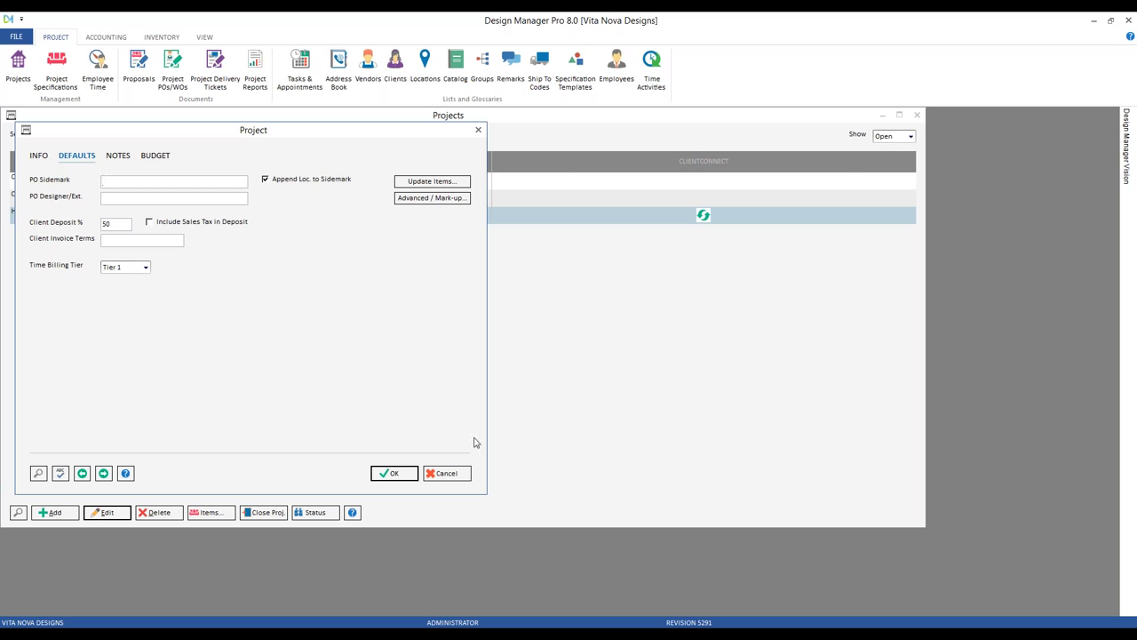
Close the project, check the default client deposit percentage in the company's general advanced options, and close everything without changes.
click(444, 473)
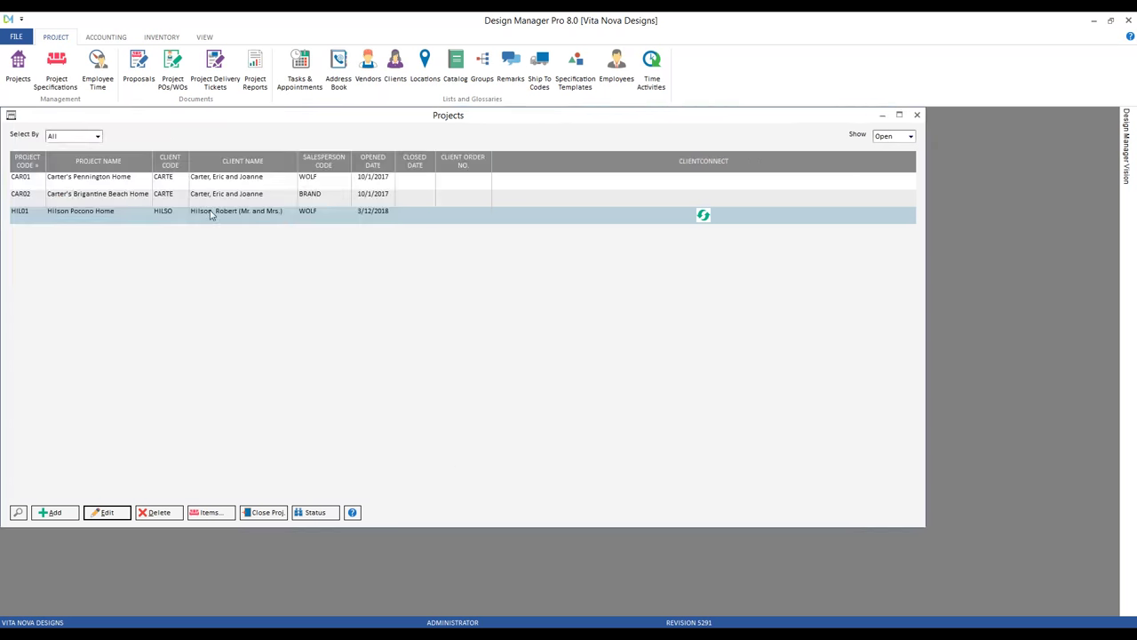
click(16, 37)
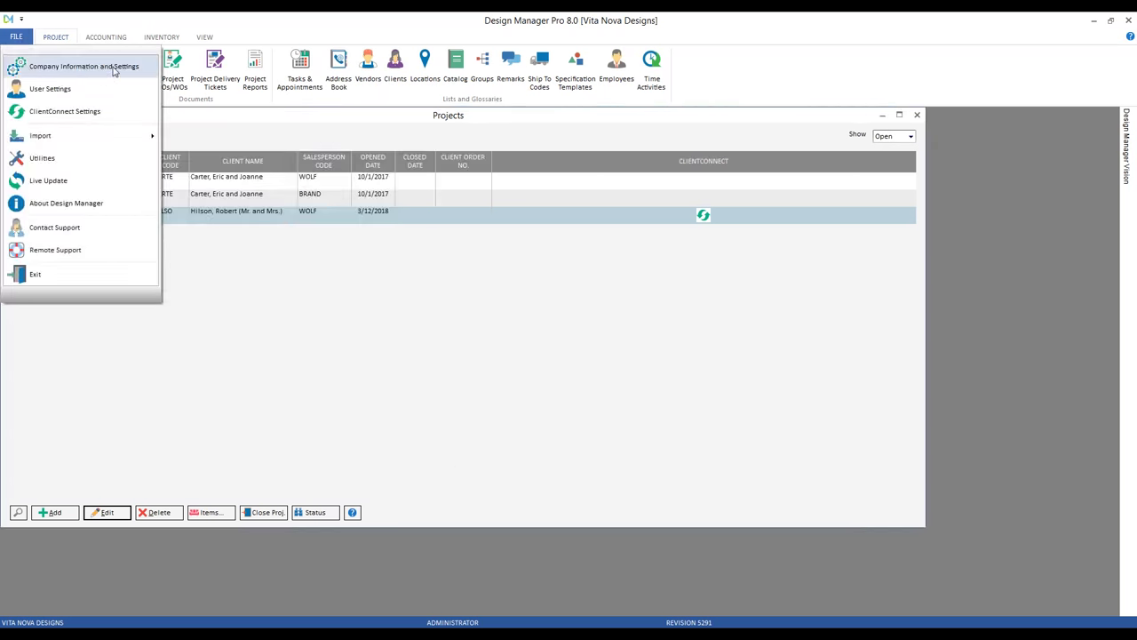
click(114, 67)
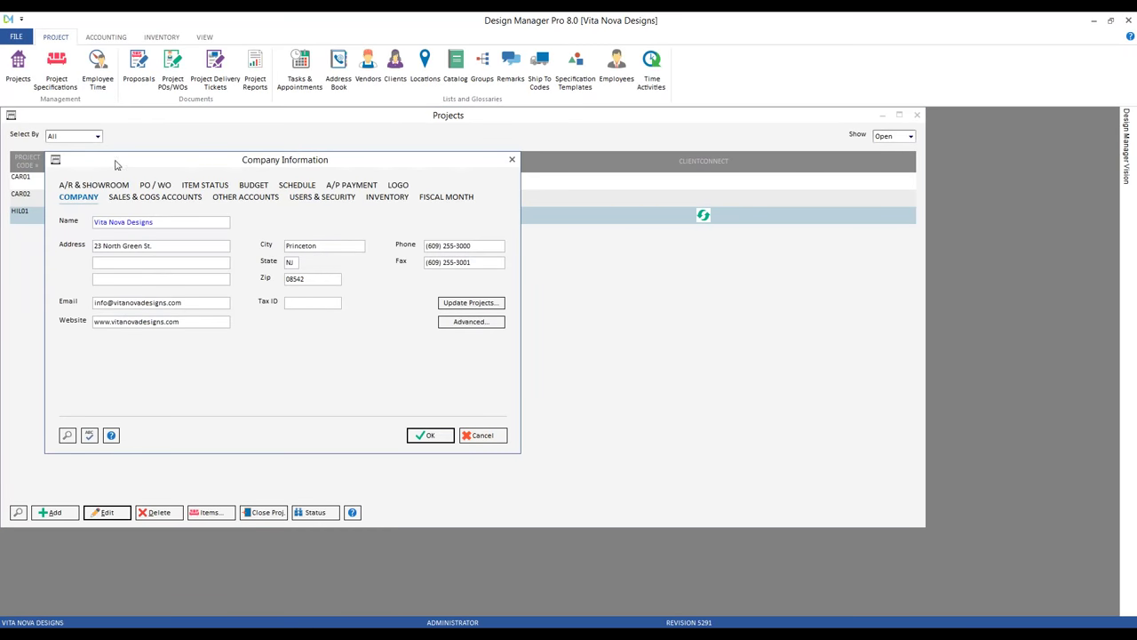
drag(116, 165, 211, 225)
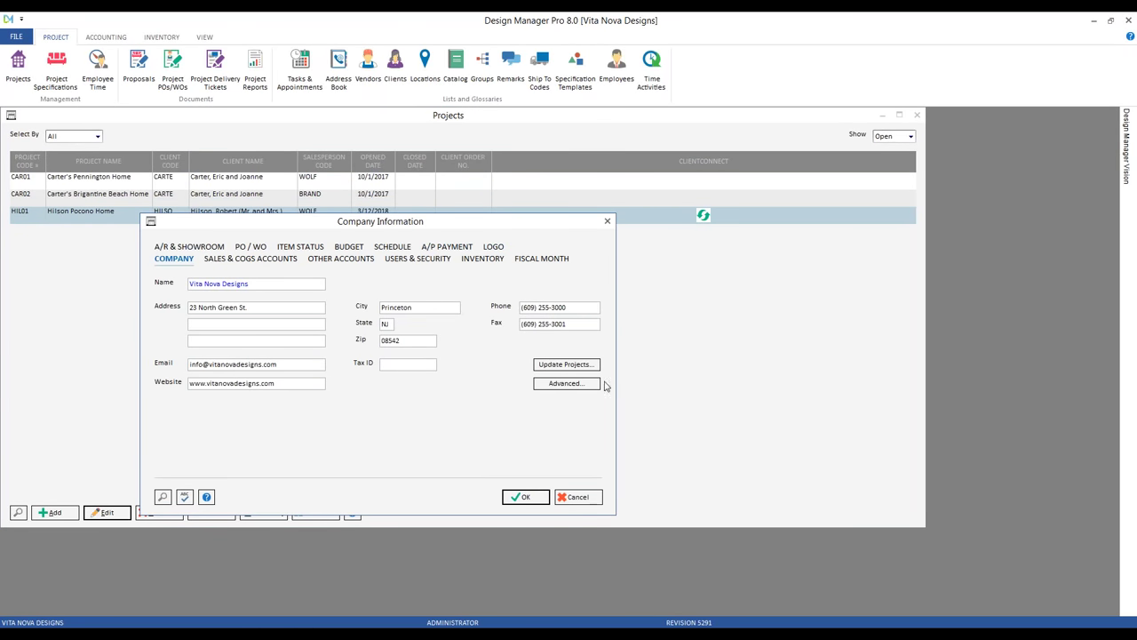
click(567, 384)
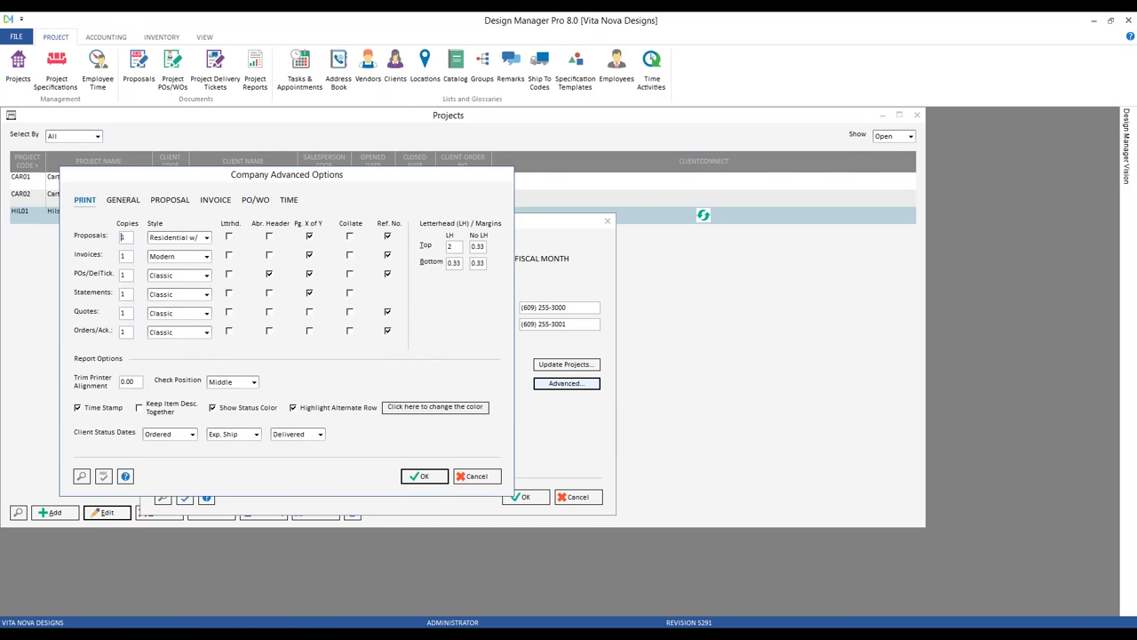
click(124, 199)
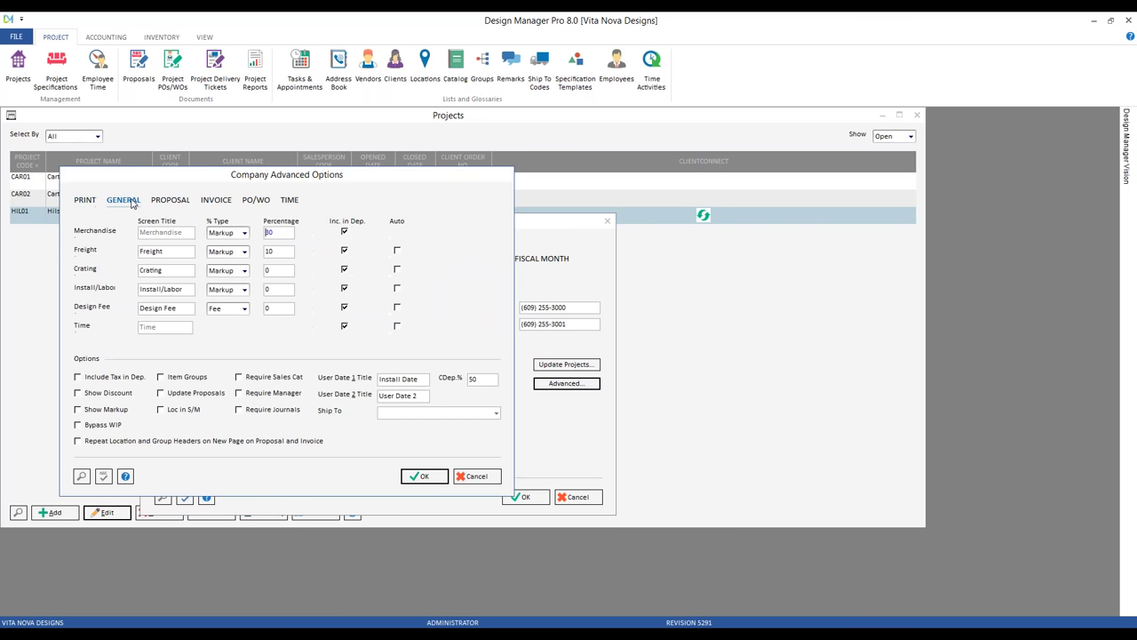
click(480, 379)
click(474, 475)
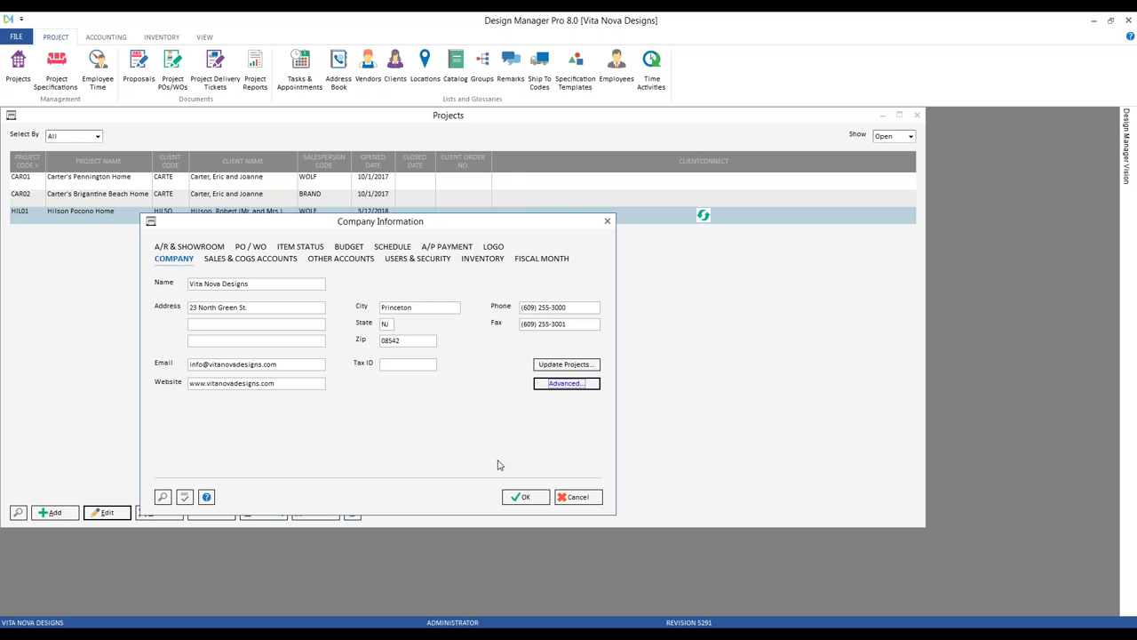
click(578, 497)
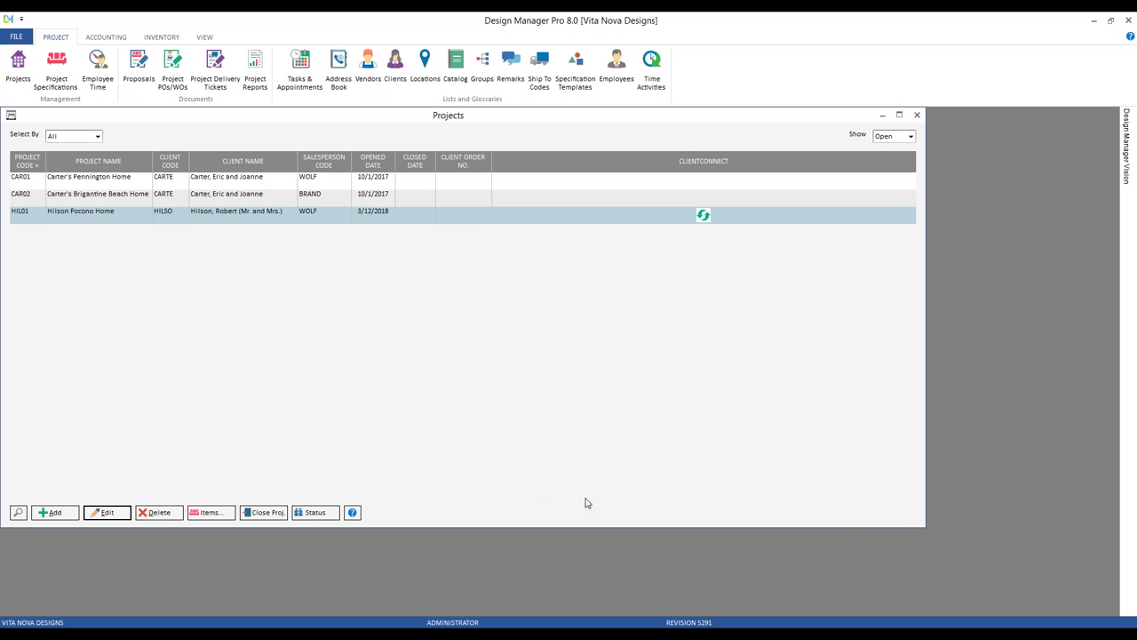
click(916, 117)
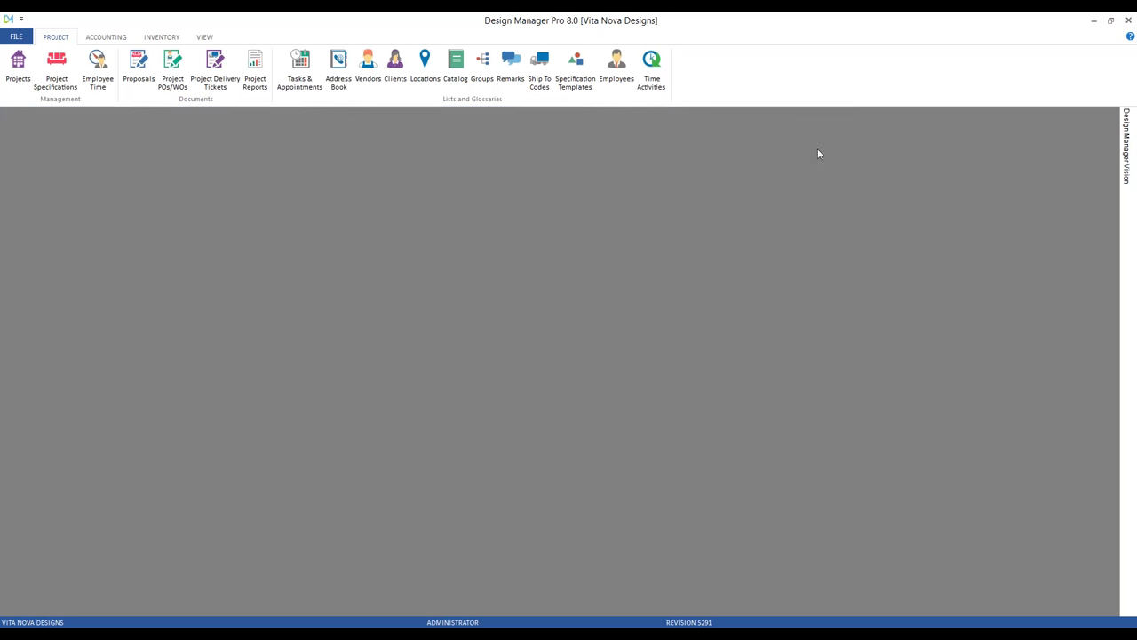
Start a new cash receipt for project HIL01 and examine the requested deposit on the proposal 0002 line.
click(110, 38)
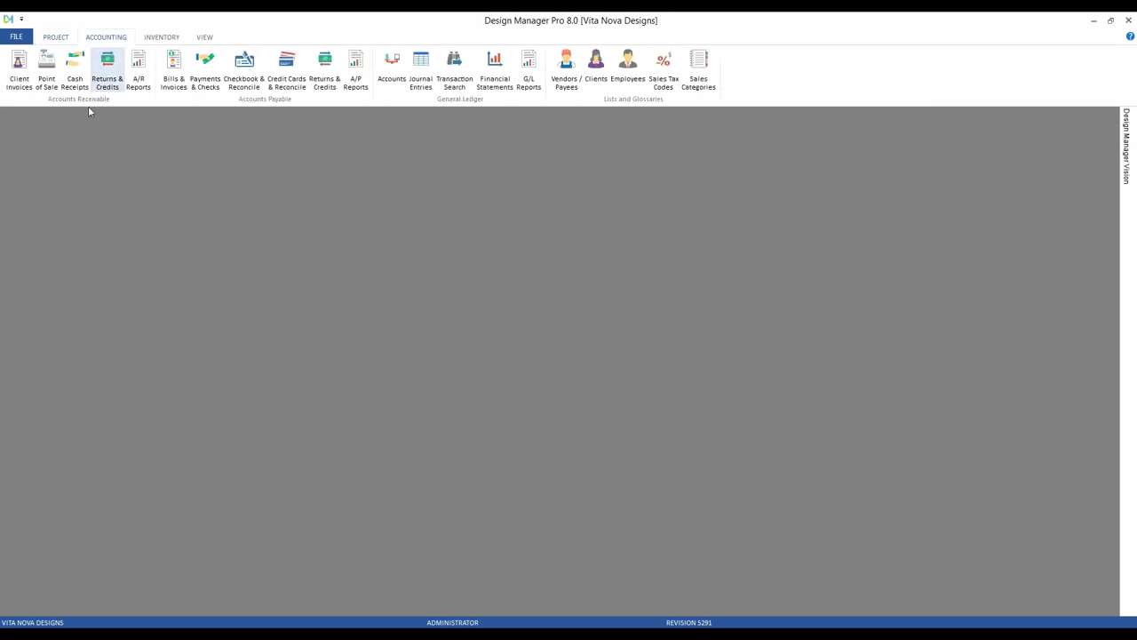
click(76, 82)
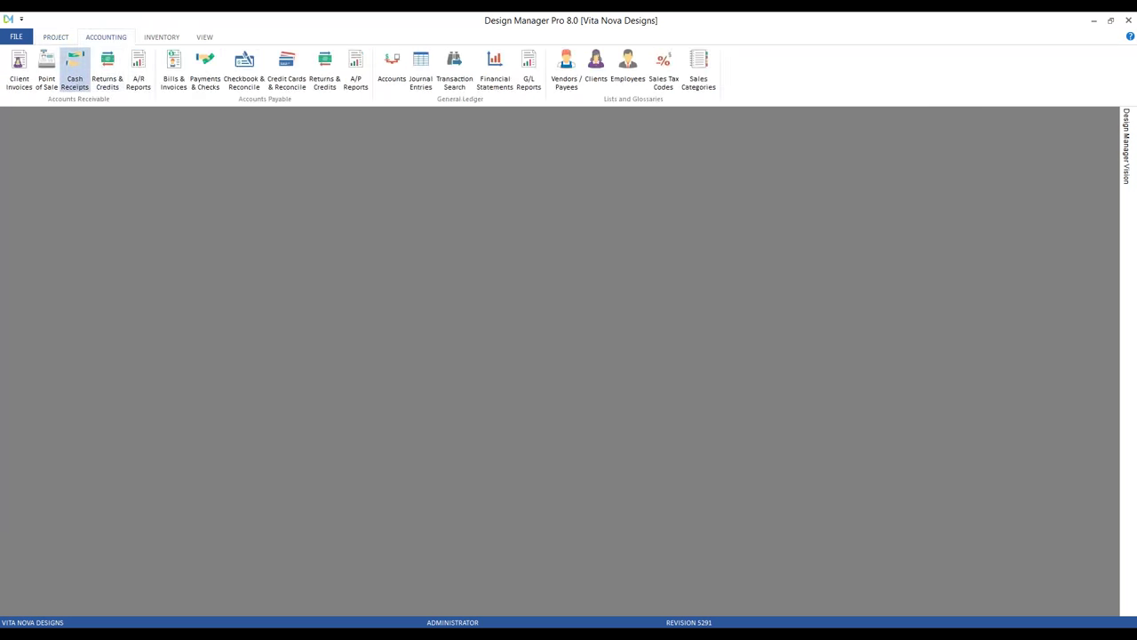
drag(145, 189, 127, 181)
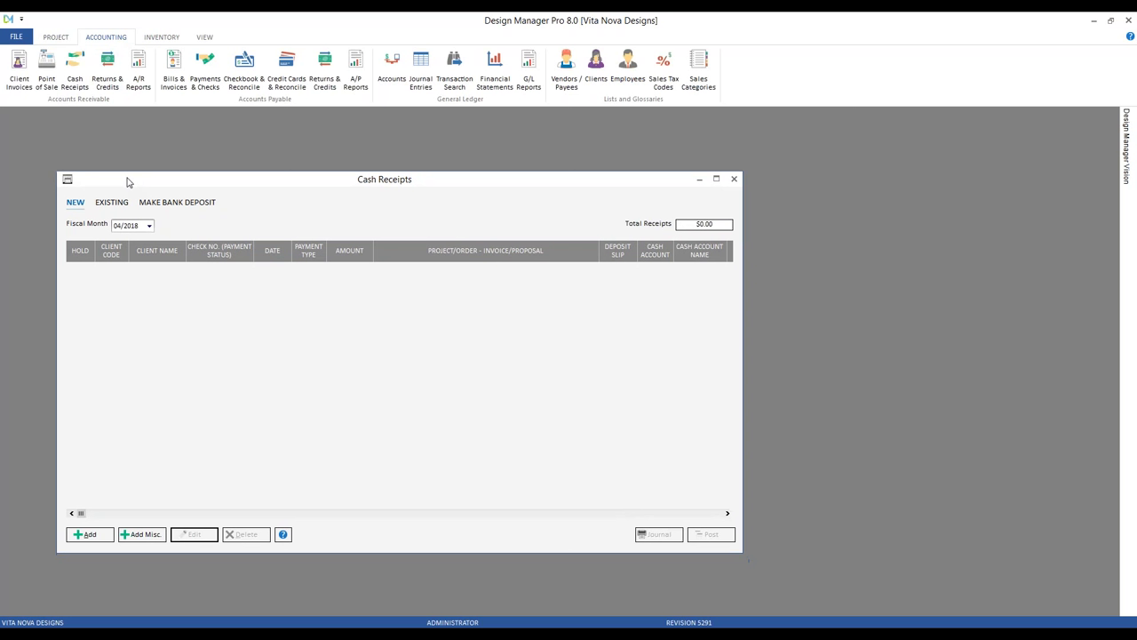
click(89, 534)
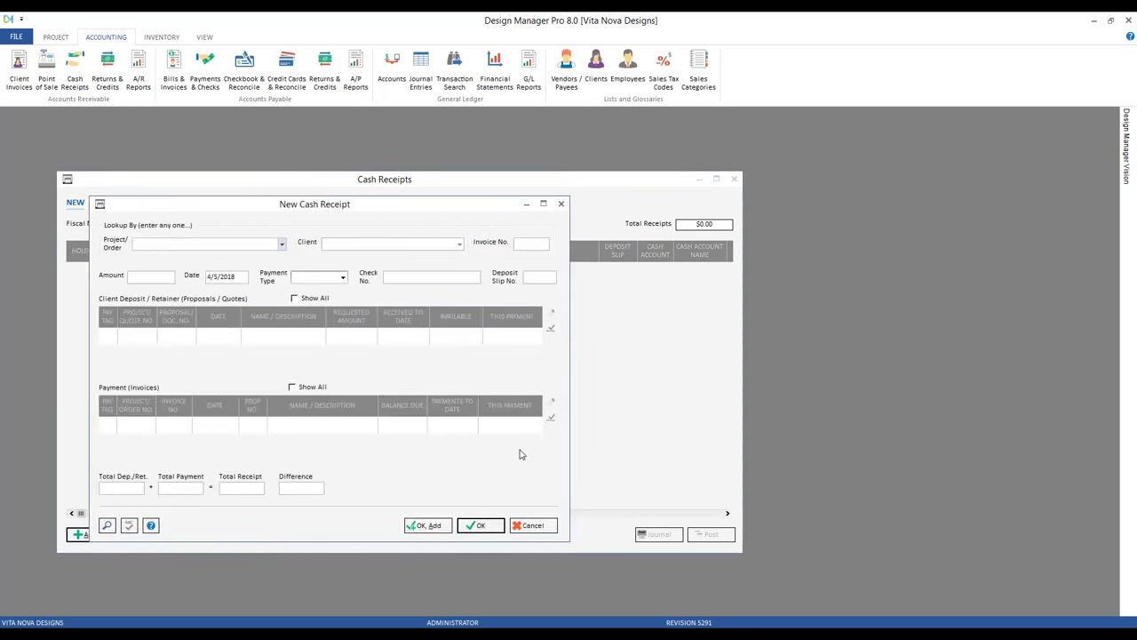
text(hi)
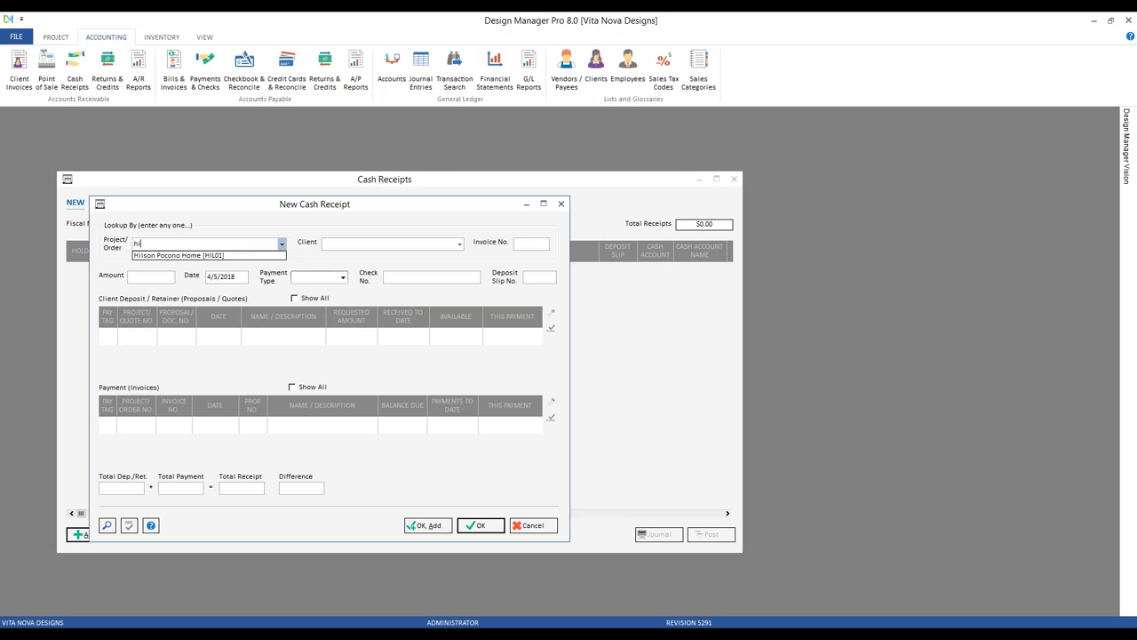
key(Tab)
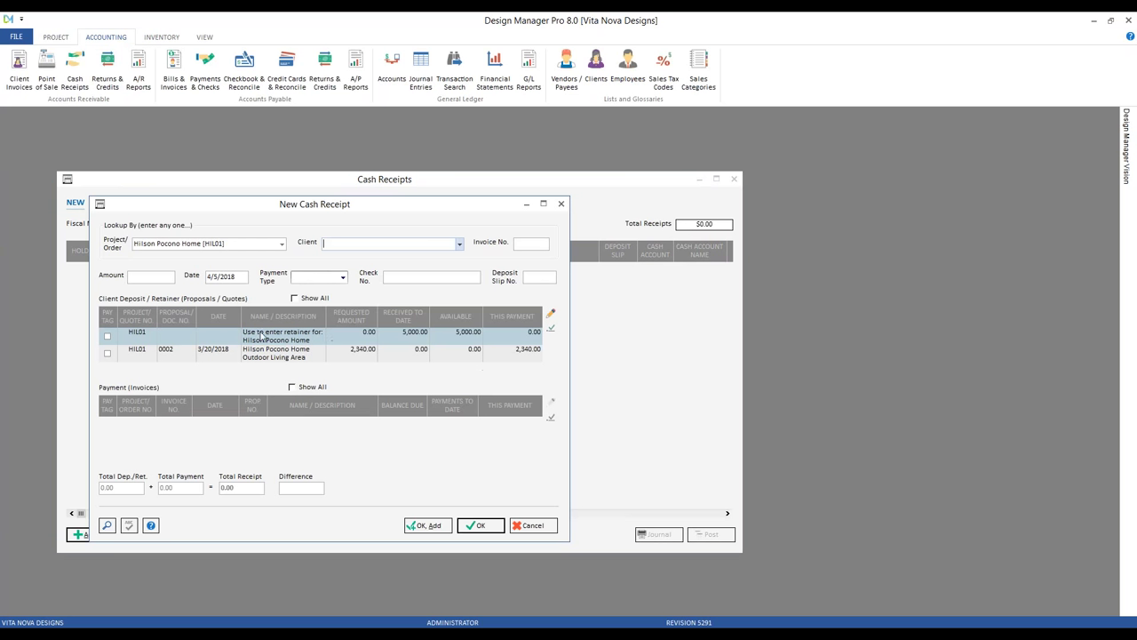
click(346, 354)
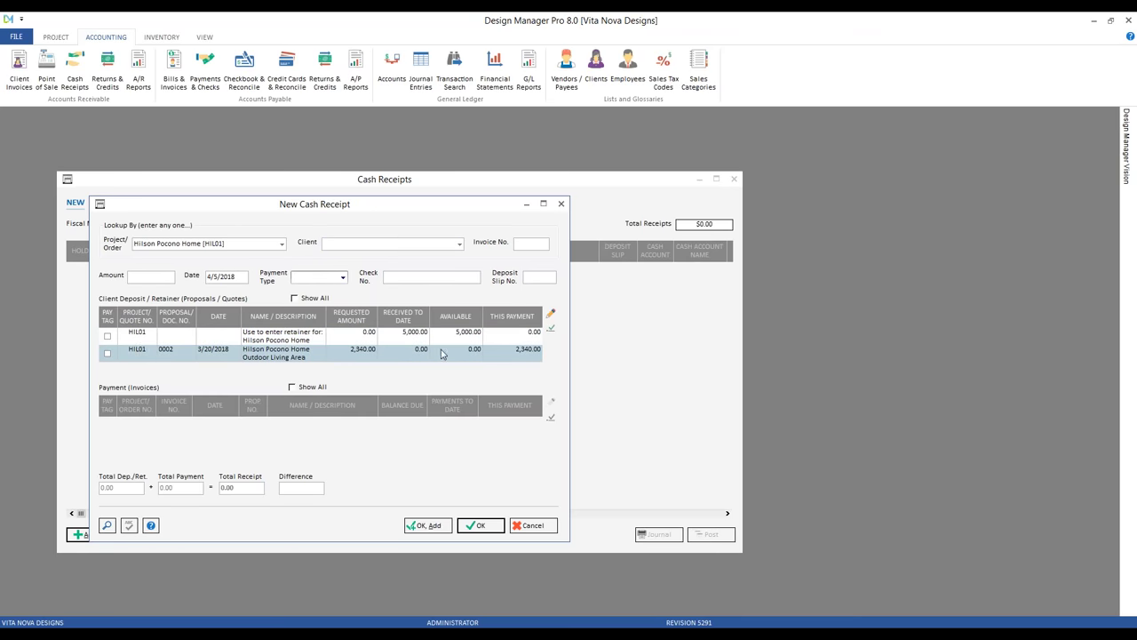
click(483, 353)
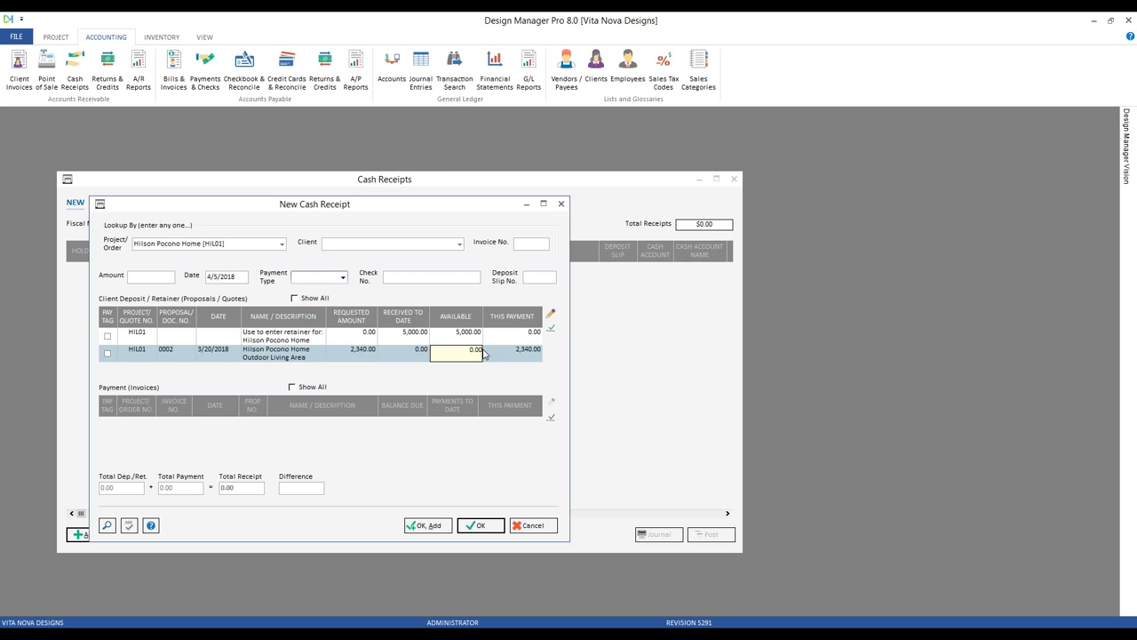
click(510, 364)
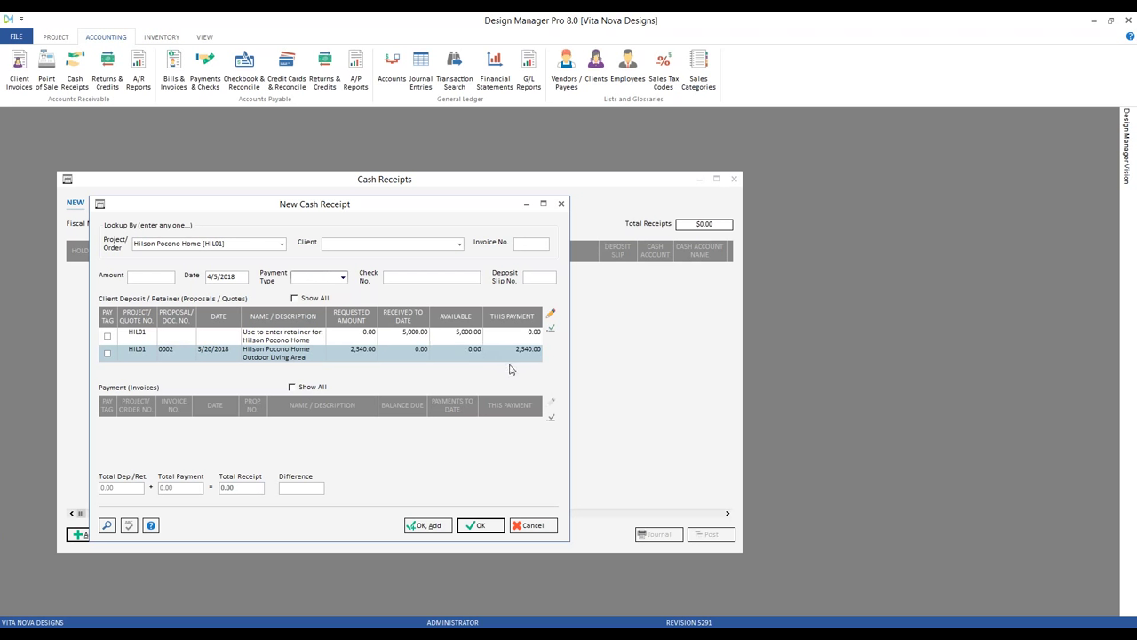
click(358, 354)
click(364, 382)
Set the receipt amount to 2,500.00 with payment type VISA, and enter the card reference as the check number.
click(153, 276)
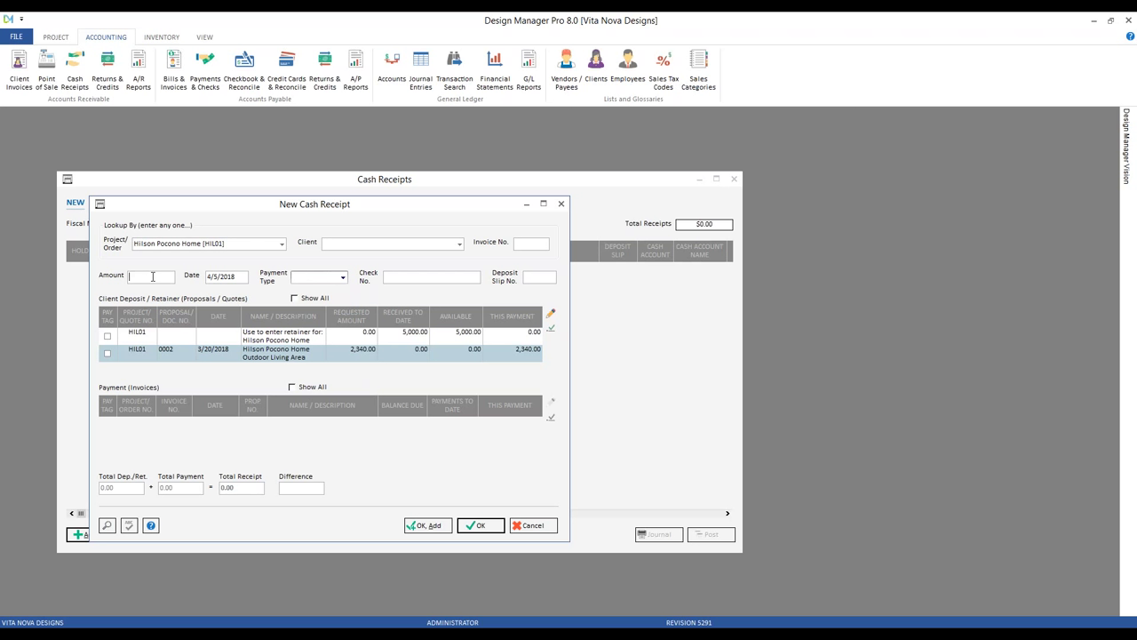
text(2500)
key(Tab)
key(Tab)
text(v)
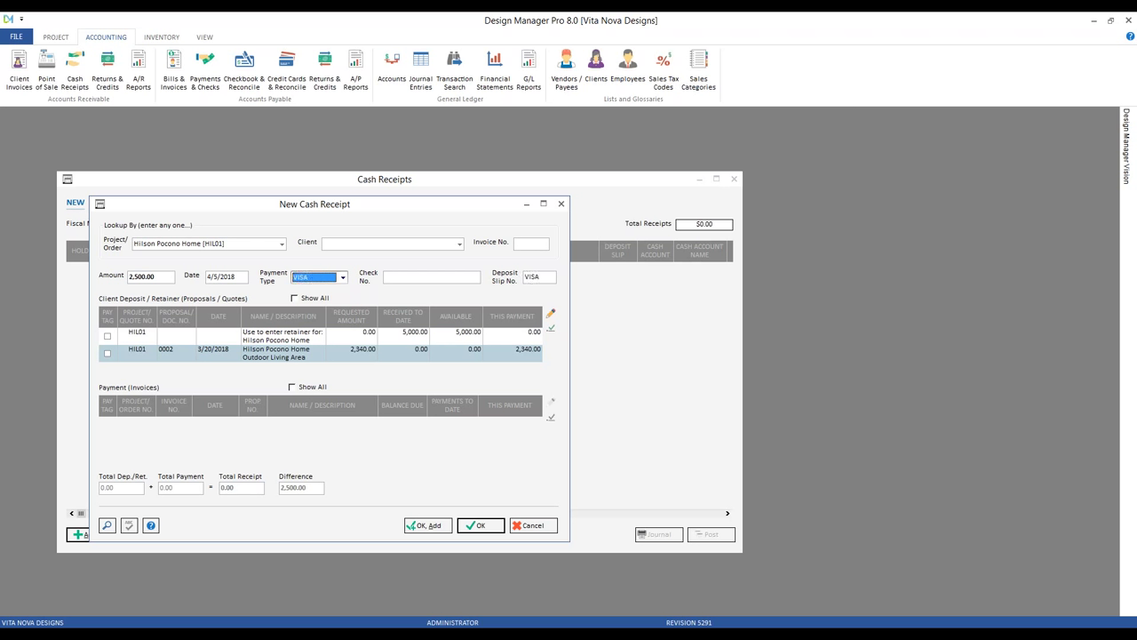
key(Tab)
text(Visa-4589)
Tag proposal 0002 for payment and set its payment to 2,500.00 with the transaction description "slight overpayment".
click(107, 353)
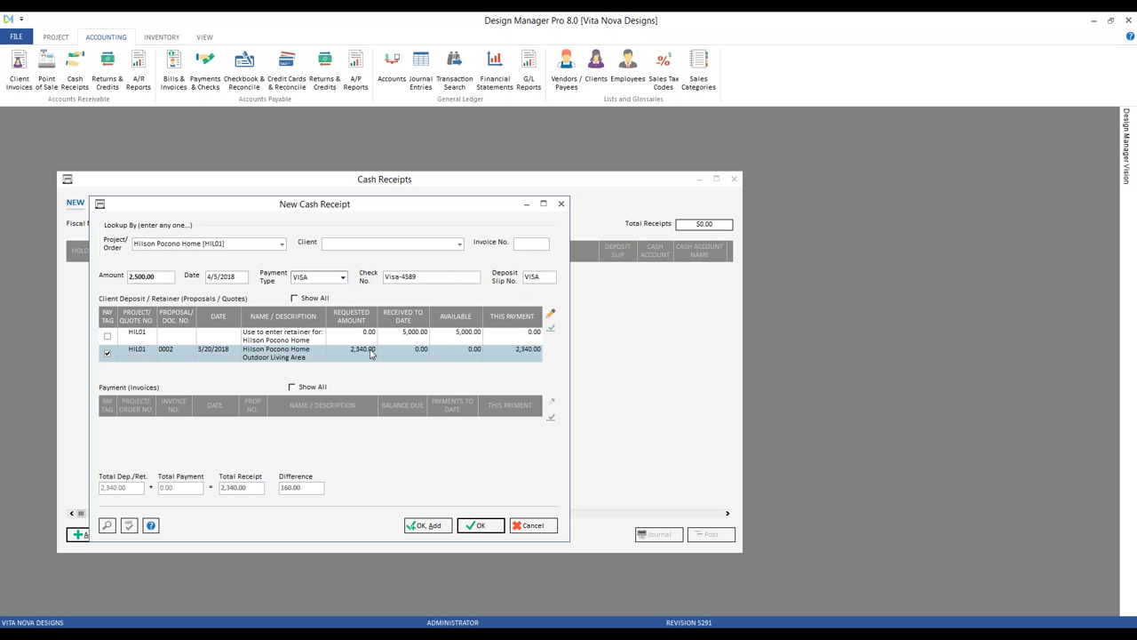
click(166, 277)
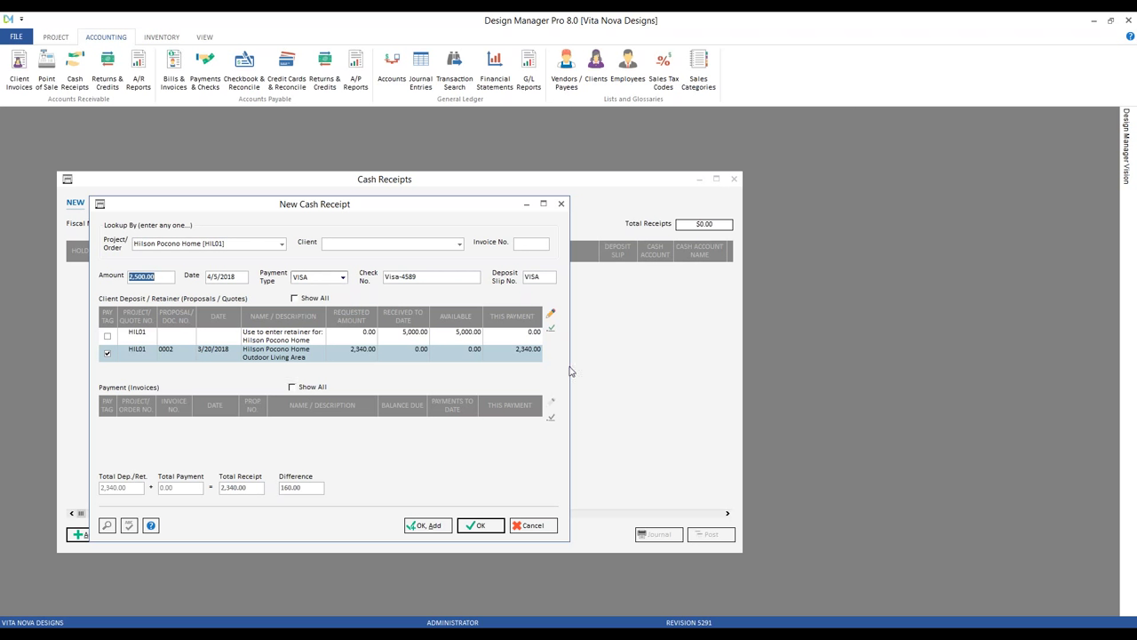
click(551, 316)
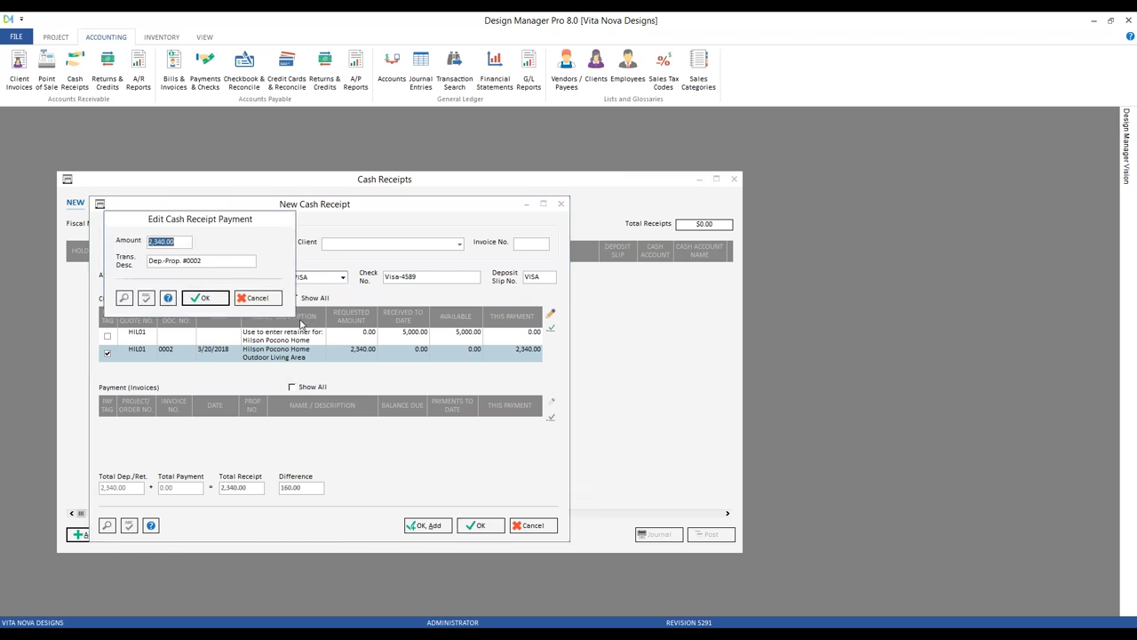
text(2500)
key(Tab)
key(shift+End)
text(slight overpayment)
key(Return)
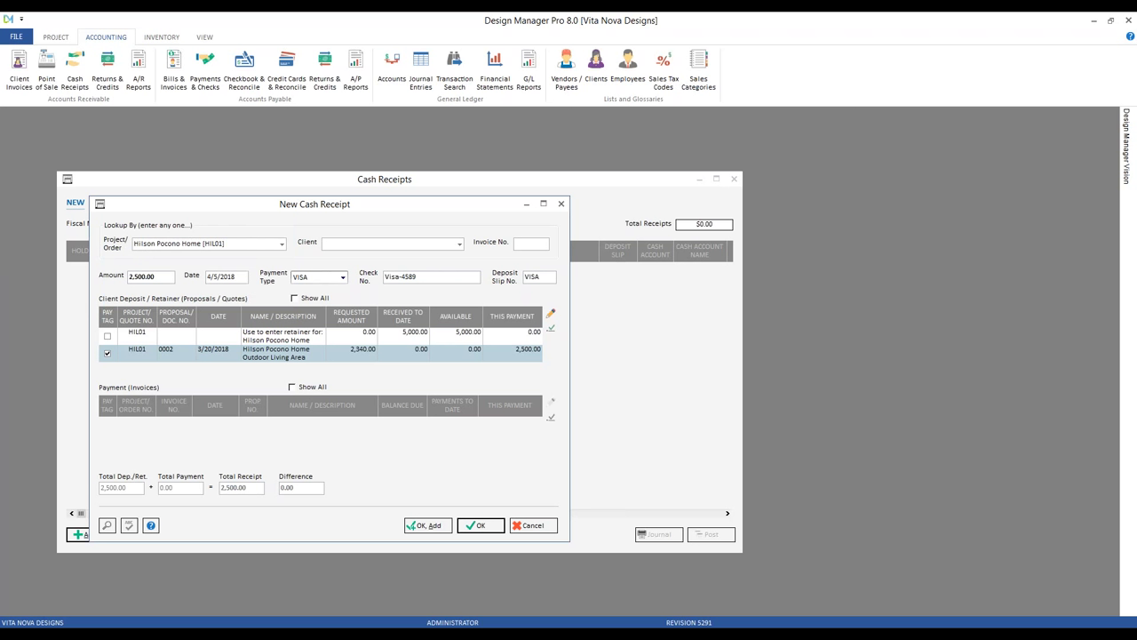
Save and post the cash receipt, check its distribution among the existing receipts, and close the cash receipts.
double_click(138, 277)
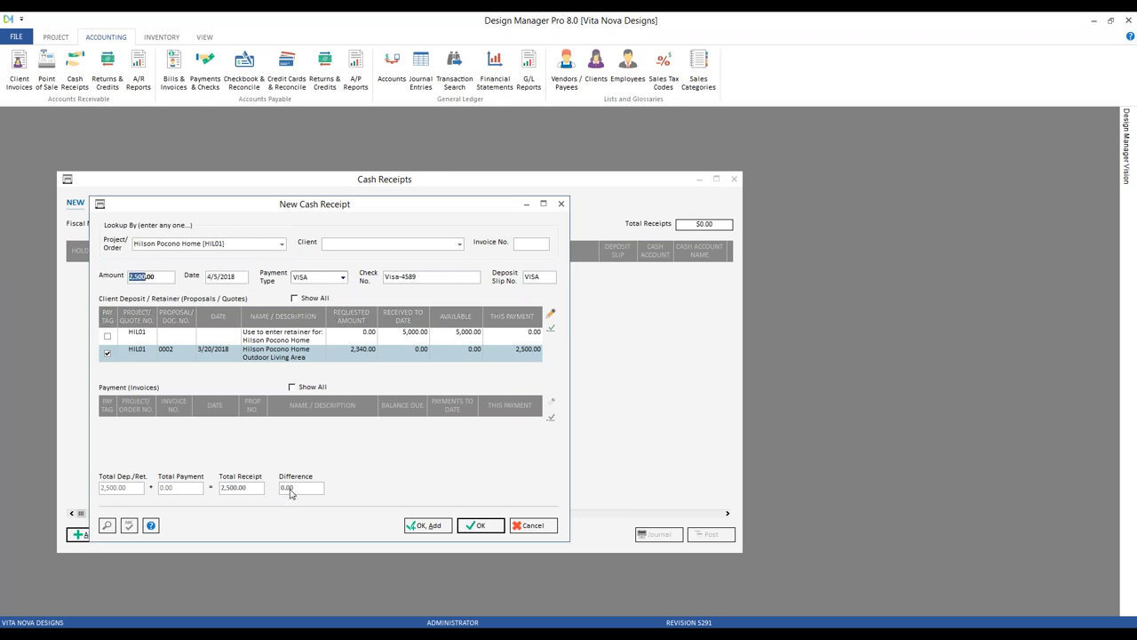
click(477, 526)
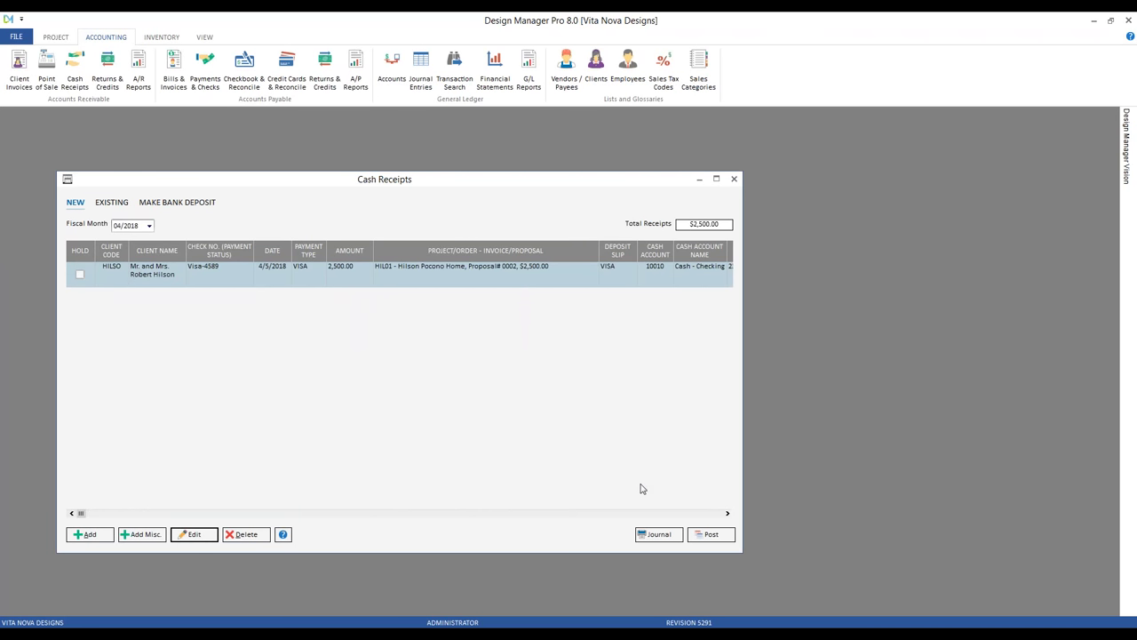
click(710, 534)
click(626, 377)
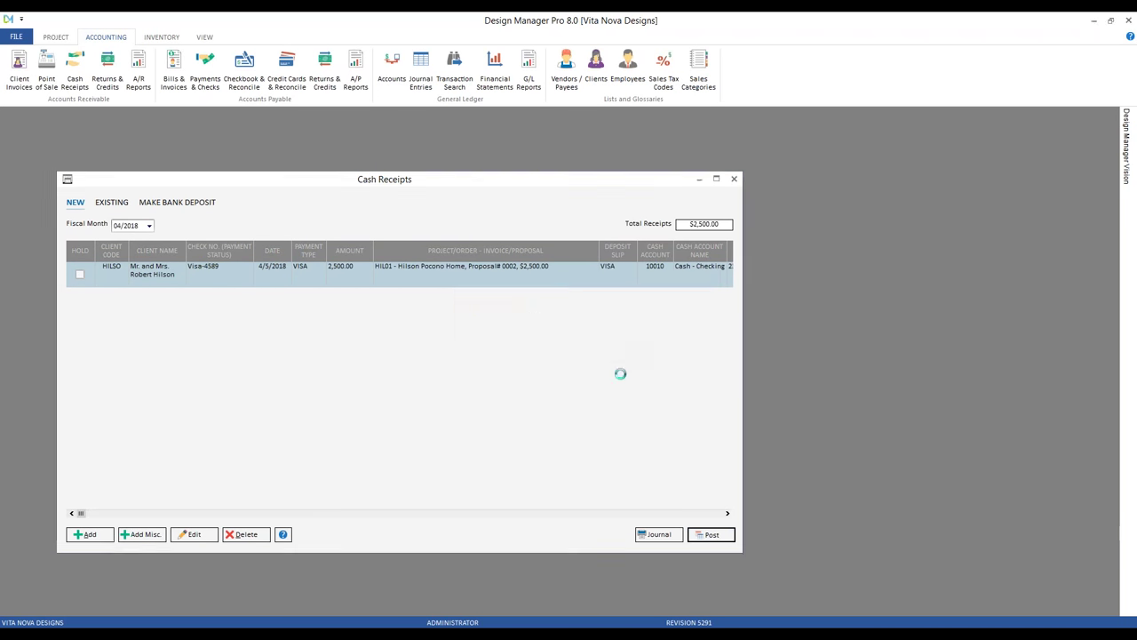
click(100, 210)
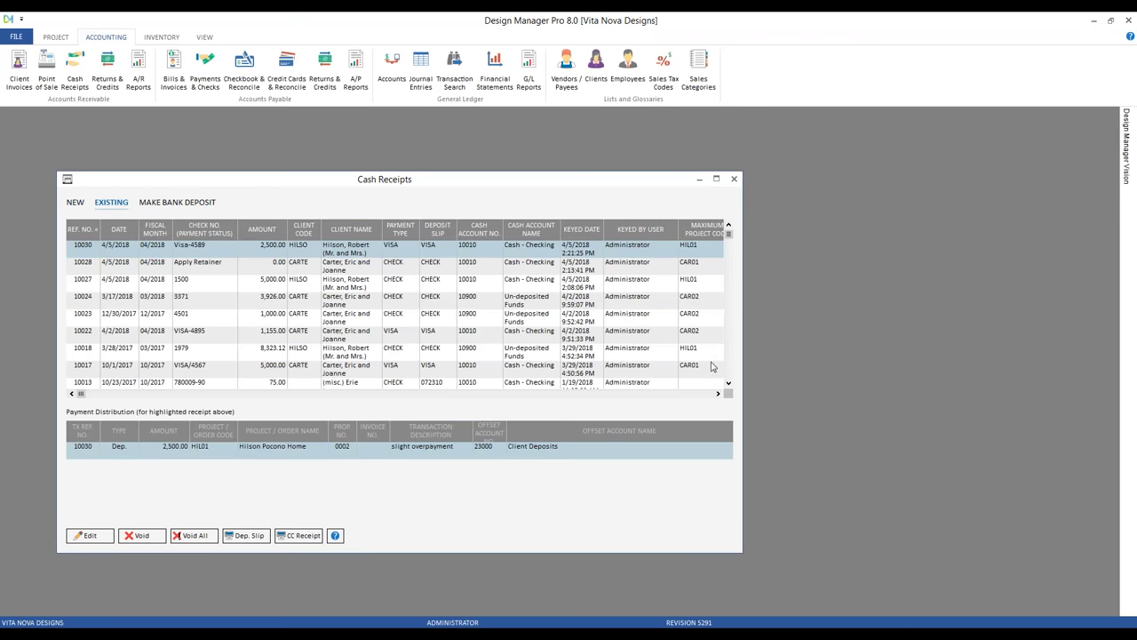
click(735, 179)
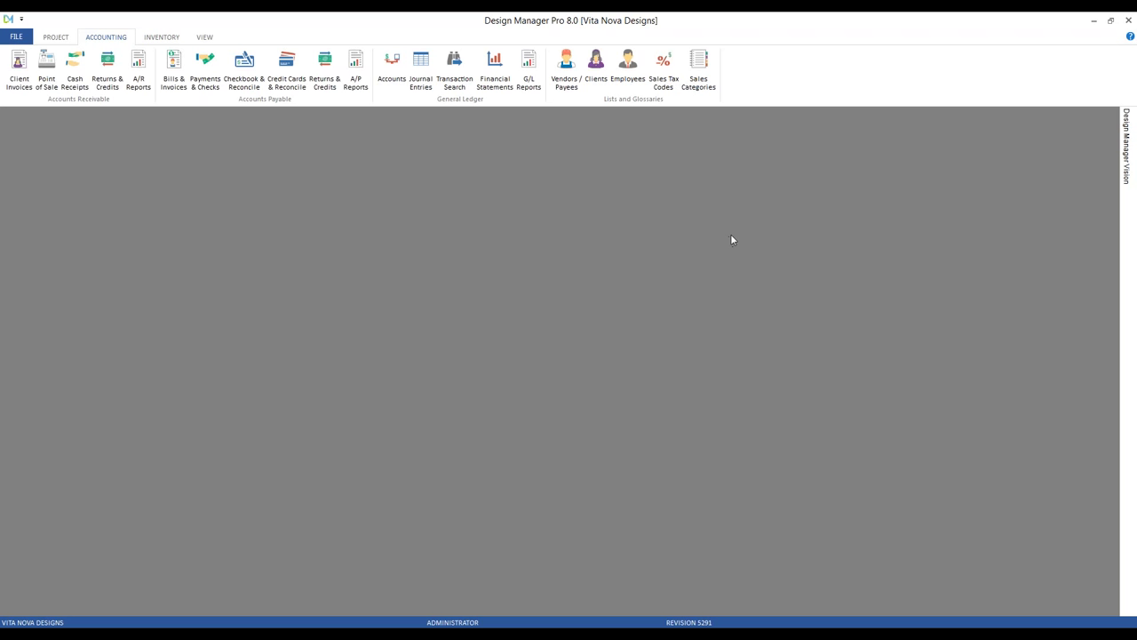
Open the proposals of project HIL01 and compare the requested and received deposits of proposal 0002.
click(55, 37)
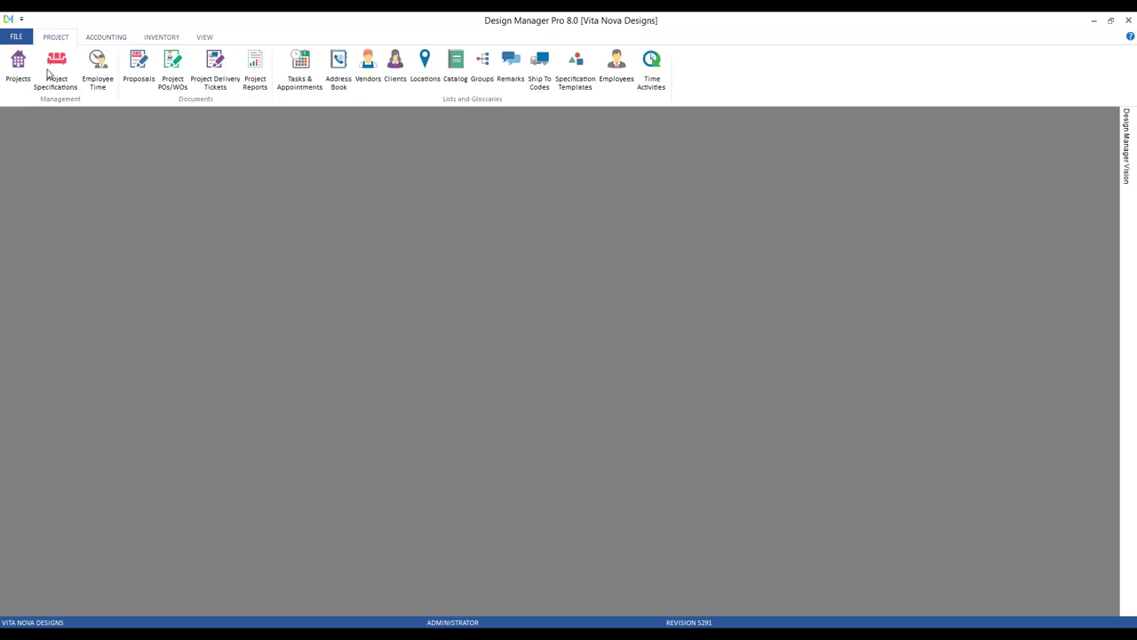
click(139, 71)
text(hi)
key(Tab)
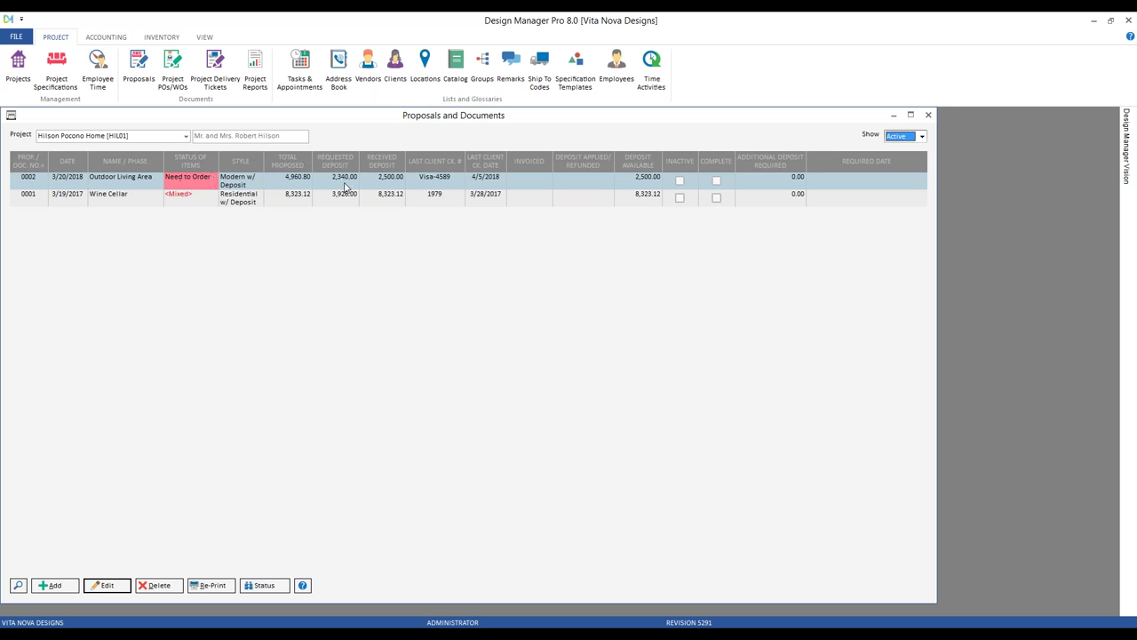
click(389, 182)
Open the status of proposal 0002 and compare the requested and received deposits of each item.
click(264, 585)
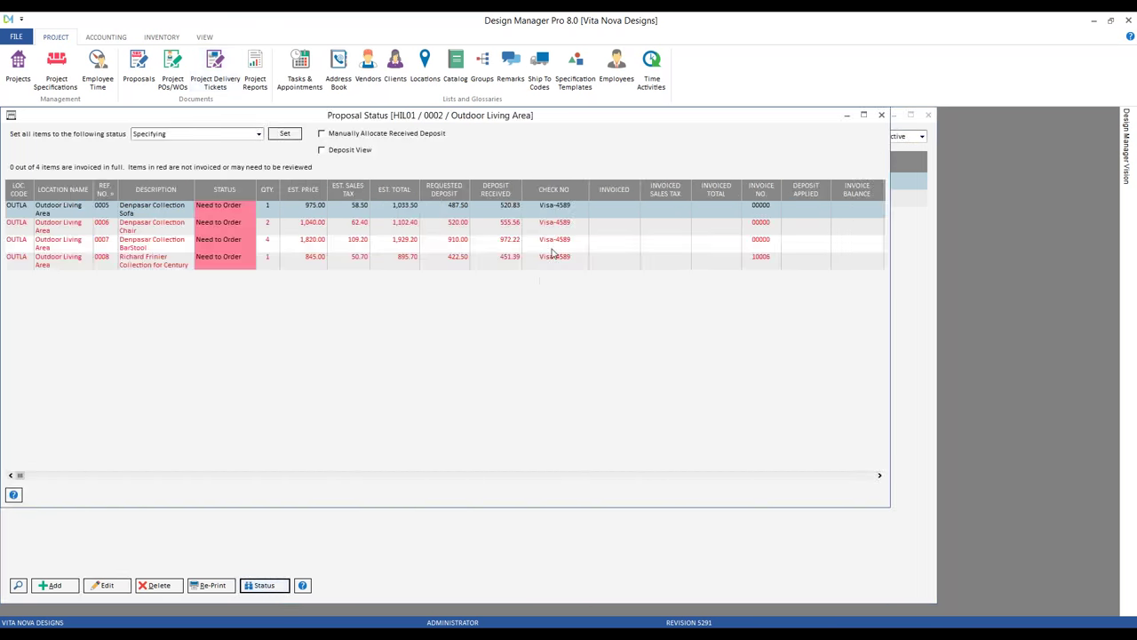
click(456, 226)
click(455, 241)
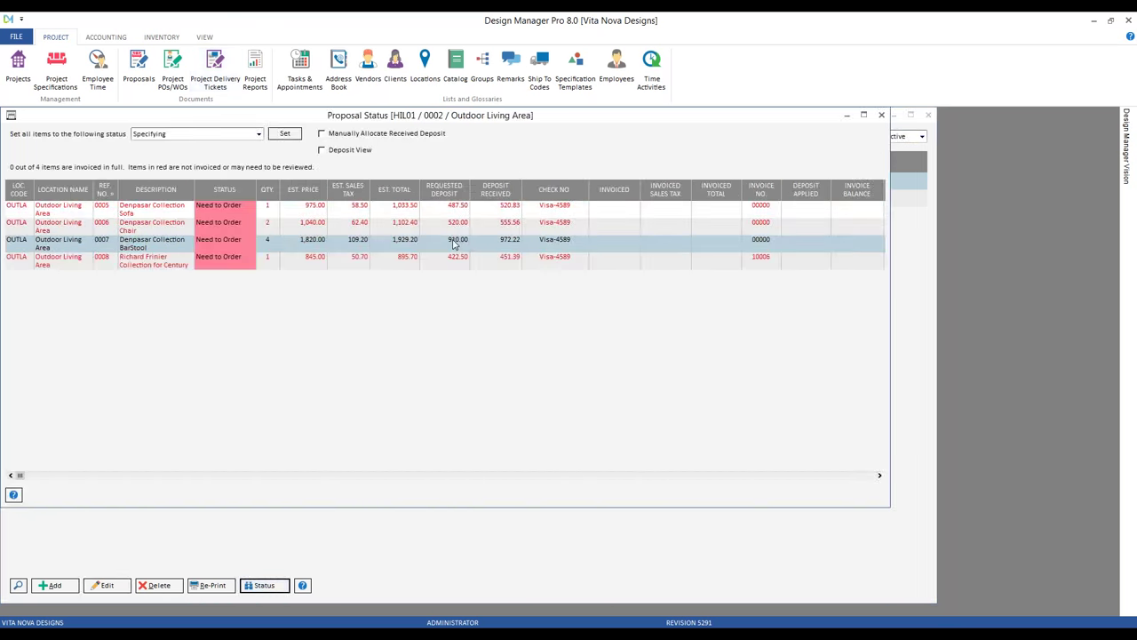
click(453, 257)
click(453, 242)
click(447, 227)
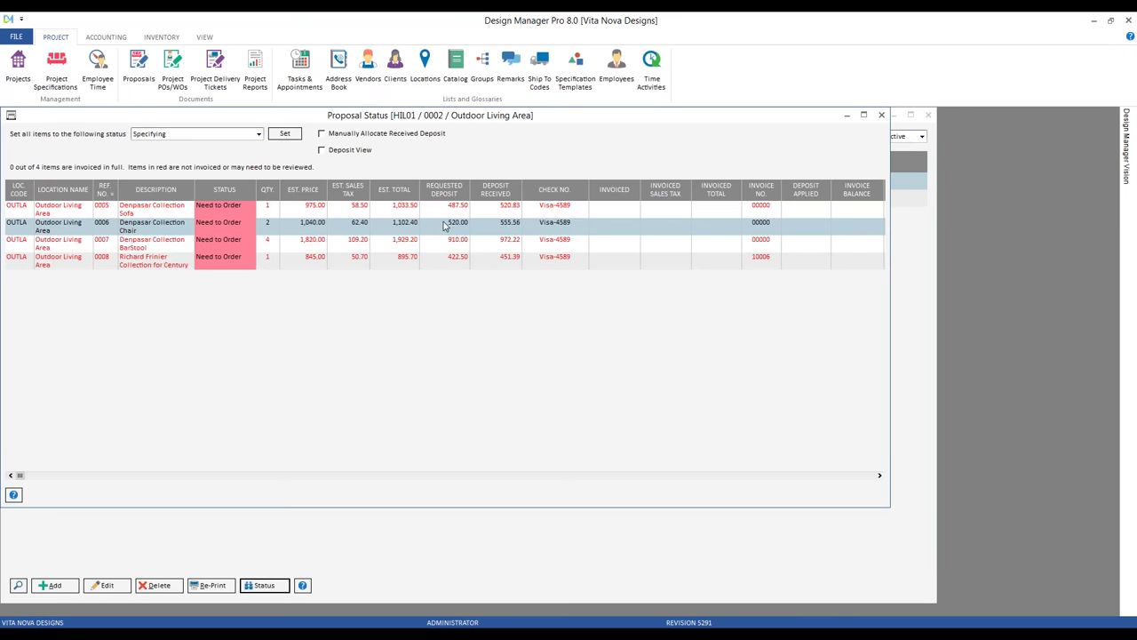
click(440, 211)
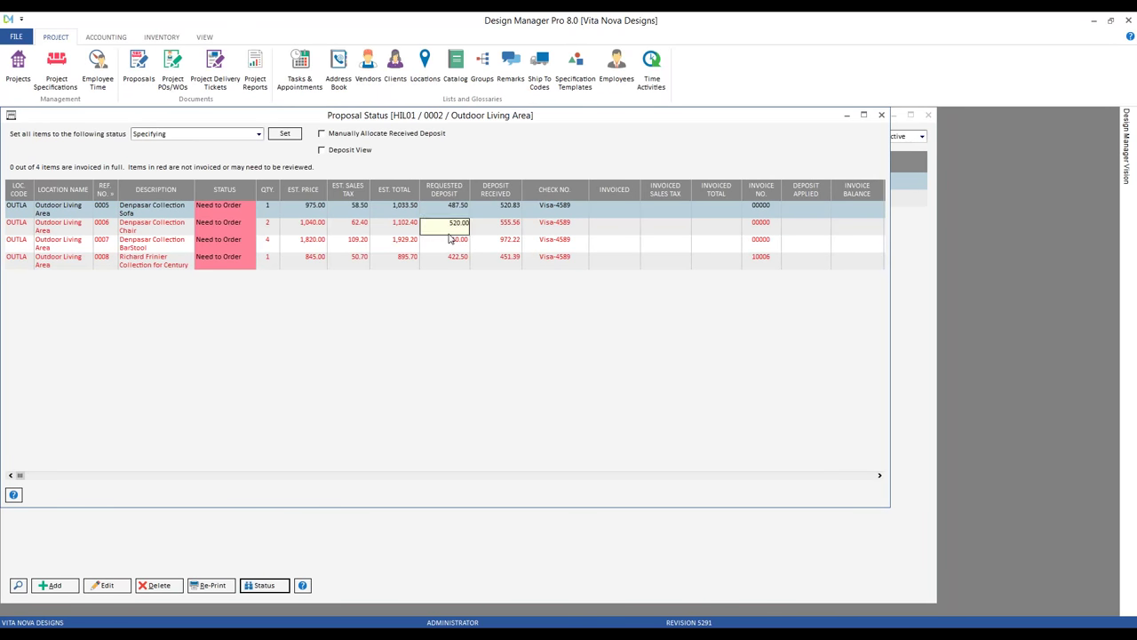
Review how the received deposit is allocated across the items of proposal 0002, and close the proposal status and proposals list.
click(487, 227)
click(487, 247)
click(485, 258)
click(485, 246)
click(484, 231)
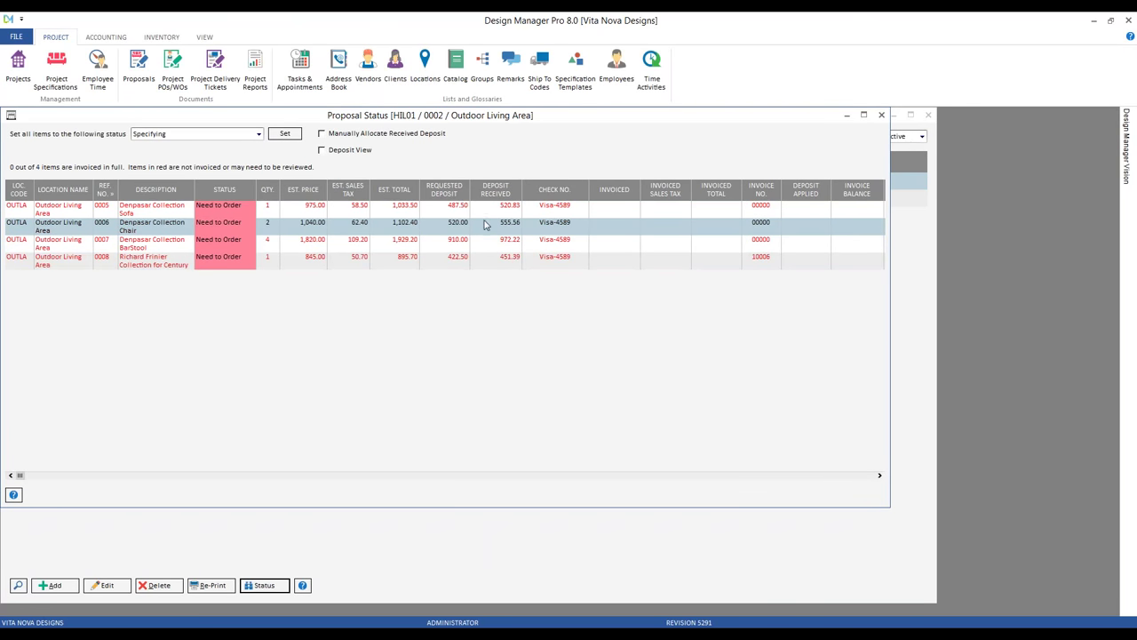
click(488, 211)
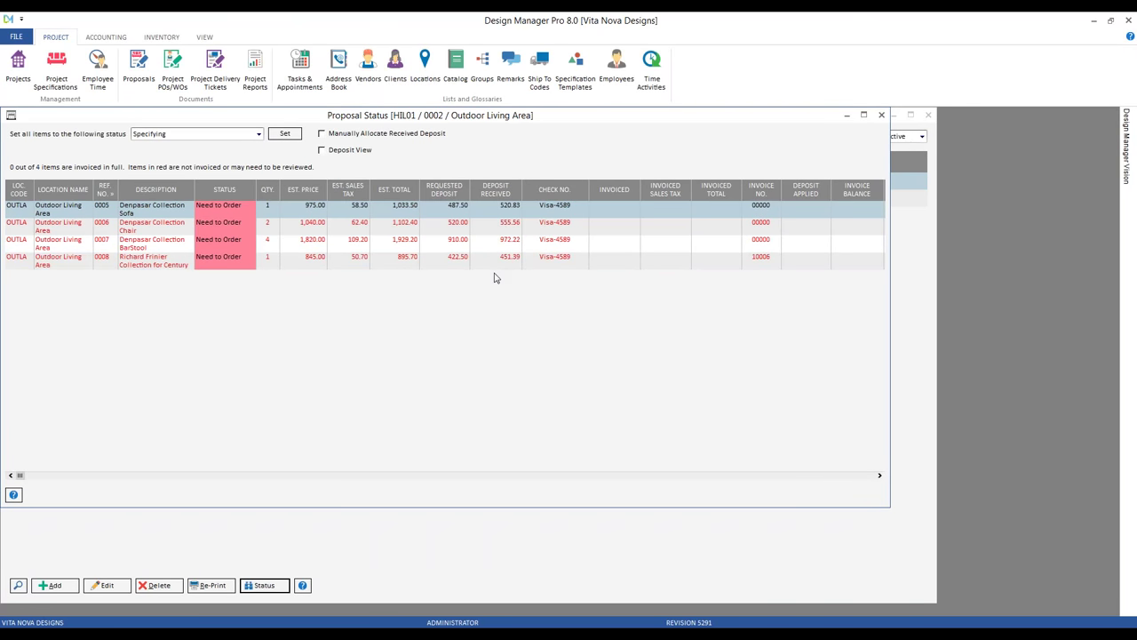
click(882, 115)
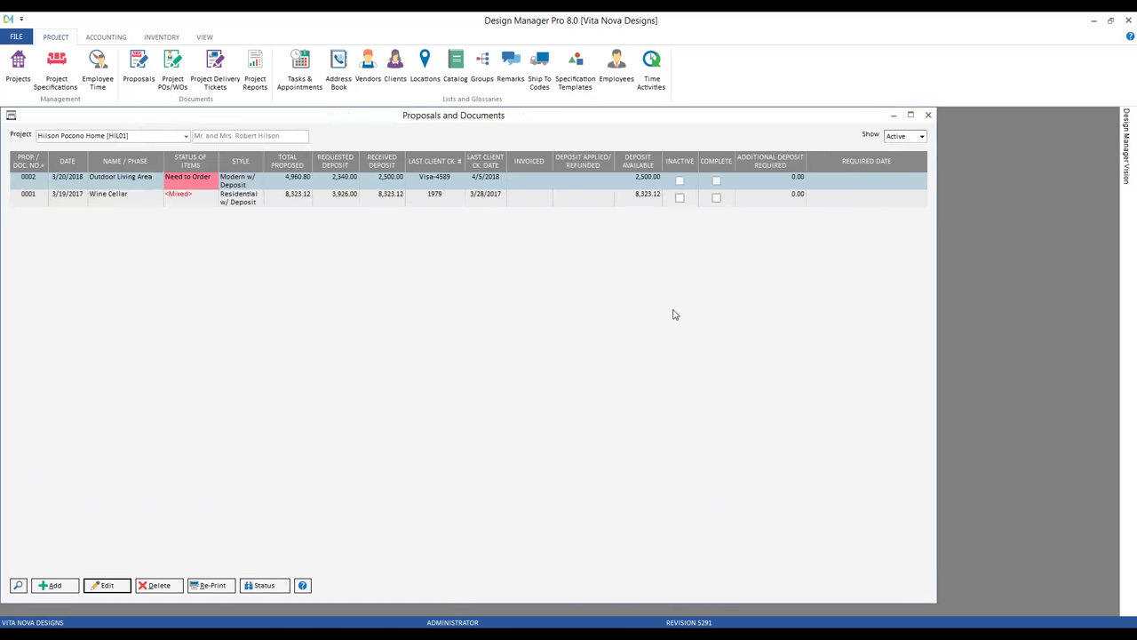
click(928, 116)
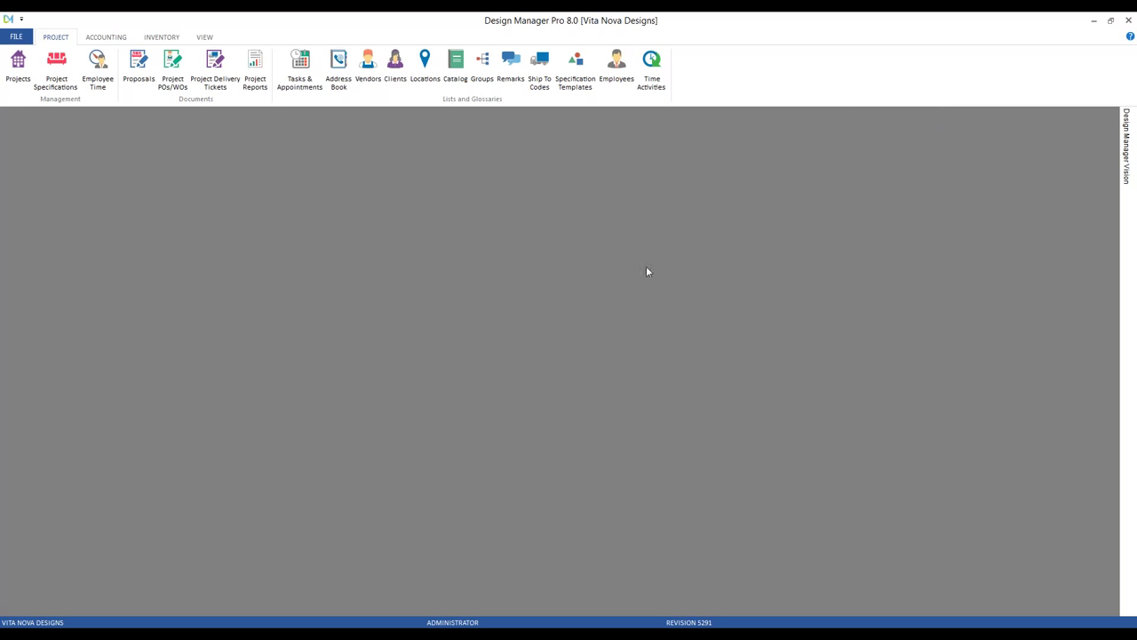
Open the status of project HIL01, examine its deposits and retainers including the "slight overpayment" deposit, and close the projects.
click(18, 67)
click(141, 220)
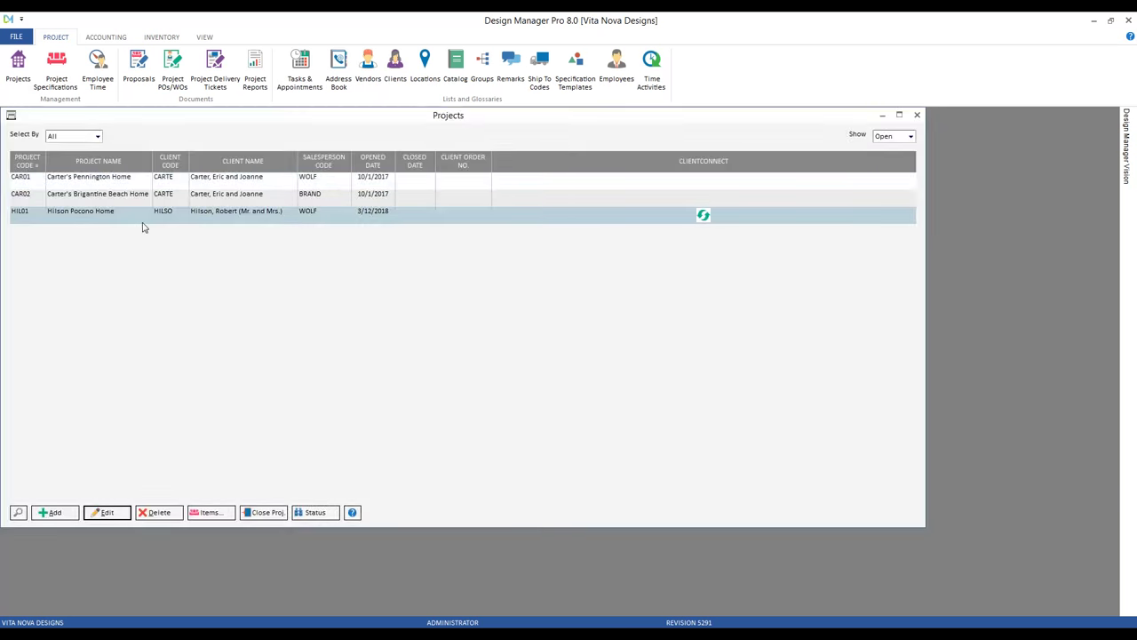
click(316, 512)
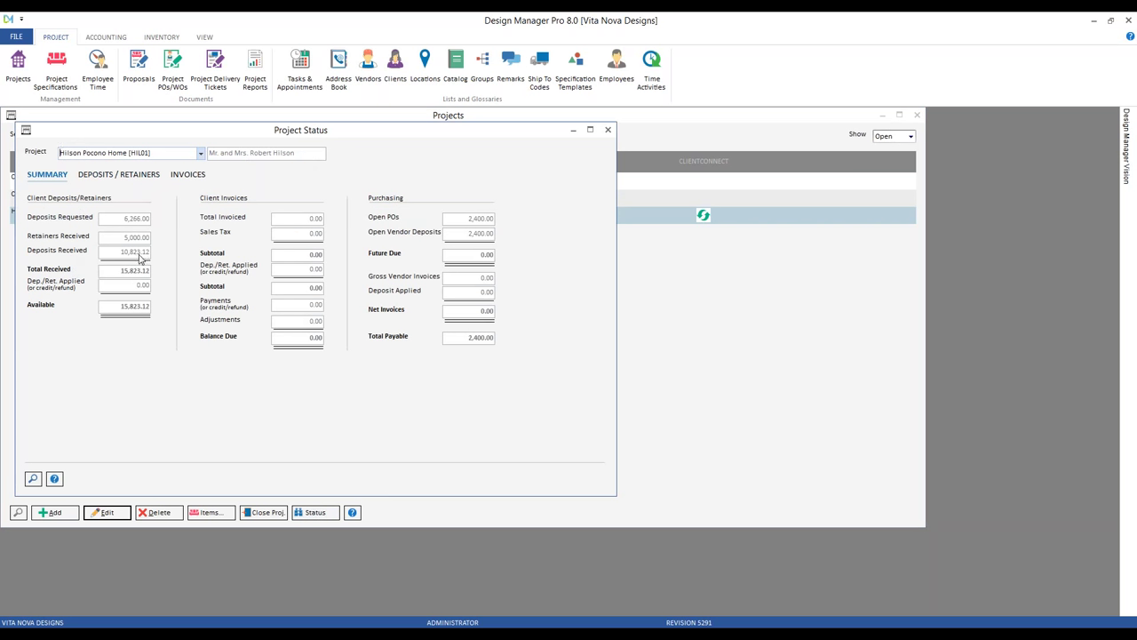
click(141, 177)
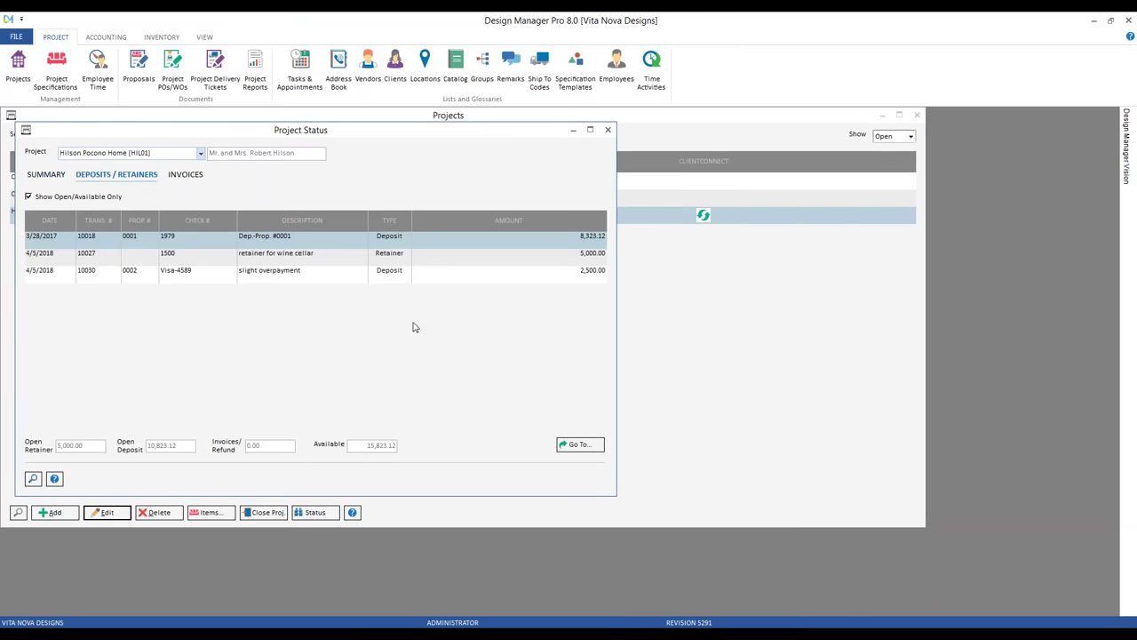
click(310, 279)
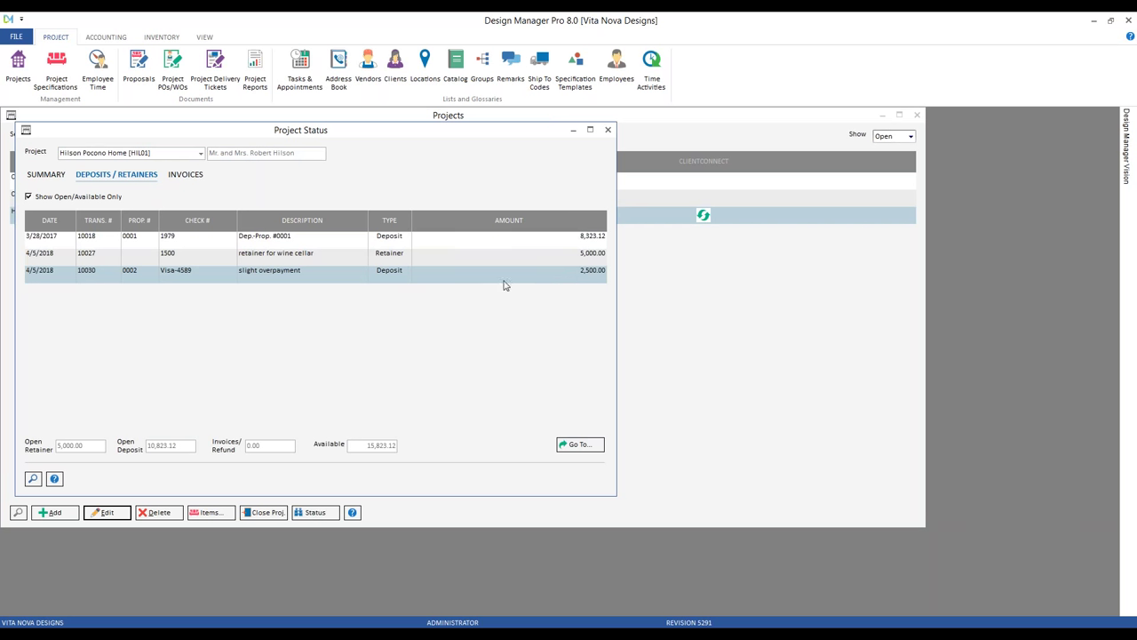
click(608, 129)
click(918, 115)
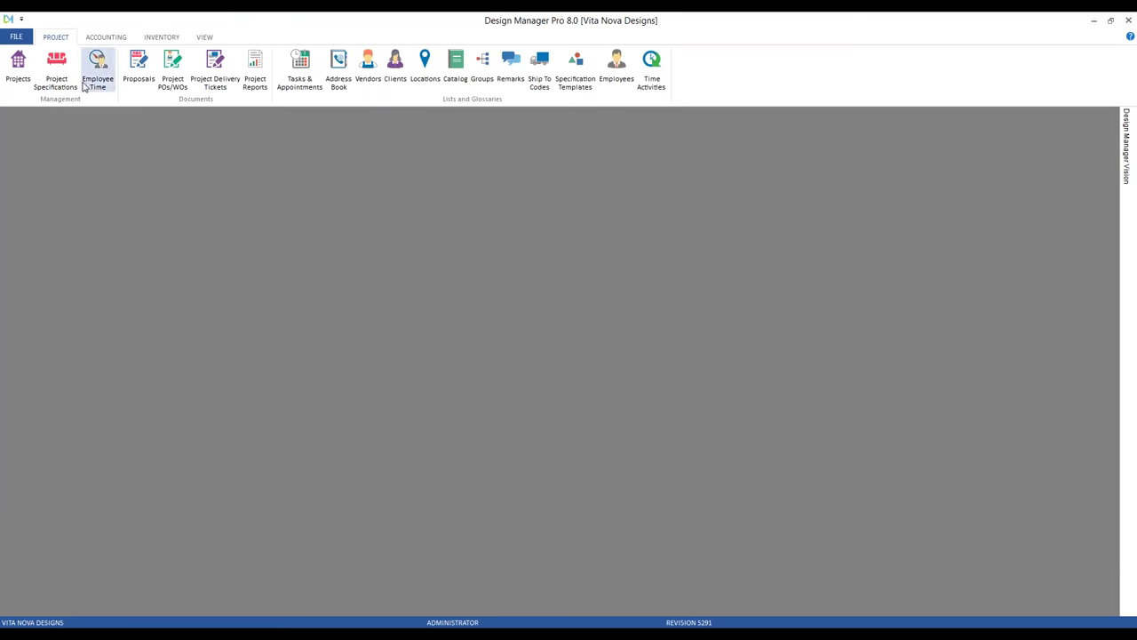
In the specifications of project HIL01, compare the requested and received deposits of item 0006, the Denpasar Collection Chair, and close the specifications.
click(56, 71)
text(hil)
key(Return)
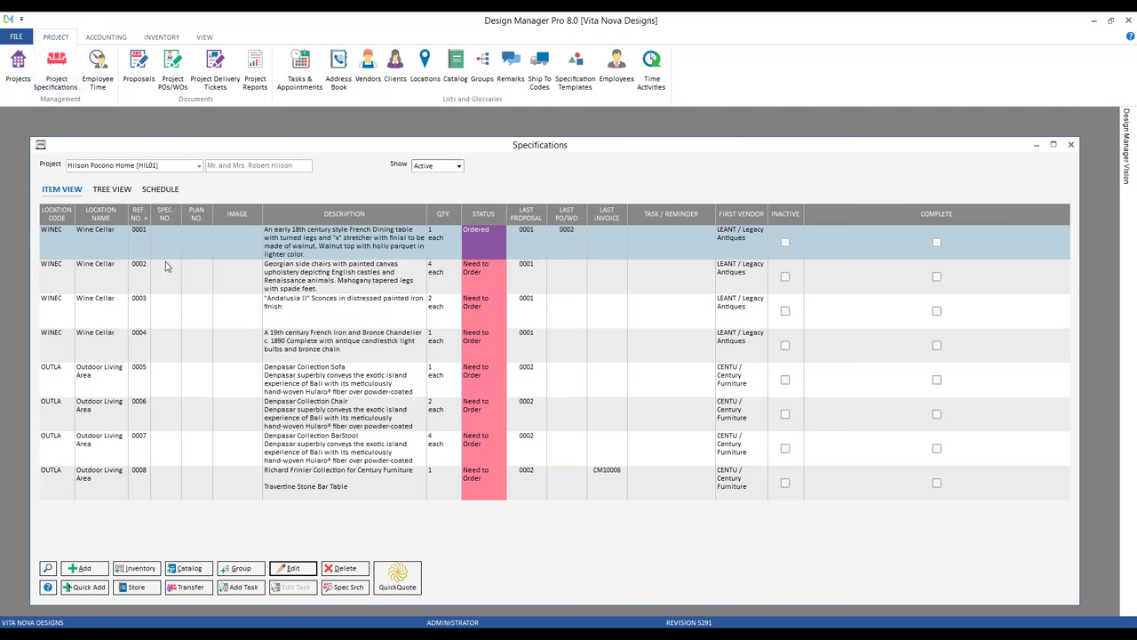
click(195, 423)
double_click(355, 408)
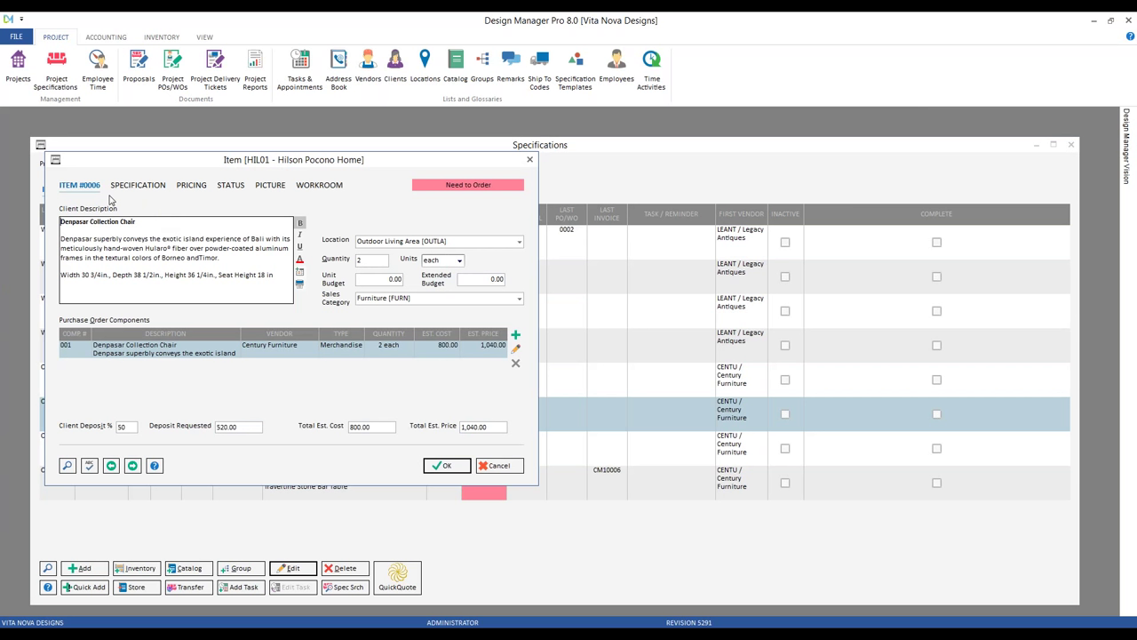
click(231, 186)
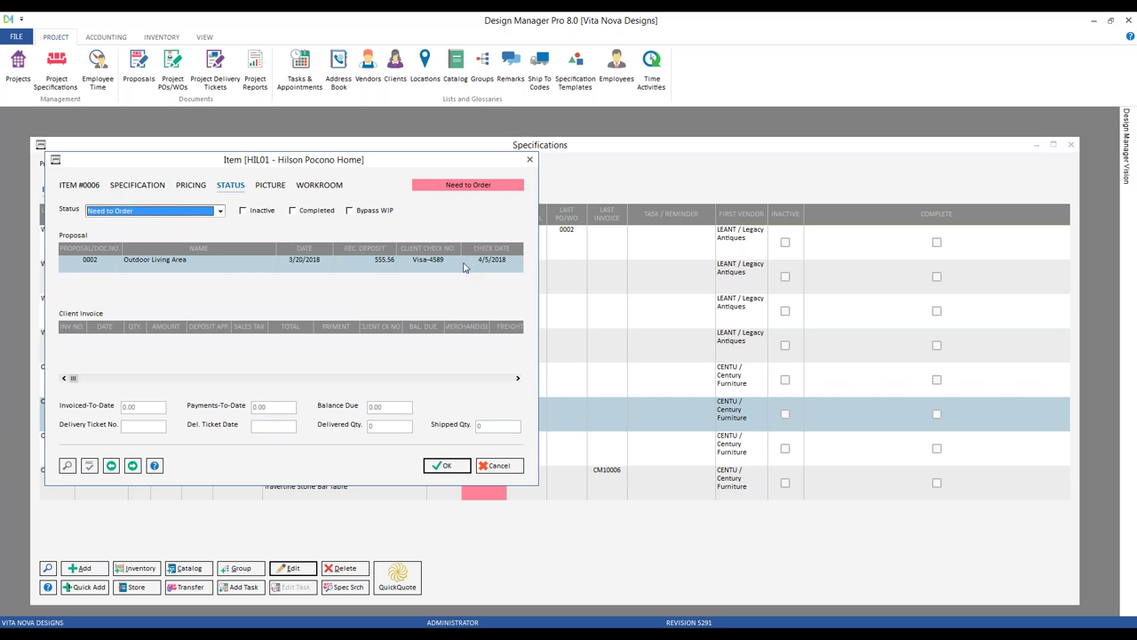
click(86, 188)
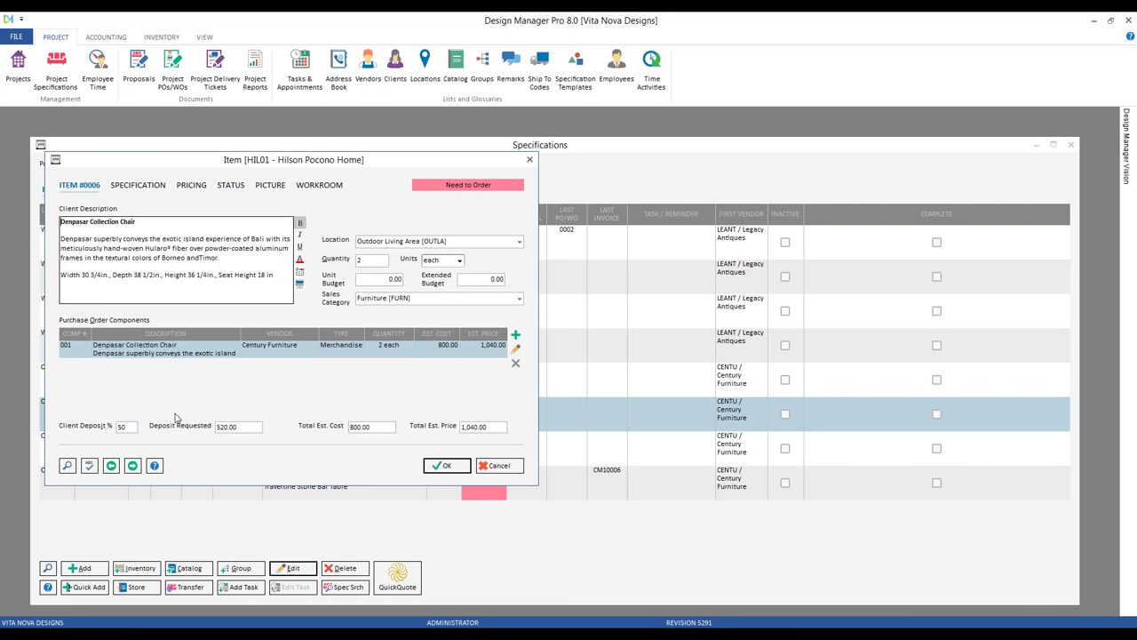
click(224, 188)
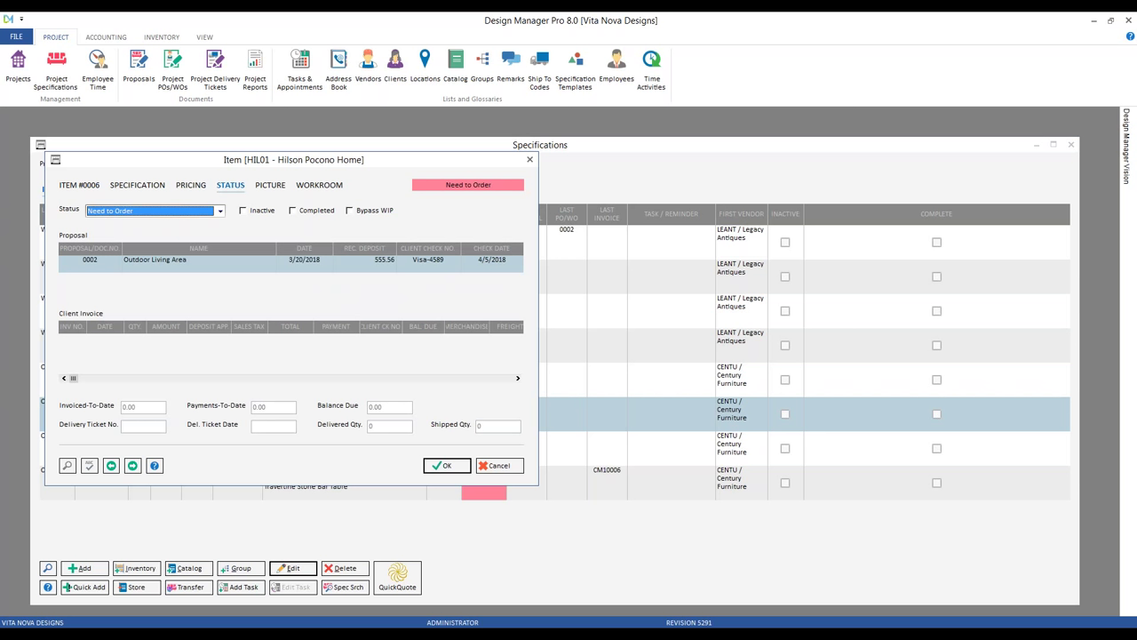
click(503, 468)
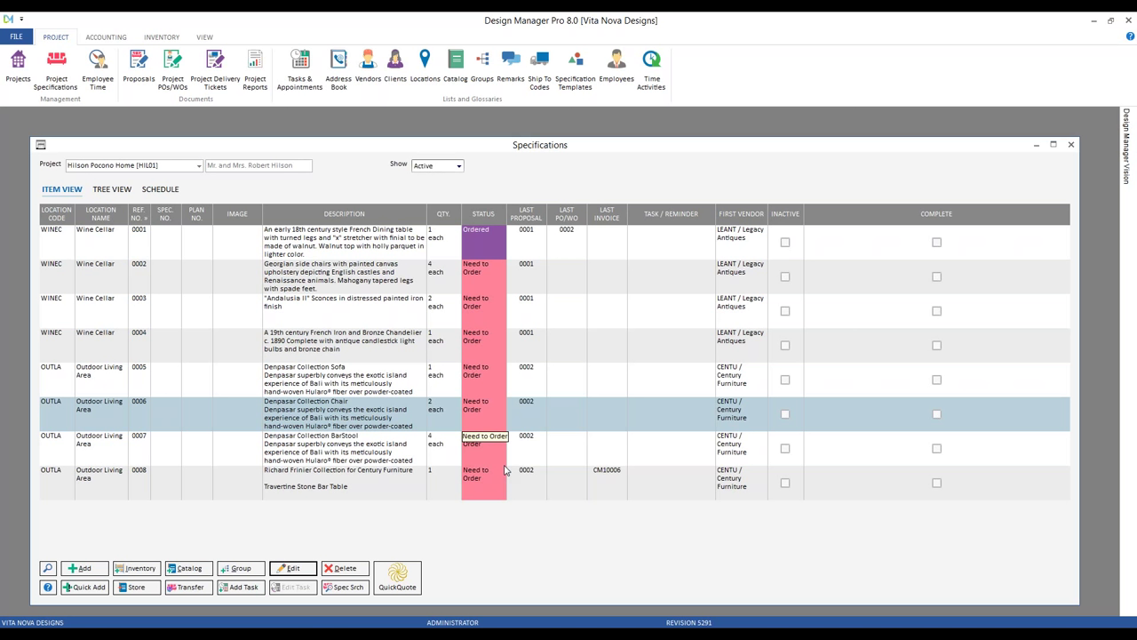
click(1070, 144)
Open the proposals of project CAR02, compare the deposits of Wine Cellar proposal 0003, and open its status.
click(138, 66)
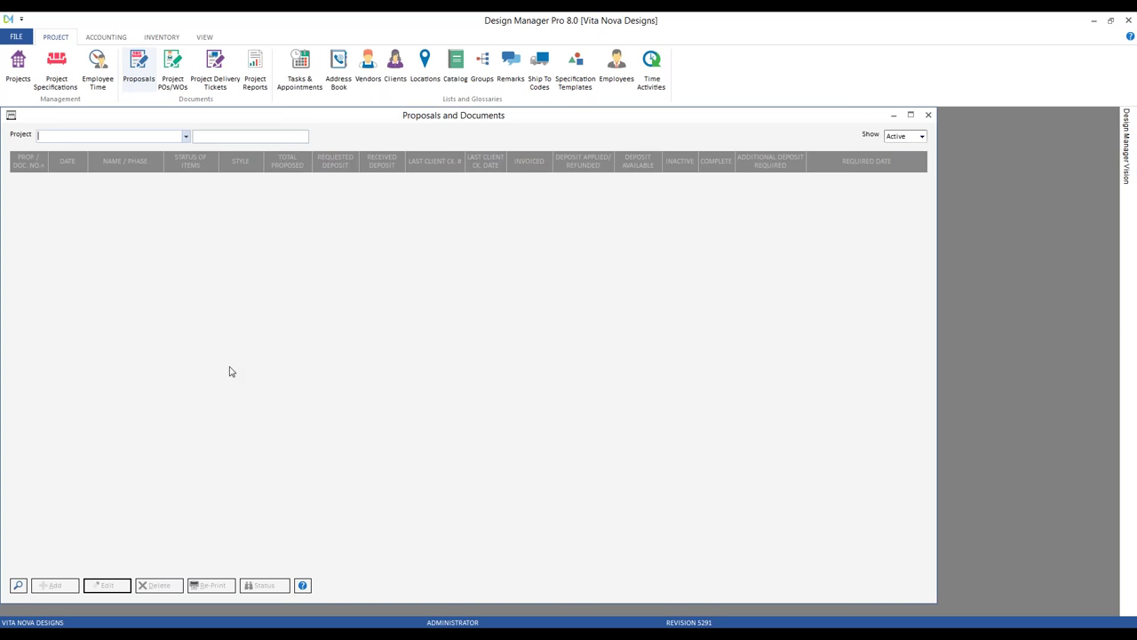
text(car)
key(Down)
key(Return)
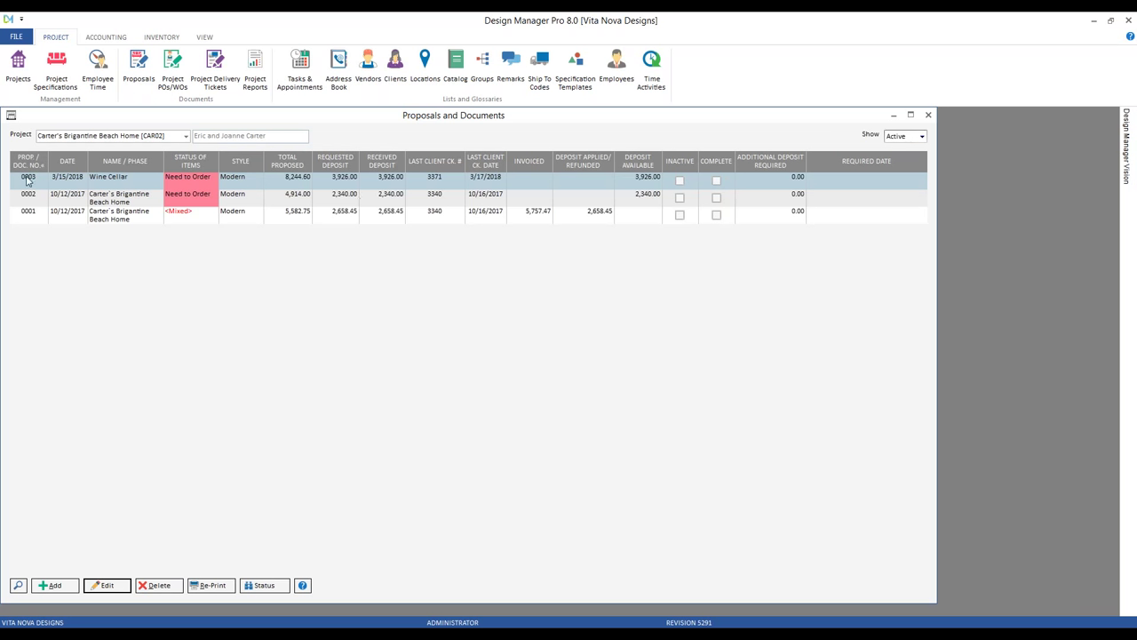
click(310, 179)
click(382, 183)
click(269, 588)
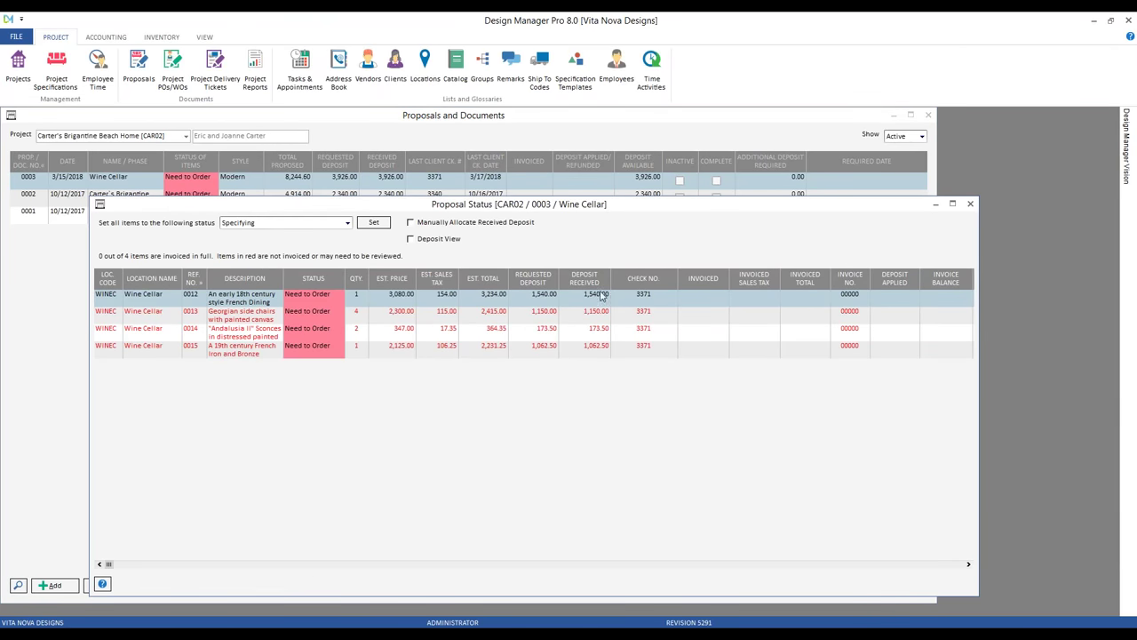
Compare the requested and received deposits of each item in proposal 0003, and close the proposal status.
click(578, 318)
click(578, 331)
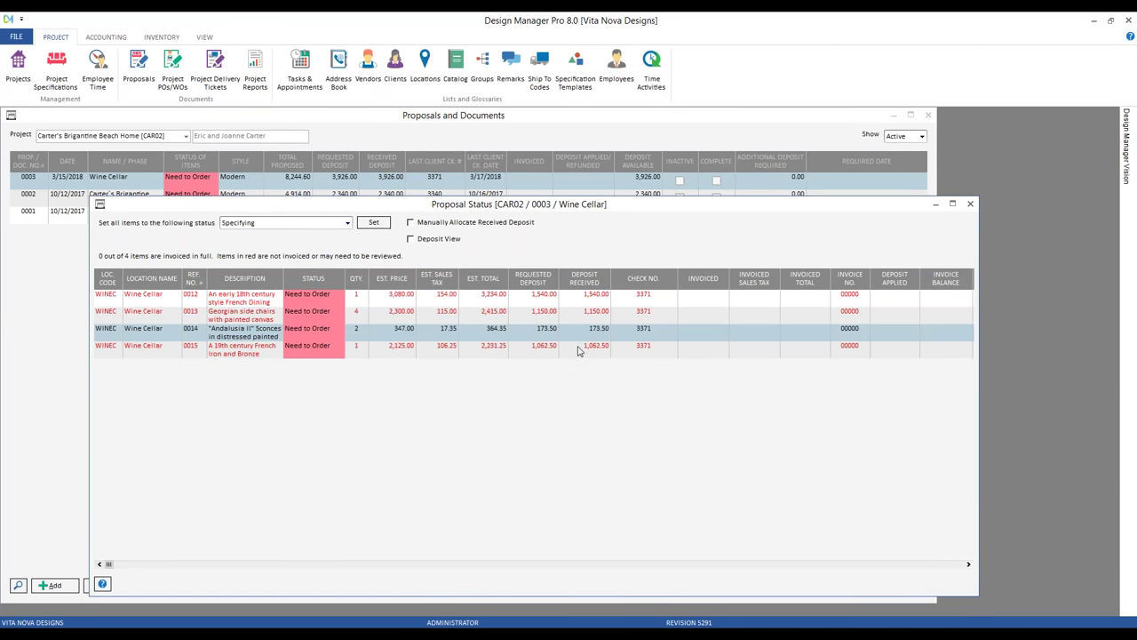
click(581, 316)
click(585, 299)
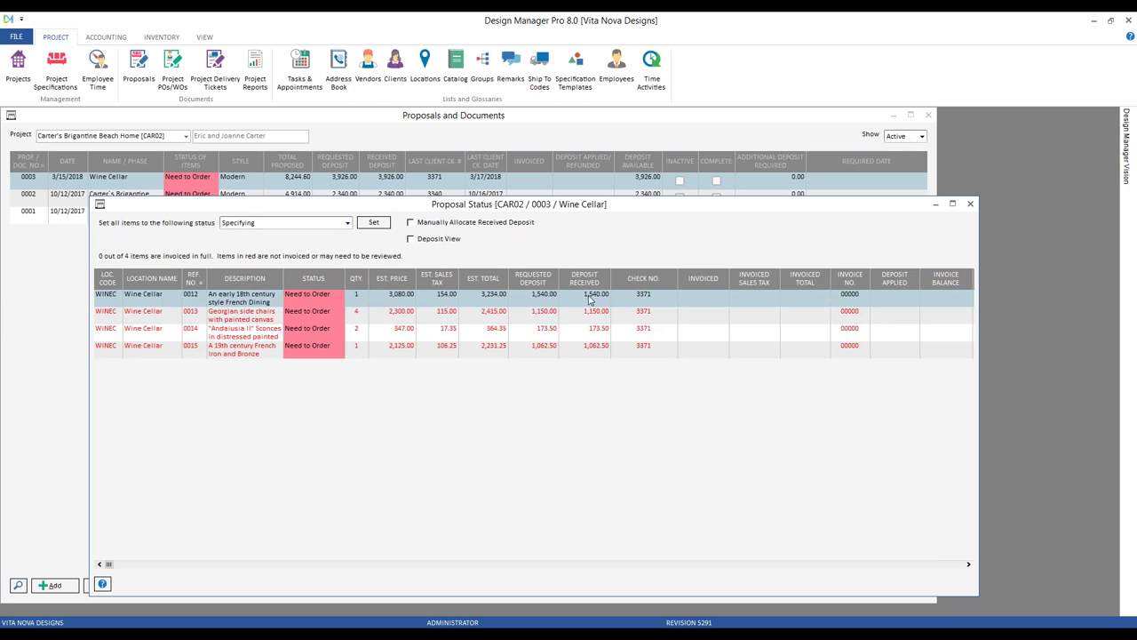
click(588, 301)
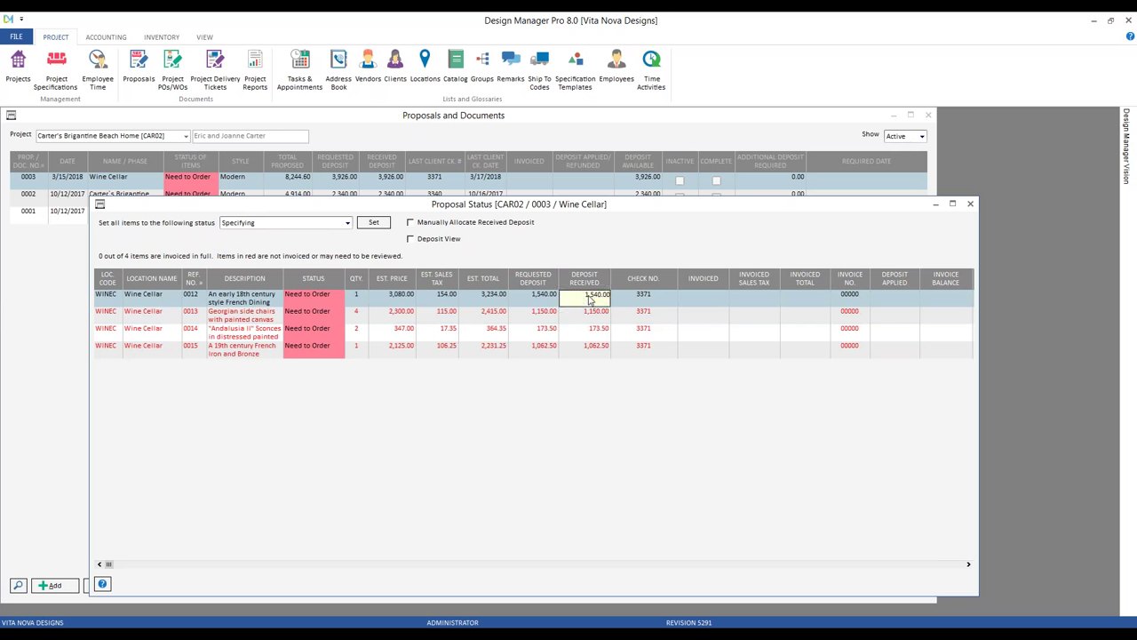
click(965, 289)
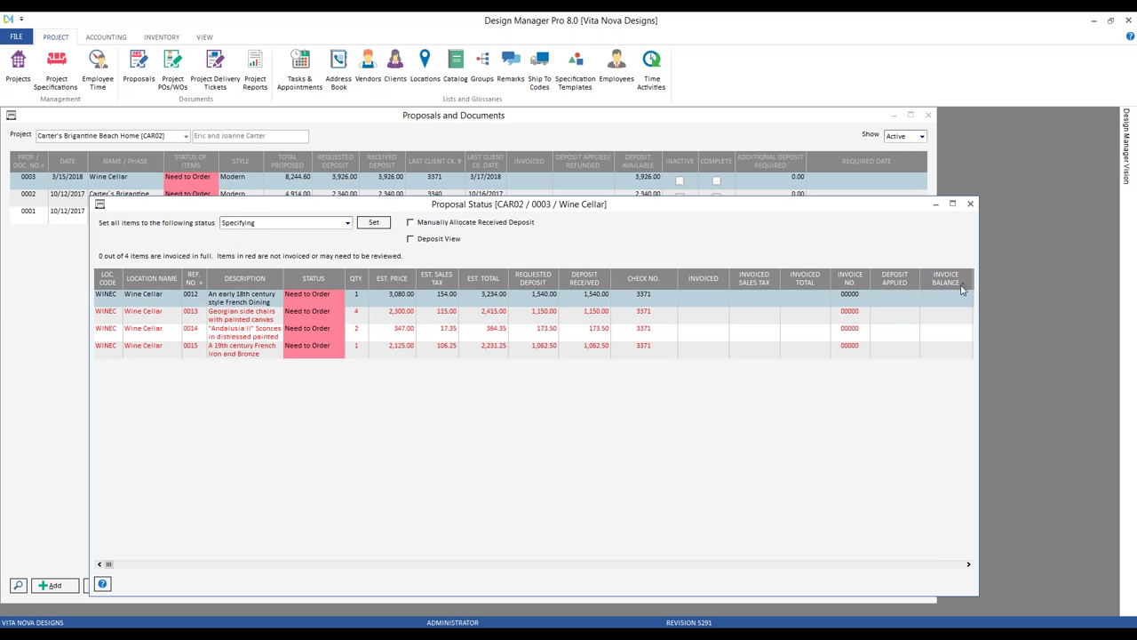
click(970, 204)
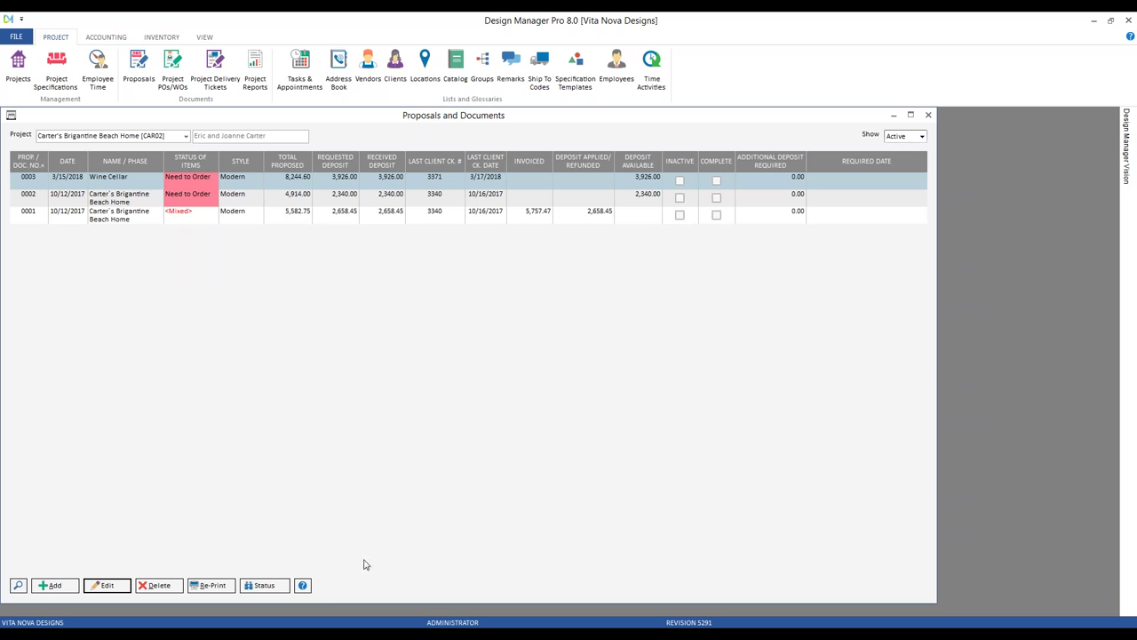
Reopen the status of proposal 0003, check the received deposit of item 0014, the "Andalusia II" sconces, and close the status.
click(264, 584)
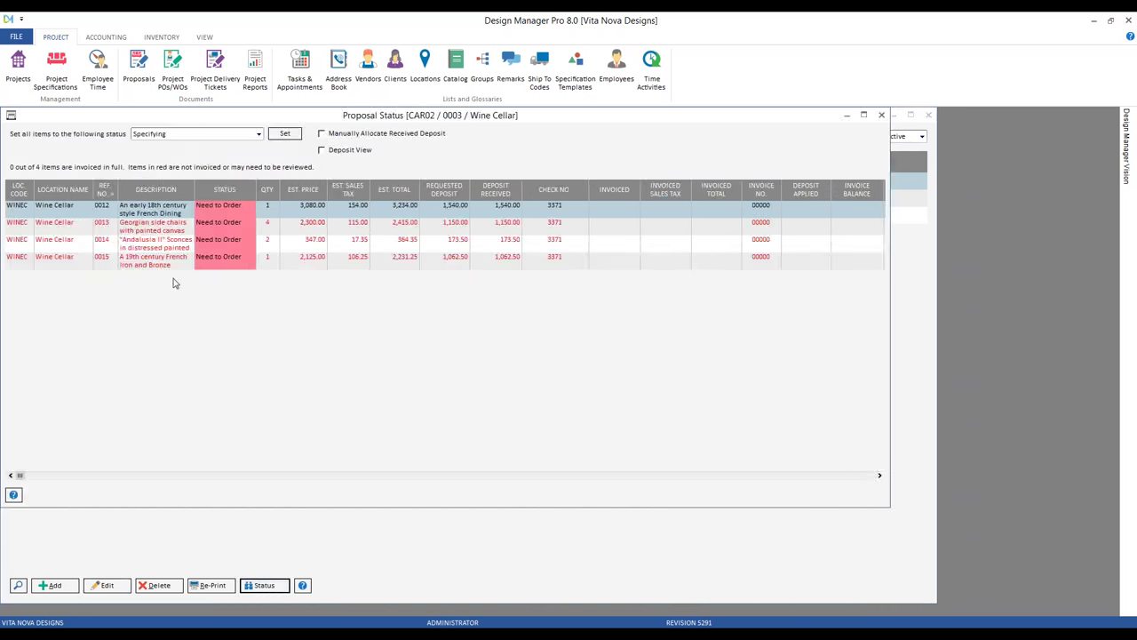
click(151, 248)
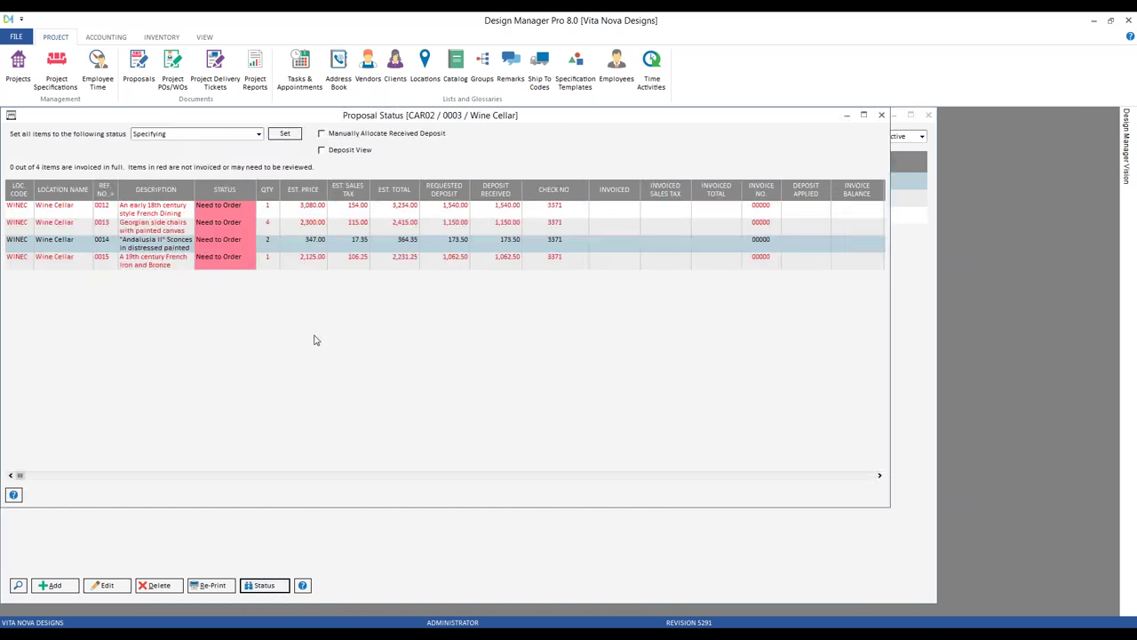
click(502, 252)
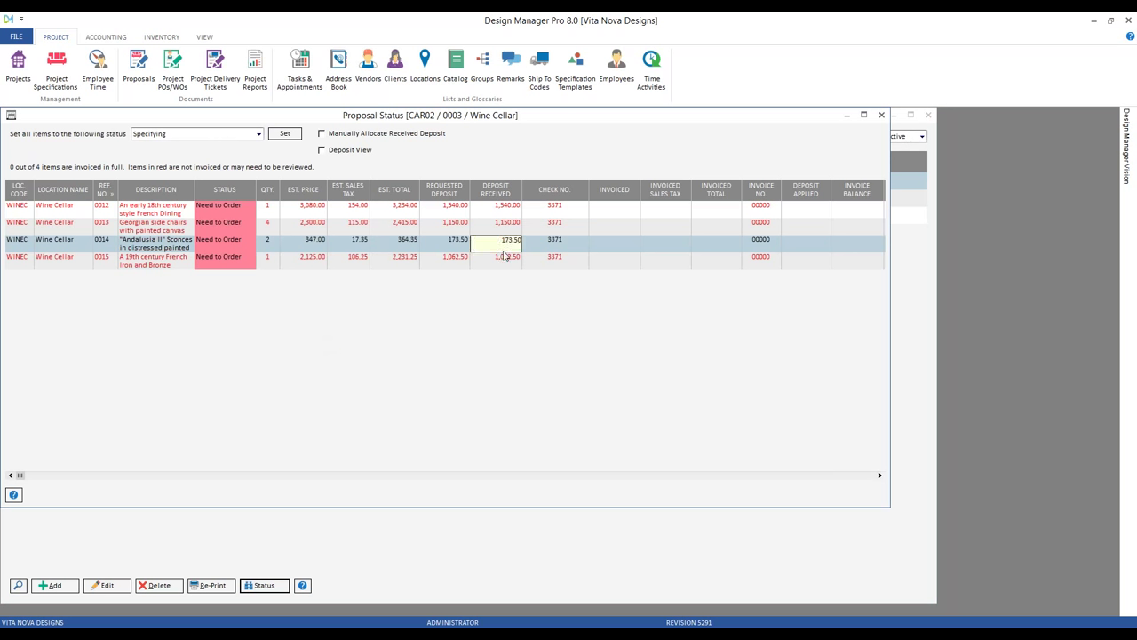
key(Return)
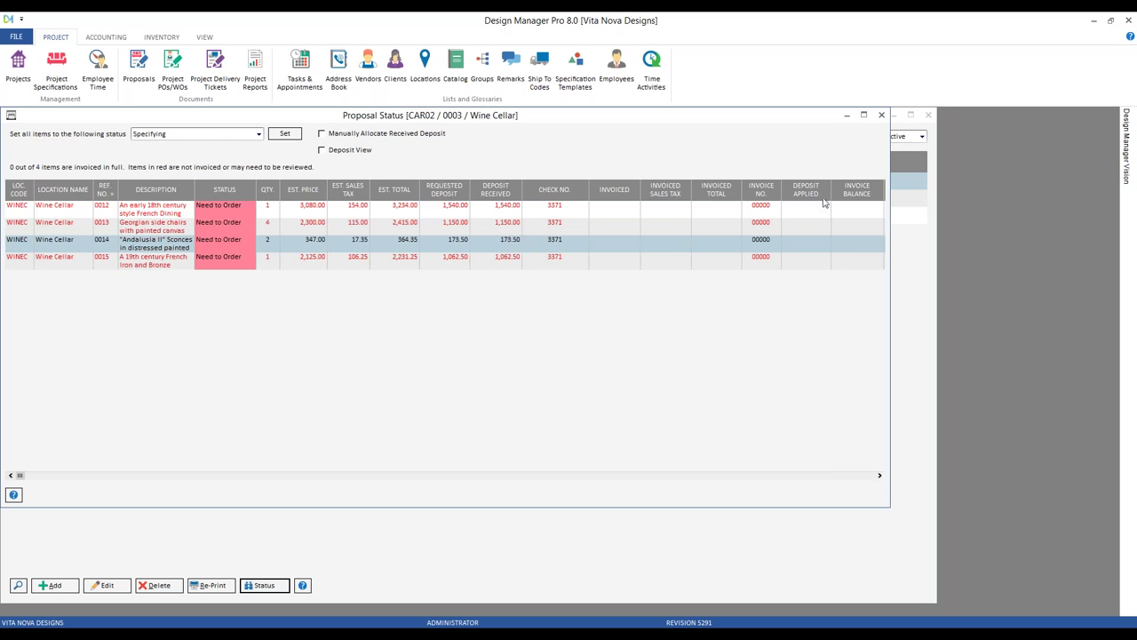
click(881, 115)
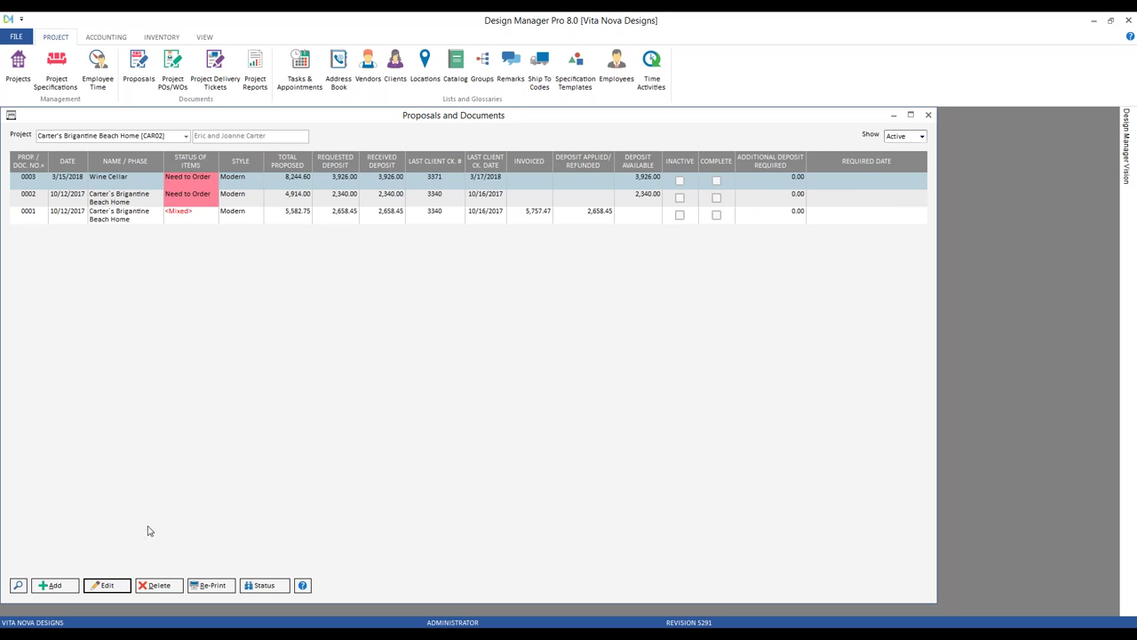
Remove item 0014, the "Andalusia II" sconces, from proposal 0003, review the print preview, and save the revised proposal.
click(108, 584)
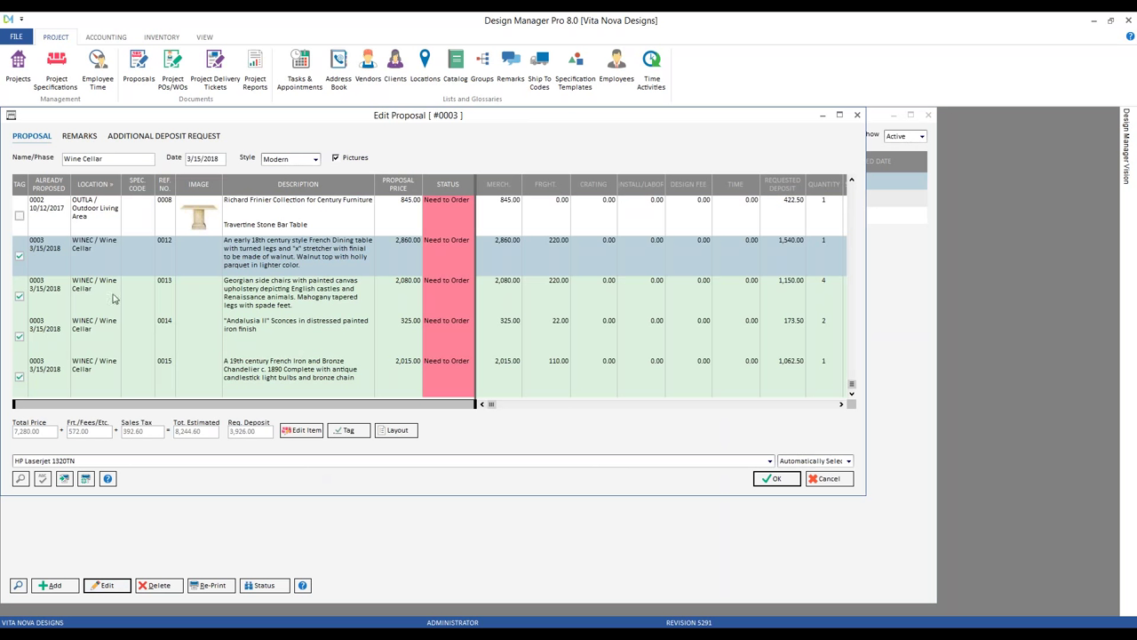
click(47, 334)
click(99, 347)
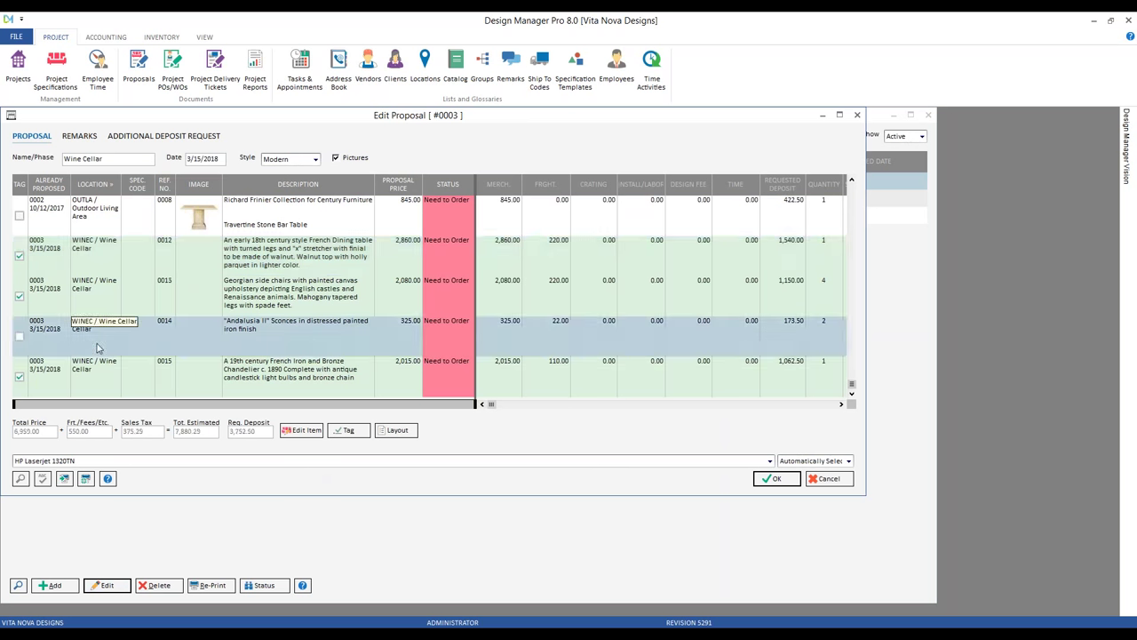
click(775, 478)
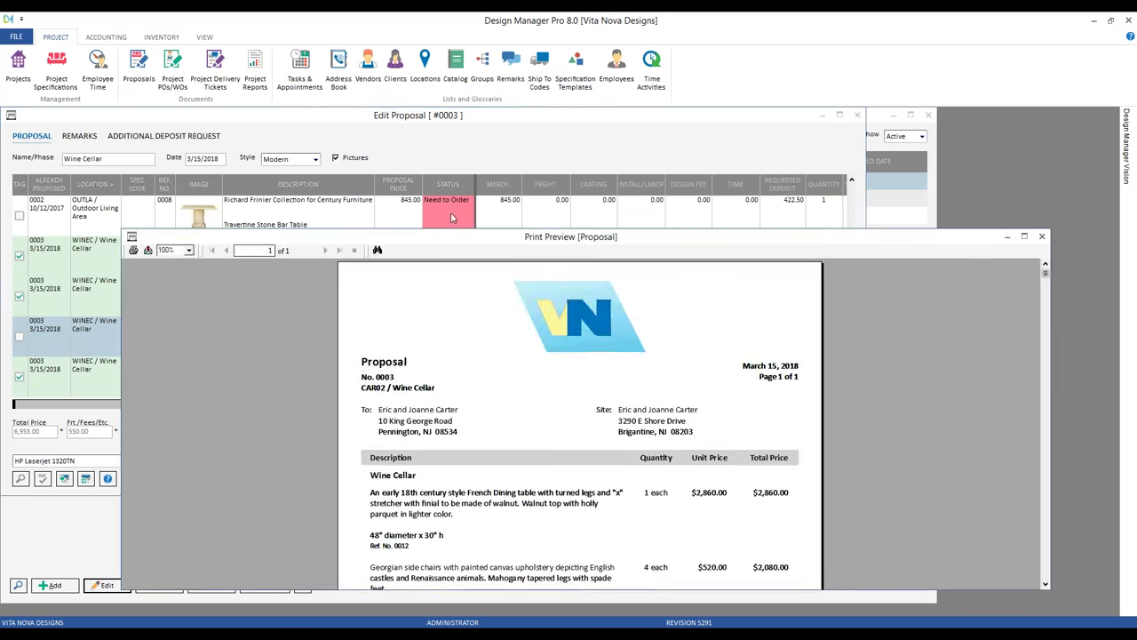
scroll(268, 265, down, 3)
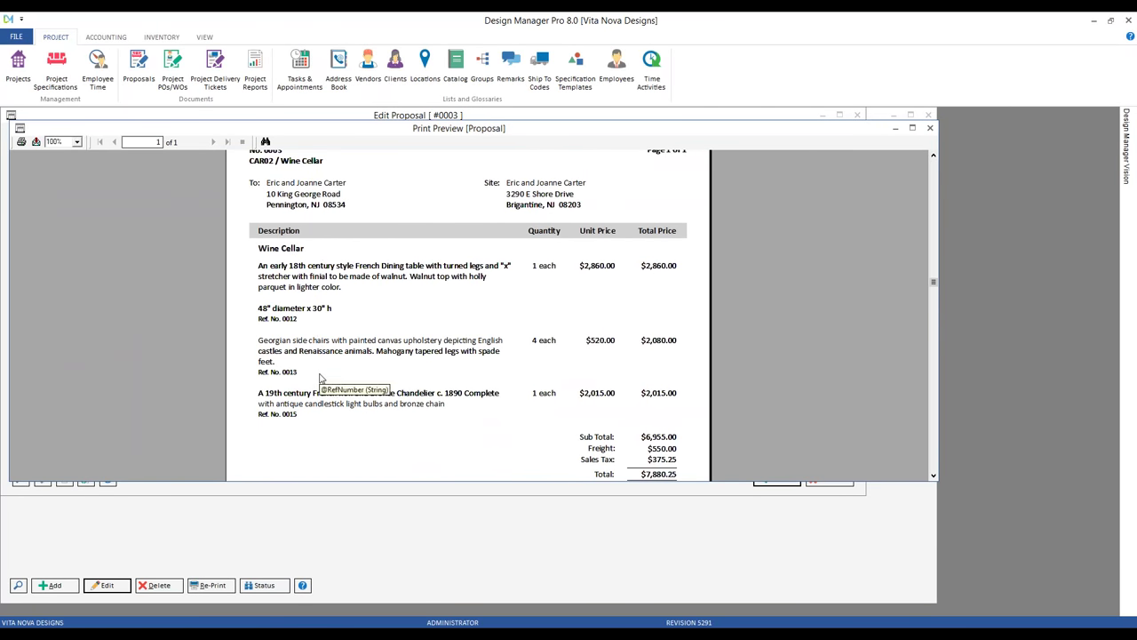
scroll(770, 280, down, 5)
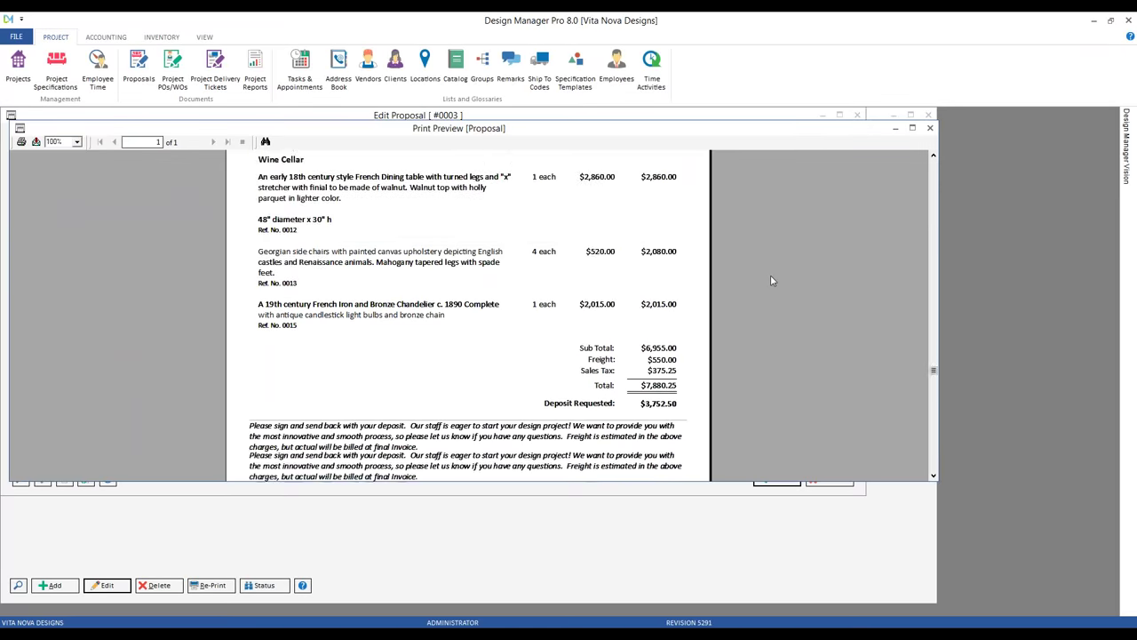
click(929, 128)
click(551, 353)
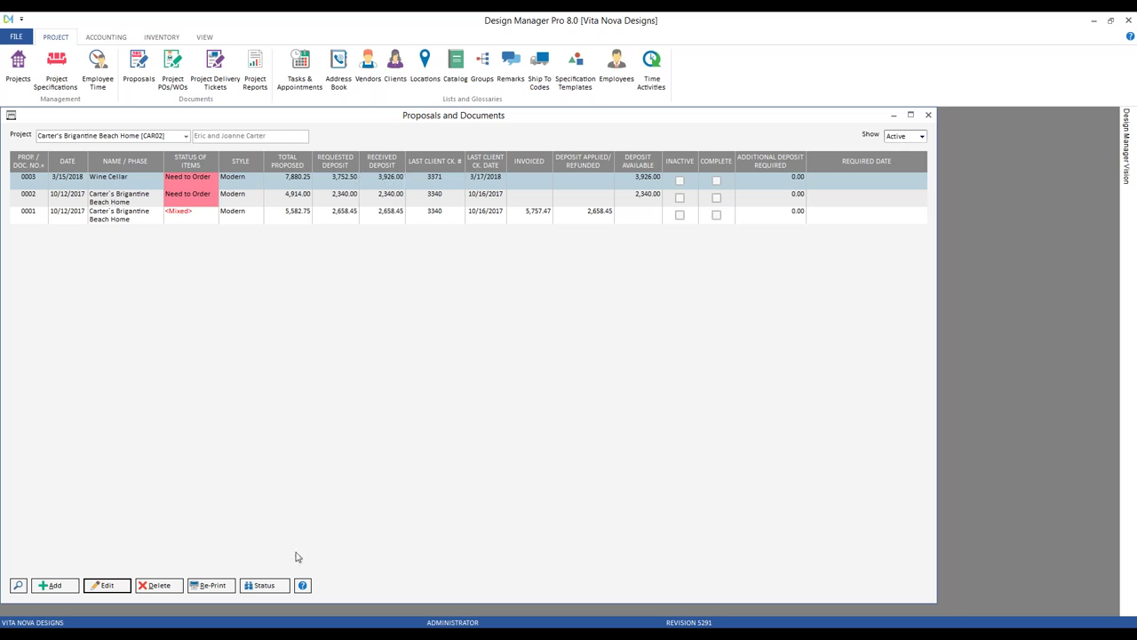
Open the status of proposal 0003, check the received deposits of items 0012, 0013 and 0015, and close the status.
click(281, 585)
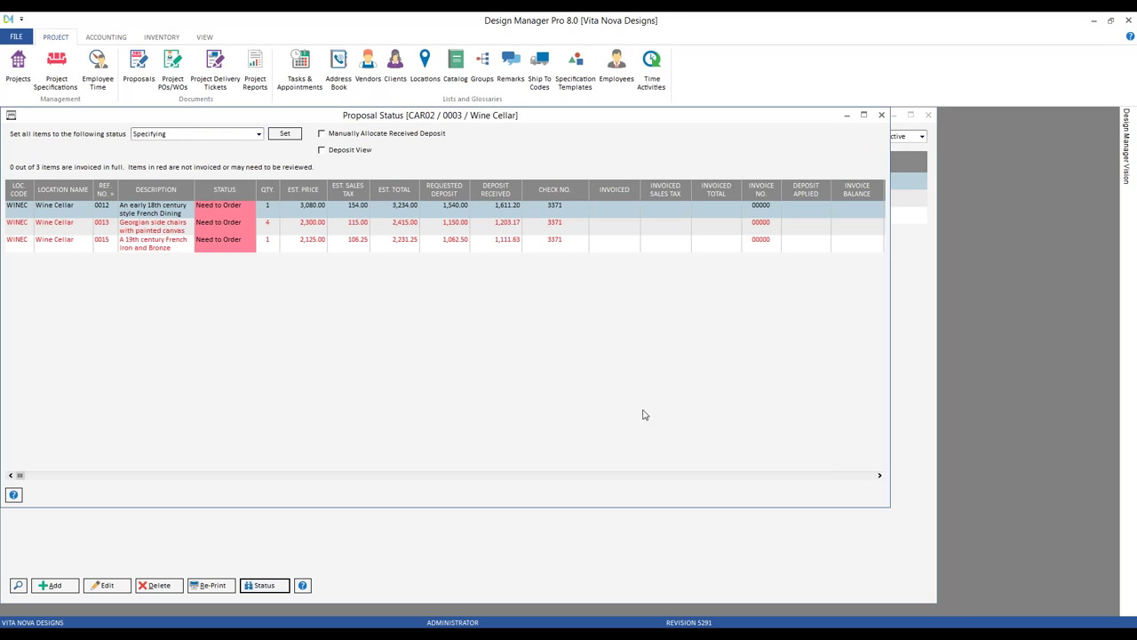
click(500, 233)
click(502, 244)
click(504, 227)
click(507, 211)
click(882, 114)
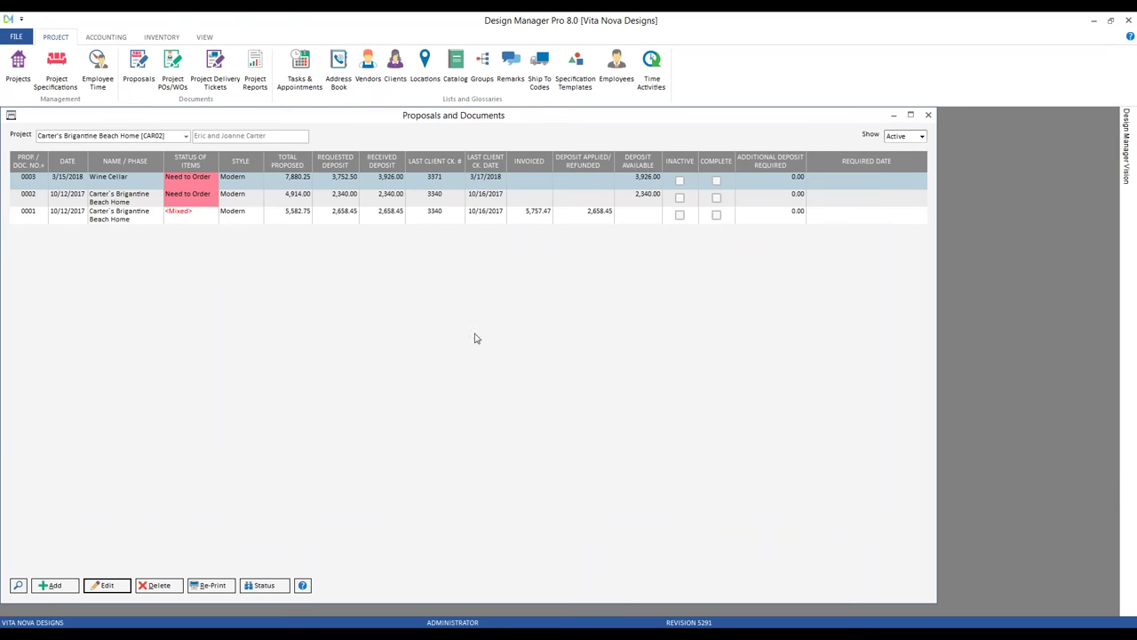
Re-print Wine Cellar proposal 0003 with actual deposits shown, review both preview pages, and close the preview and the proposals list.
click(212, 585)
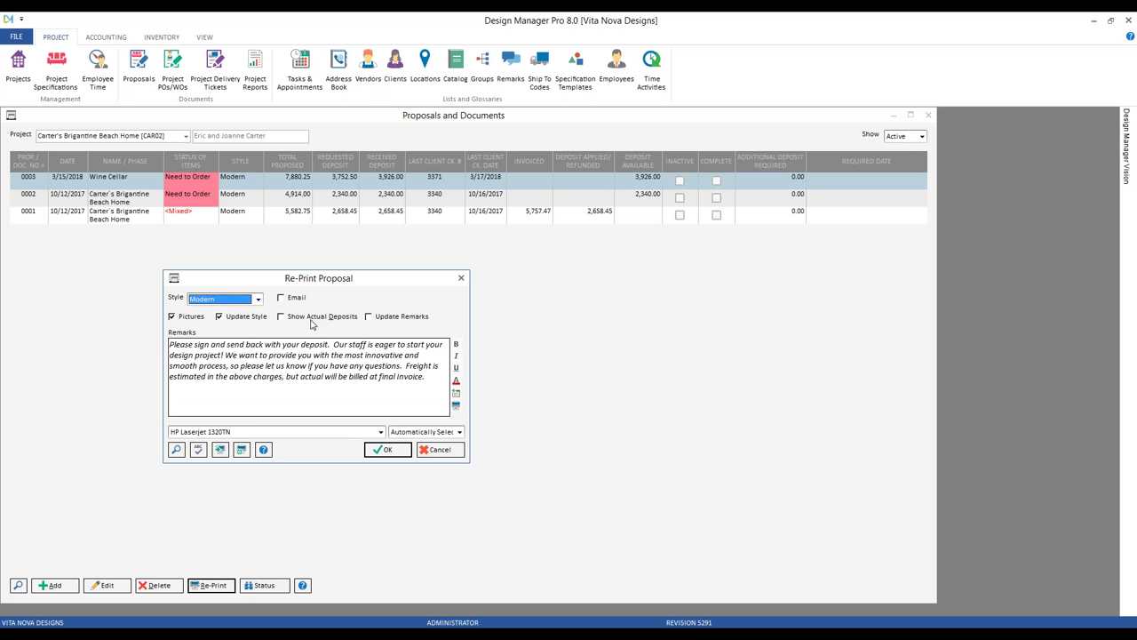
click(311, 321)
click(397, 450)
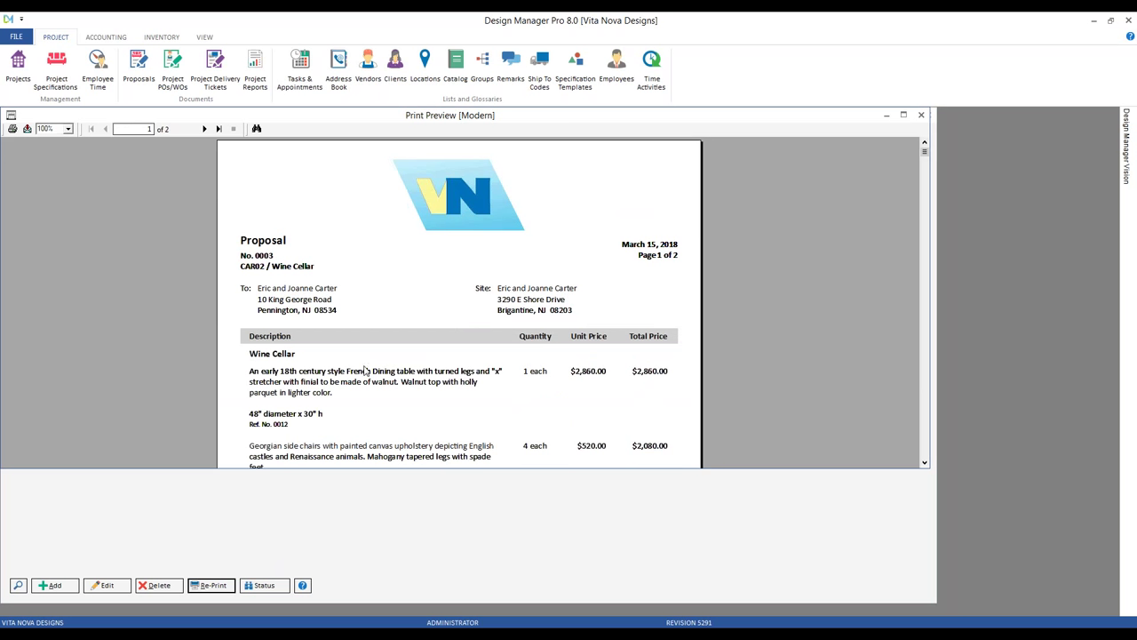
scroll(353, 343, down, 5)
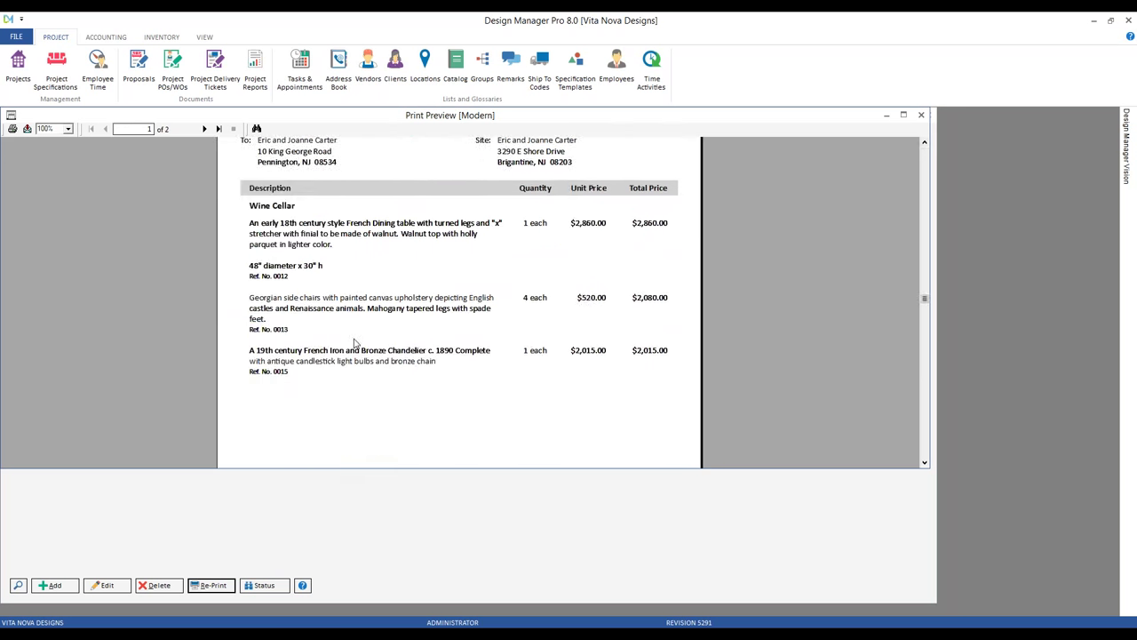
click(204, 129)
scroll(581, 331, up, 5)
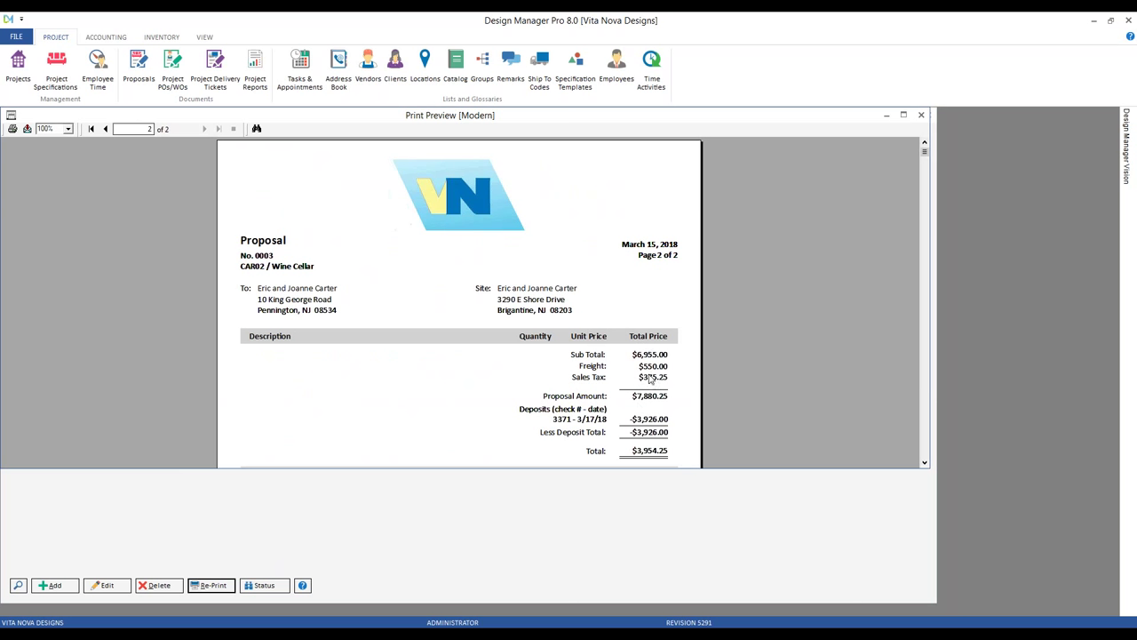
scroll(651, 424, down, 2)
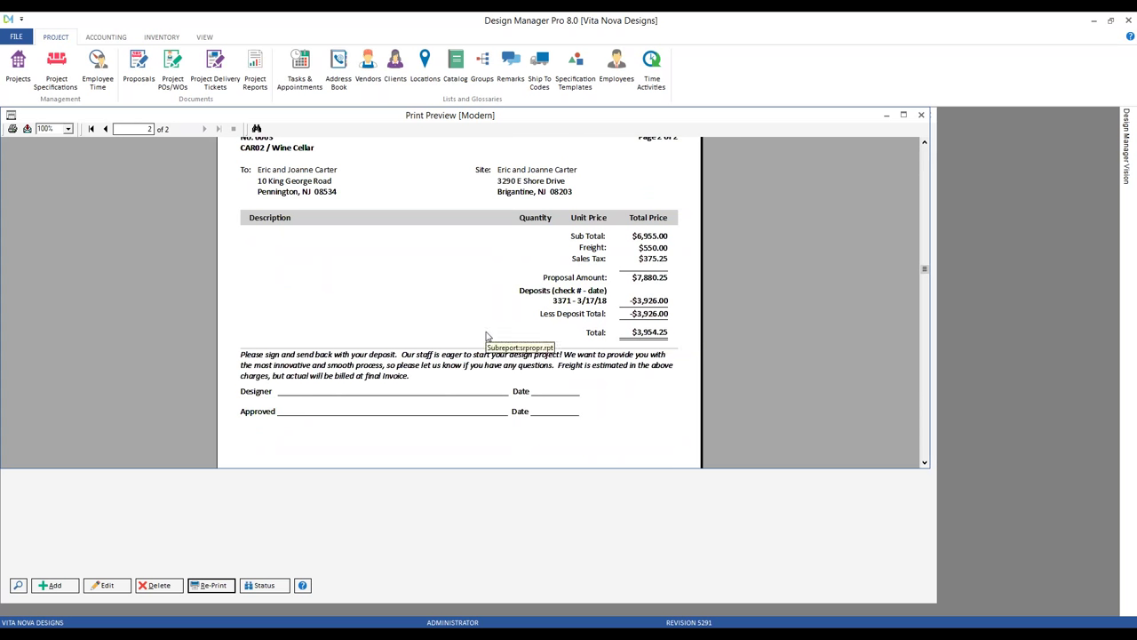
click(922, 114)
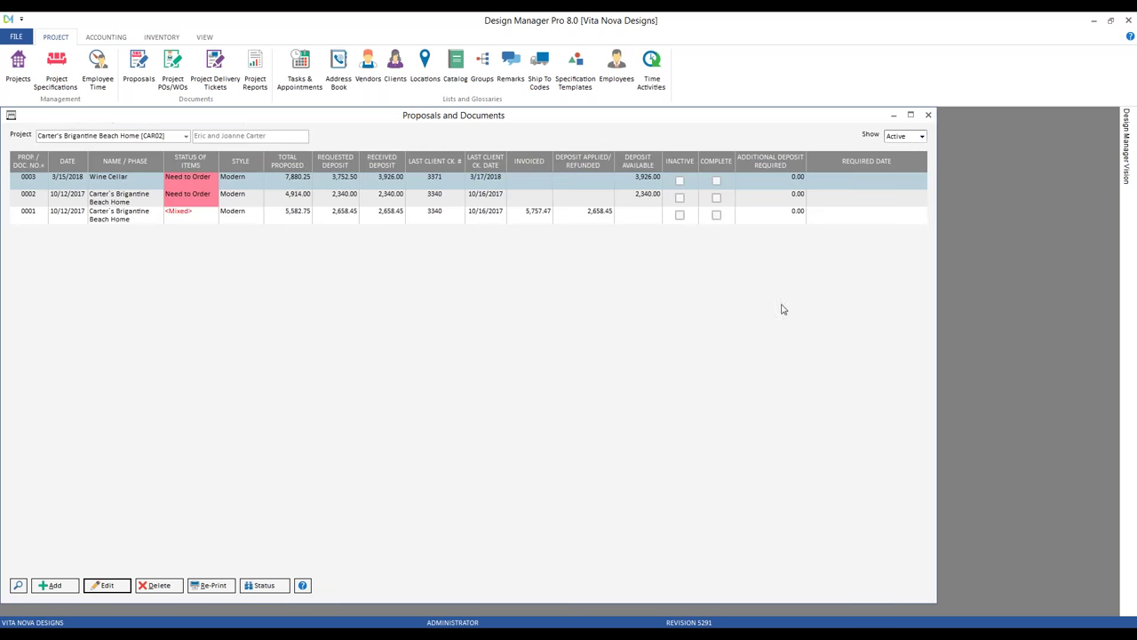
click(928, 114)
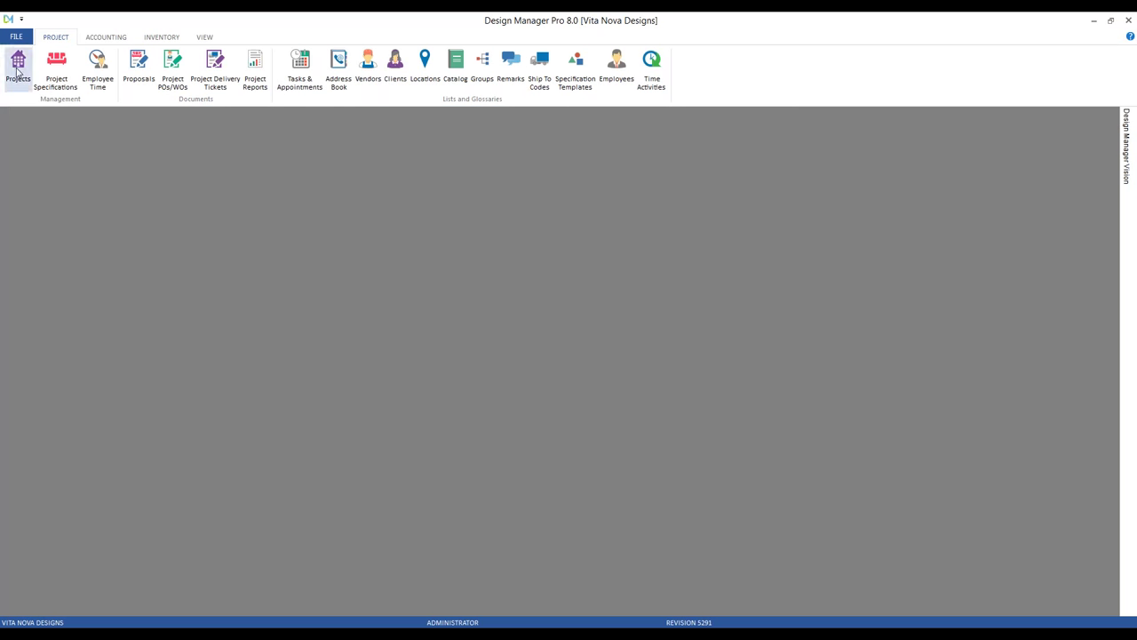
Open the project specifications and show the items of project CAR02.
click(56, 67)
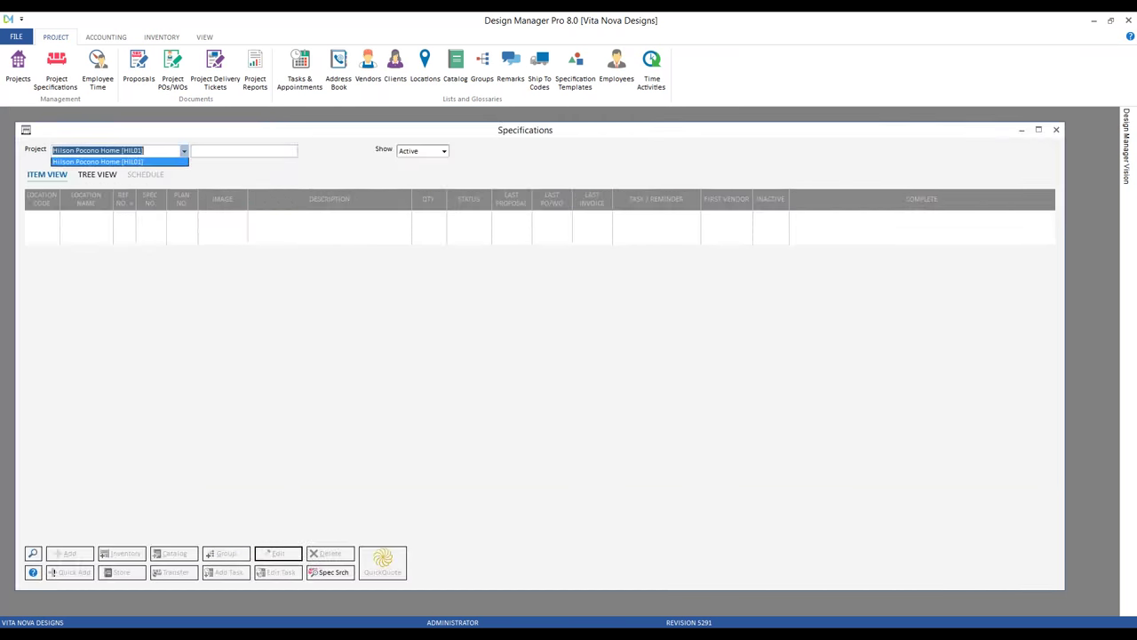
key(Return)
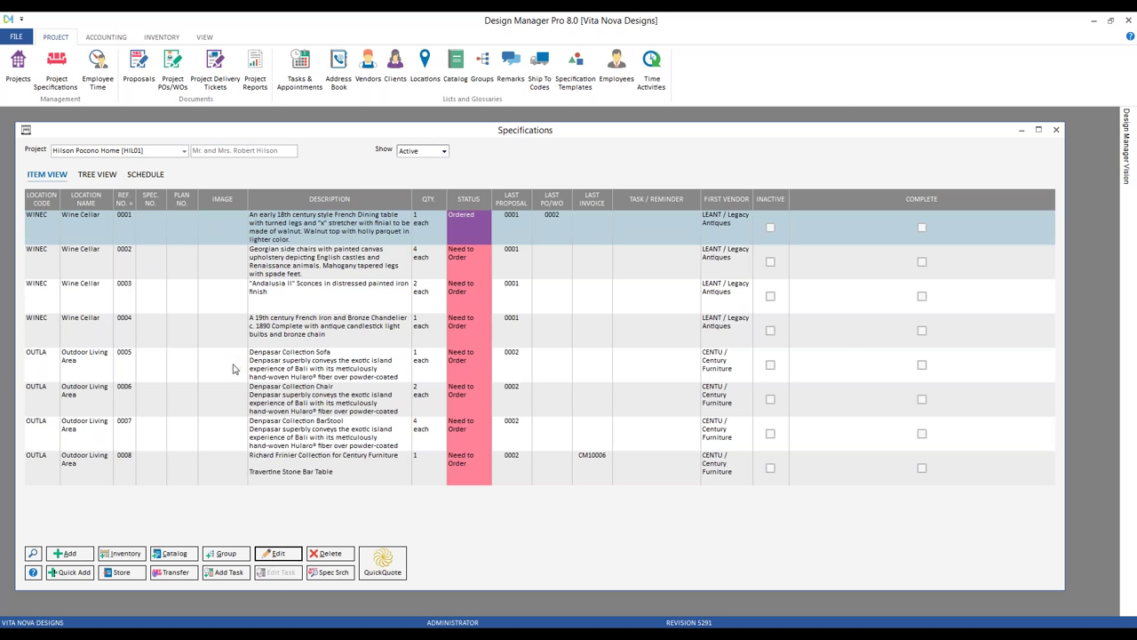
click(125, 151)
text(car)
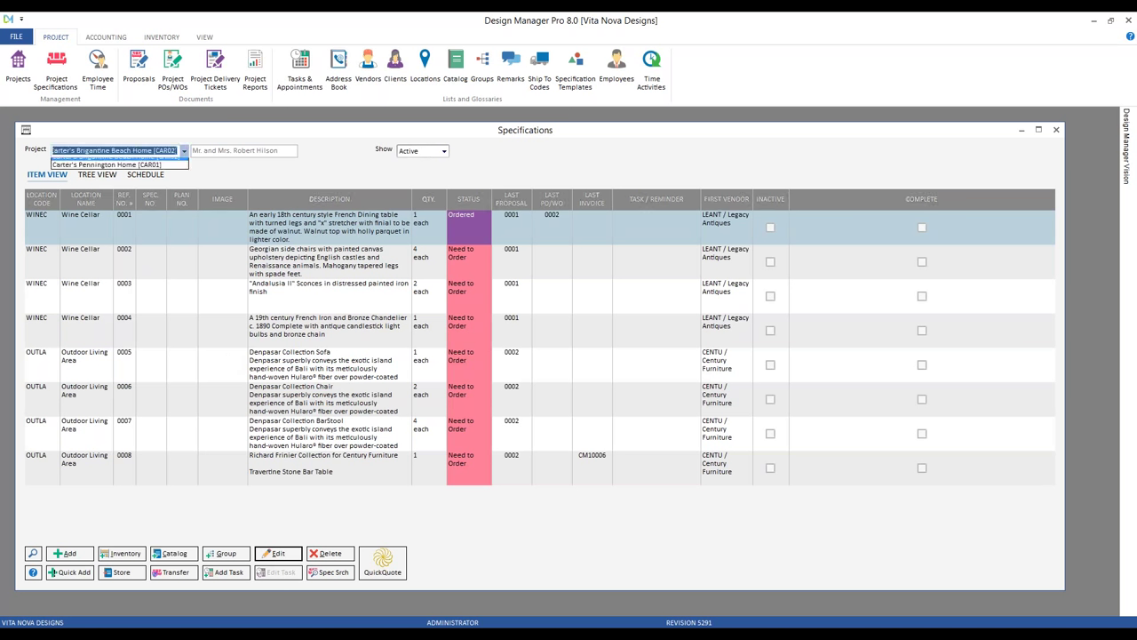
key(Return)
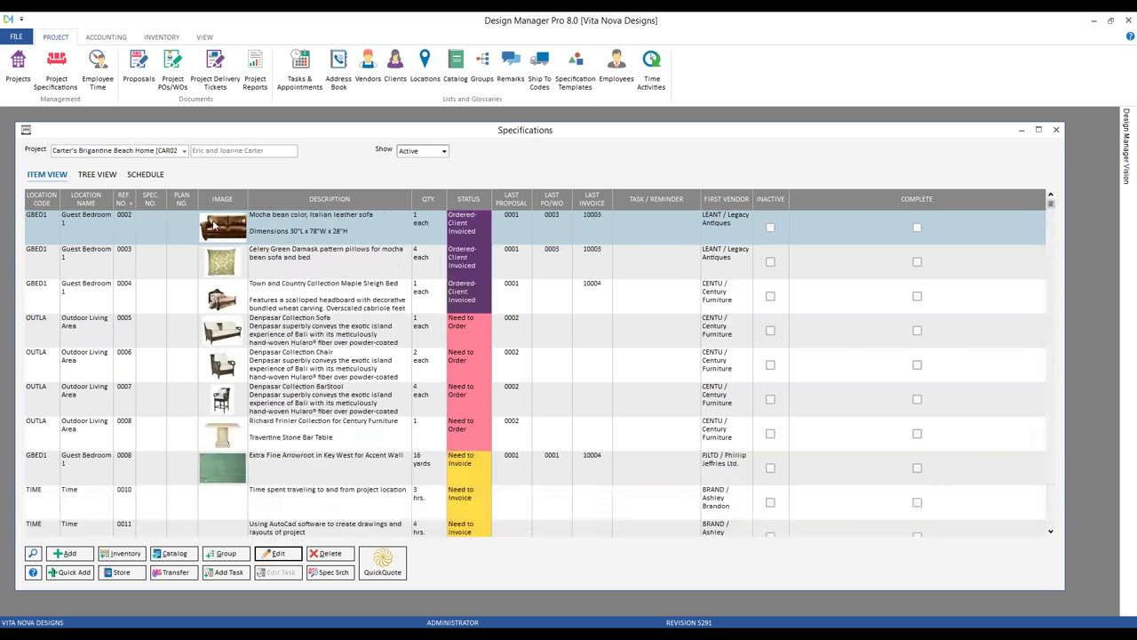
Examine the proposal status of item 0014, the "Andalusia II" sconces, and close the item and the specifications.
click(176, 445)
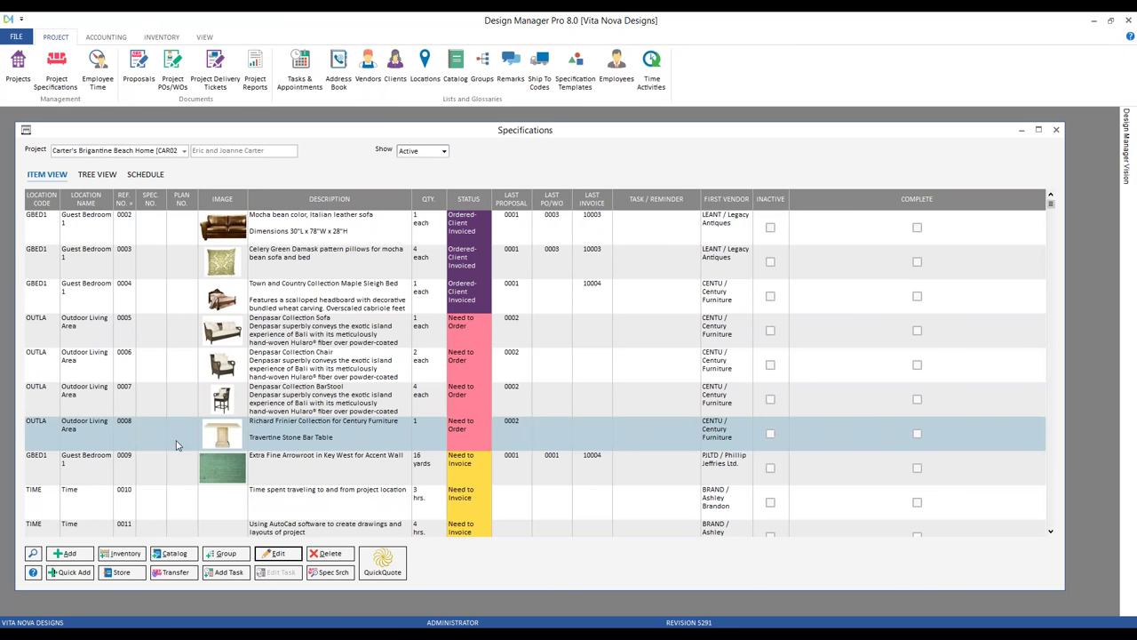
scroll(176, 444, down, 3)
click(395, 475)
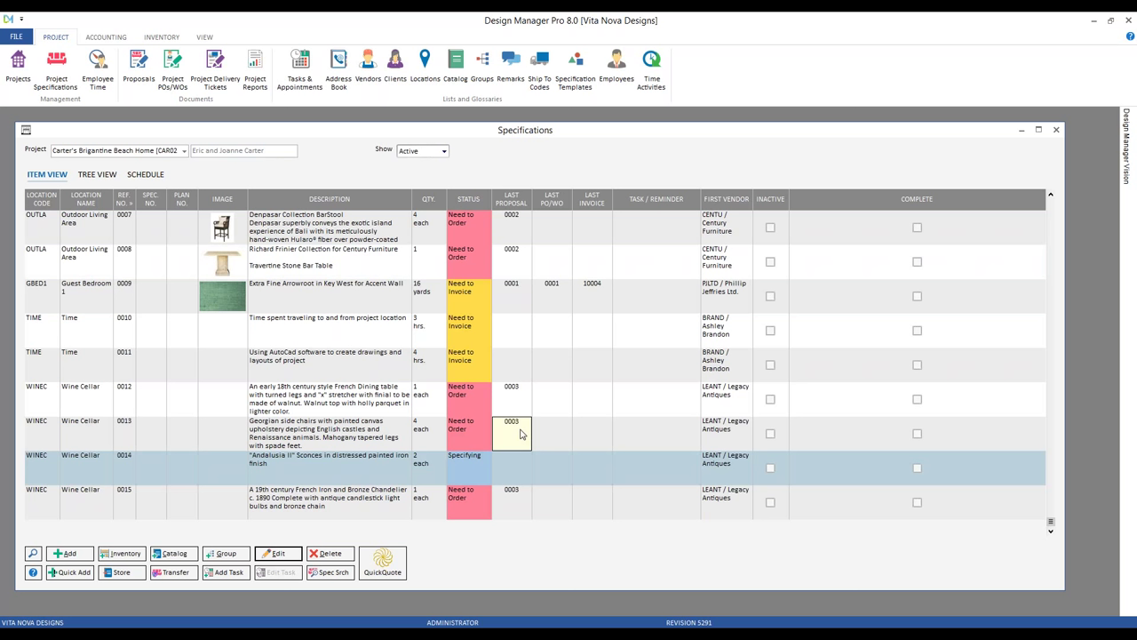
click(286, 554)
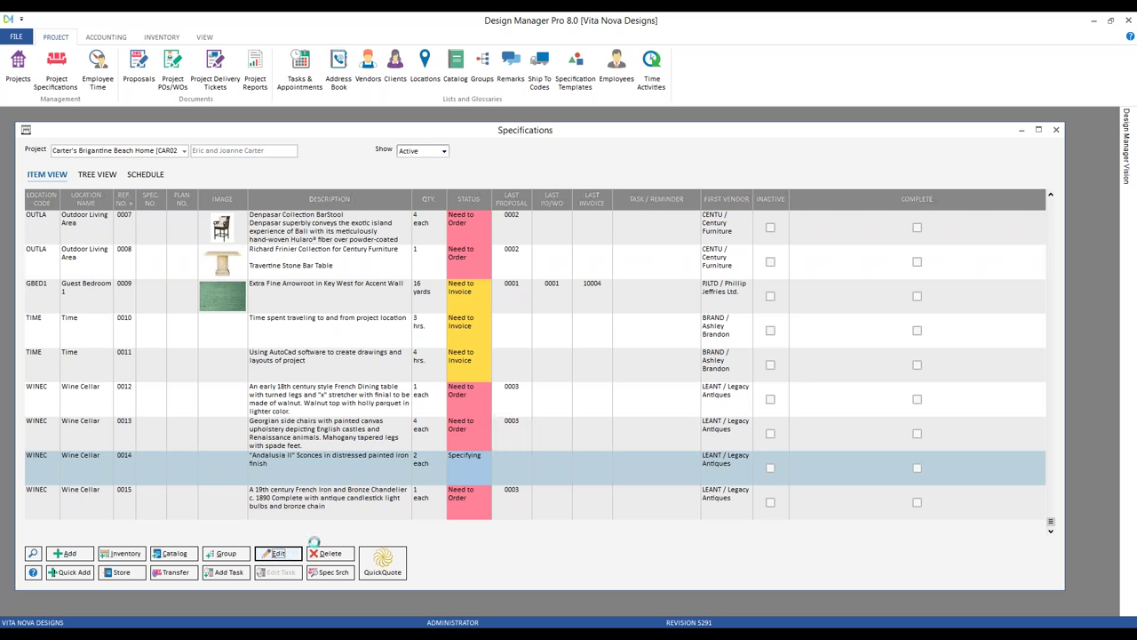
drag(228, 146, 258, 149)
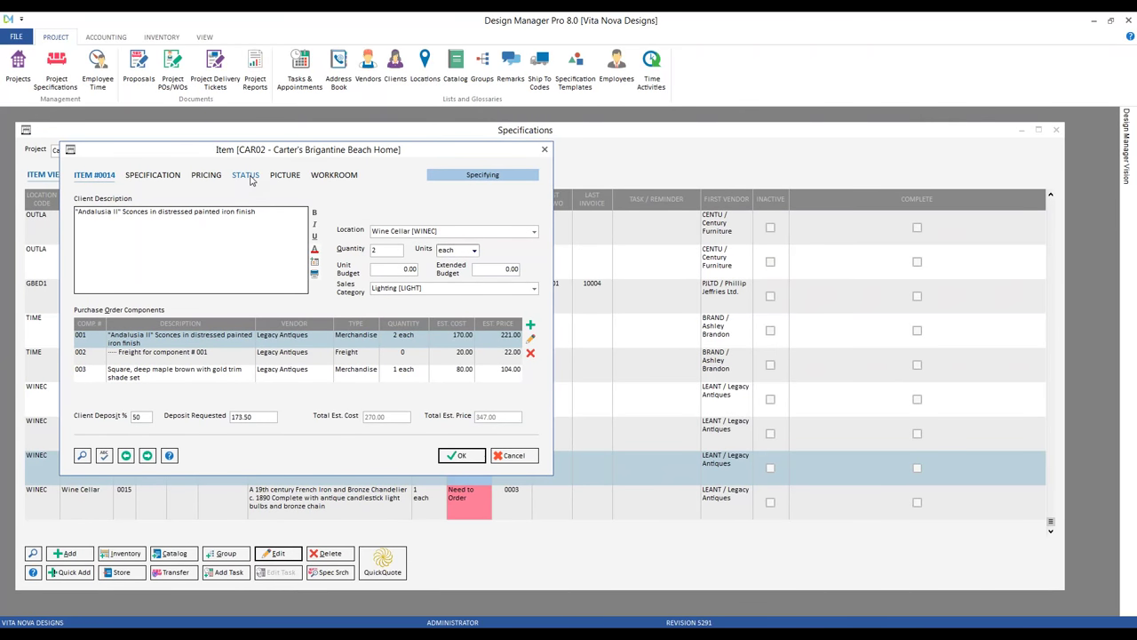
click(247, 175)
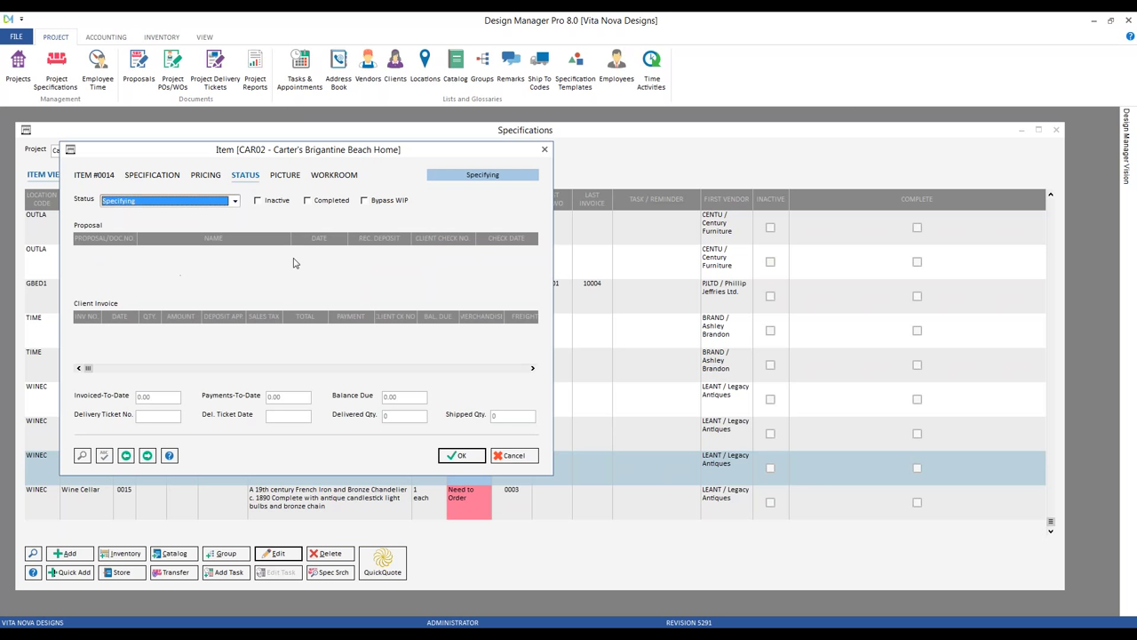
click(513, 455)
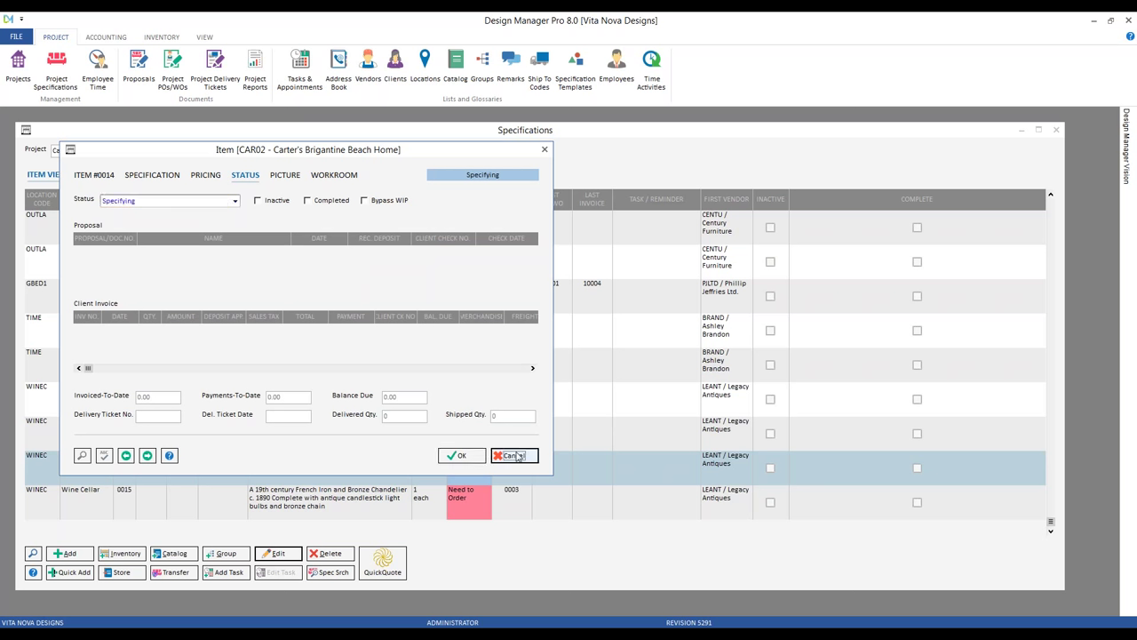
click(1055, 129)
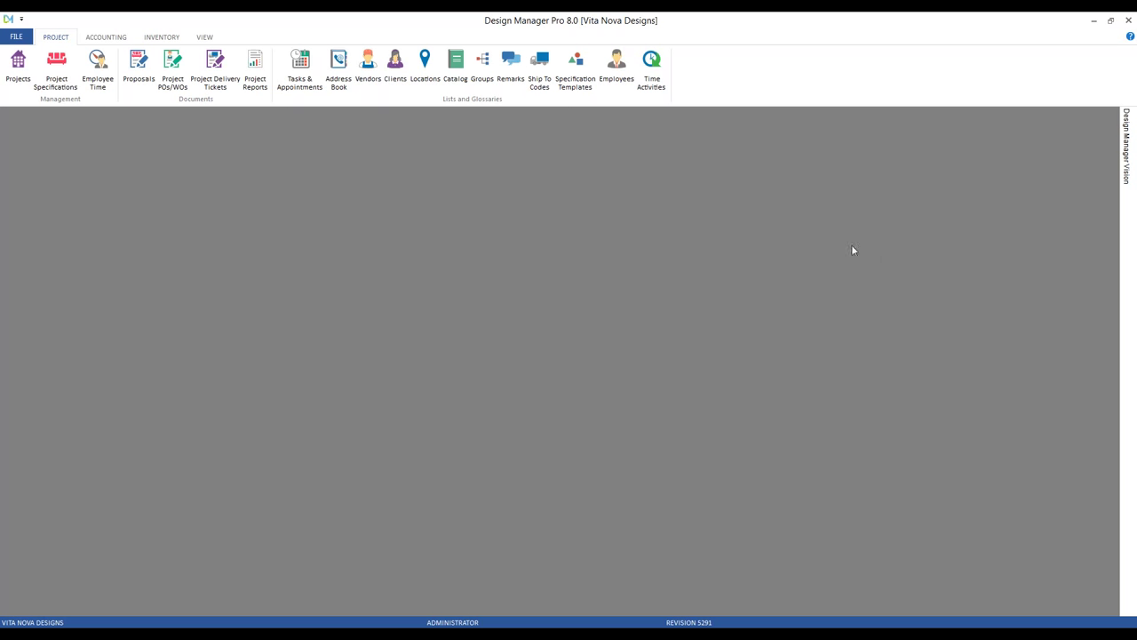
Open the proposals of project CAR02.
click(138, 69)
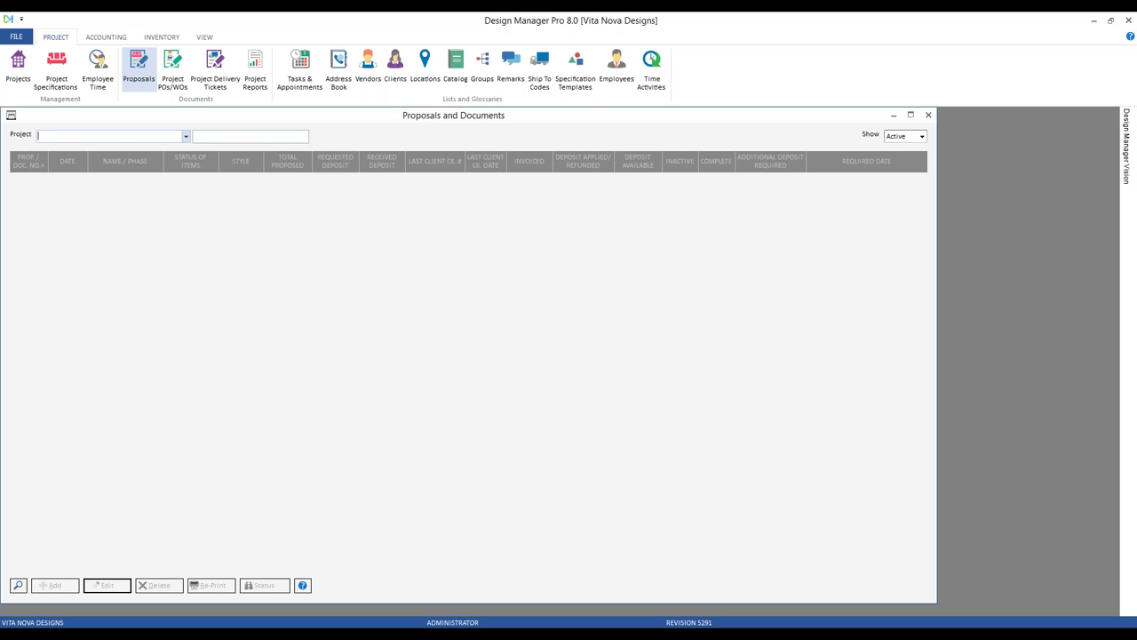
text(hicar)
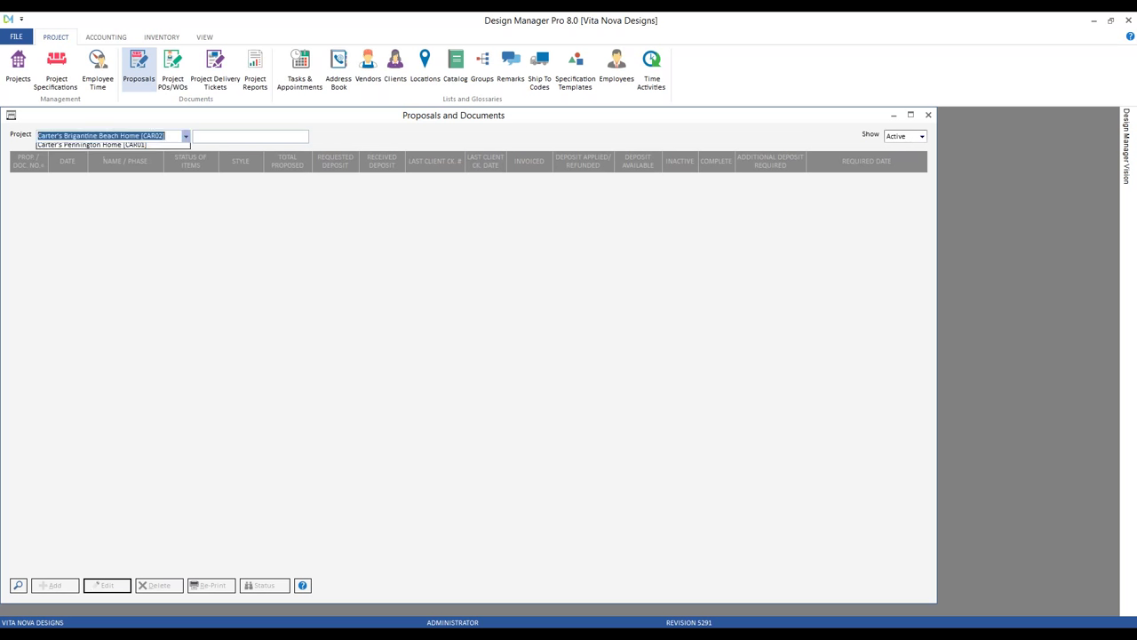
key(Return)
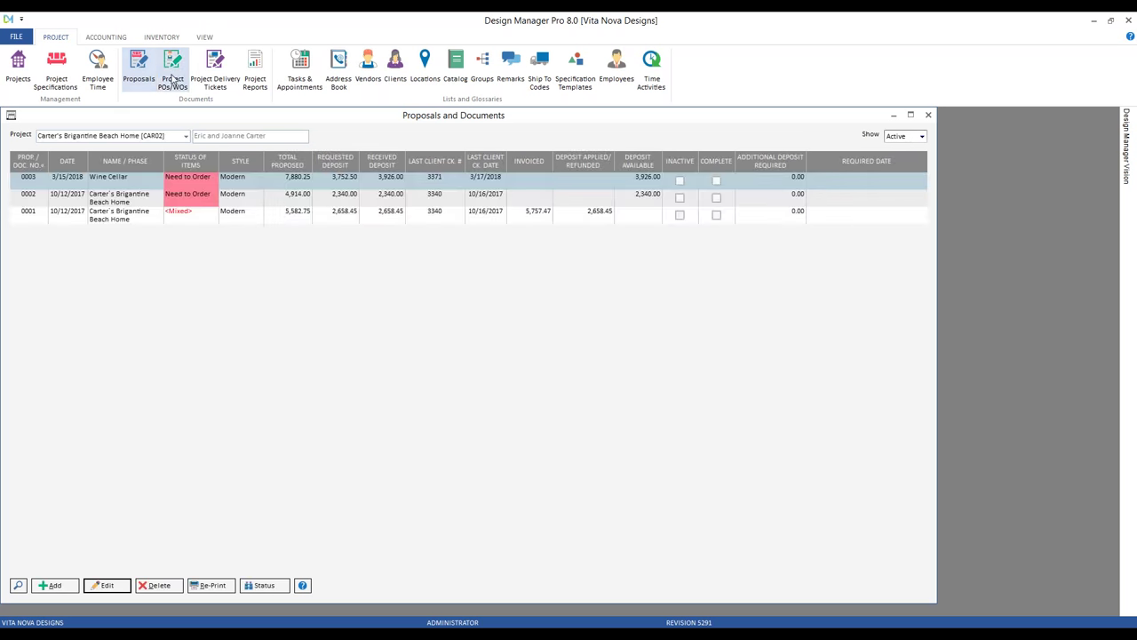
Try to remove item 0001, the Century Signature Upholstery chair, from proposal 0001, and leave the proposal without saving.
click(373, 215)
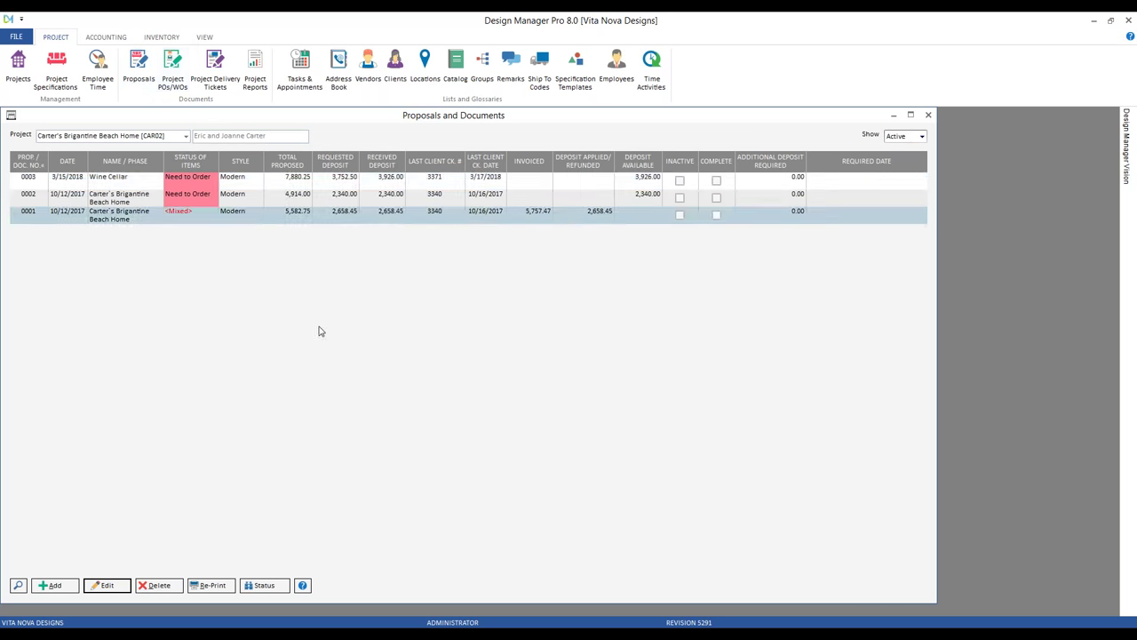
click(107, 584)
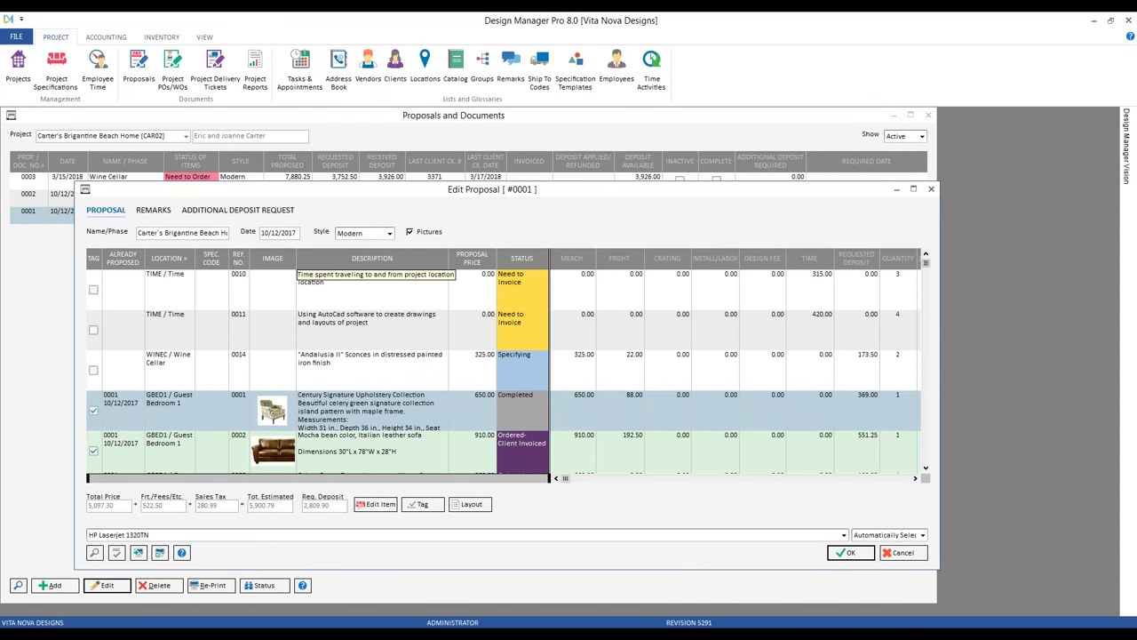
click(93, 412)
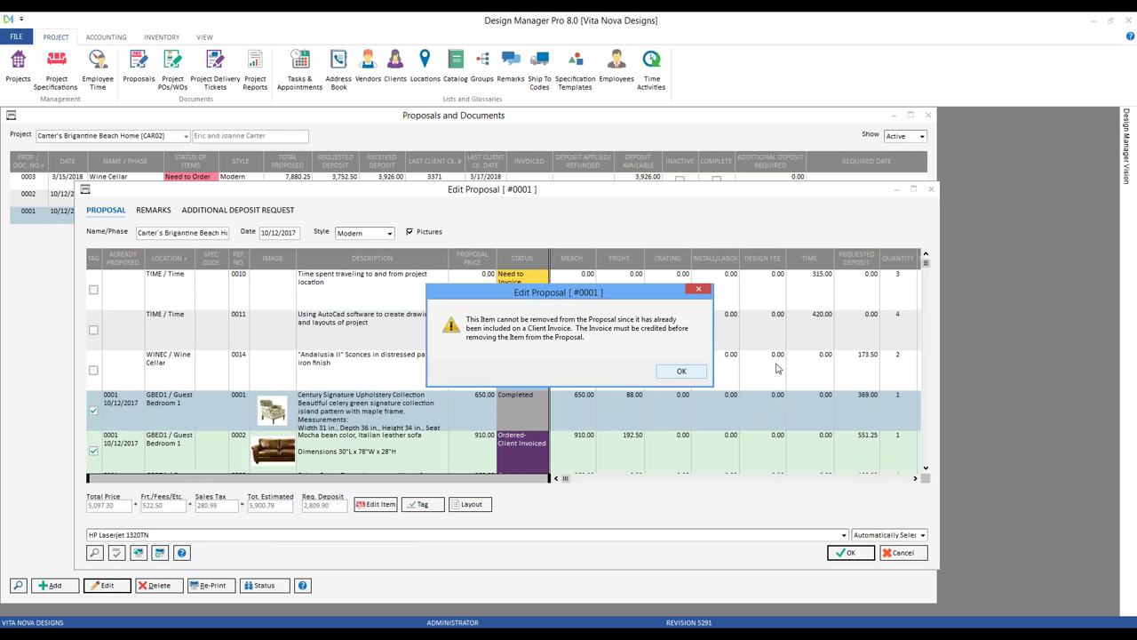
click(681, 371)
click(699, 374)
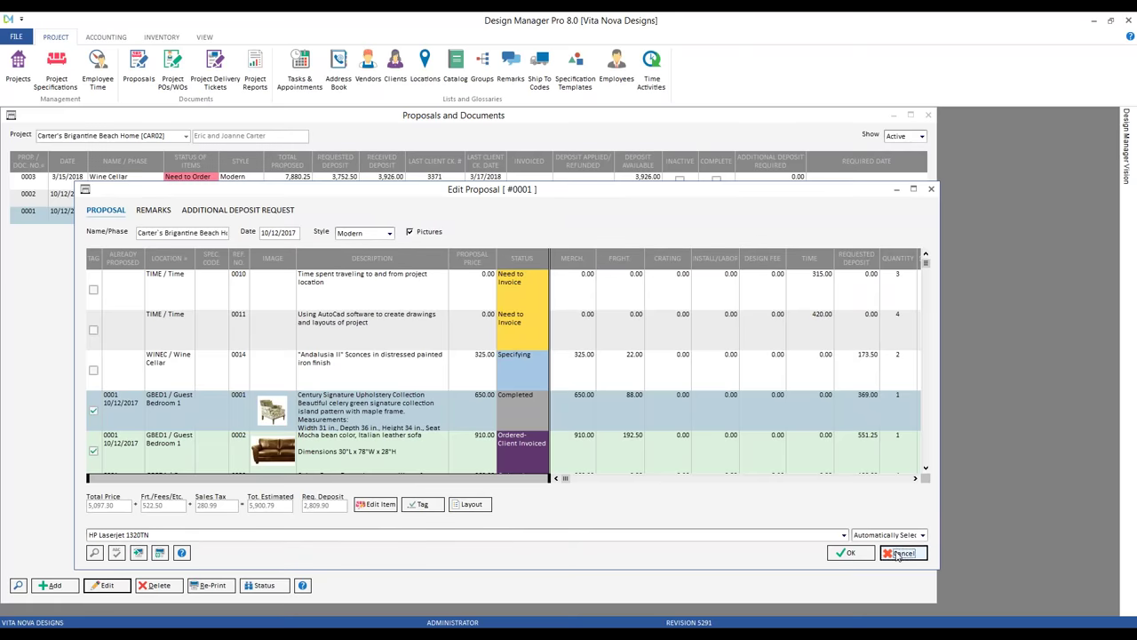
click(849, 552)
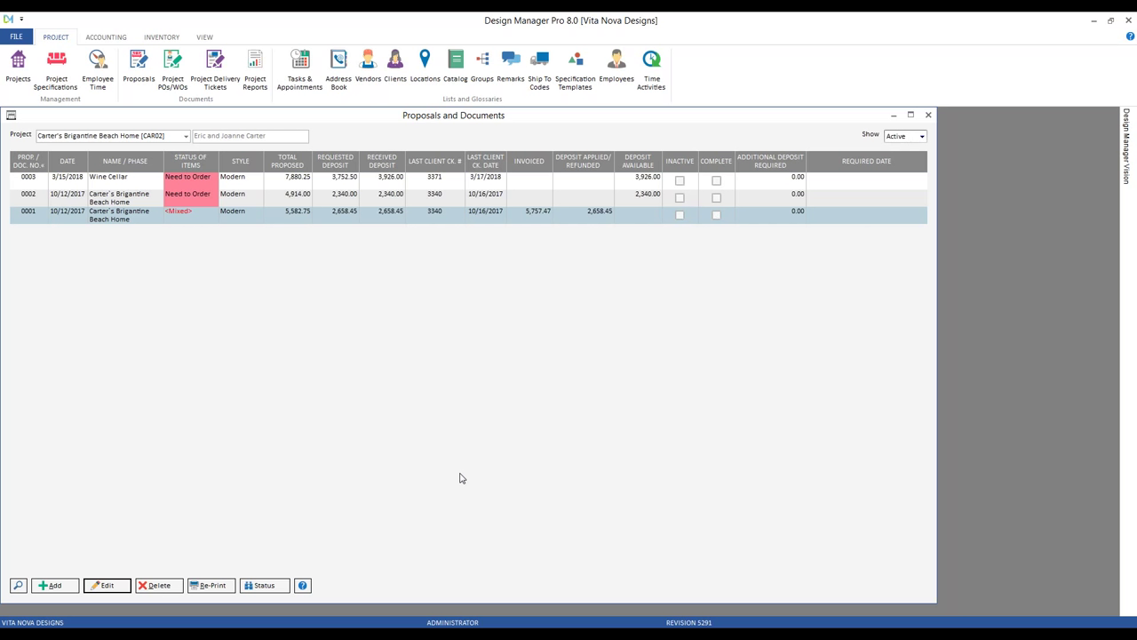
Compare the requested and received deposits of Wine Cellar proposal 0003 in the proposals list.
click(347, 181)
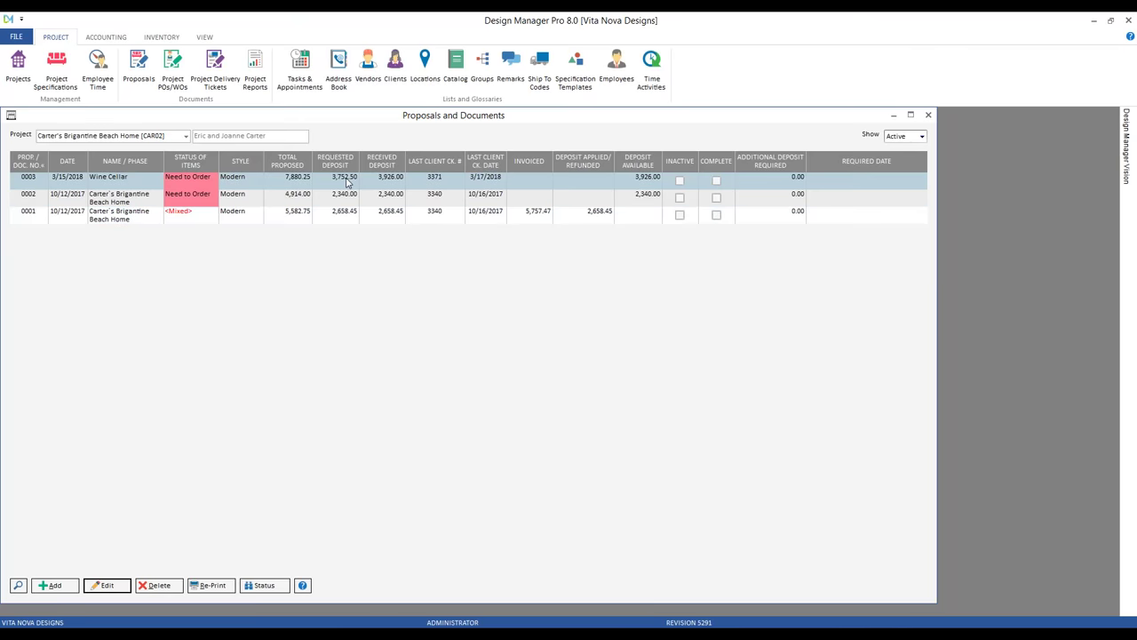
click(346, 180)
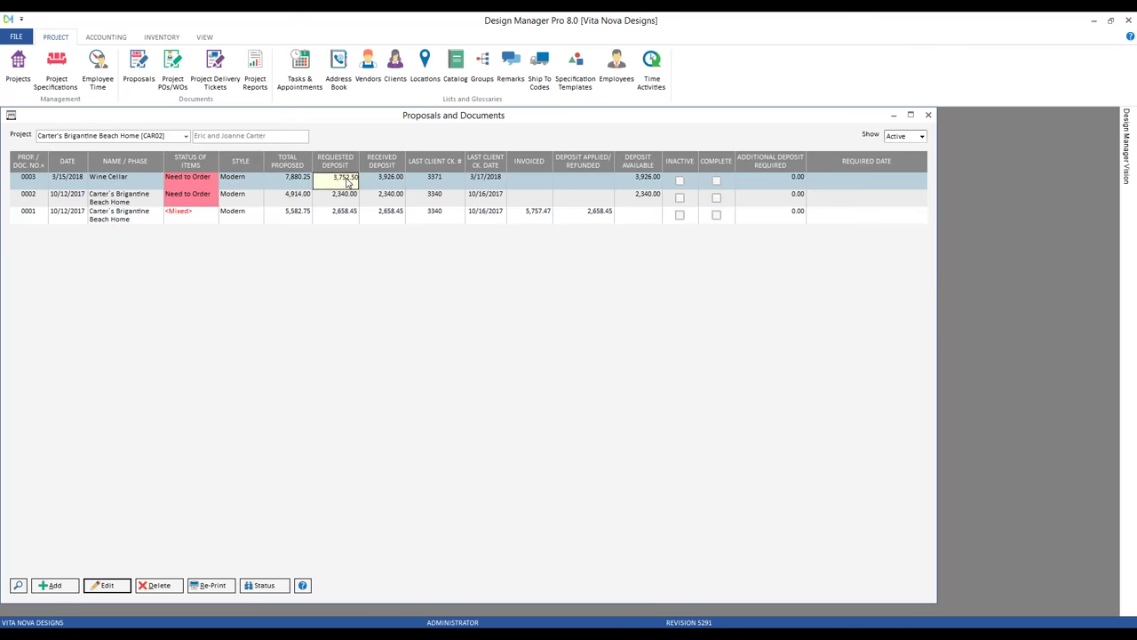
key(Escape)
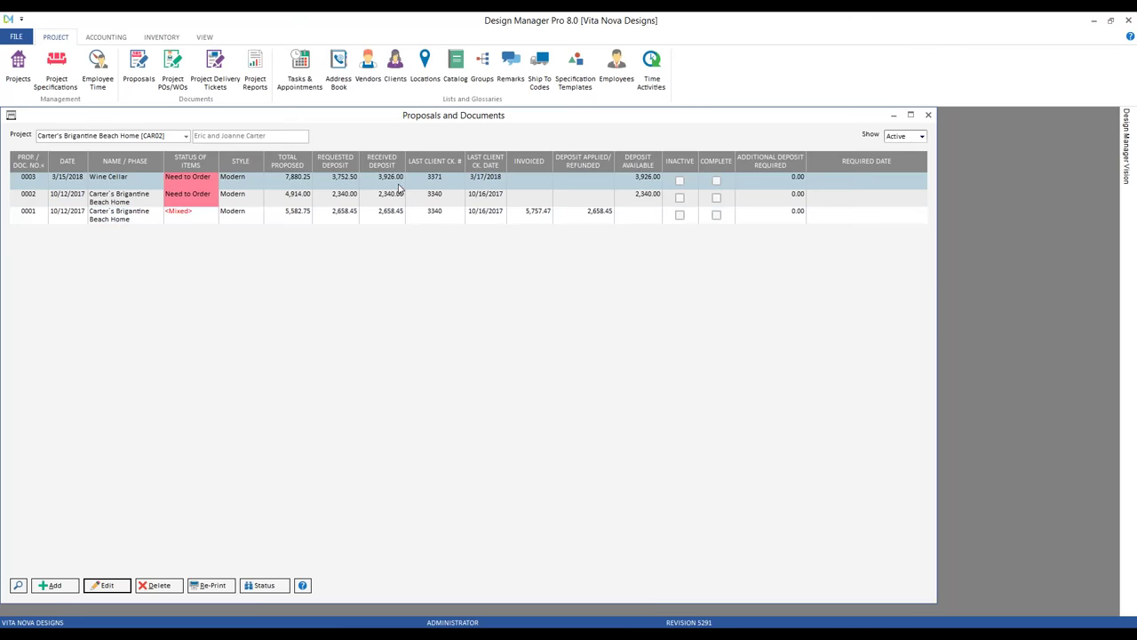
click(399, 185)
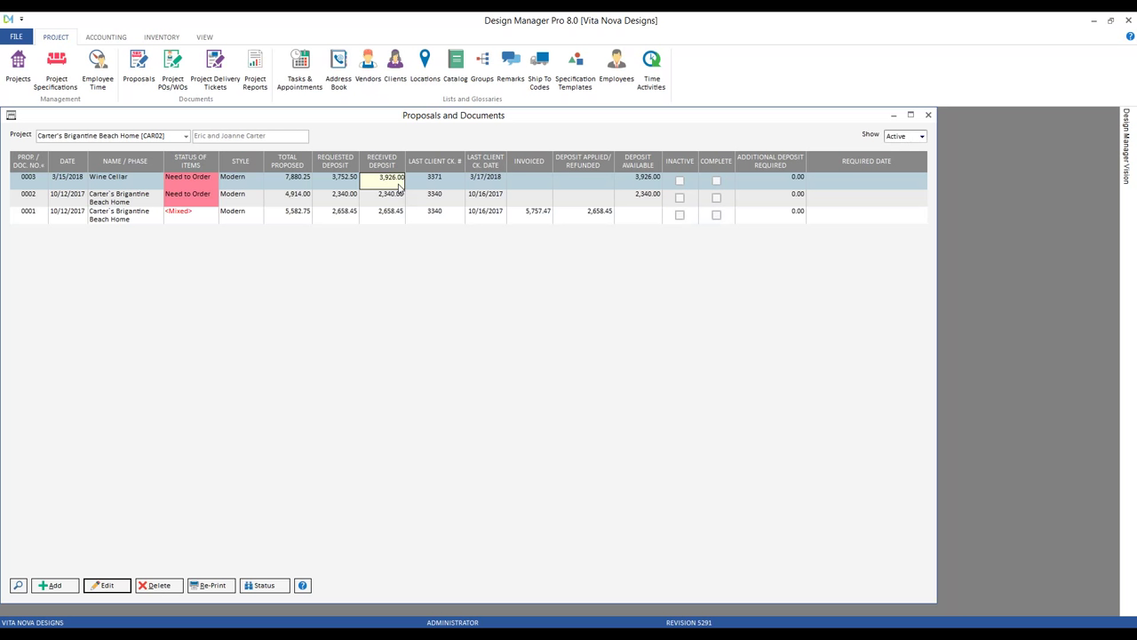
key(Escape)
Close the proposals list and open the accounting cash receipts.
click(929, 115)
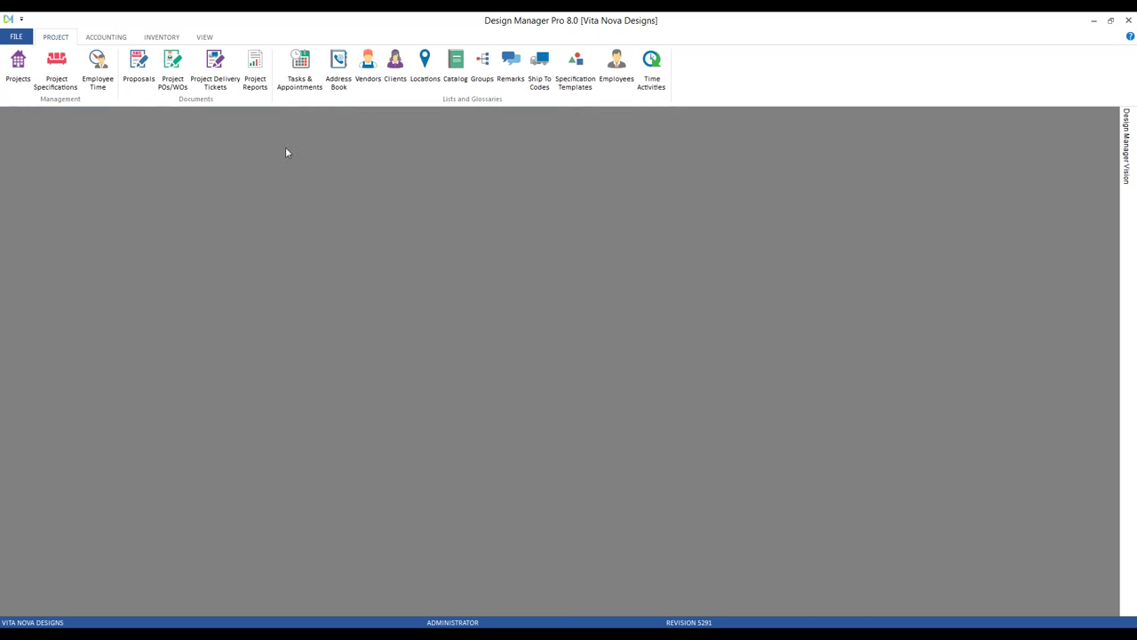
click(111, 38)
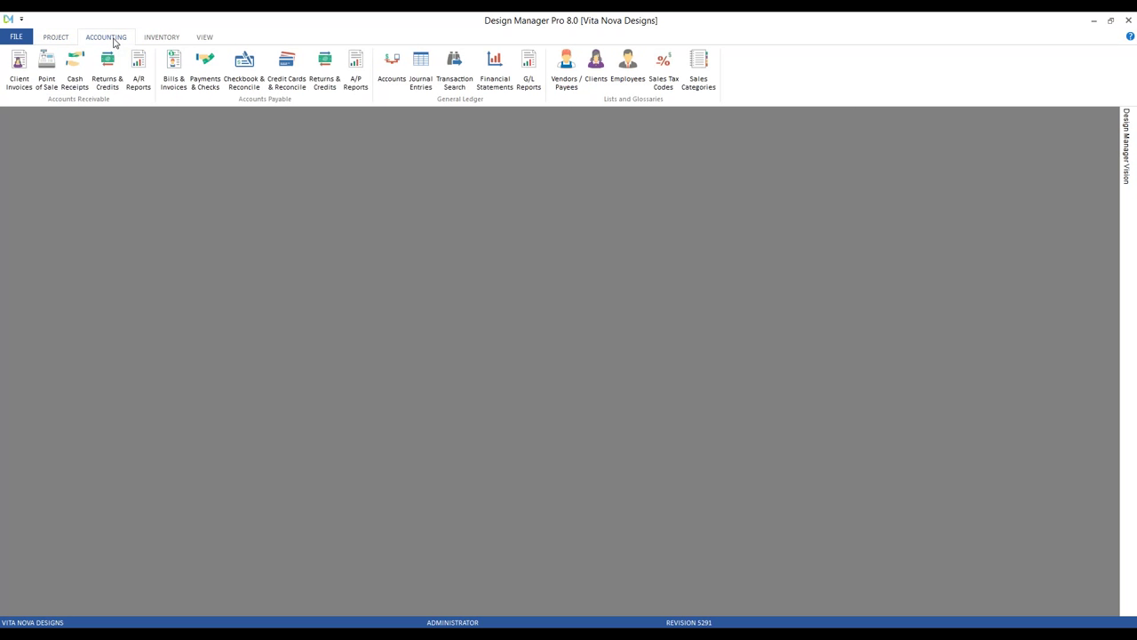
click(75, 71)
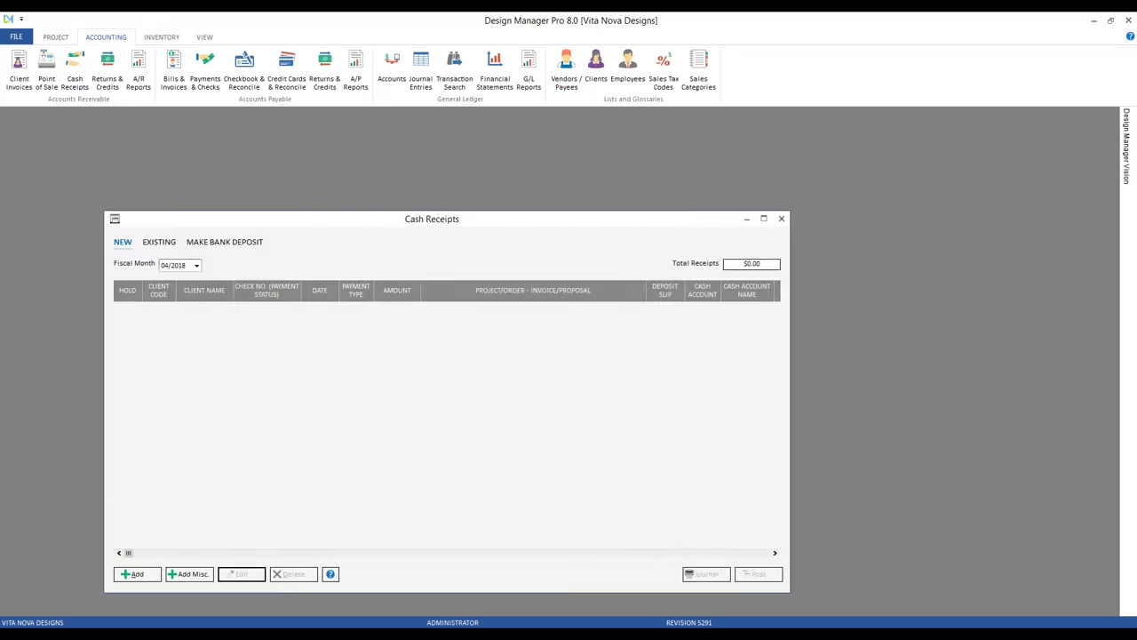
Start a new cash receipt for project CAR02 and move its window clear of the receipts list.
click(133, 573)
text(car)
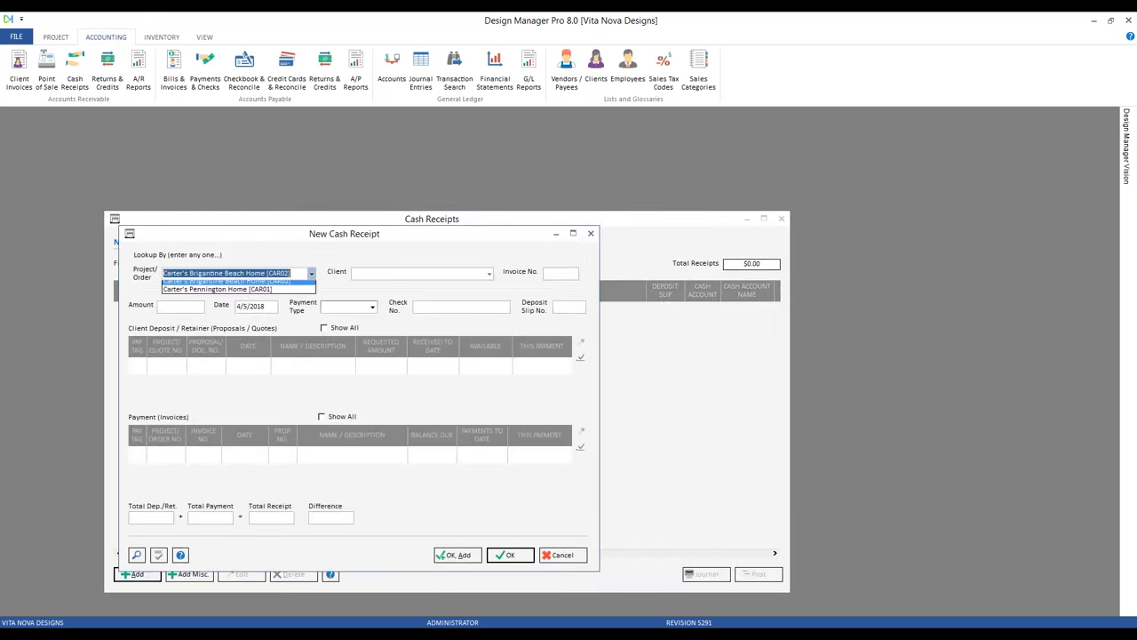
key(Tab)
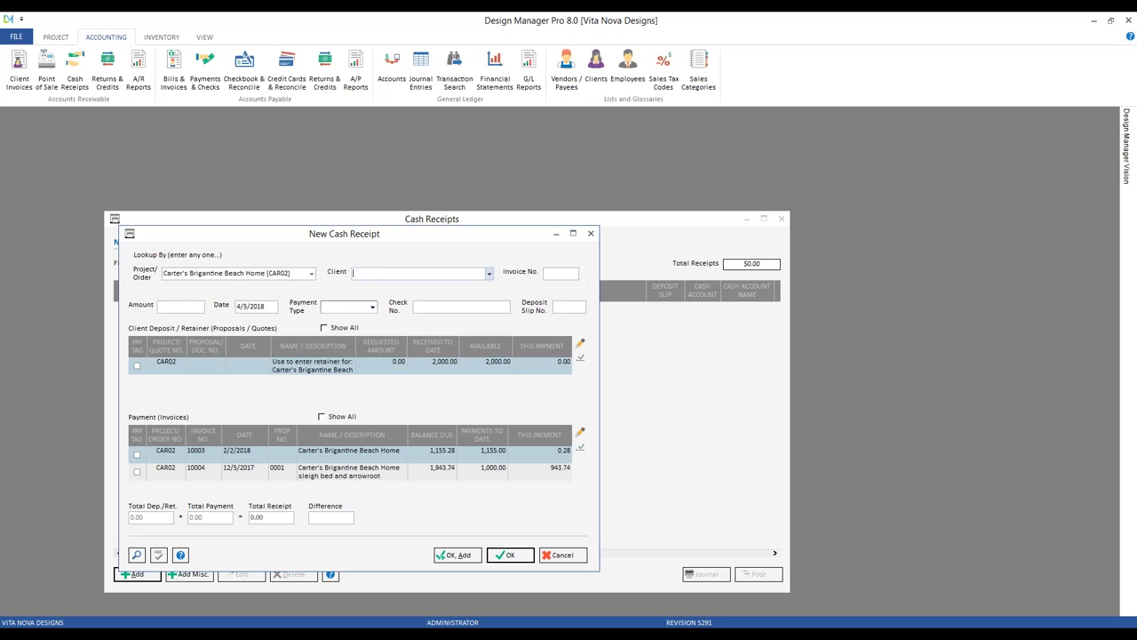
drag(178, 233, 106, 143)
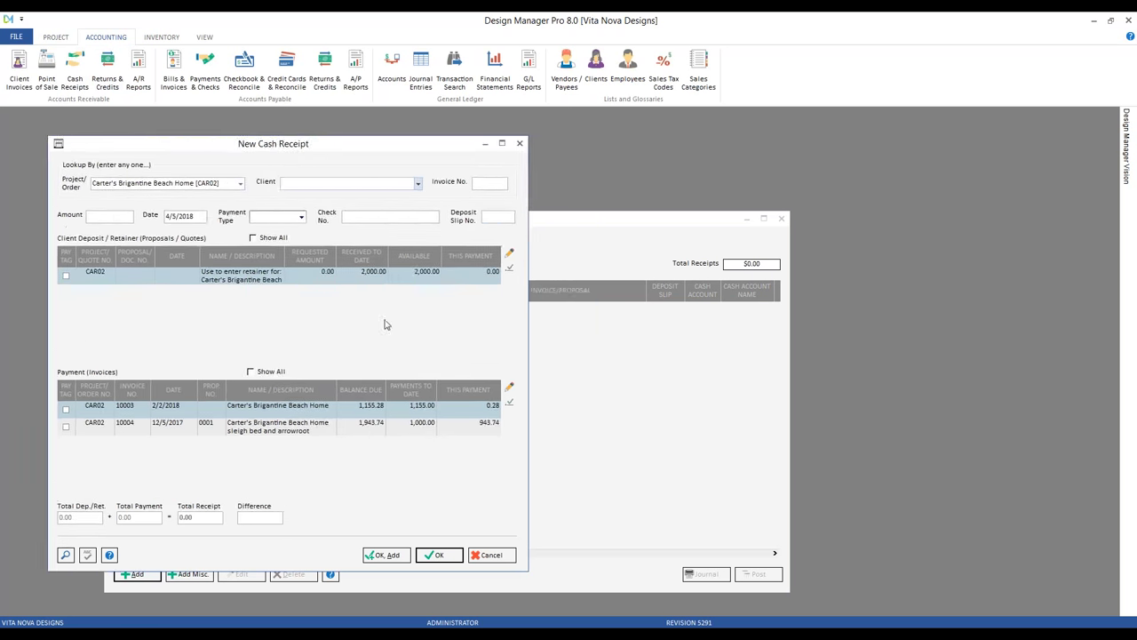
Give the receipt an amount of 0.00, payment type CHECK and the check number "Move Deposit".
click(122, 216)
click(165, 216)
key(Tab)
text(c)
key(Tab)
text(Move Deposit)
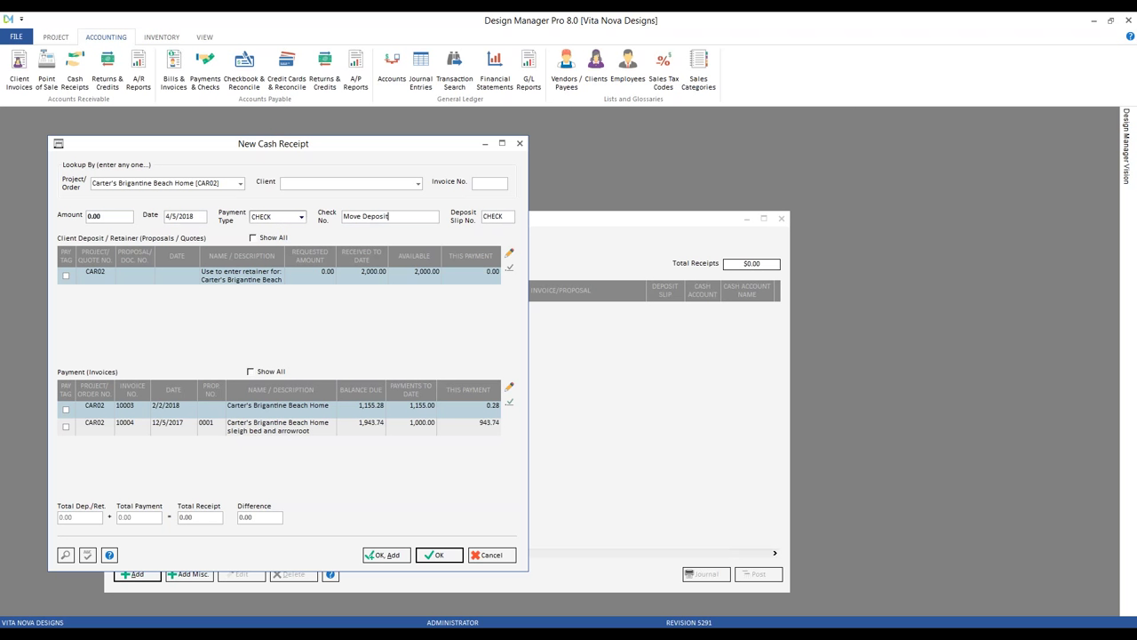
Show all client deposits and enter a payment of -3926 against proposal 0003 with the description "reallocate deposit".
click(271, 239)
click(309, 296)
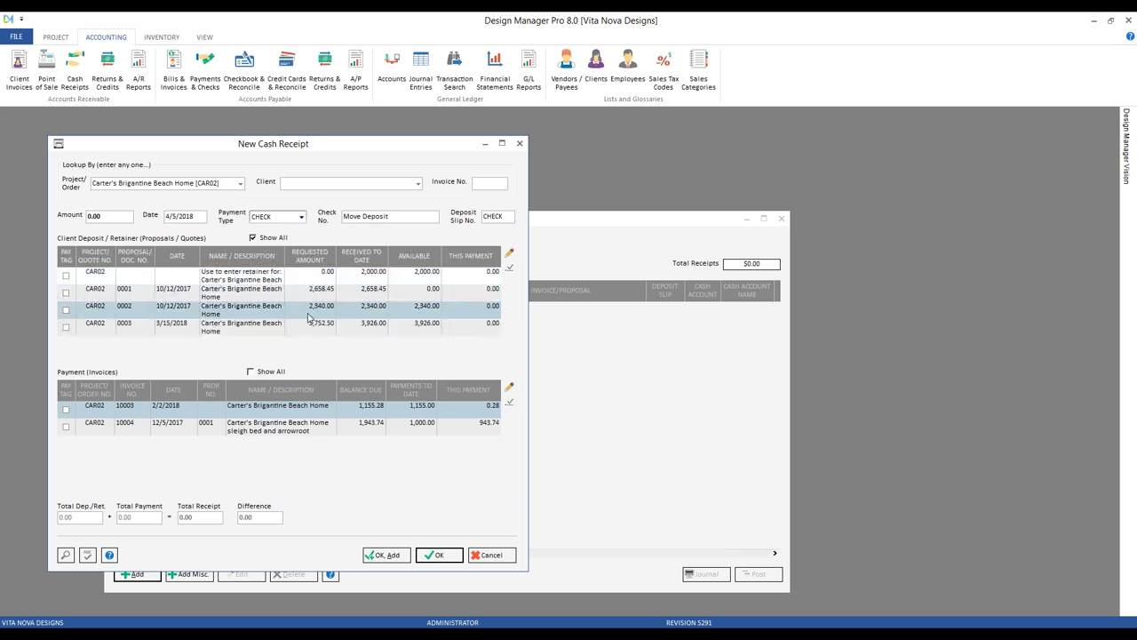
click(309, 327)
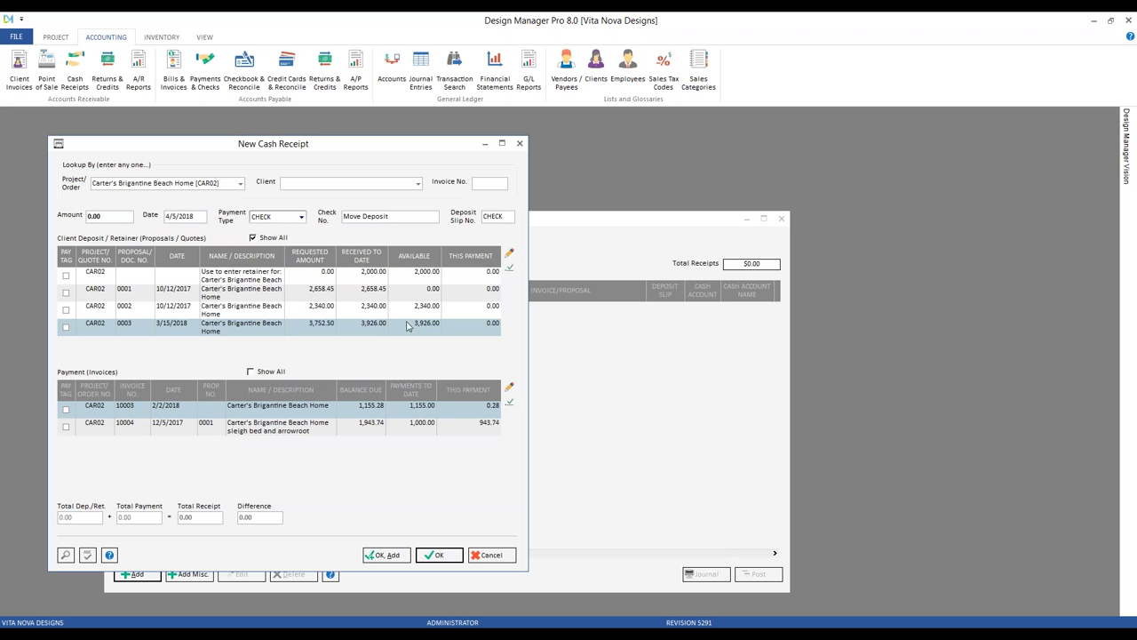
click(510, 256)
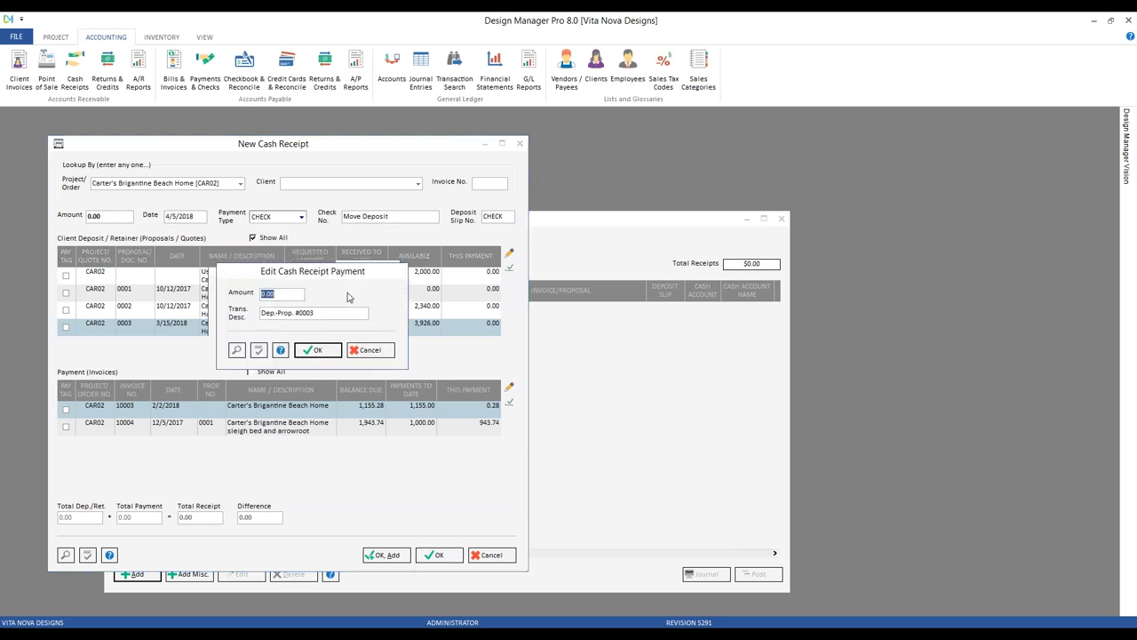
drag(294, 278, 441, 372)
key(BackSpace)
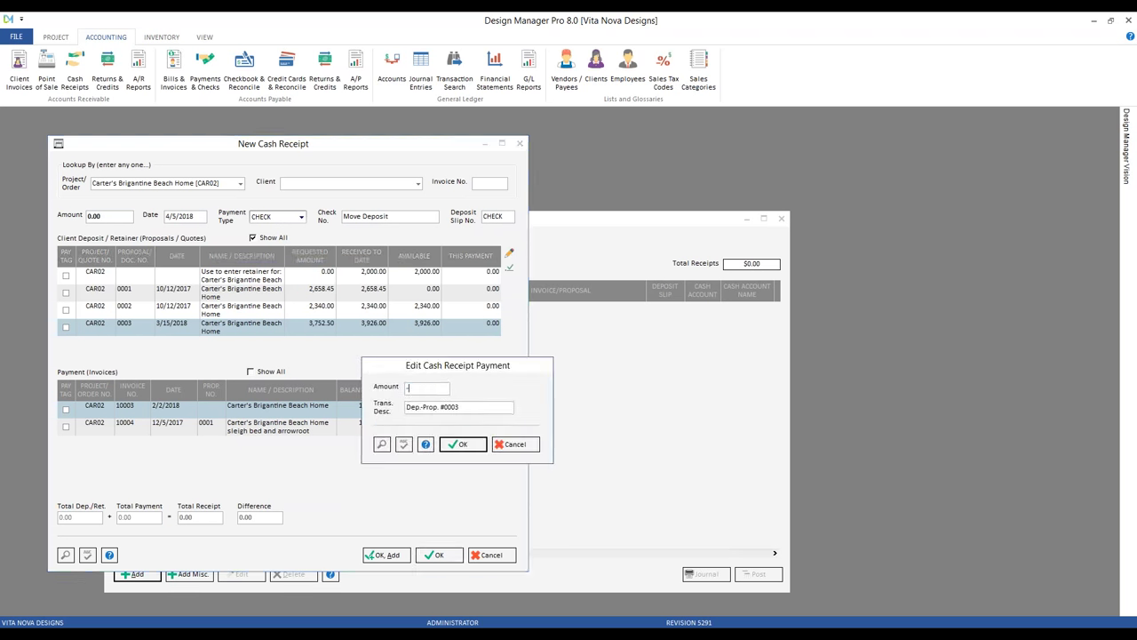
text(-3926)
key(Tab)
key(ctrl+a)
text(reallocate deposi)
key(Return)
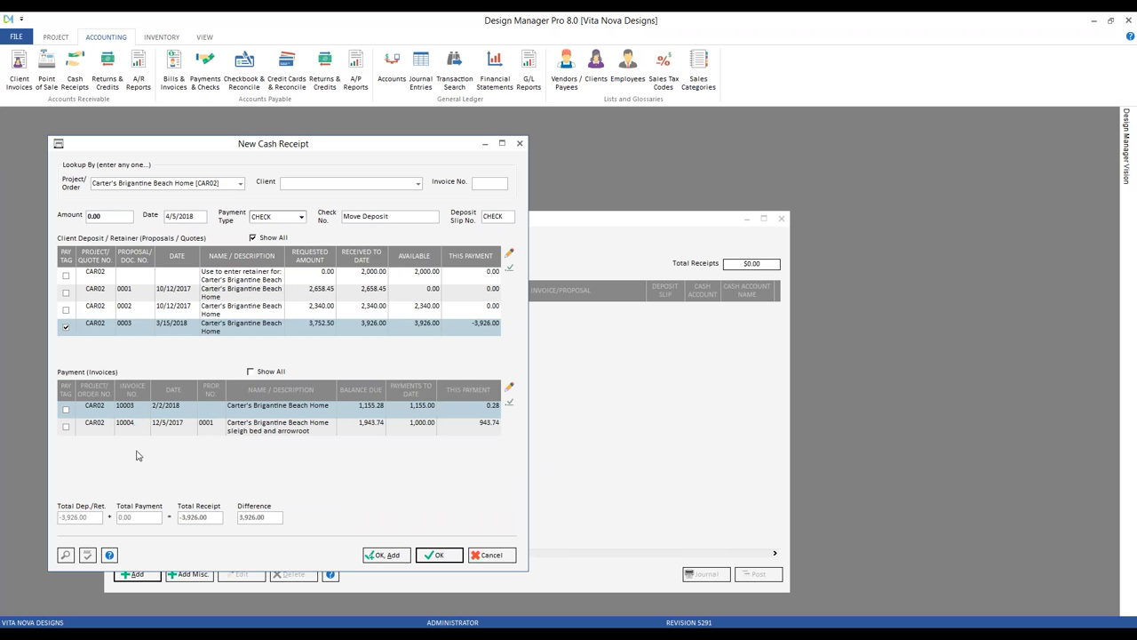
Tag both CAR02 invoices for payment and put 2981.98 on the project retainer with the description "from prop. 0003".
click(65, 410)
click(65, 426)
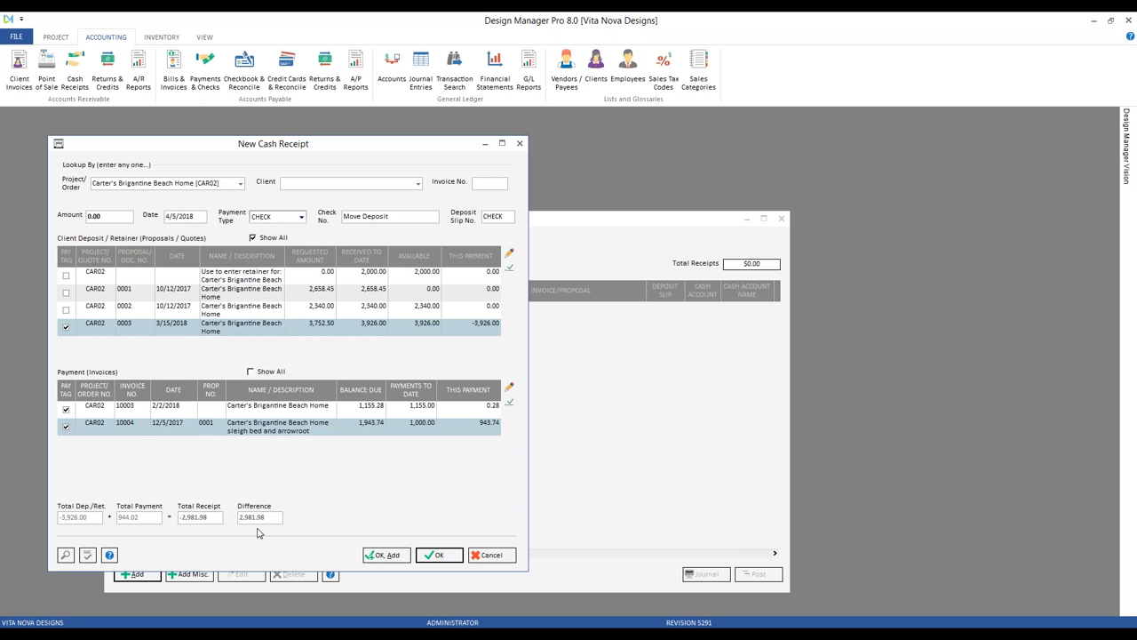
click(302, 279)
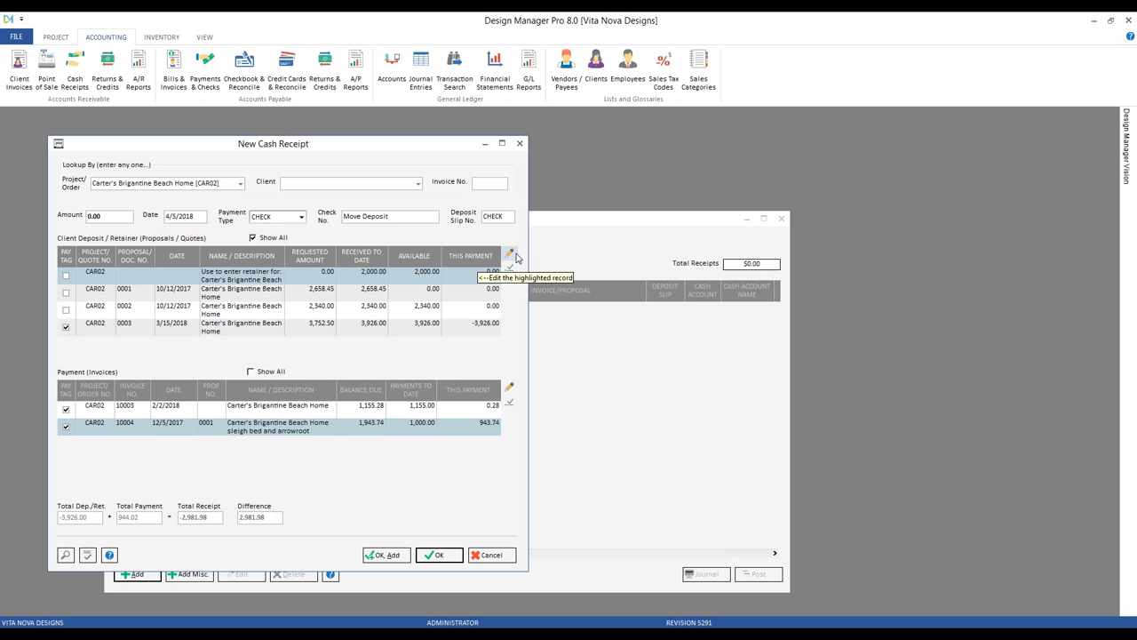
click(515, 256)
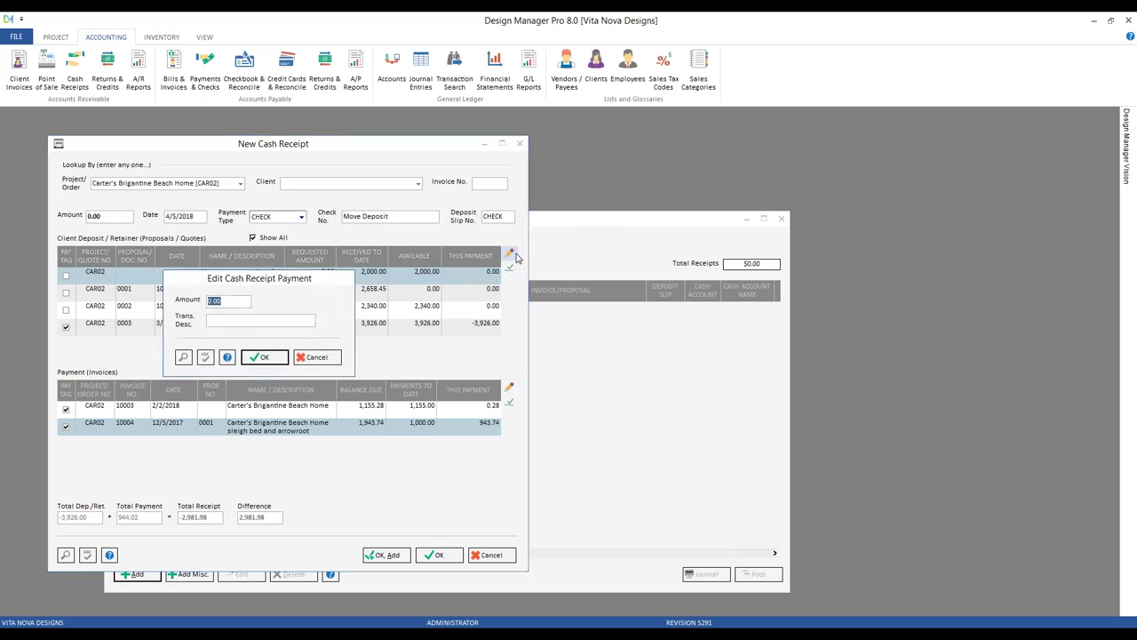
text(2981)
text(.98)
text(from prop)
text(. 0003)
key(Return)
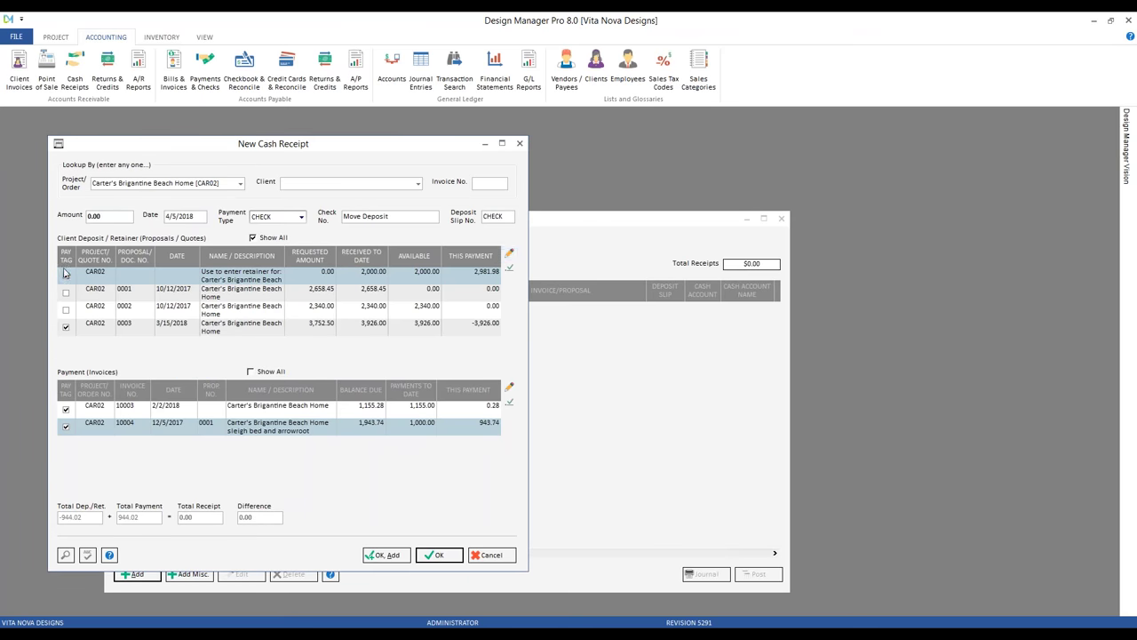
Review the amounts applied to proposal 0003, the retainer and the invoices against the receipt amount.
click(483, 330)
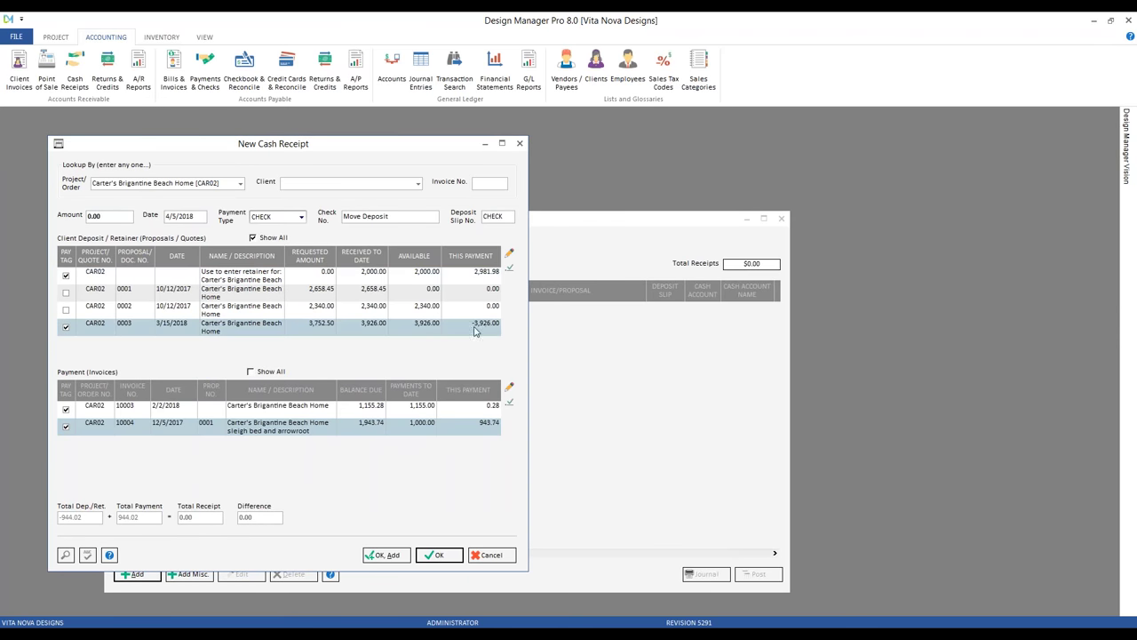
click(475, 331)
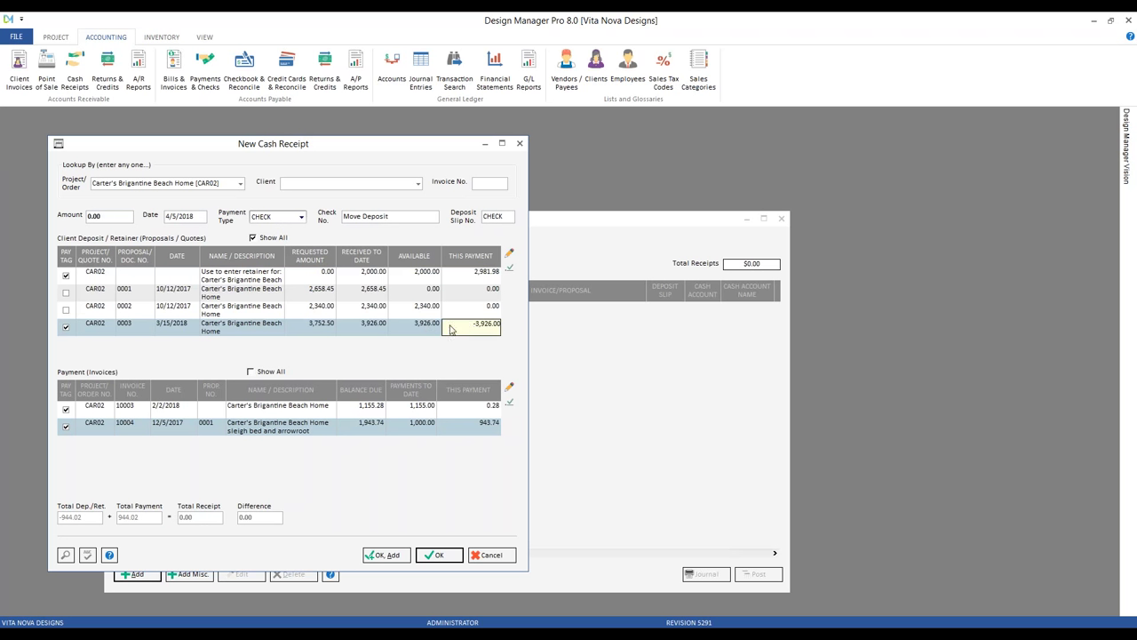
click(459, 278)
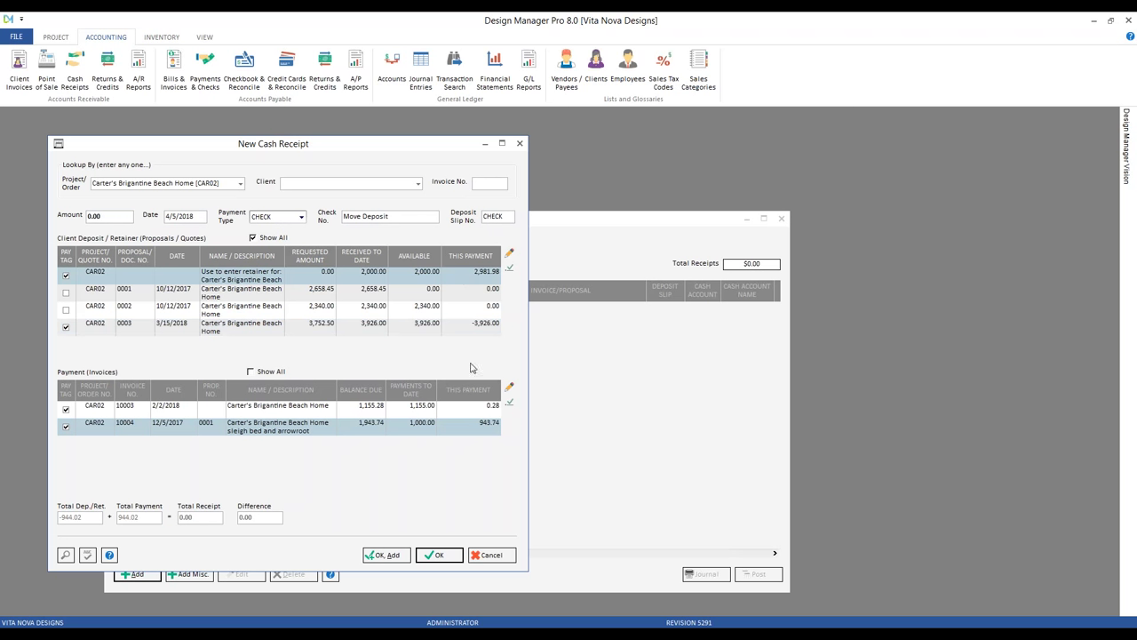
click(457, 427)
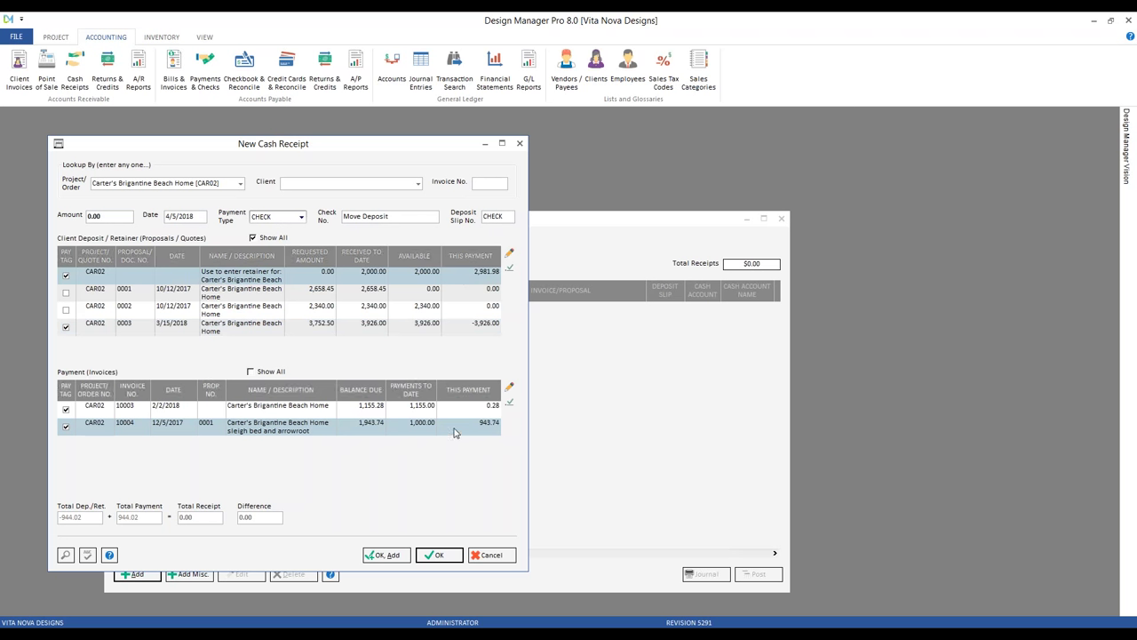
click(454, 432)
key(Return)
click(100, 216)
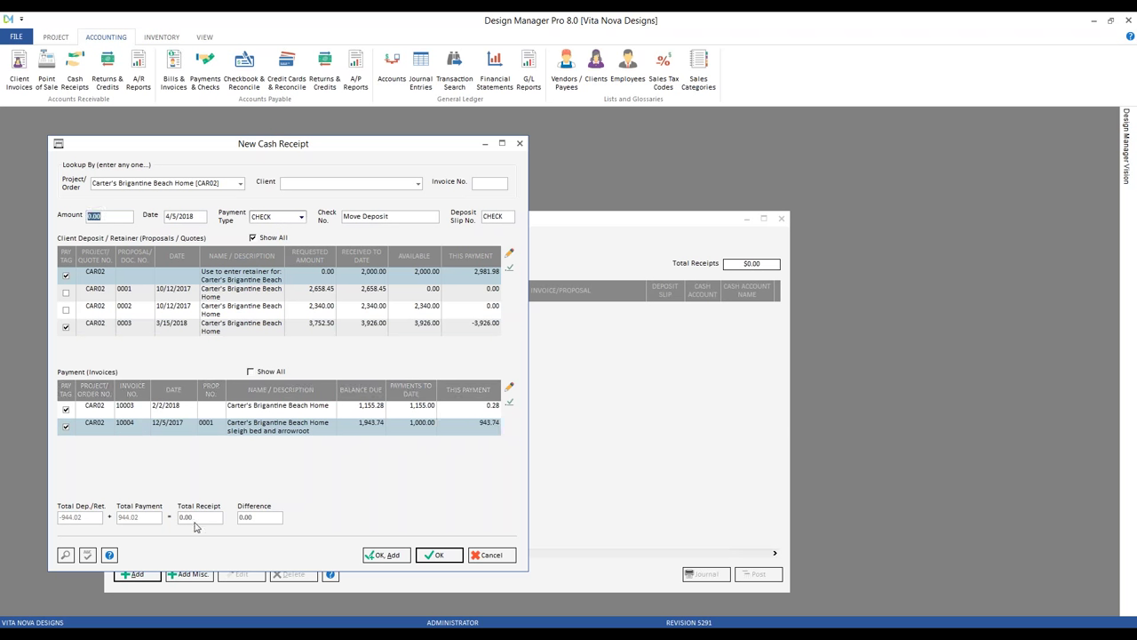
Save the receipt, post the cash receipts into fiscal month 04/2018 and close the receipts list.
click(433, 555)
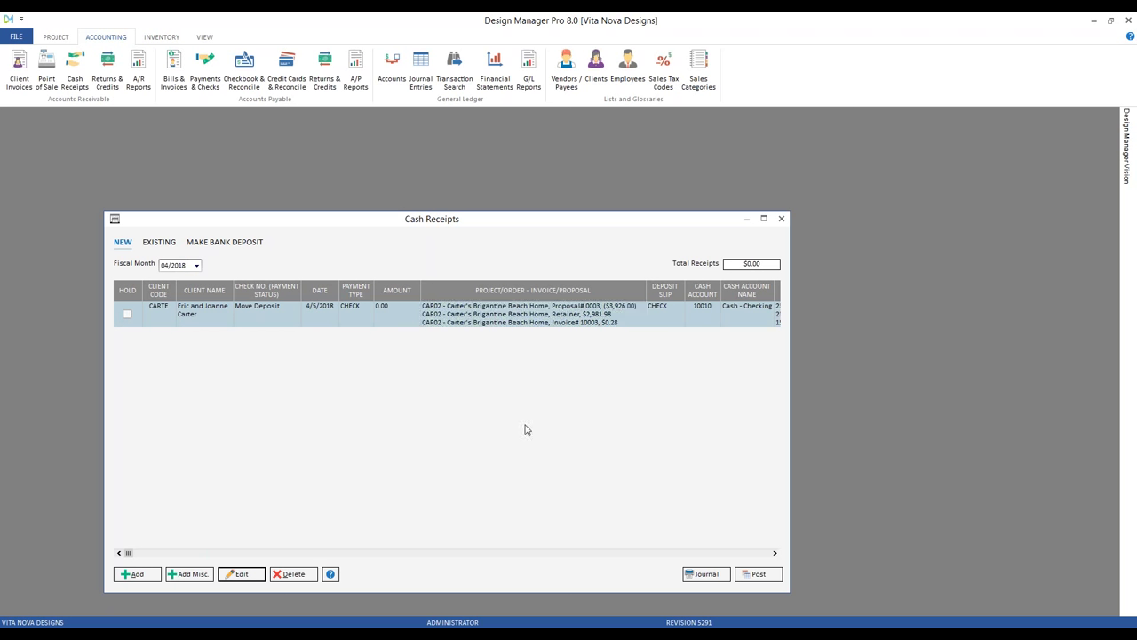
click(763, 576)
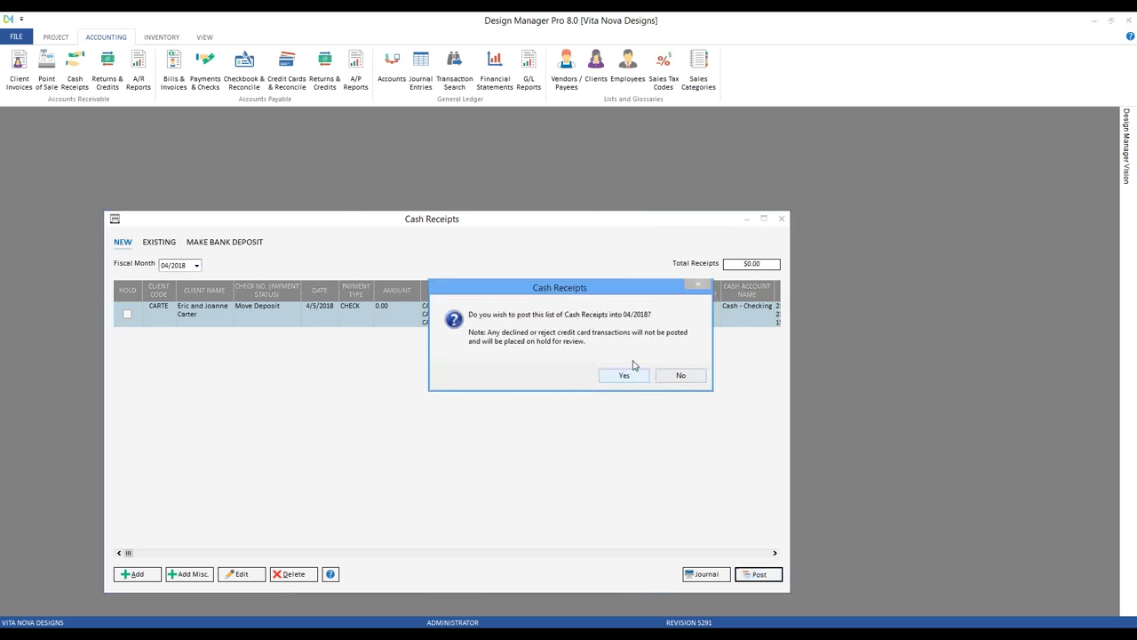
click(622, 376)
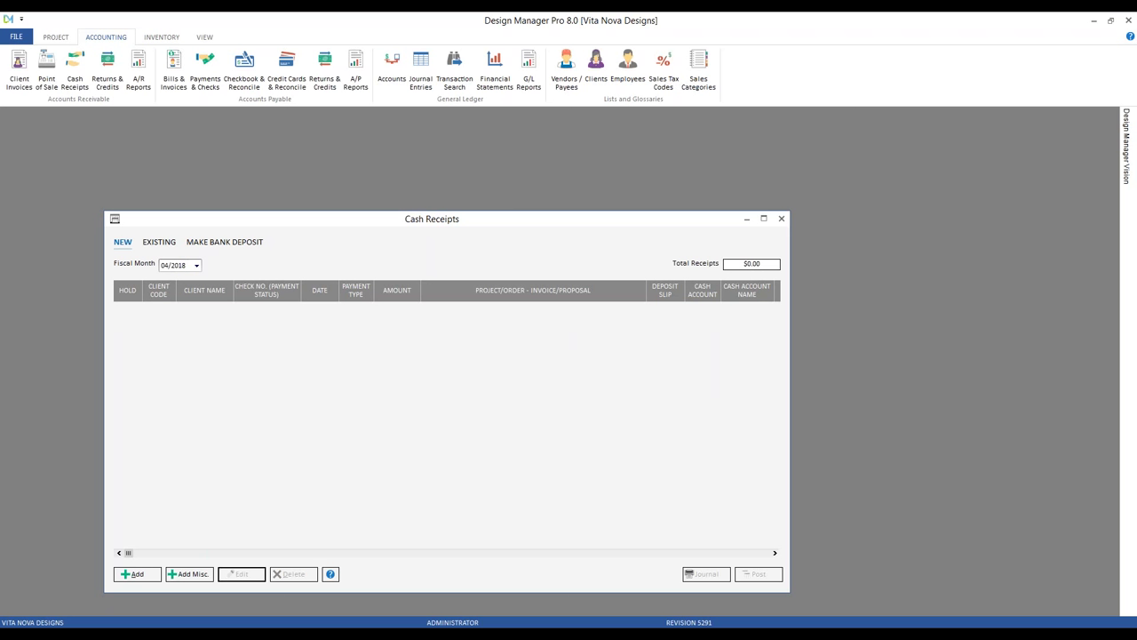
click(780, 219)
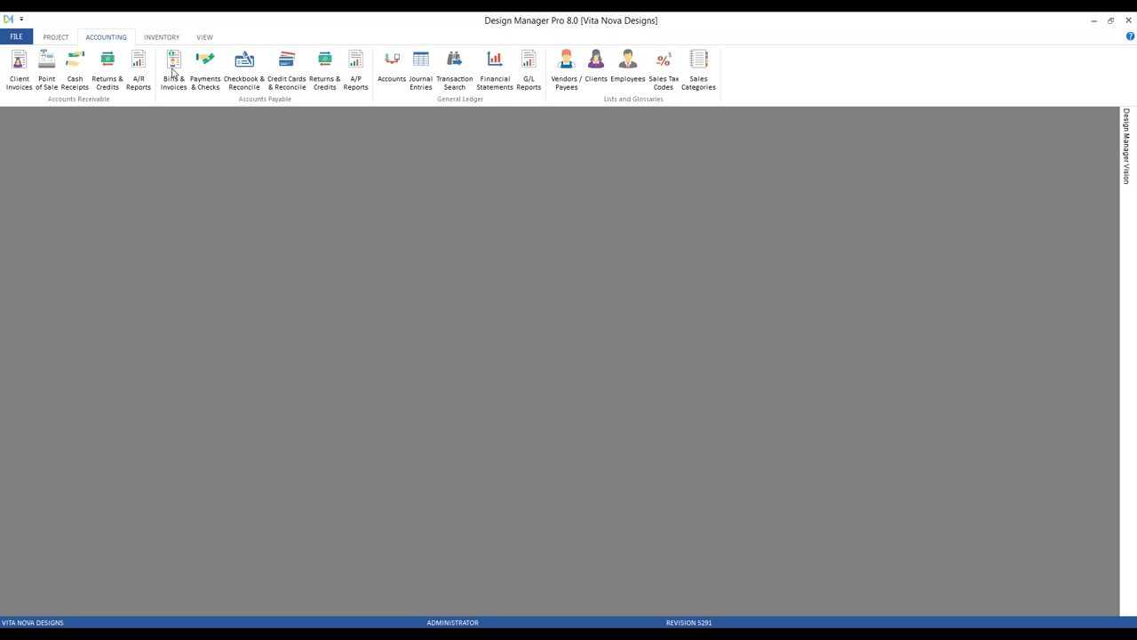
Open the proposals list of project CAR02 and check the received deposit of Wine Cellar proposal 0003.
click(55, 36)
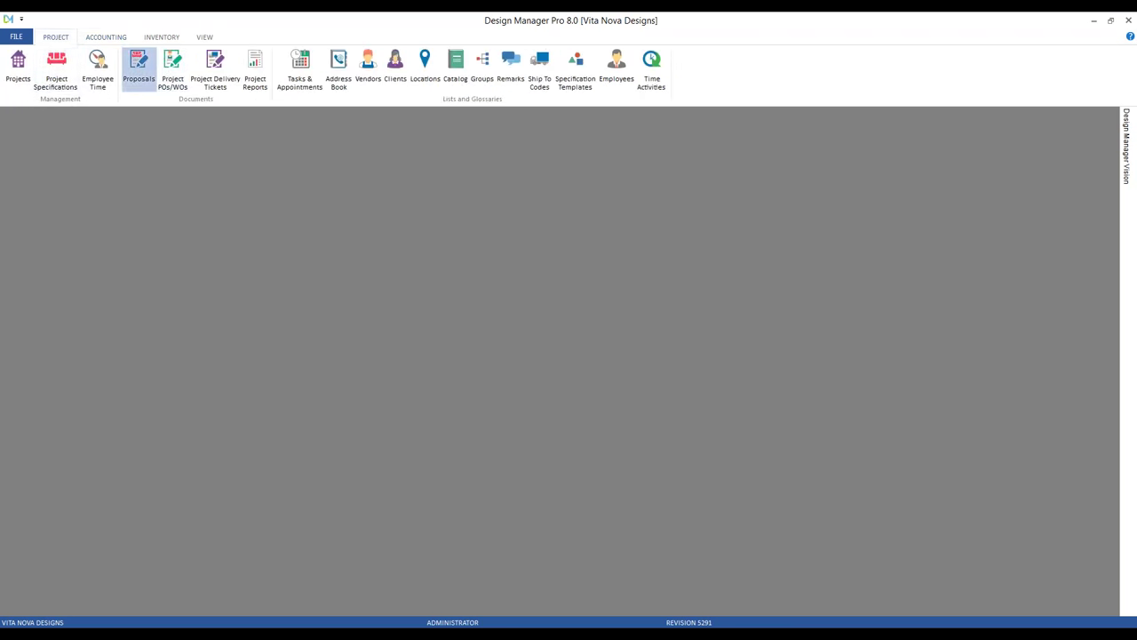
click(139, 67)
text(car)
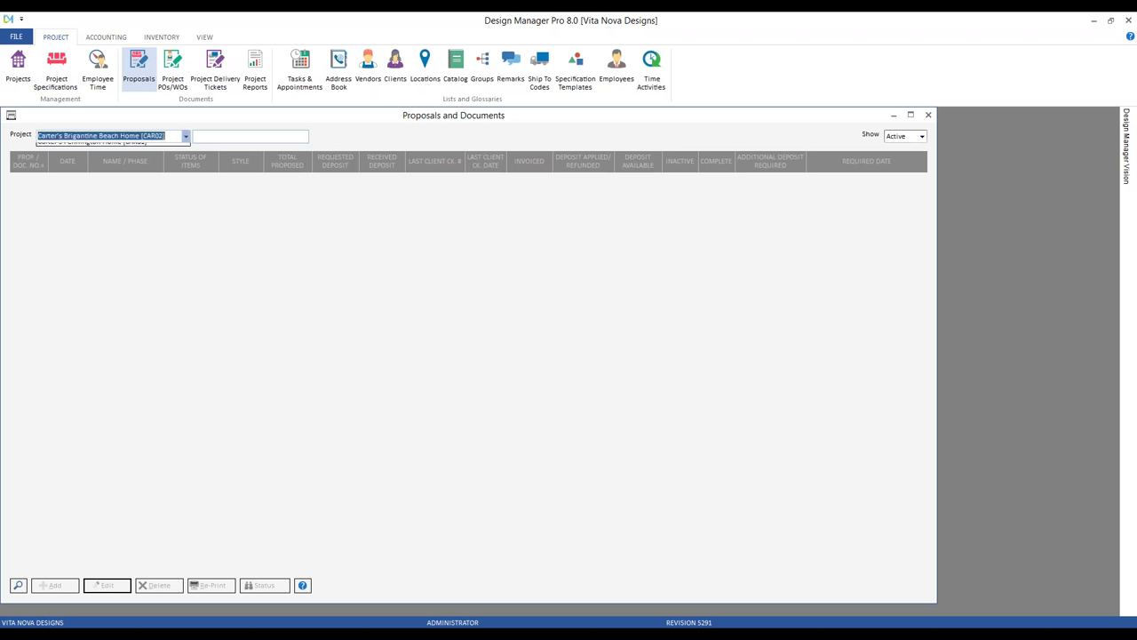
key(Tab)
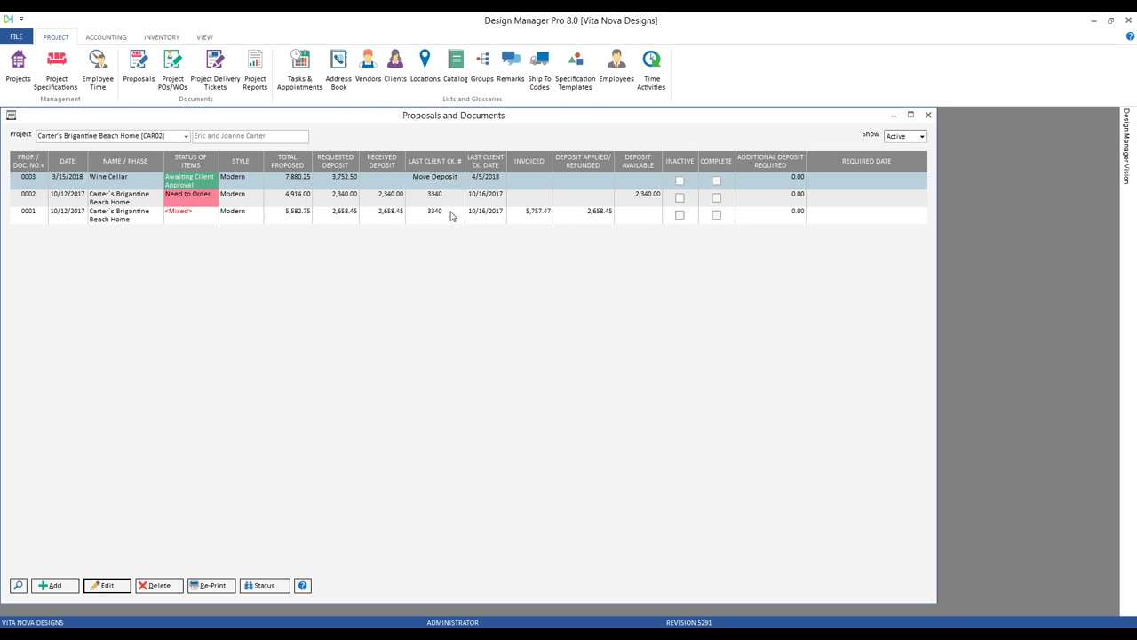
Check the deposit received per item in the status of Wine Cellar proposal 0003, and close the proposals.
click(274, 587)
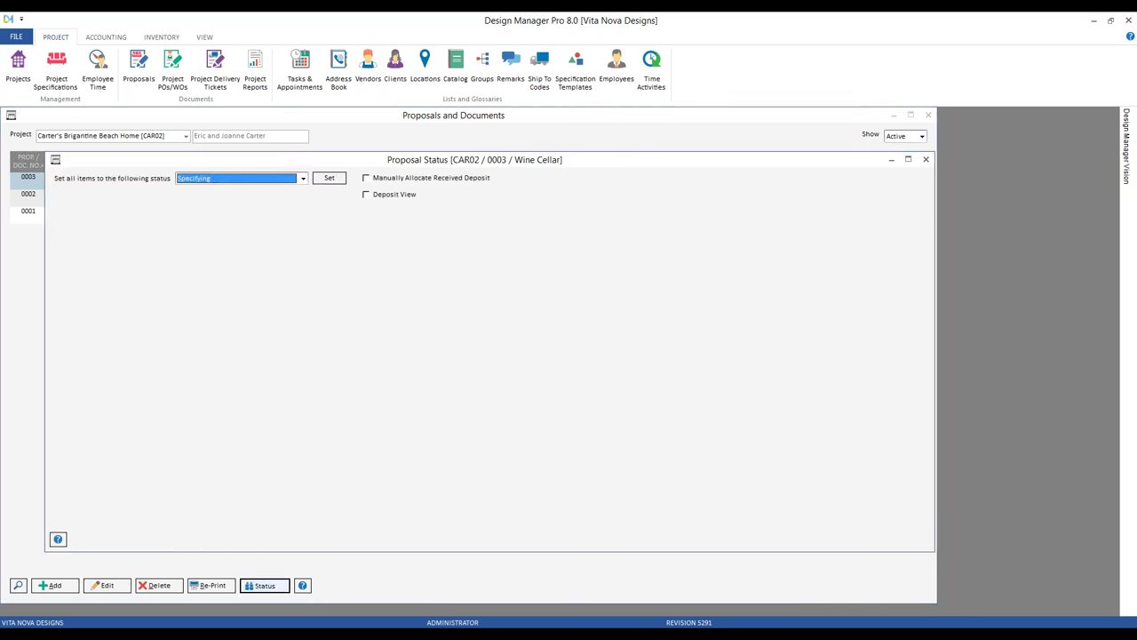
click(536, 273)
click(538, 284)
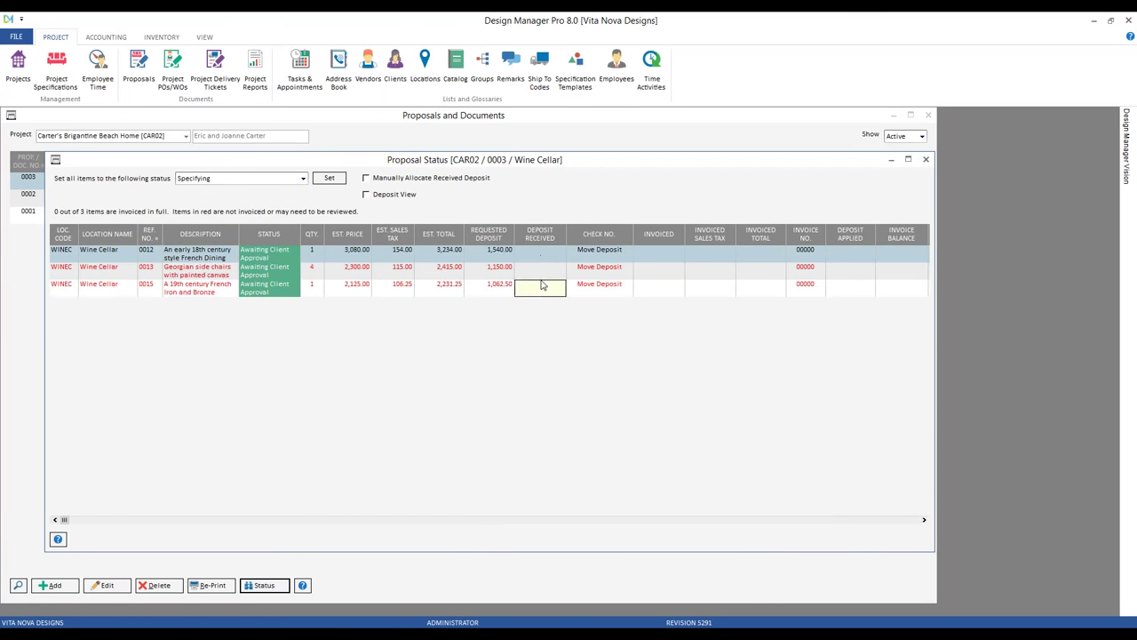
click(927, 159)
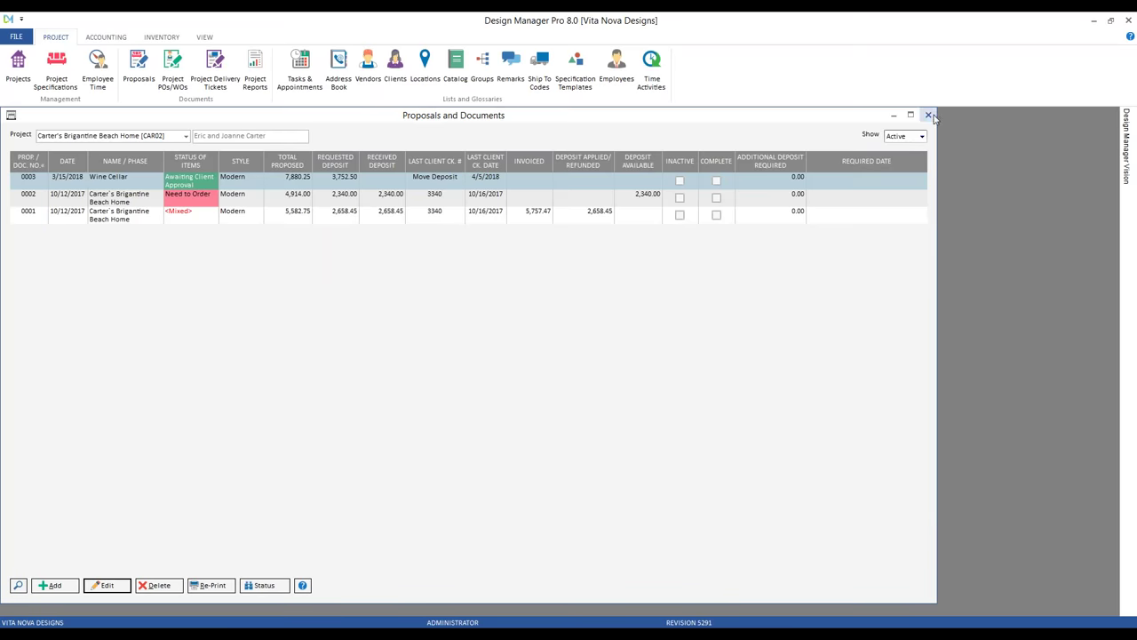
click(928, 115)
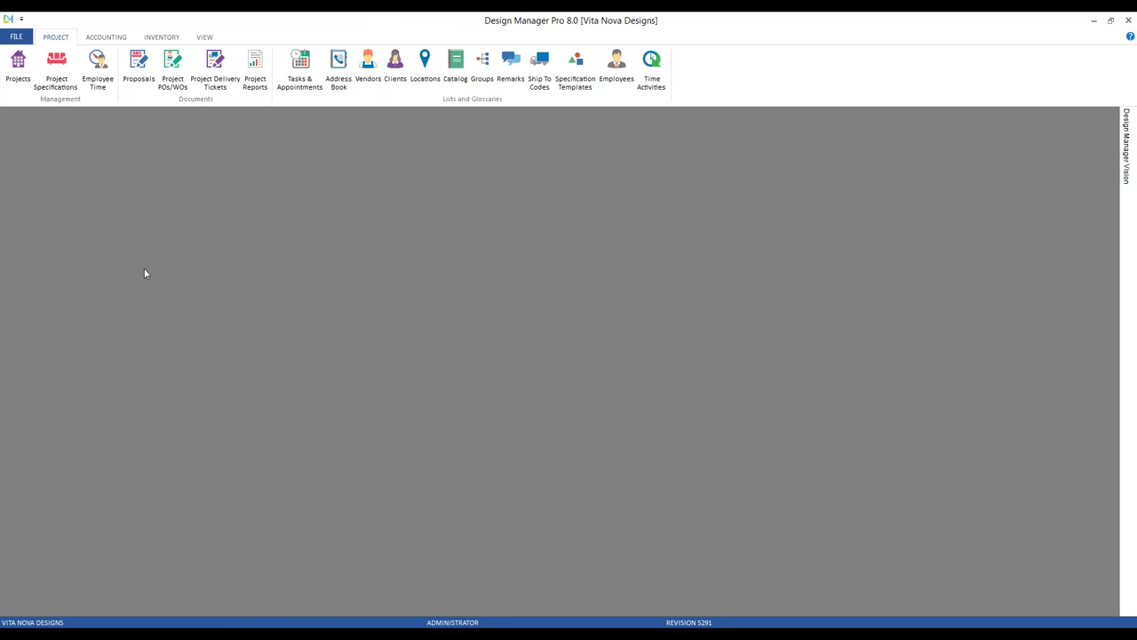
Open the existing client invoices and examine the payments and balance due of both CAR02 invoices.
click(106, 36)
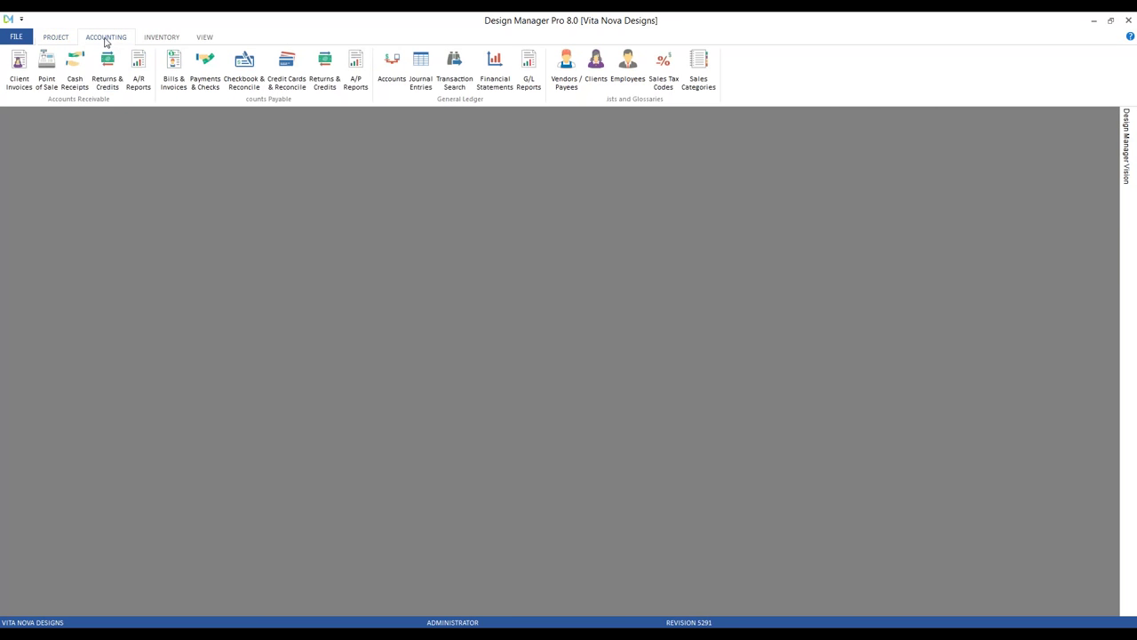
click(20, 69)
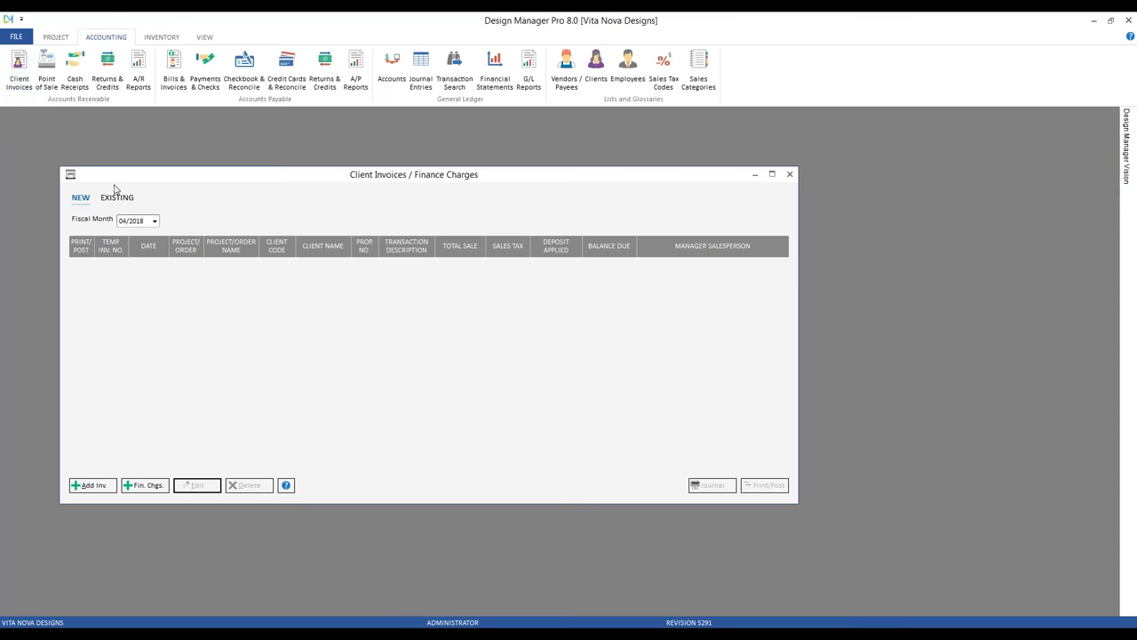
click(117, 198)
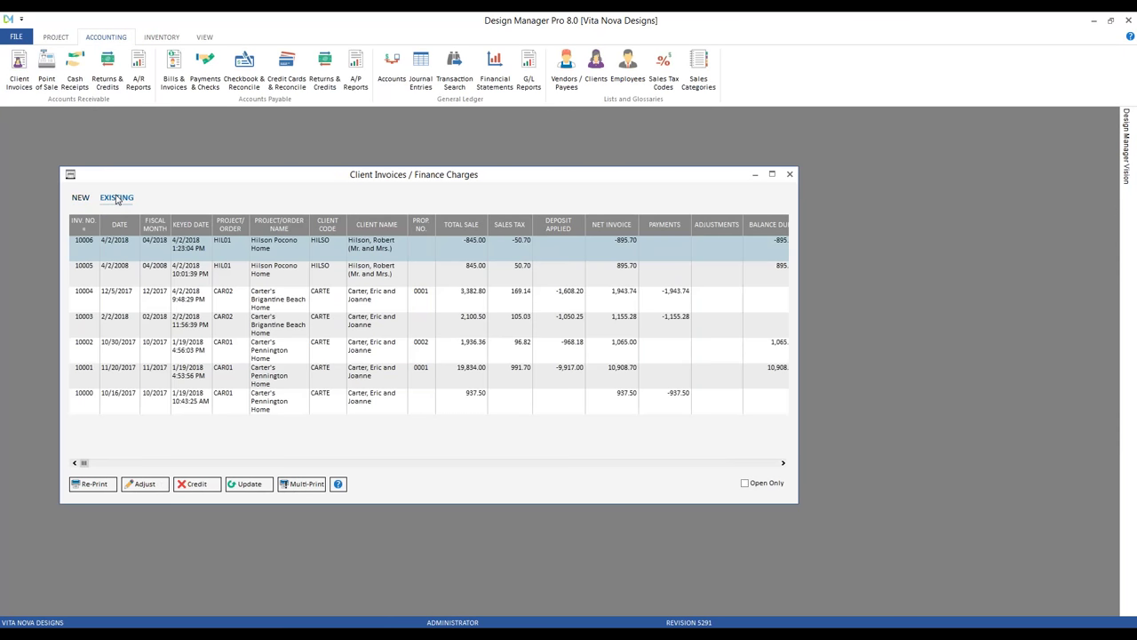
click(136, 329)
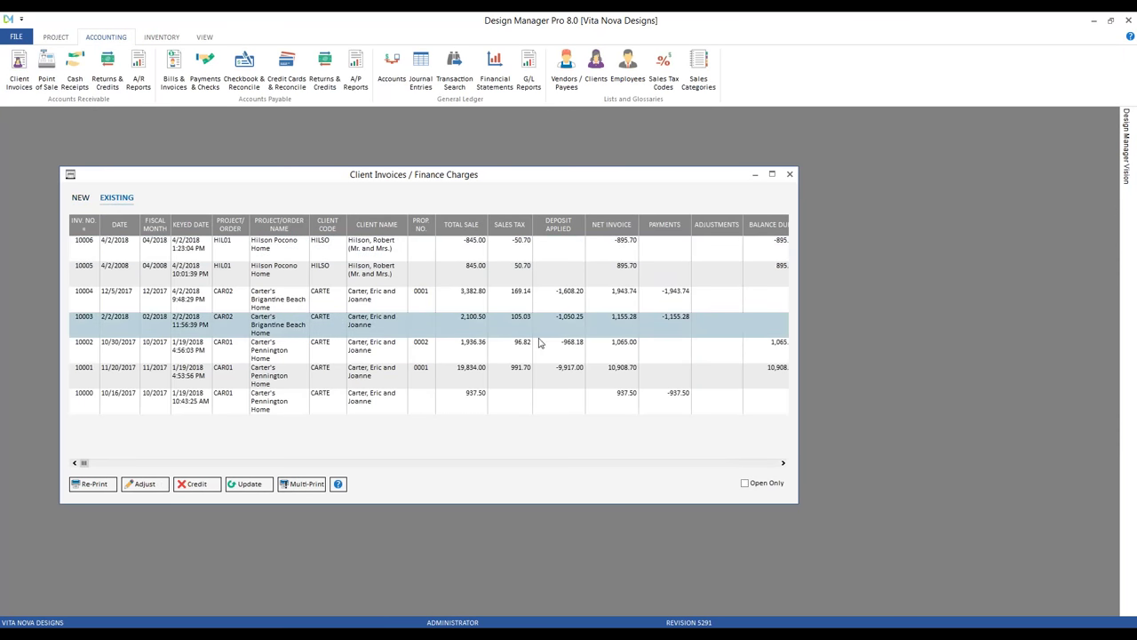
click(662, 306)
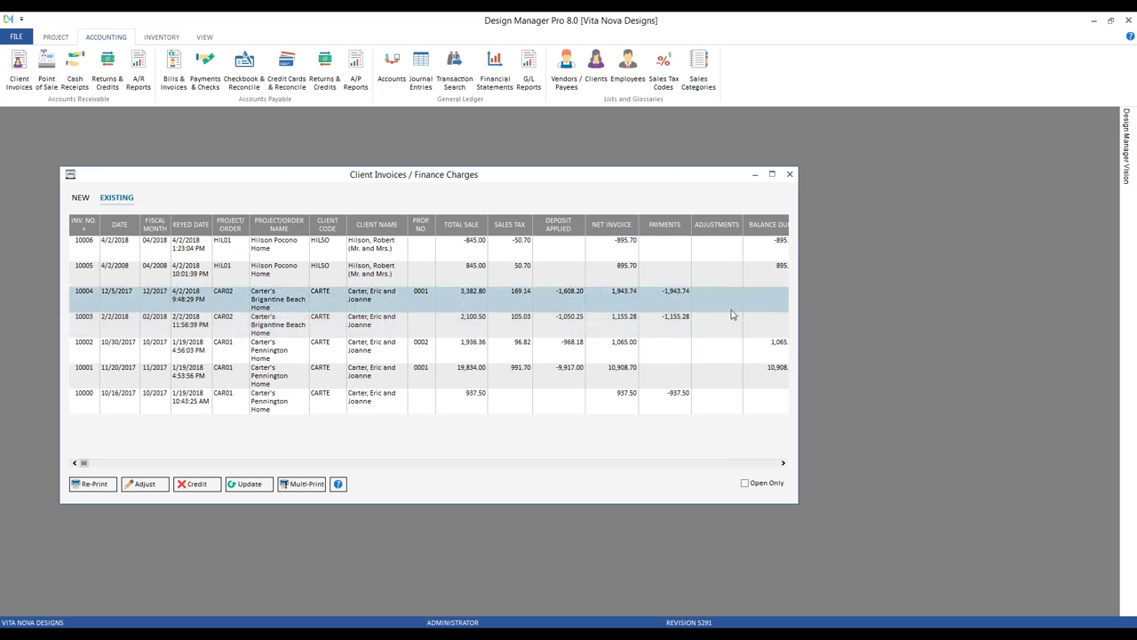
drag(799, 326, 880, 326)
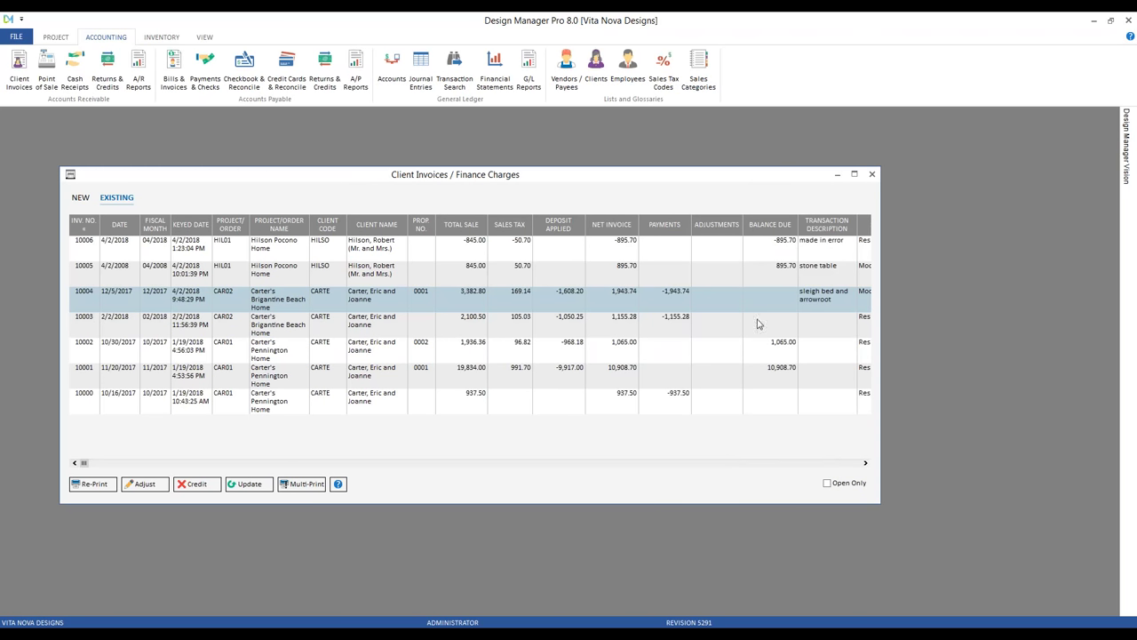
Close the client invoices and open the project status of project CAR02.
click(871, 175)
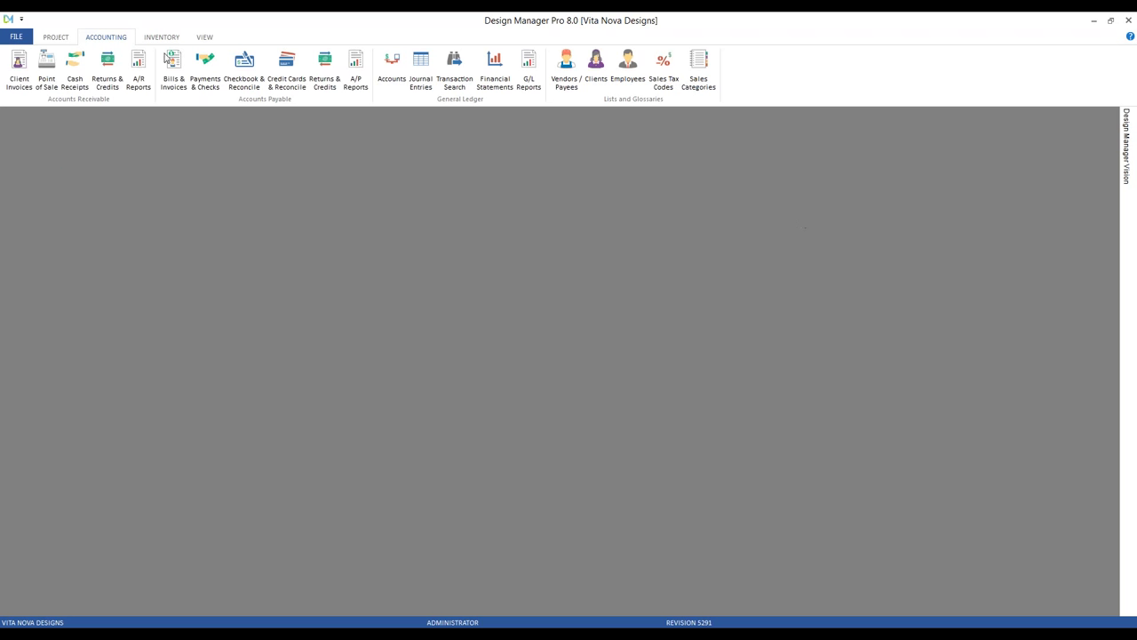
scroll(67, 80, up, 1)
click(19, 69)
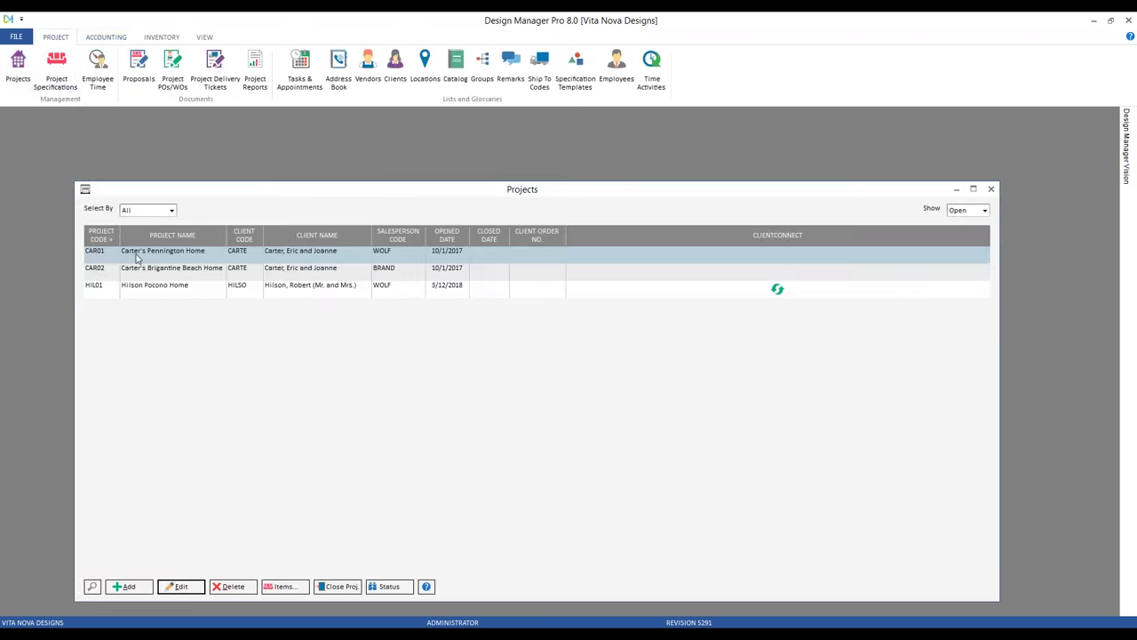
click(211, 276)
click(390, 586)
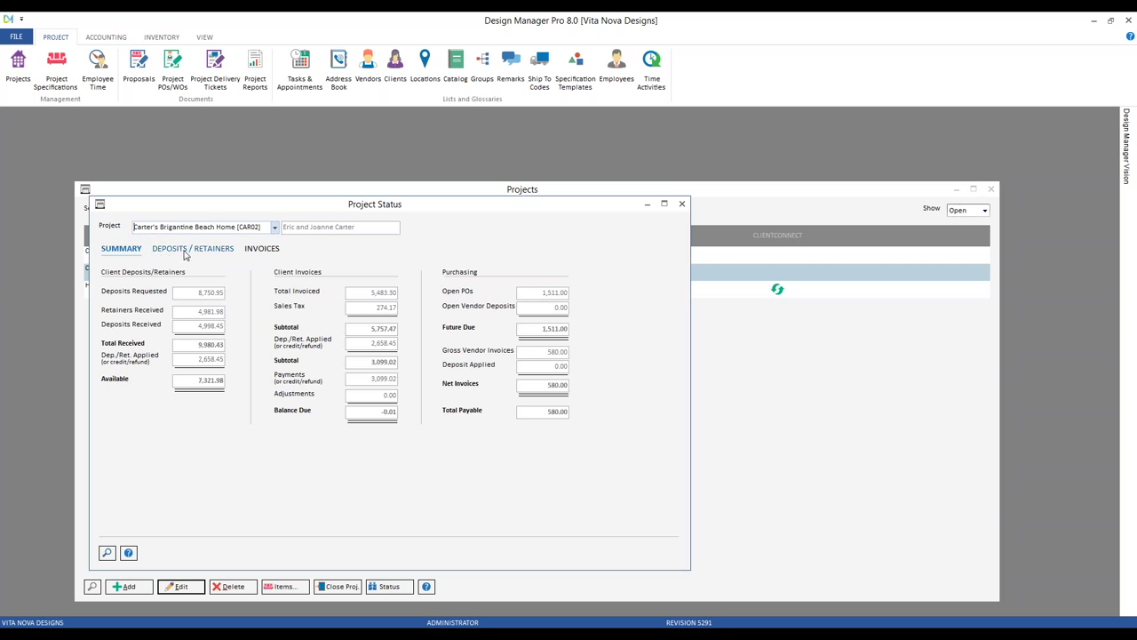
Examine the proposal 0003 deposit and the Move Deposit entries among CAR02's deposits and retainers.
click(185, 250)
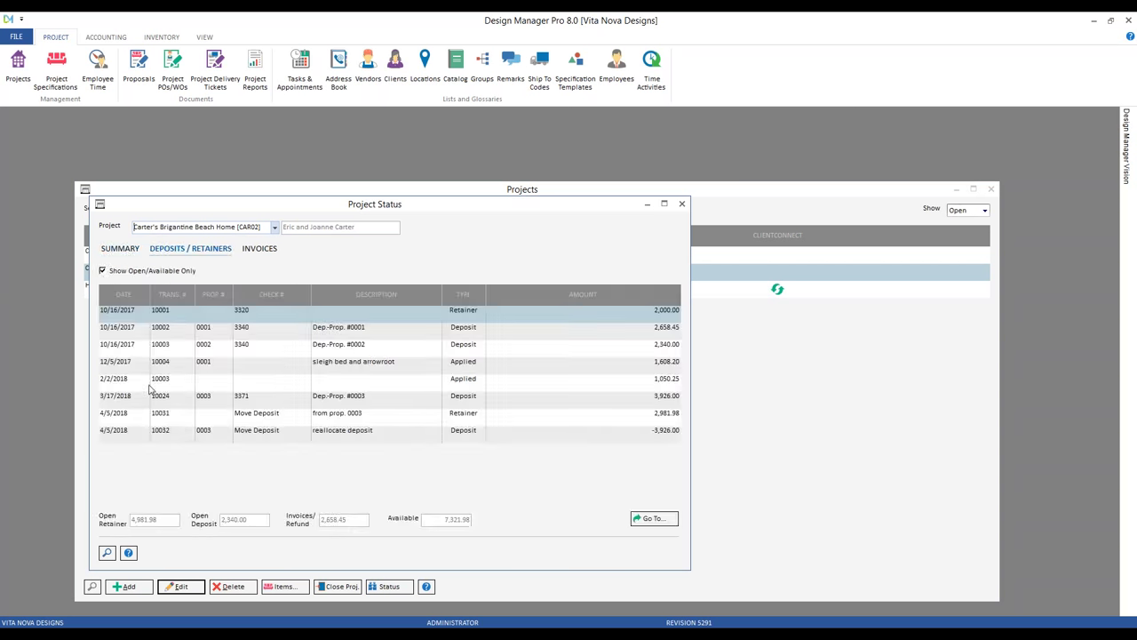
click(462, 400)
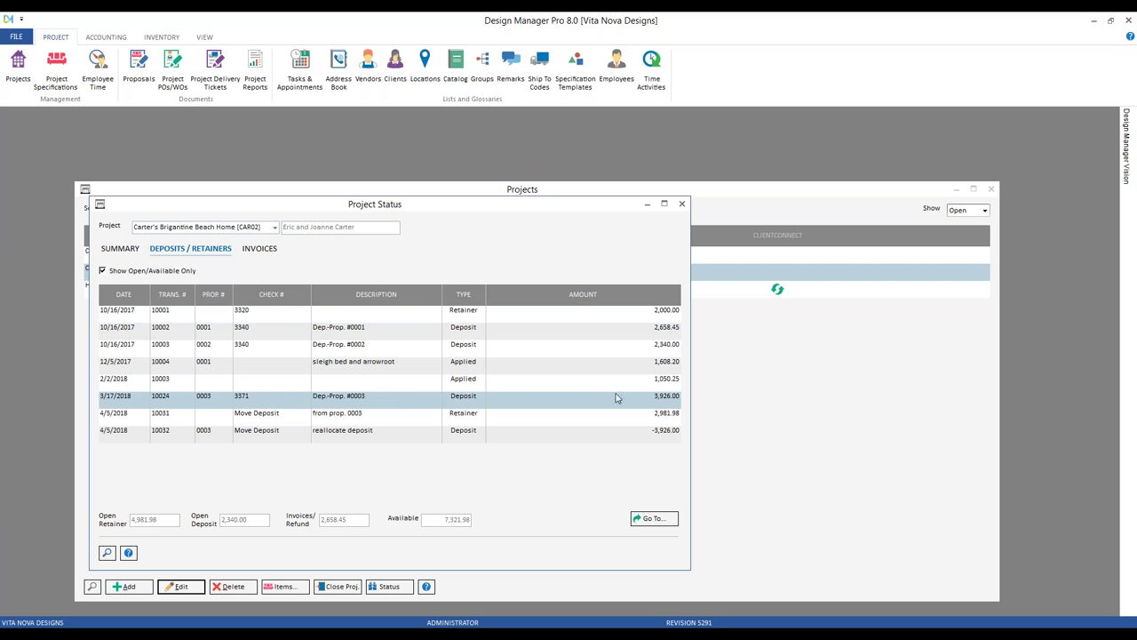
click(550, 434)
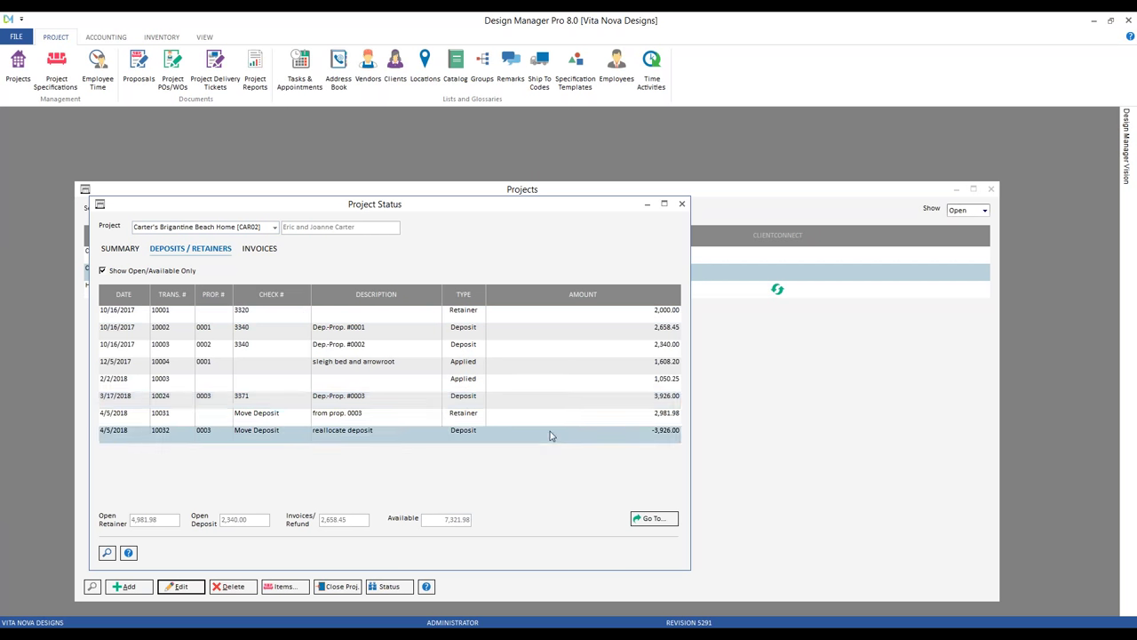
click(524, 417)
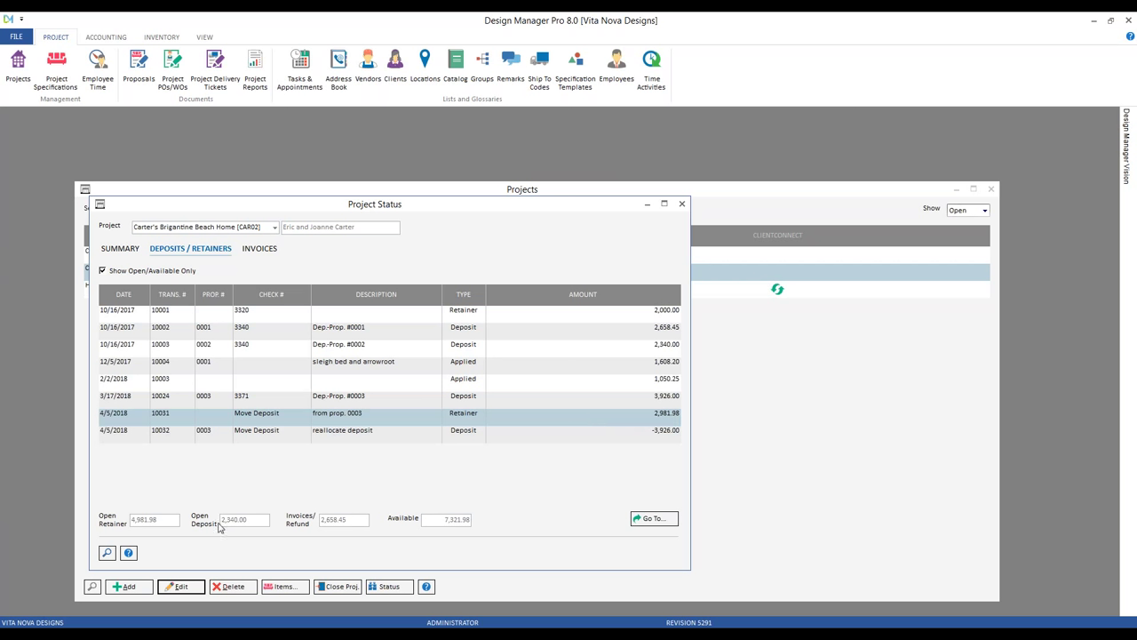
Check all CAR02 invoices in the project status, including those no longer open, and close the status and the projects list.
click(266, 252)
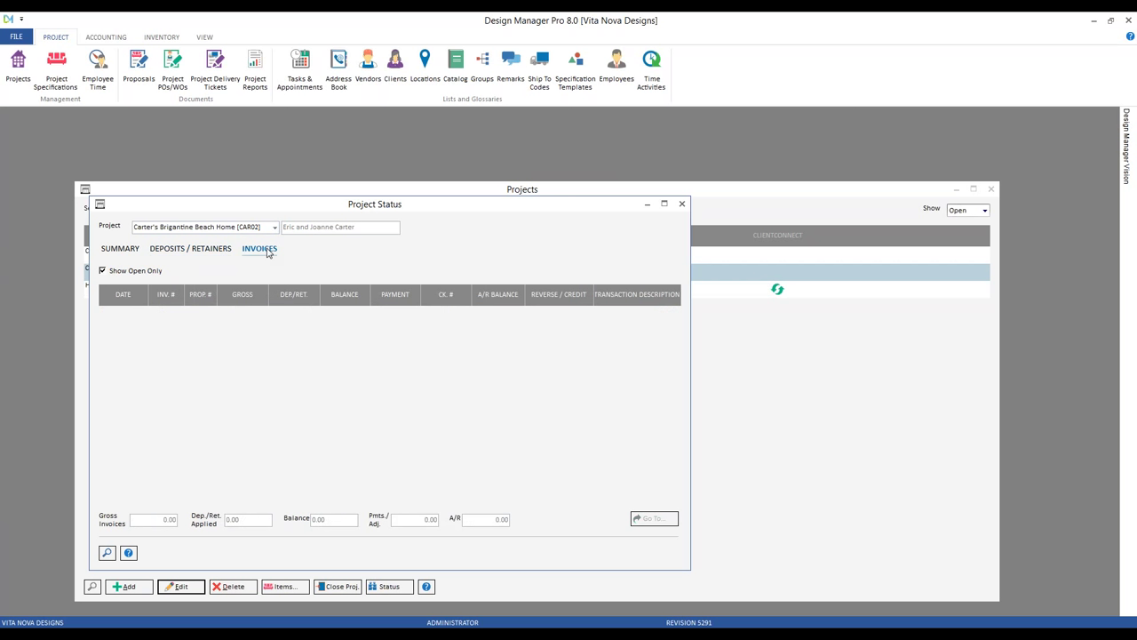
click(147, 272)
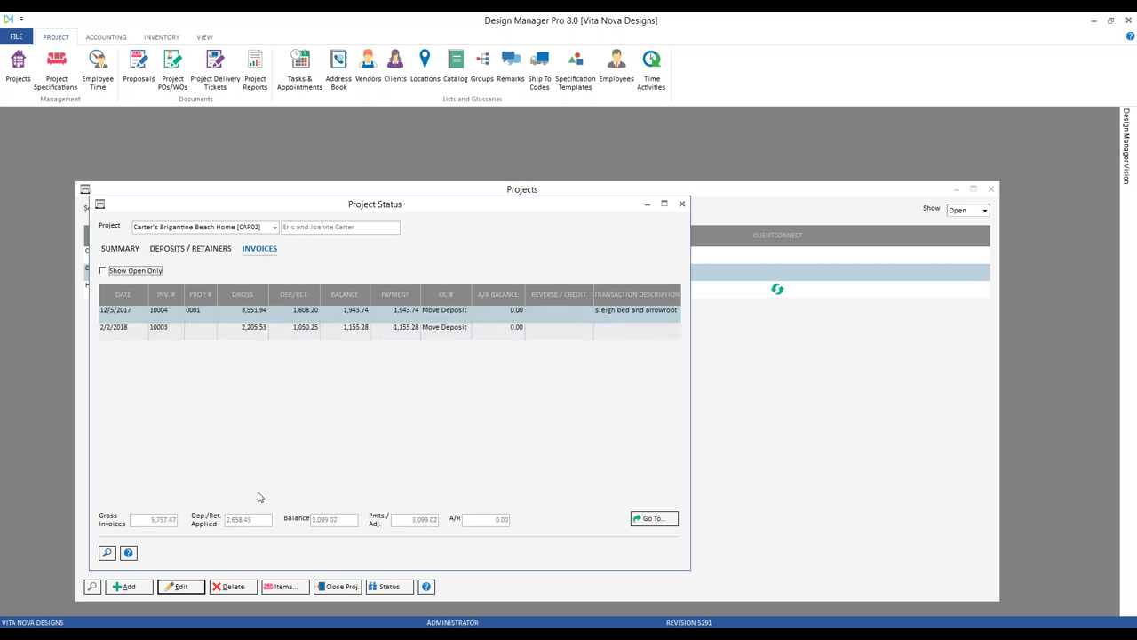
click(502, 330)
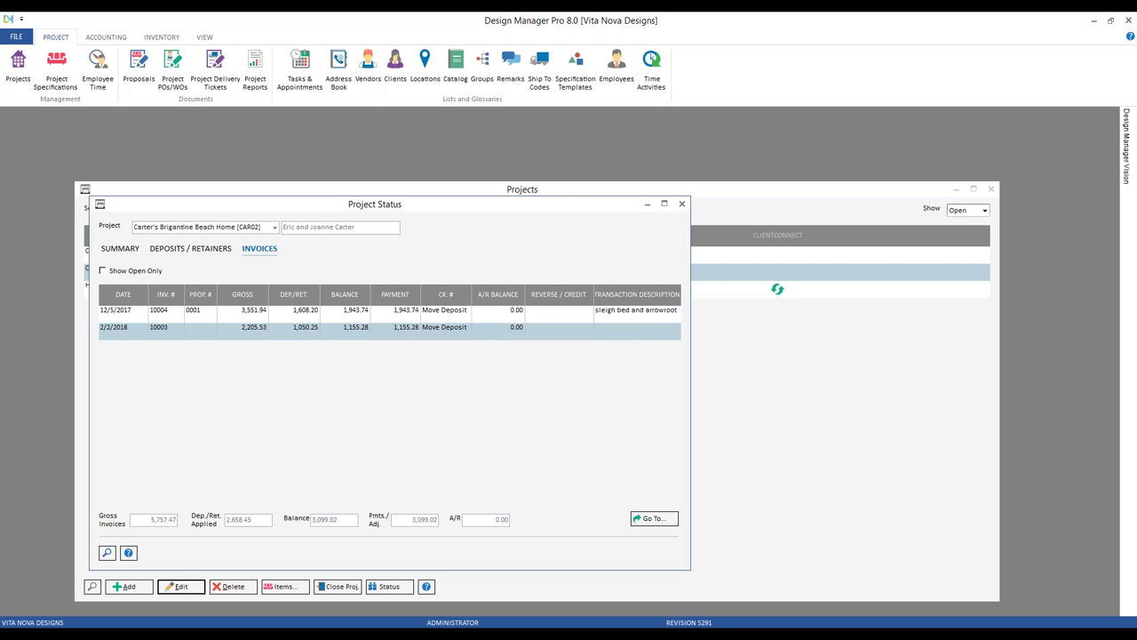
click(681, 203)
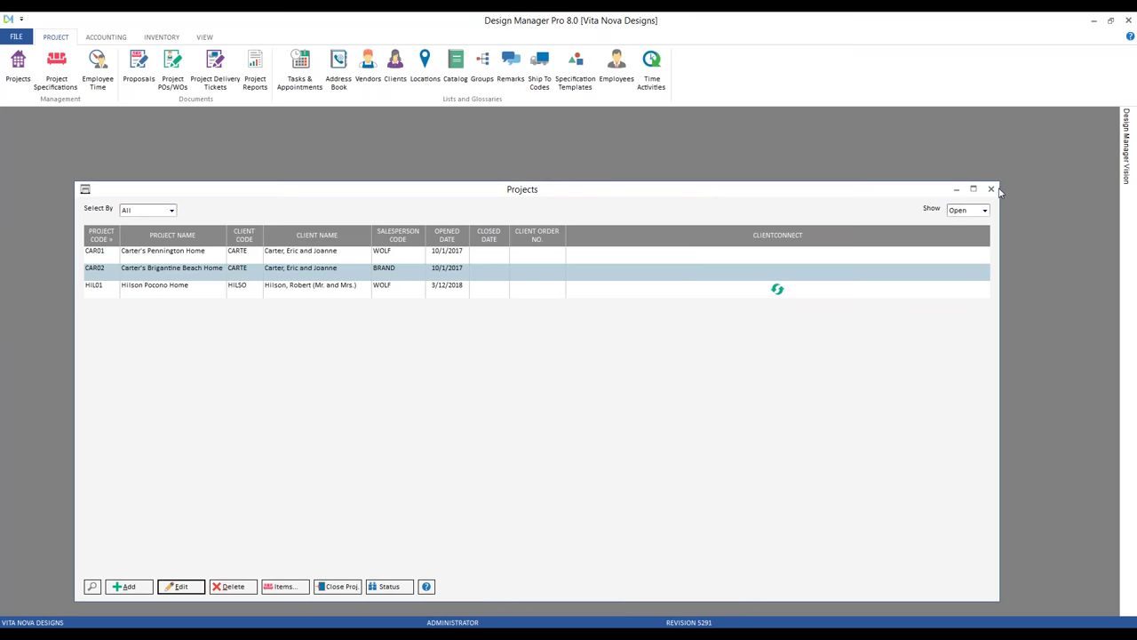
click(991, 190)
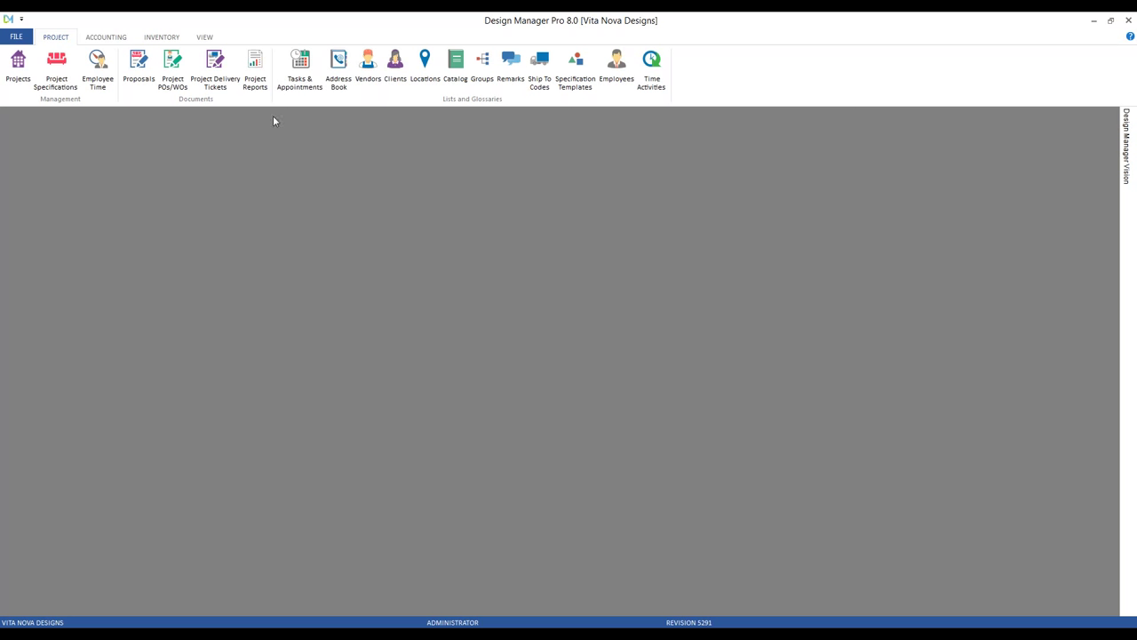
Open the proposals list of project HIL01 and check the deposit received for Outdoor Living Area proposal 0002.
click(139, 73)
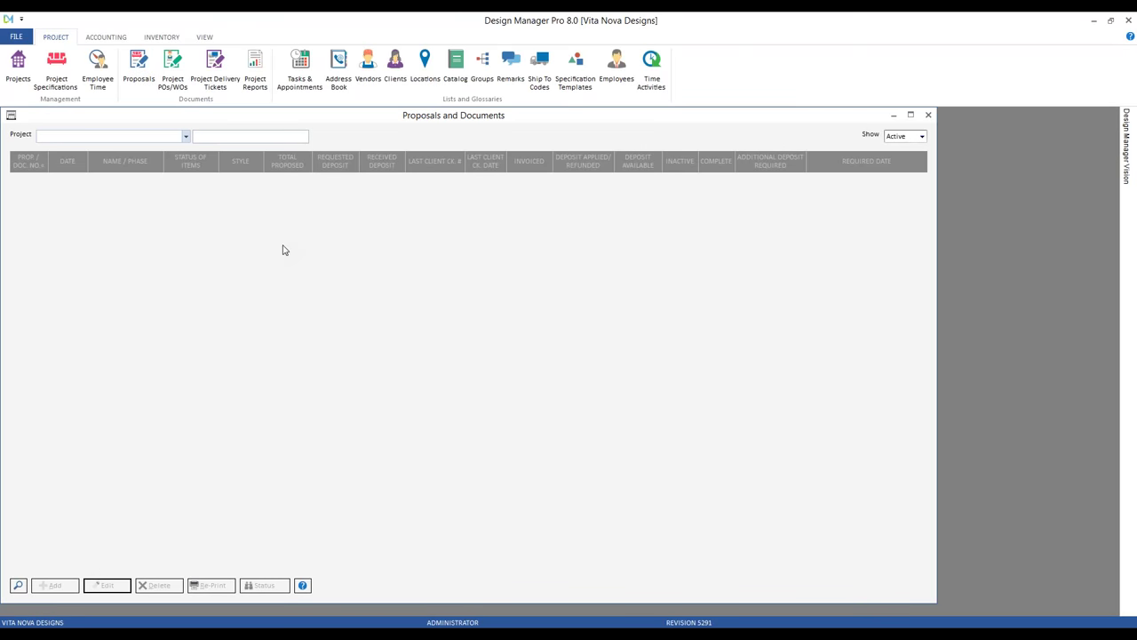
text(hi)
key(Tab)
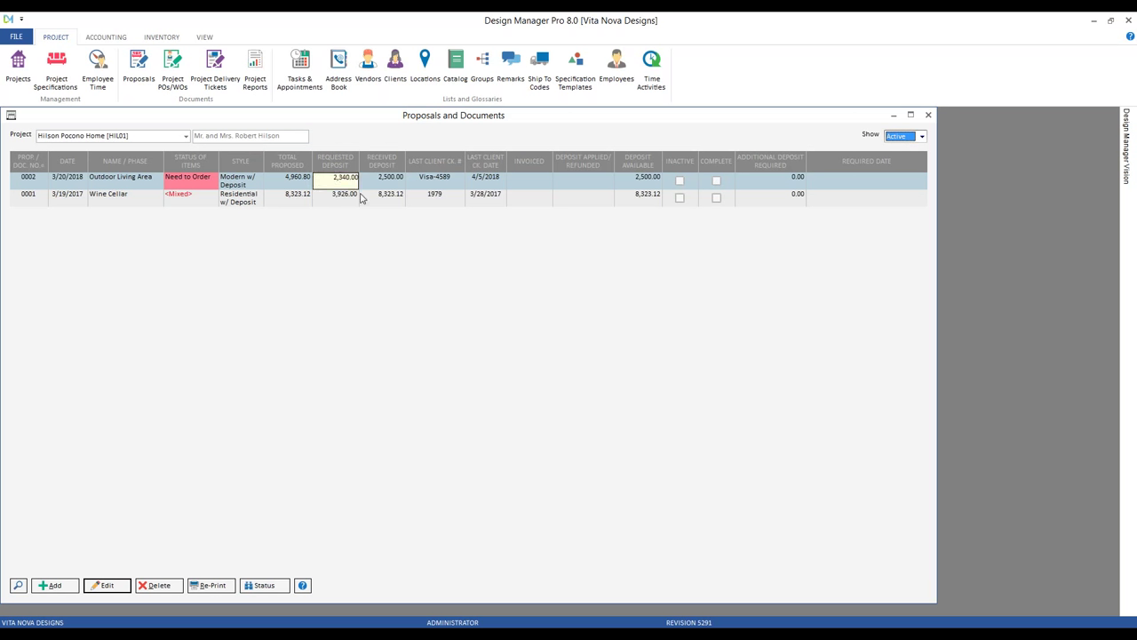
click(400, 184)
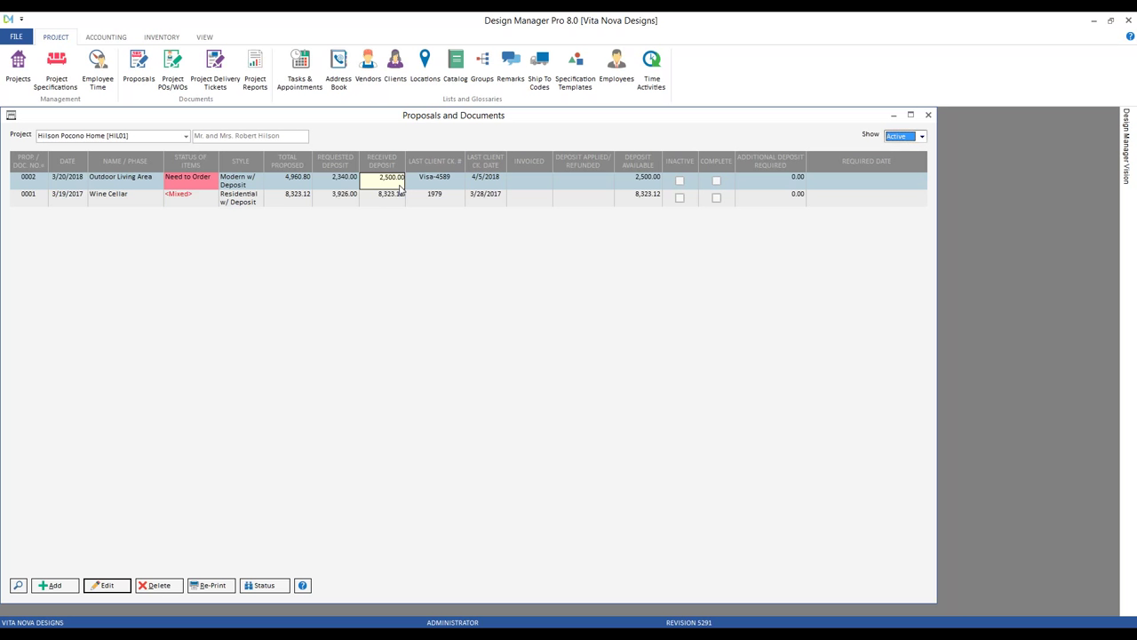
key(Return)
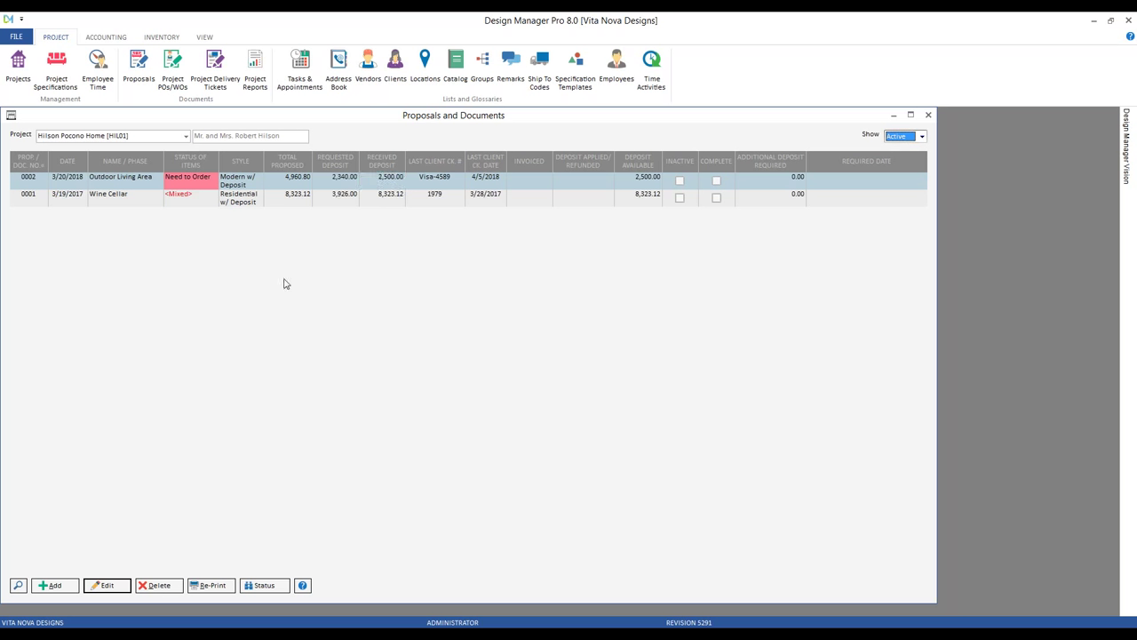
Edit Outdoor Living Area proposal 0002 and calculate an additional deposit request of 25 percent.
click(110, 585)
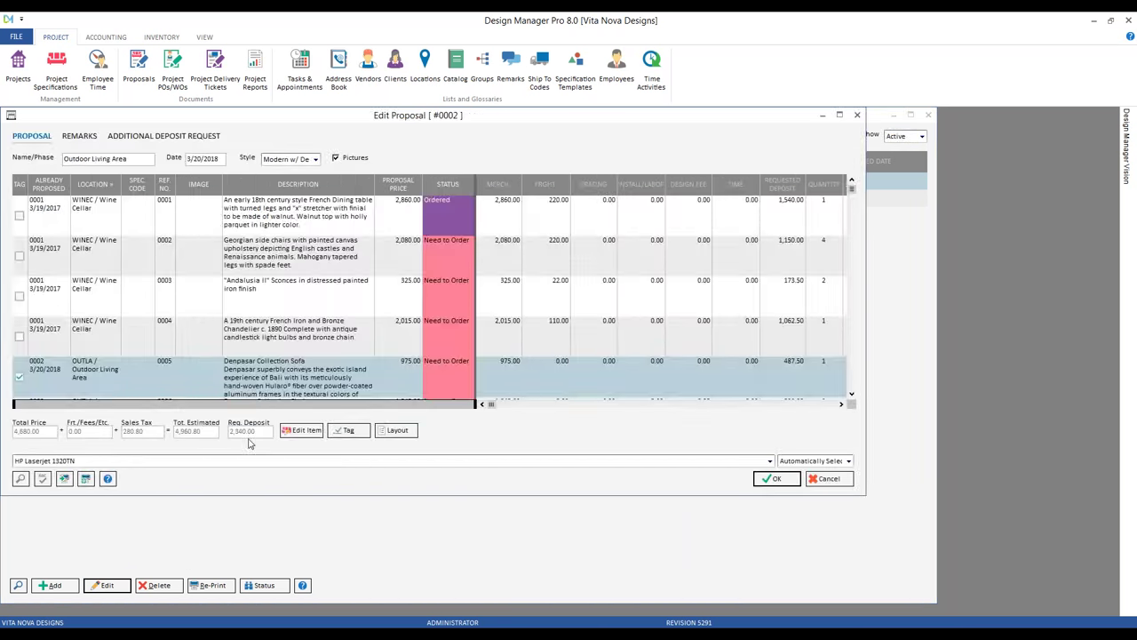
click(204, 138)
drag(195, 124, 267, 159)
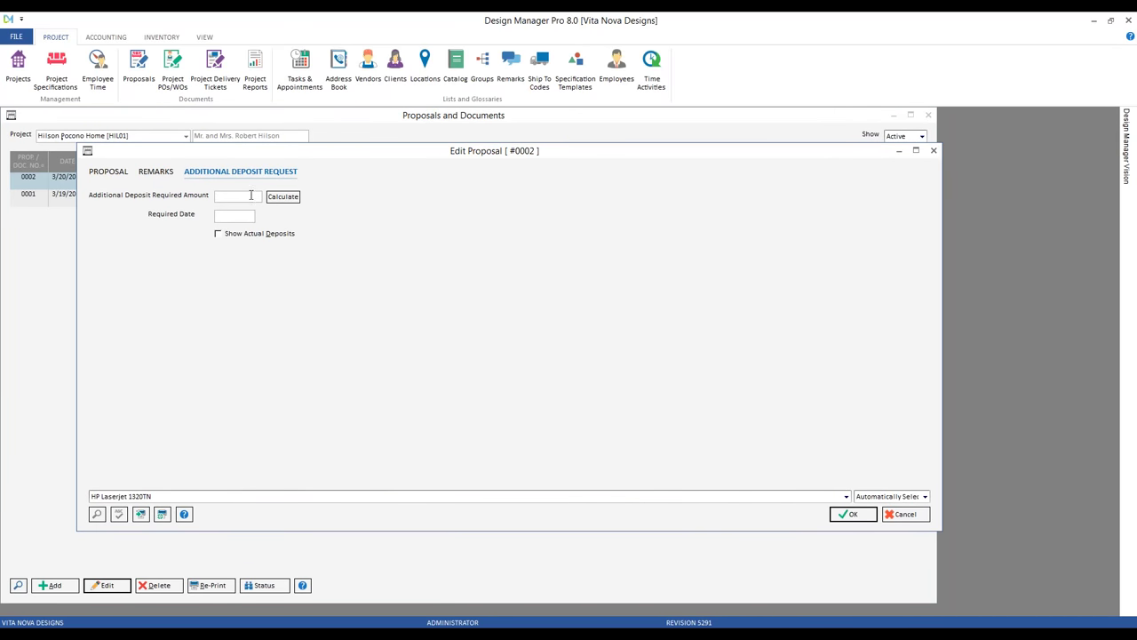
click(250, 195)
click(284, 197)
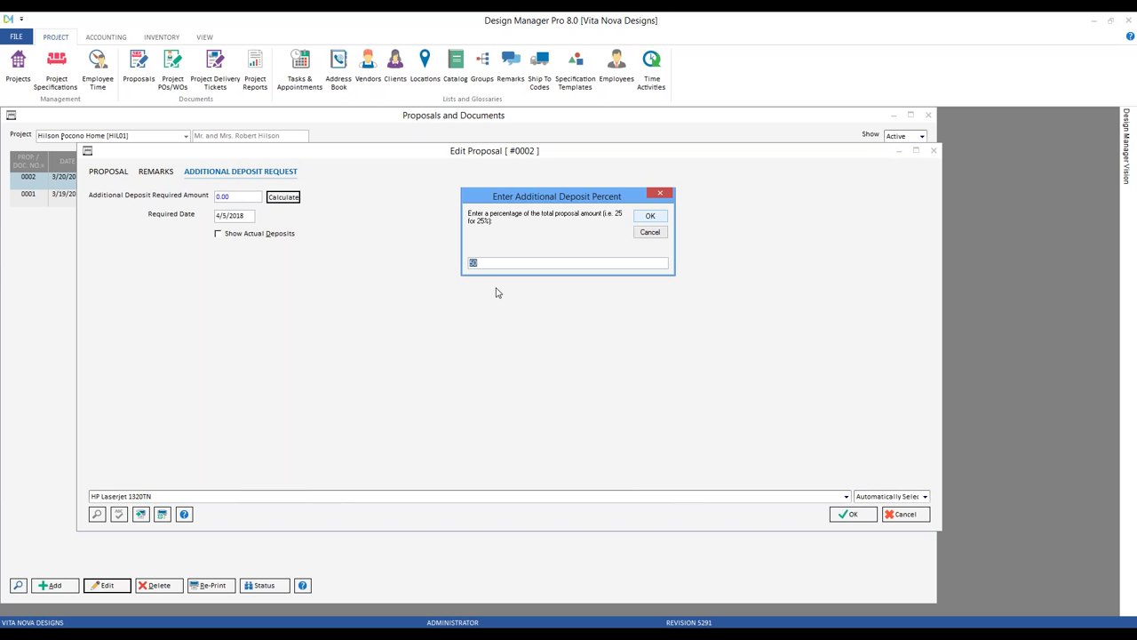
text(25)
key(Return)
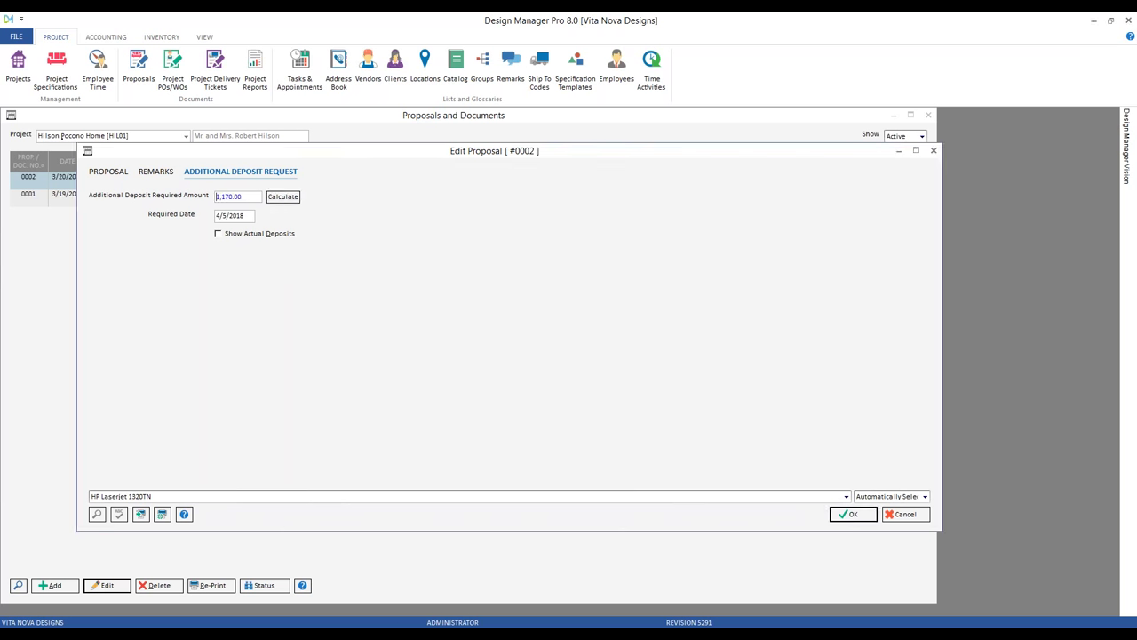
Include the actual deposits in the additional deposit request of proposal 0002 and generate the proposal's print preview.
click(237, 215)
click(229, 235)
click(852, 515)
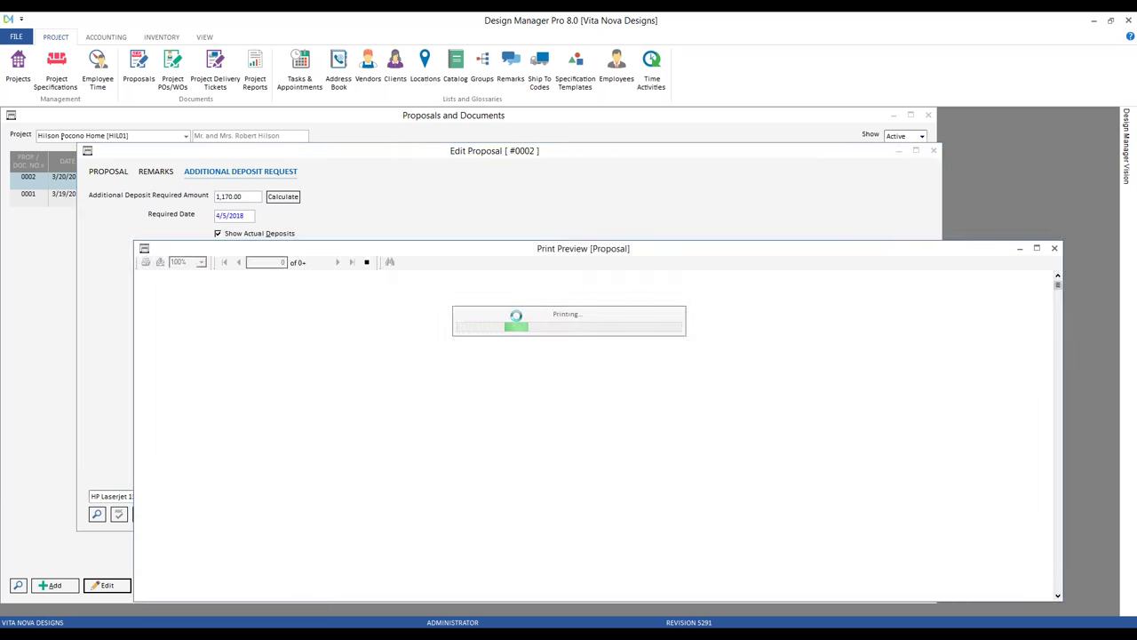
Review both pages of the proposal 0002 preview and close it, keeping the additional deposit request.
drag(474, 250, 369, 109)
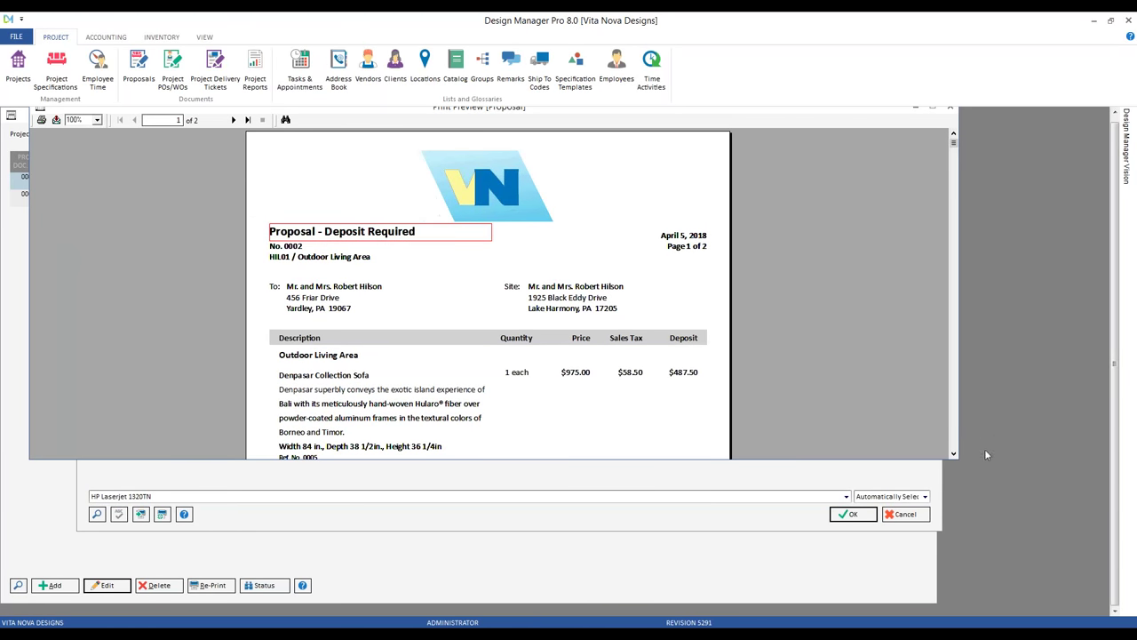
drag(960, 459, 998, 577)
scroll(508, 364, down, 3)
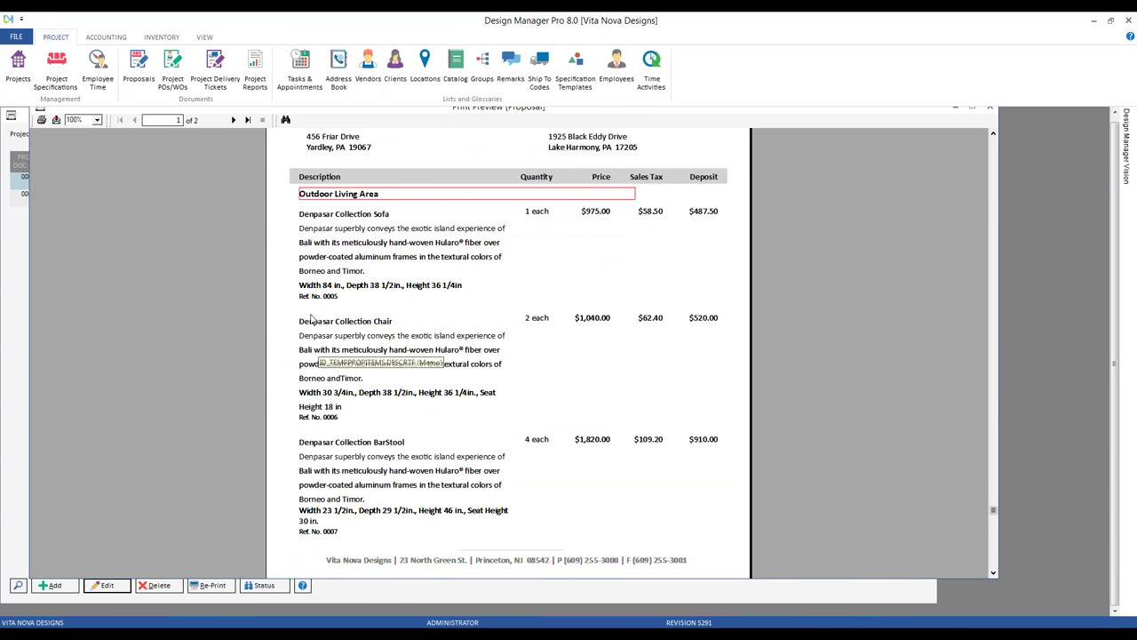
click(234, 120)
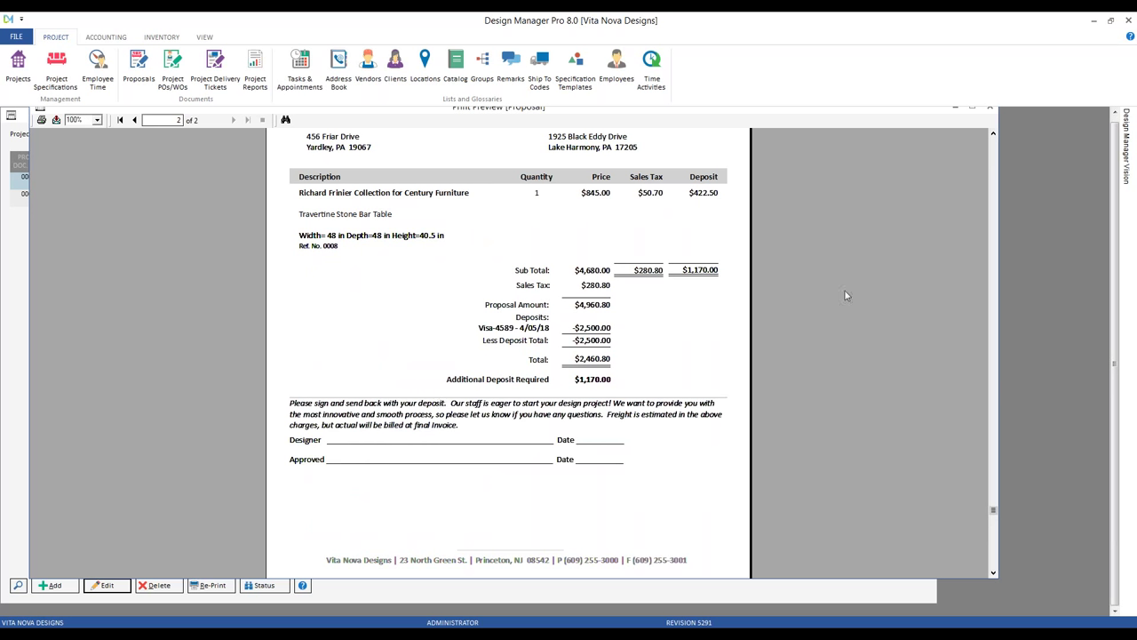
click(990, 108)
click(541, 353)
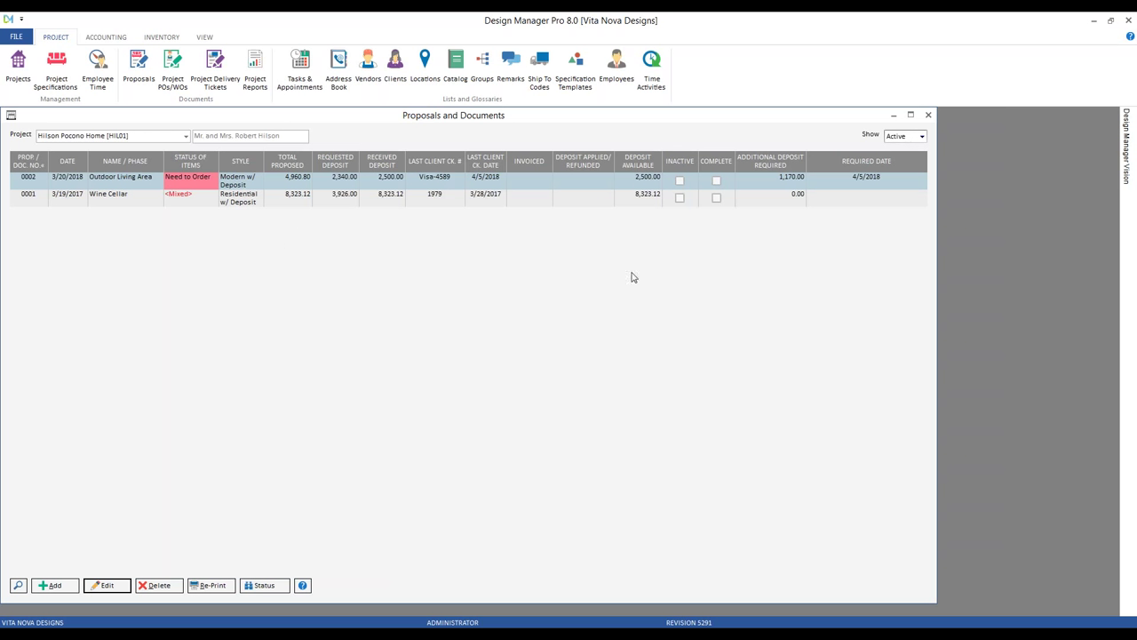
Check the additional deposit required and its required date for proposal 0002 in the proposals list.
click(781, 186)
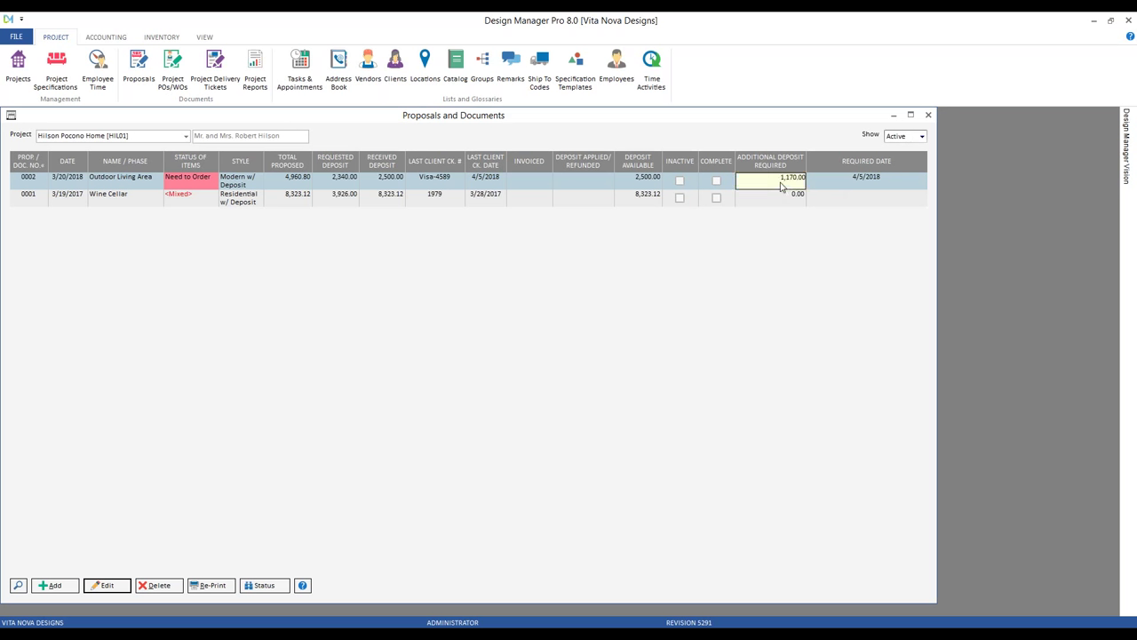
click(823, 186)
click(824, 185)
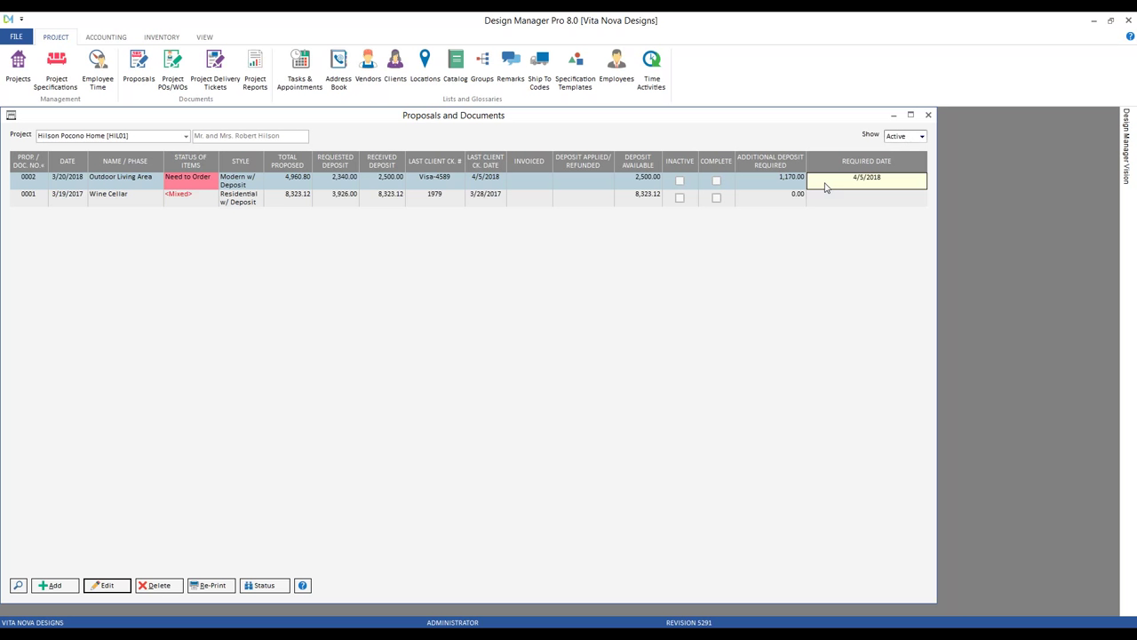
key(Return)
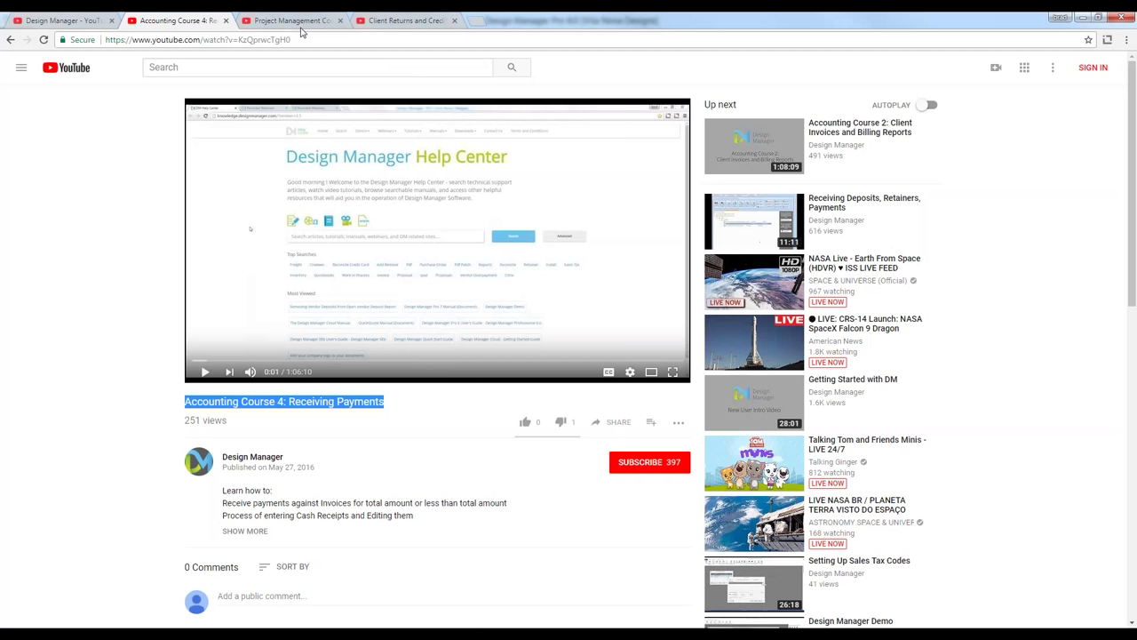
View the YouTube page of the video "Project Management Course 1: Proposals" in the browser and return to Design Manager Pro.
click(299, 20)
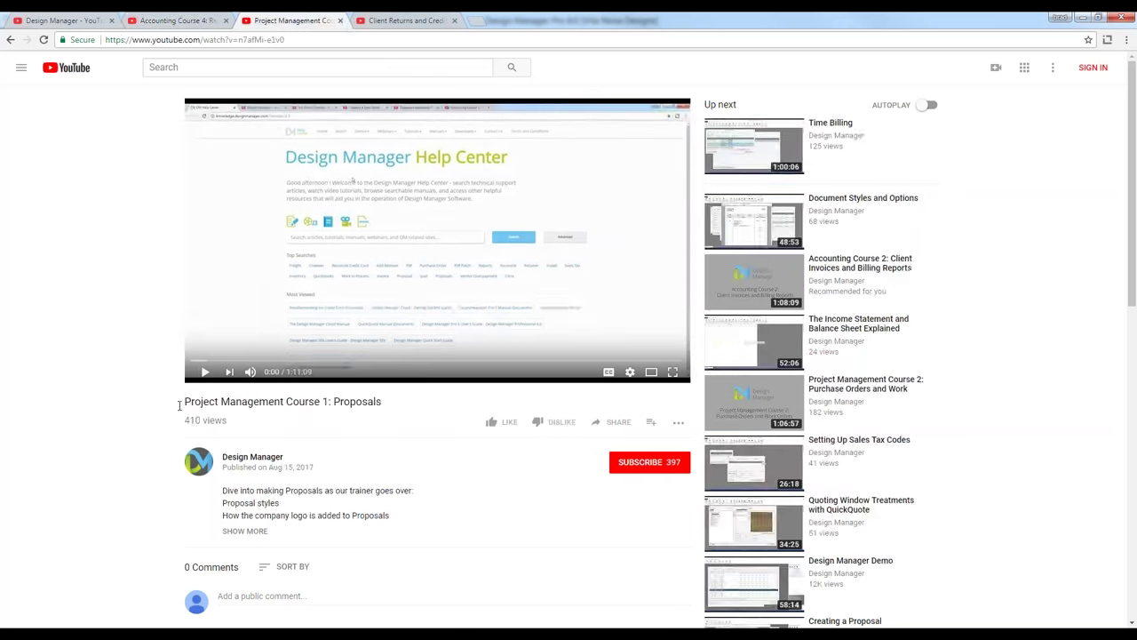
drag(182, 401, 345, 424)
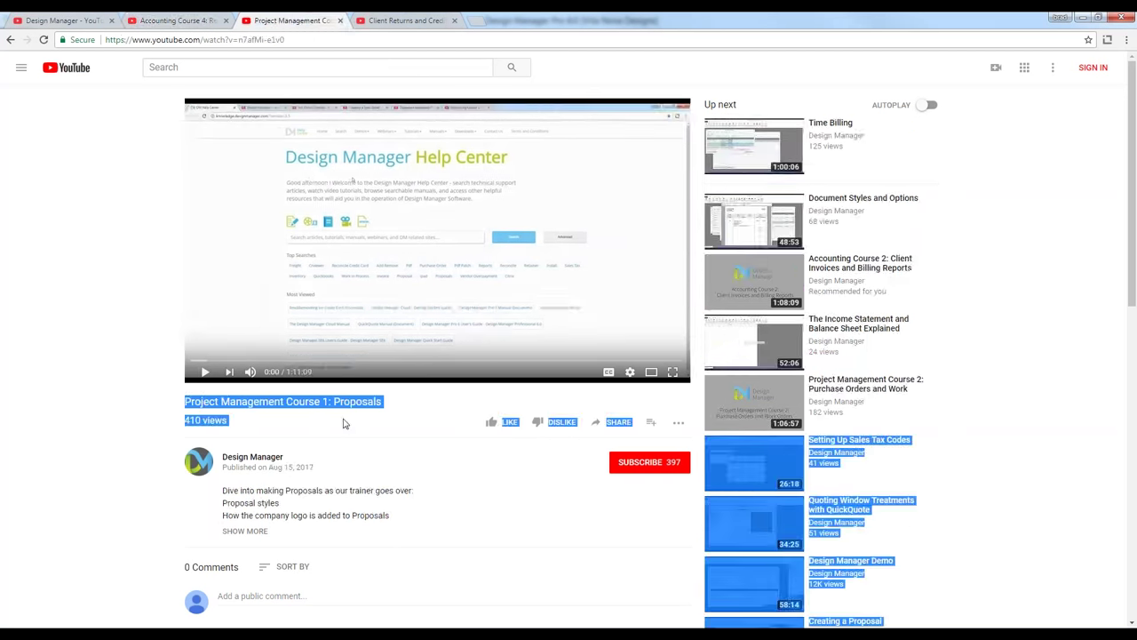
click(189, 399)
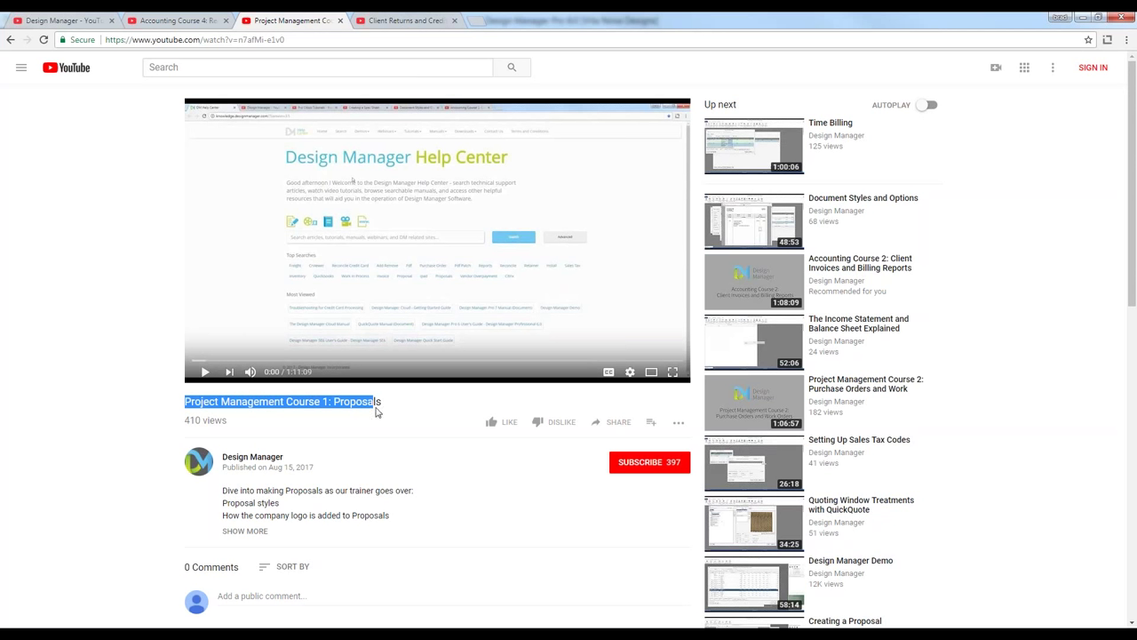
drag(385, 405, 374, 405)
click(102, 395)
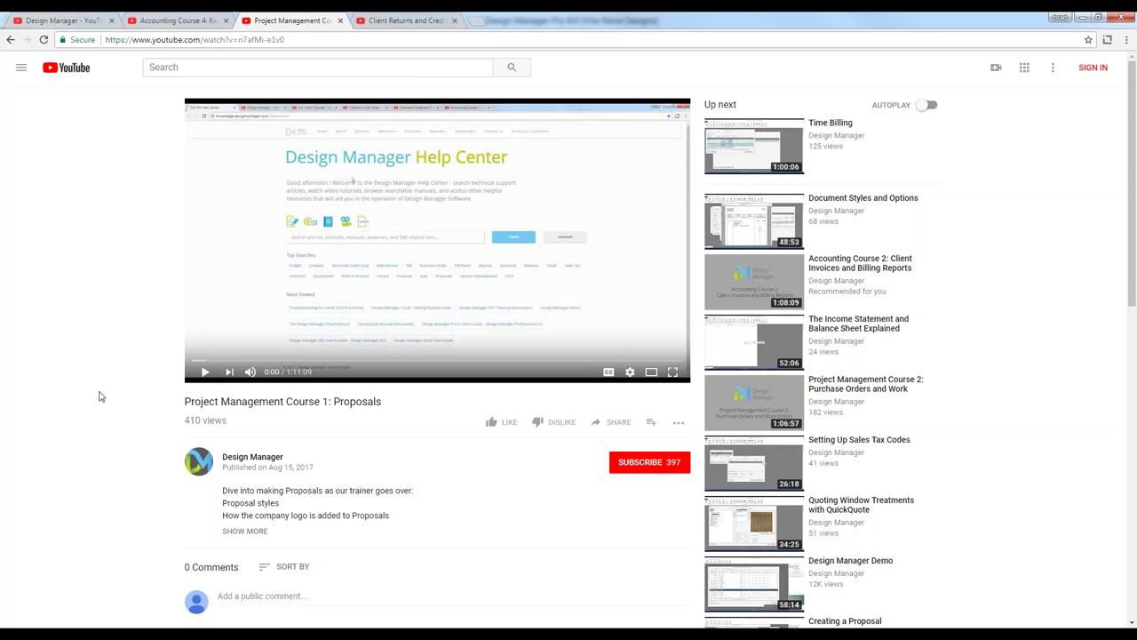
click(1082, 17)
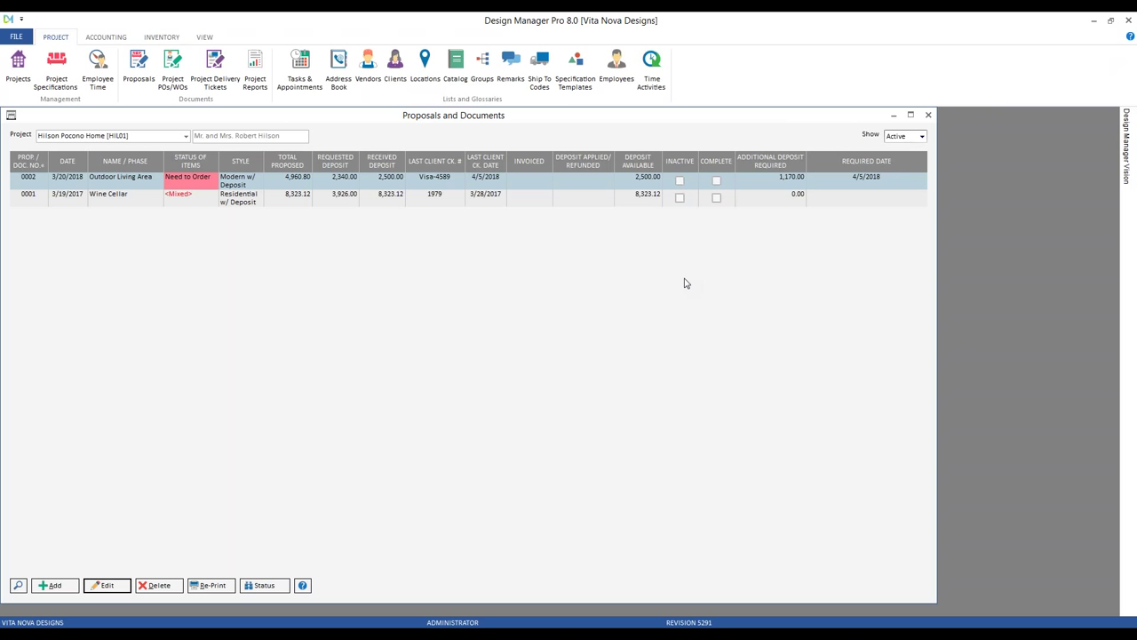
Start a new client invoice for project HIL01 and limit it to the items of proposal 0002.
click(928, 115)
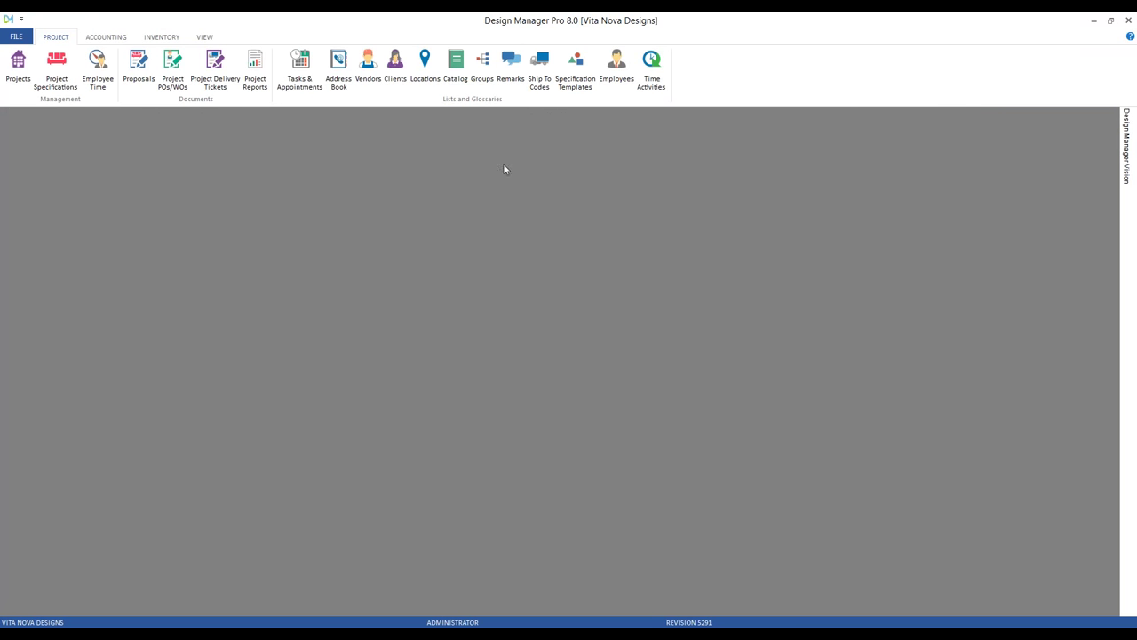
click(119, 39)
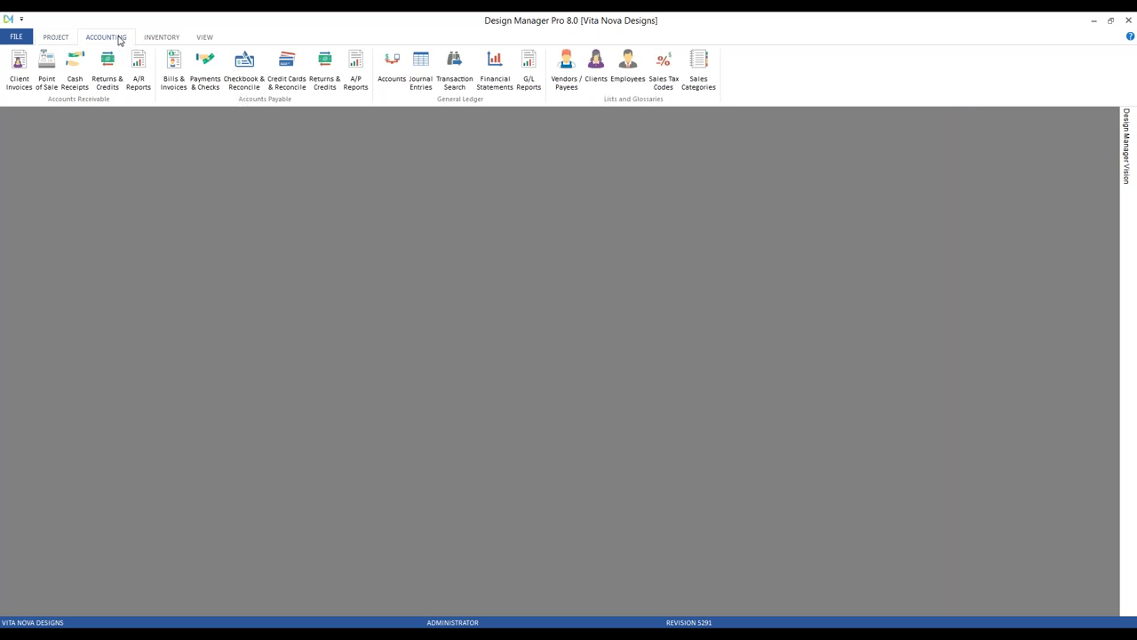
click(27, 83)
drag(289, 269, 188, 167)
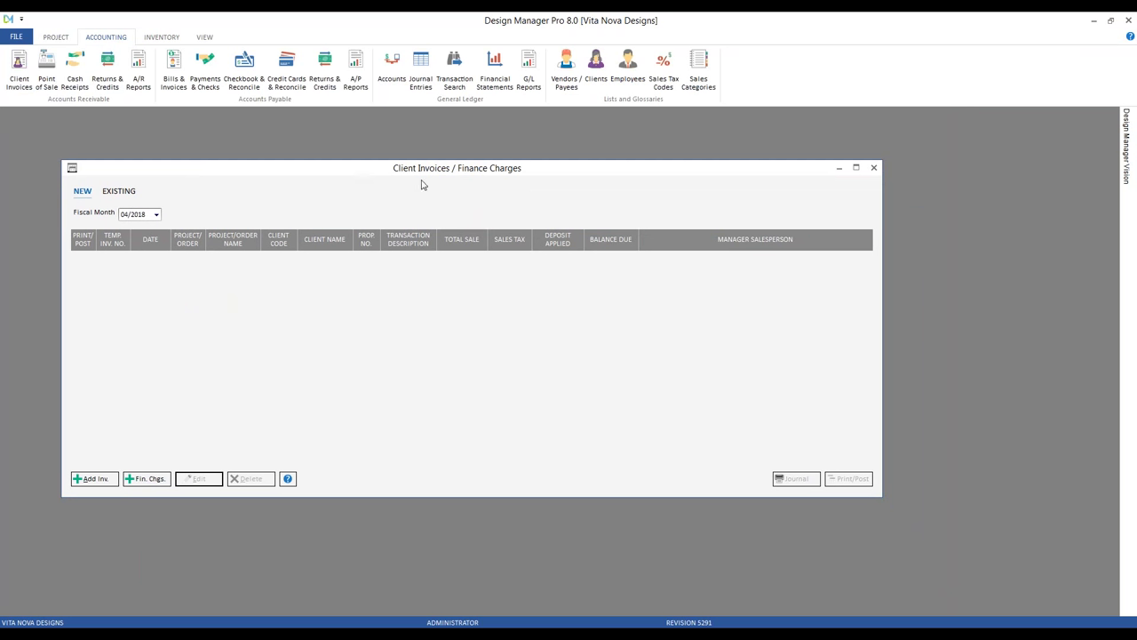
click(95, 479)
text(hi)
key(Return)
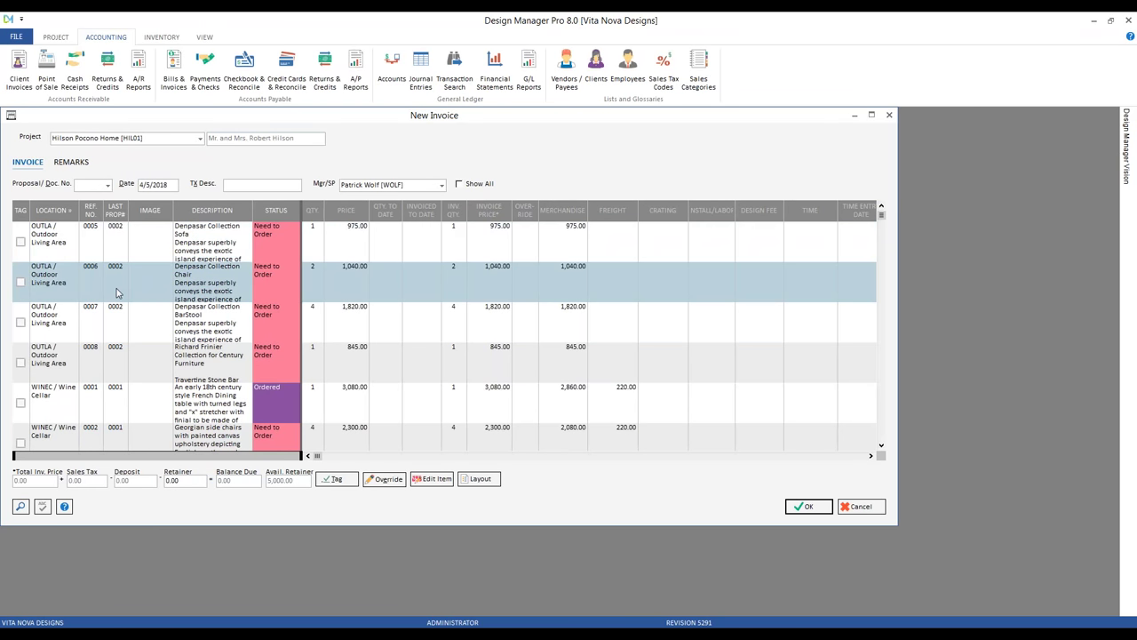
click(108, 184)
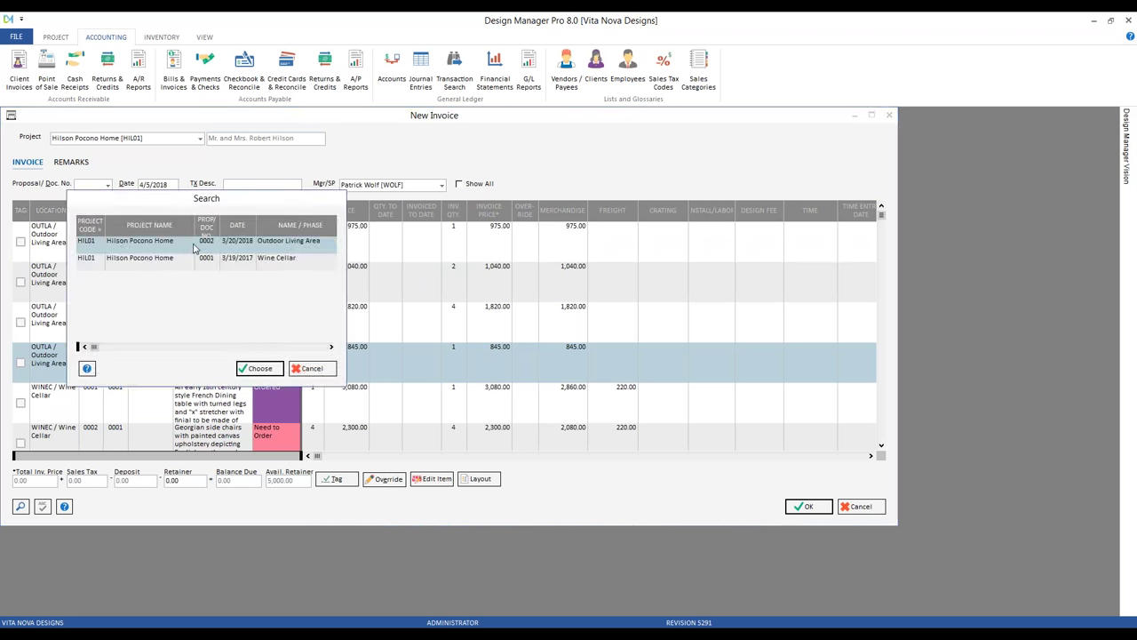
key(Return)
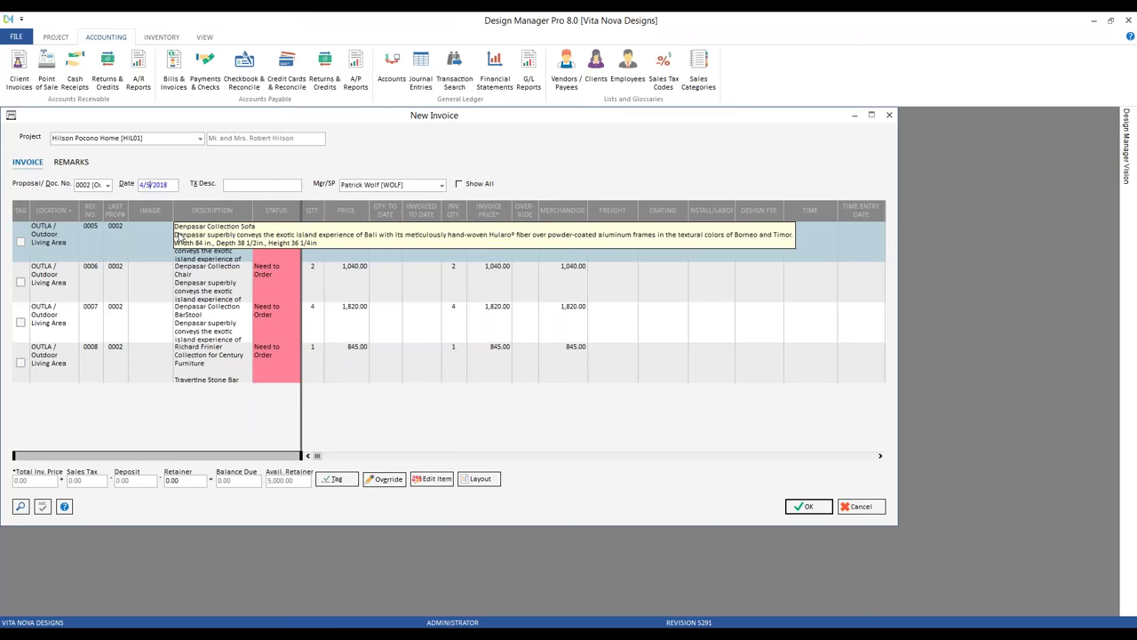
Enter the transaction description "inv. for outdoor area" and tag all proposal items for invoicing.
click(246, 185)
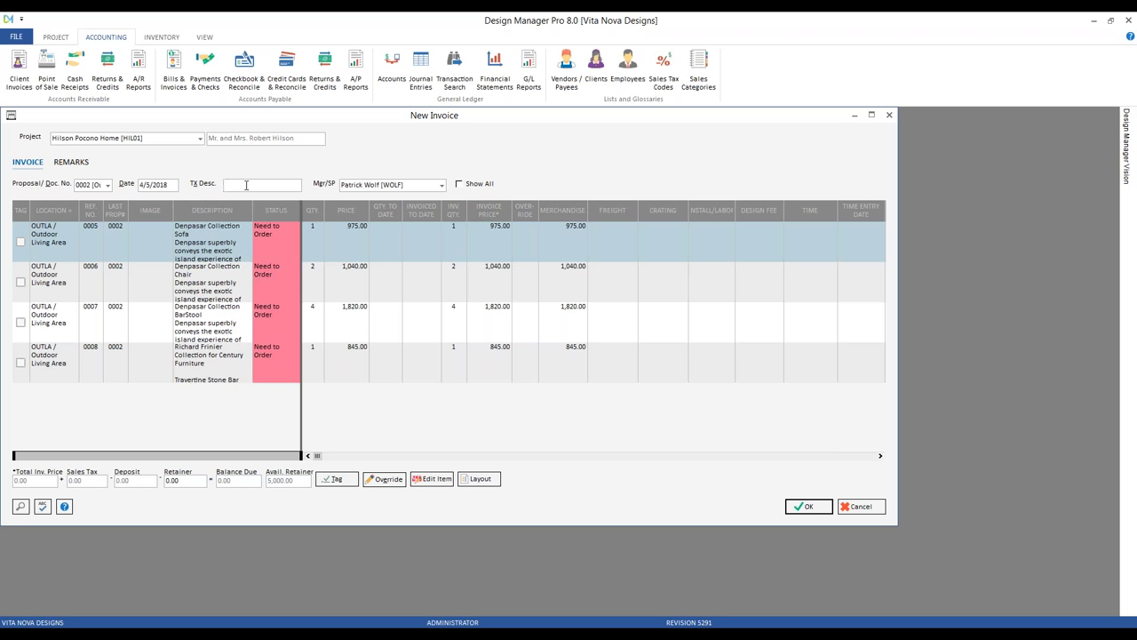
text(inv. for outdoor area)
click(22, 246)
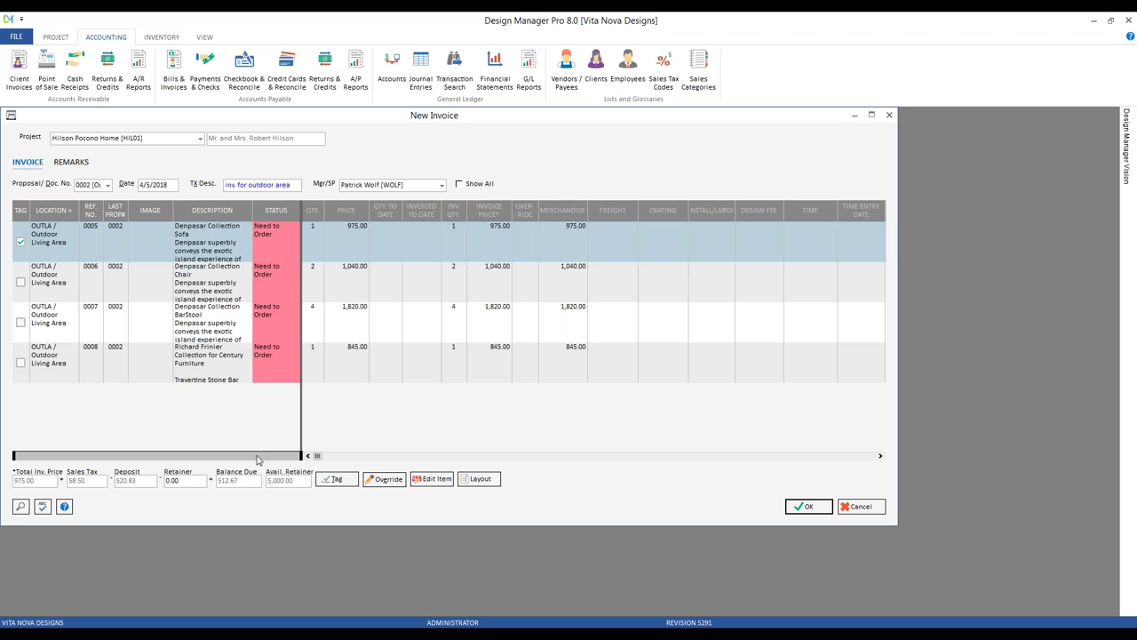
click(338, 478)
click(254, 199)
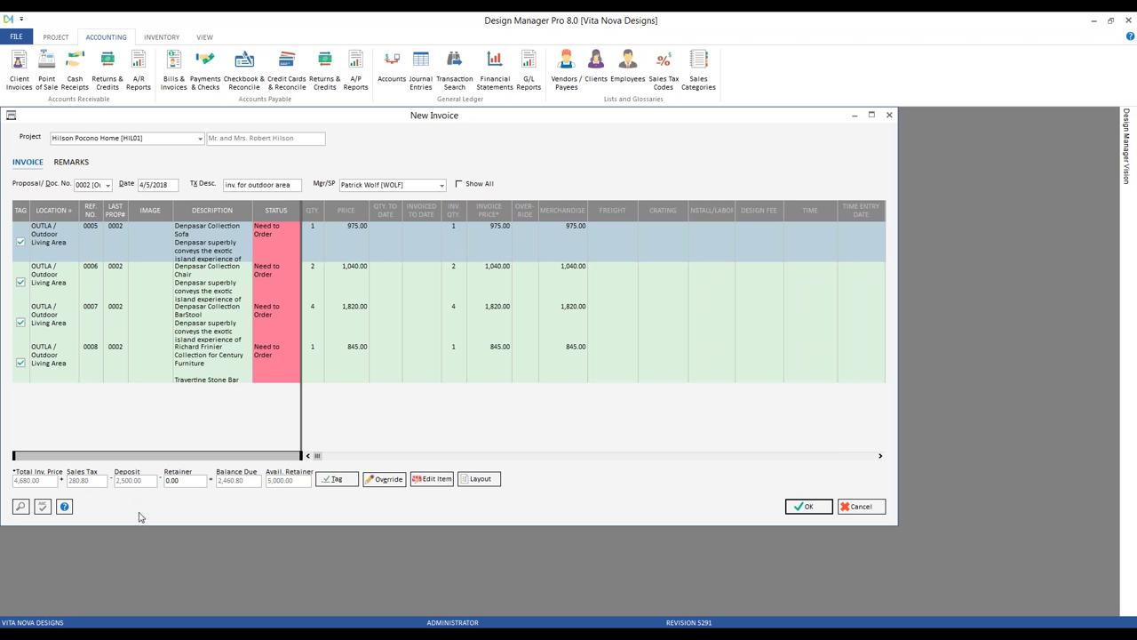
Try to apply a retainer of 8,000.00 to the invoice.
click(189, 481)
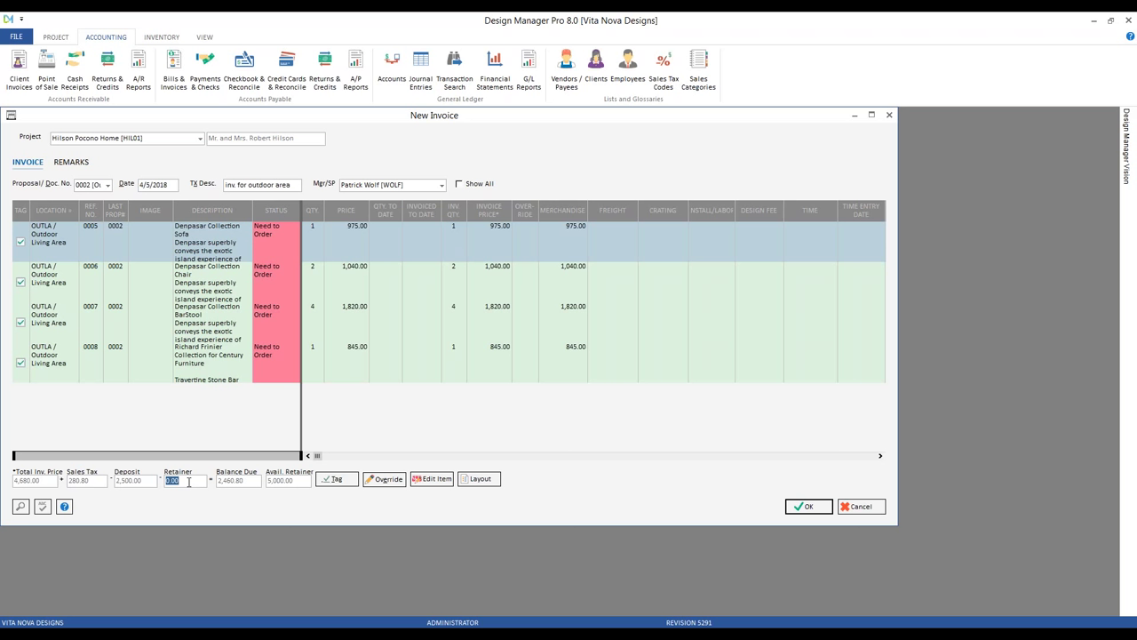
text(8000)
click(804, 506)
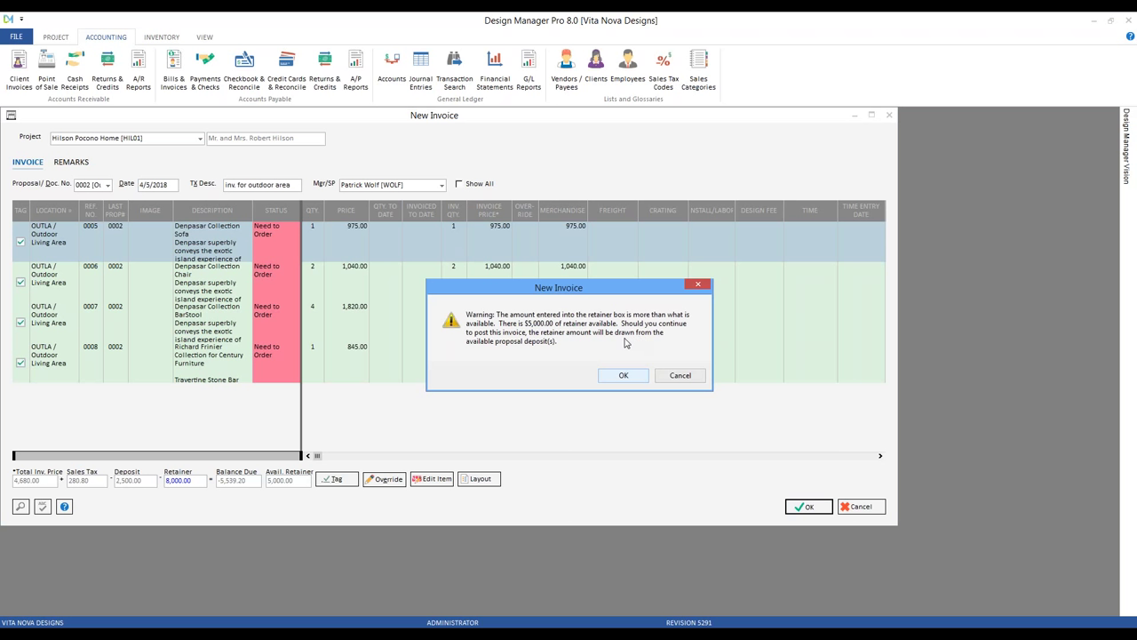
click(681, 376)
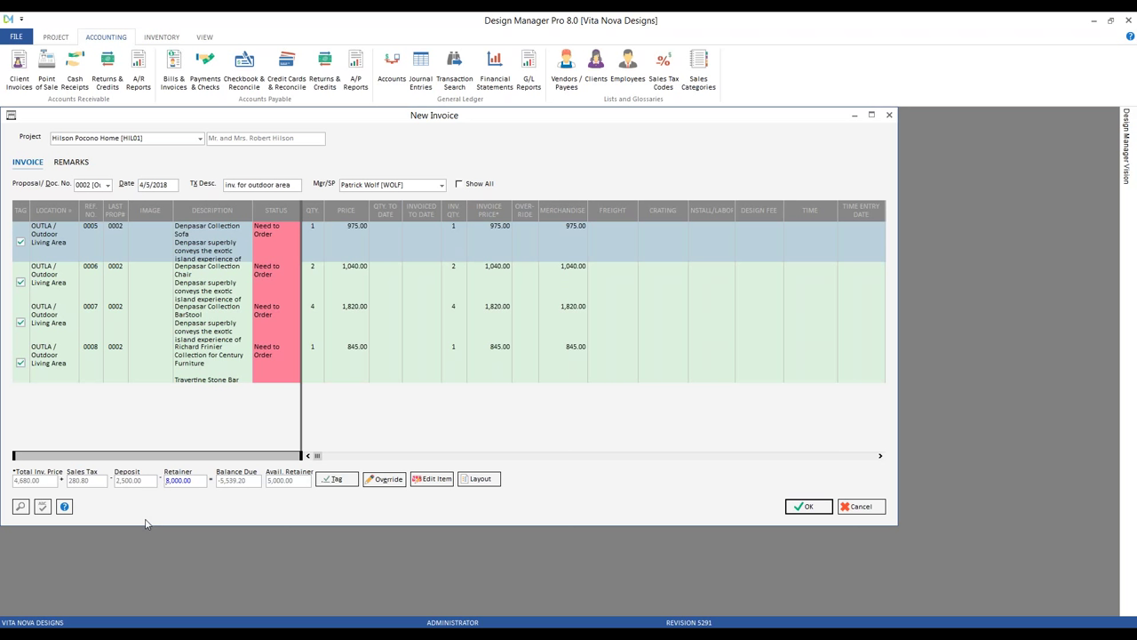
Apply a retainer of 2,460.80 to the invoice and save it.
key(BackSpace)
text(2460.8)
click(808, 506)
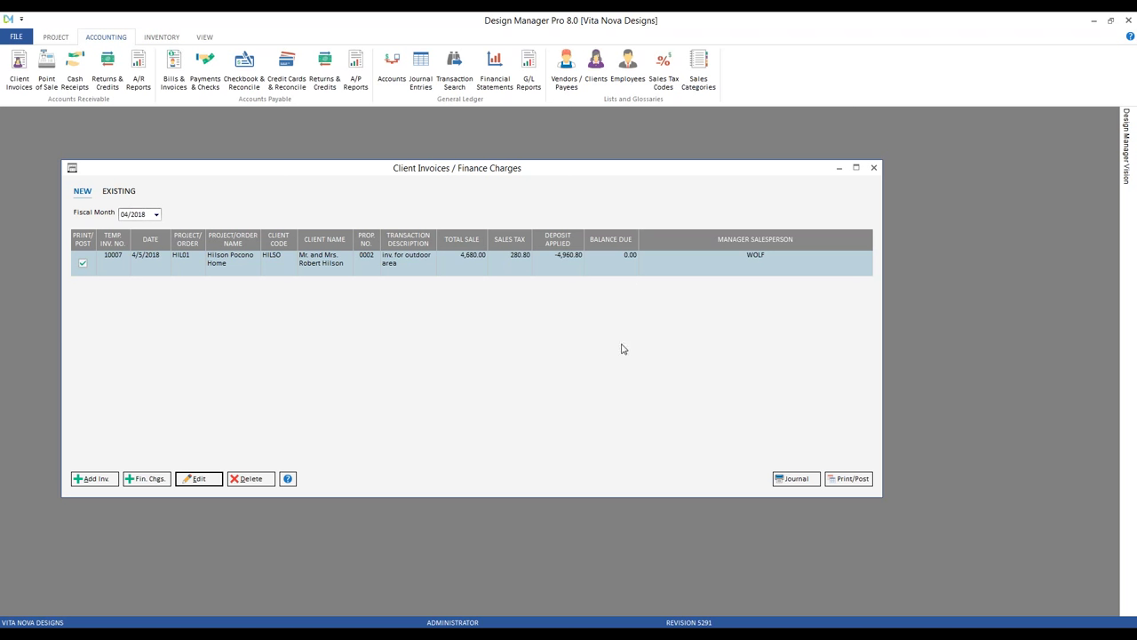
Print and post the new invoice in the Modern style and view it among the existing client invoices.
click(854, 479)
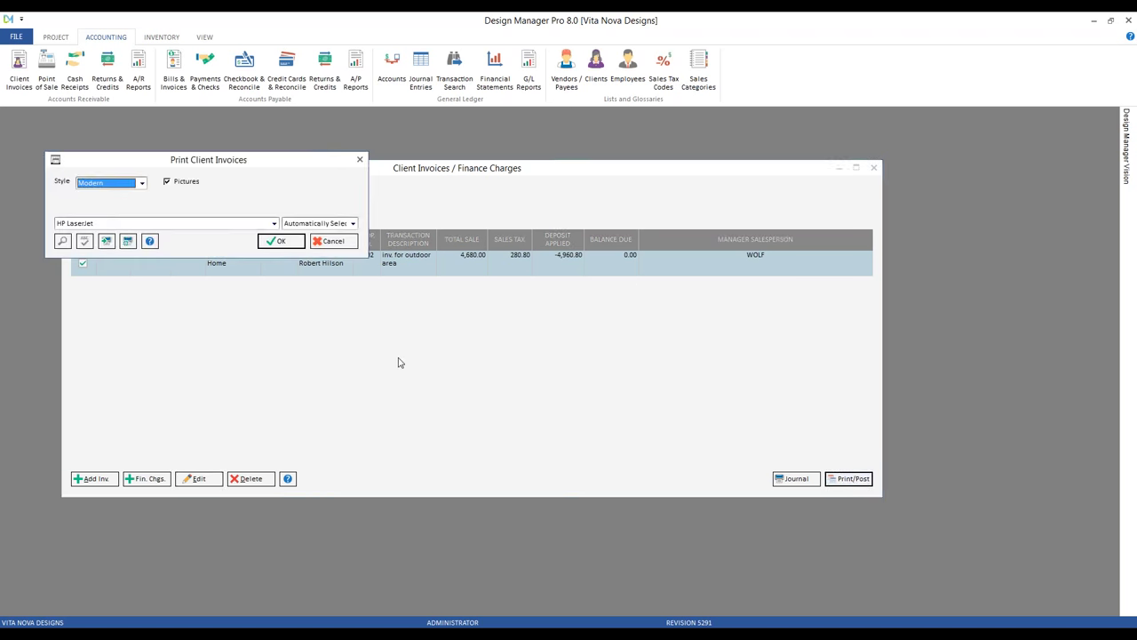
click(279, 240)
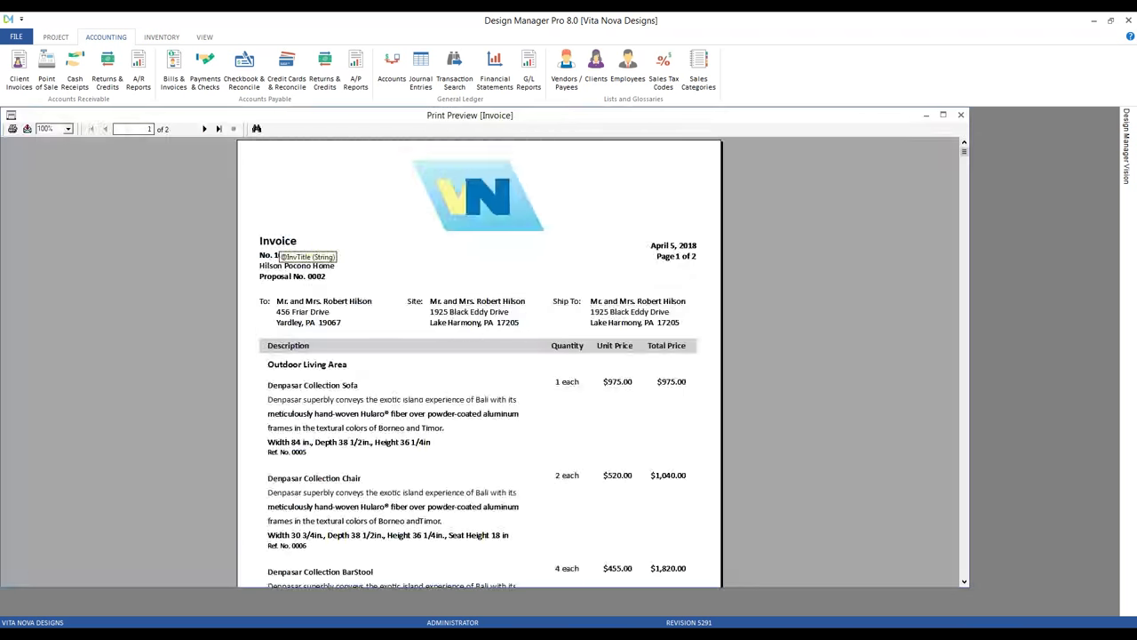
click(203, 129)
scroll(203, 225, up, 3)
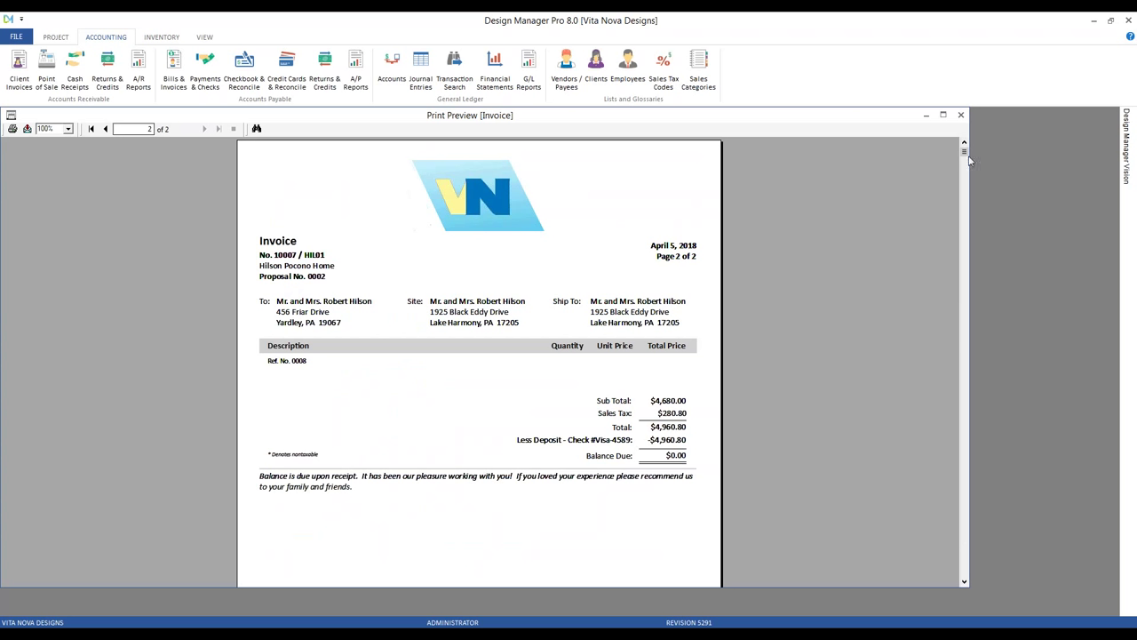
click(960, 114)
click(539, 354)
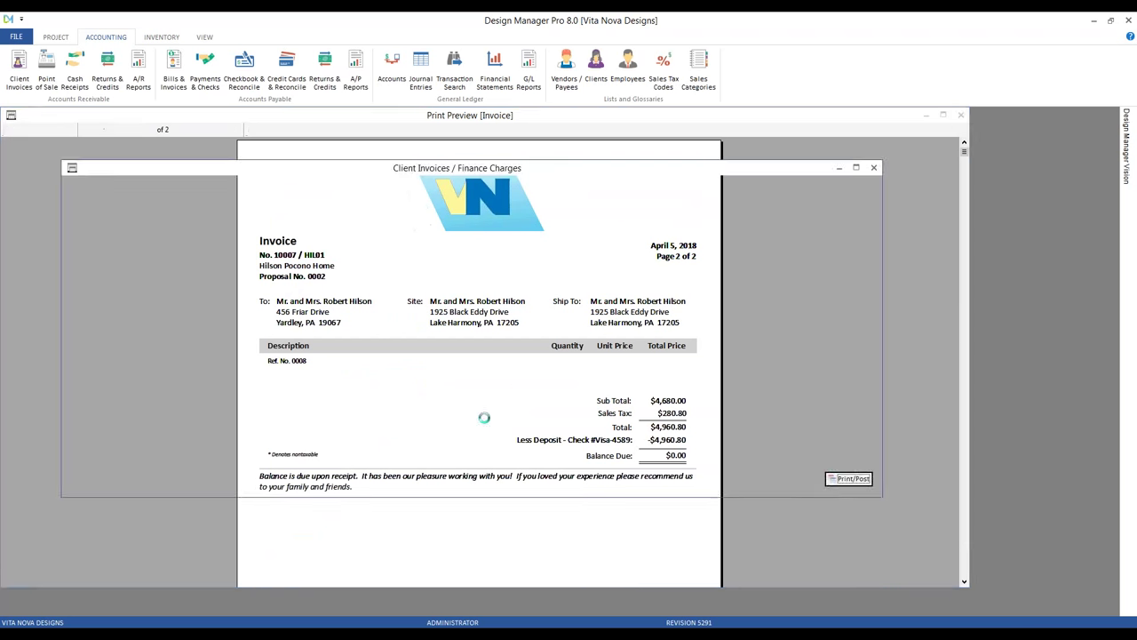
click(121, 191)
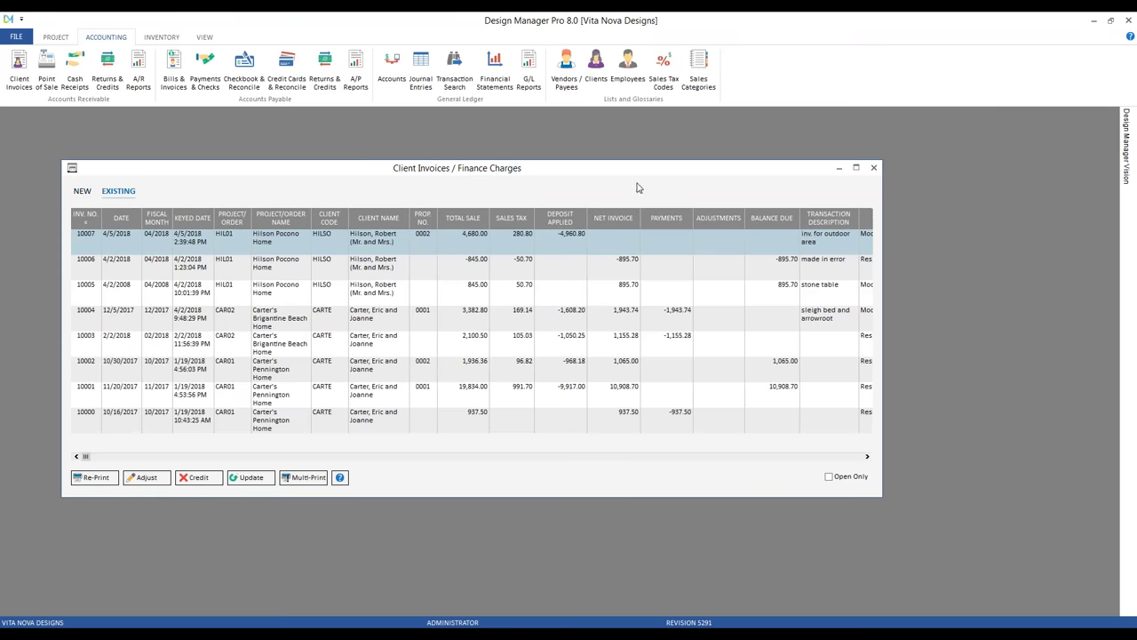
click(873, 169)
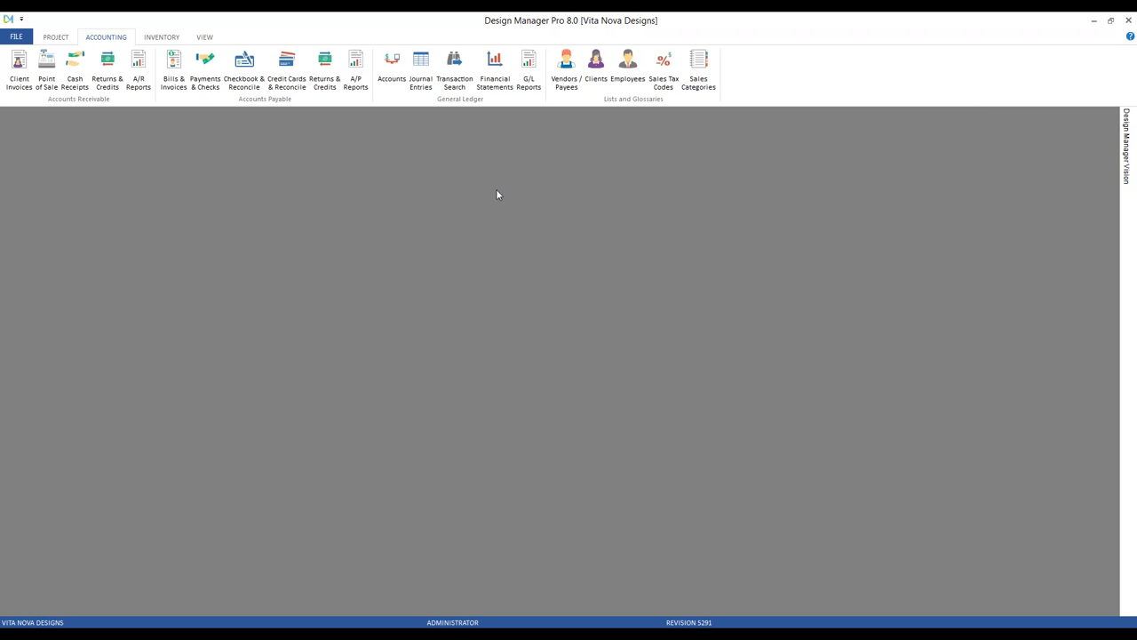
Check the invoiced, applied and available deposit amounts of proposal 0002 in project HIL01's proposals list.
click(55, 37)
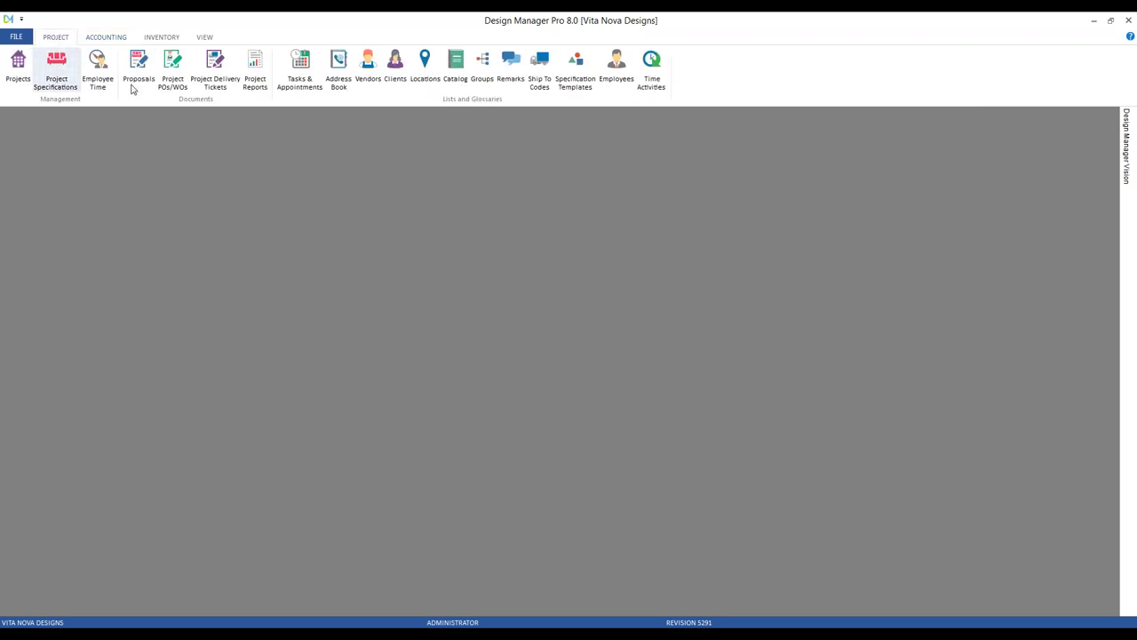
click(139, 71)
text(hi)
key(Tab)
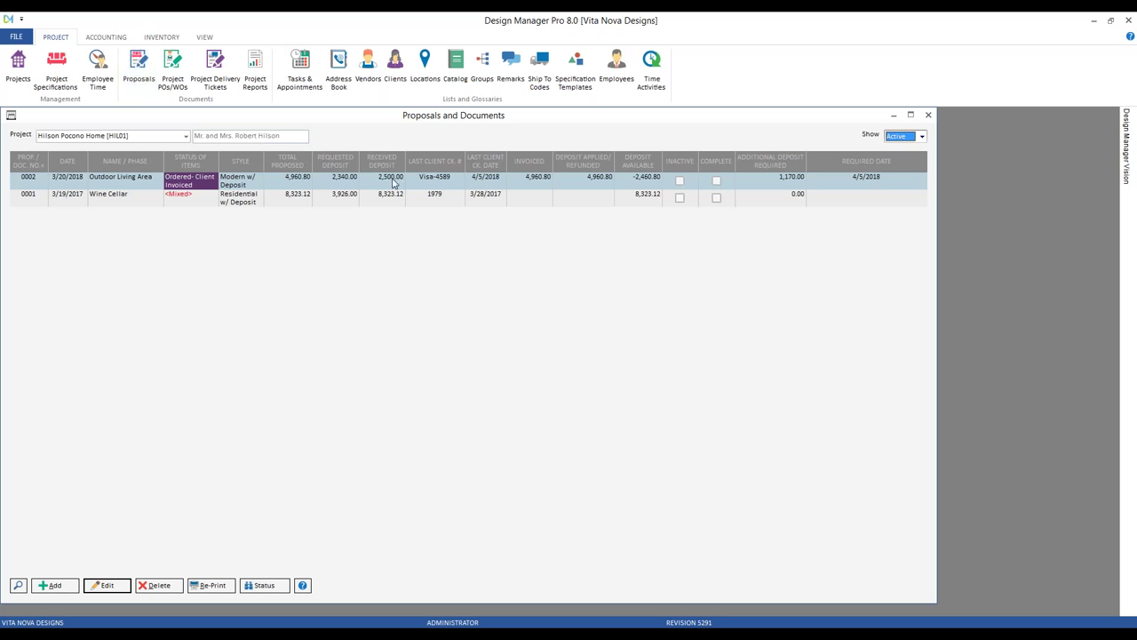
click(575, 187)
Examine the deposits received and applied for each item in proposal 0002's status and close the proposals list.
click(278, 587)
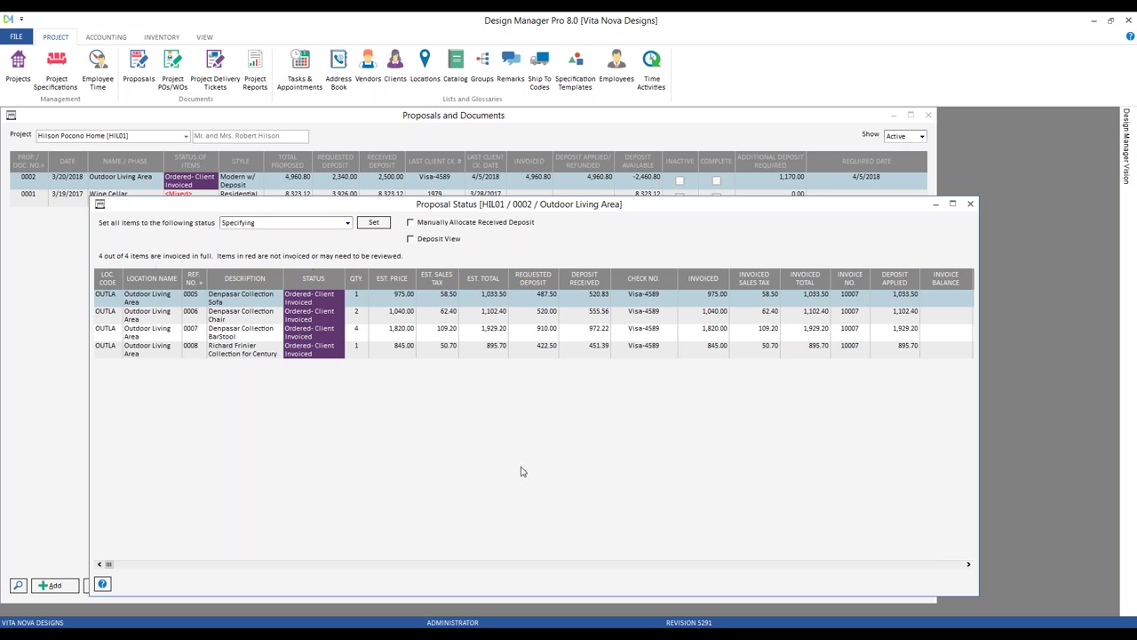
key(Down)
key(Down)
key(Down)
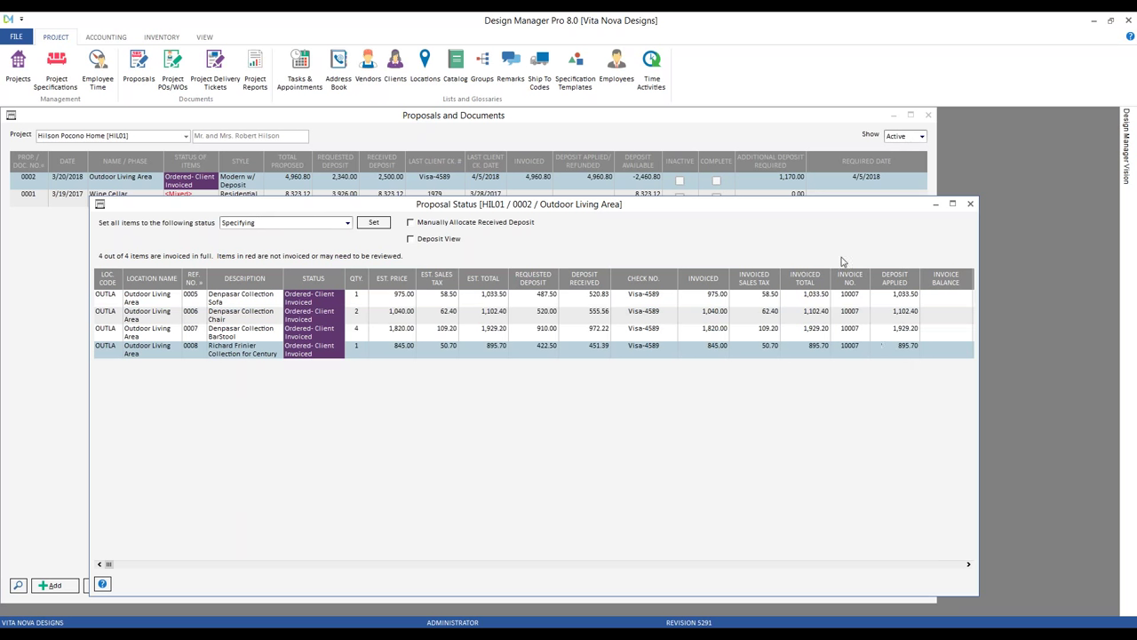
click(971, 205)
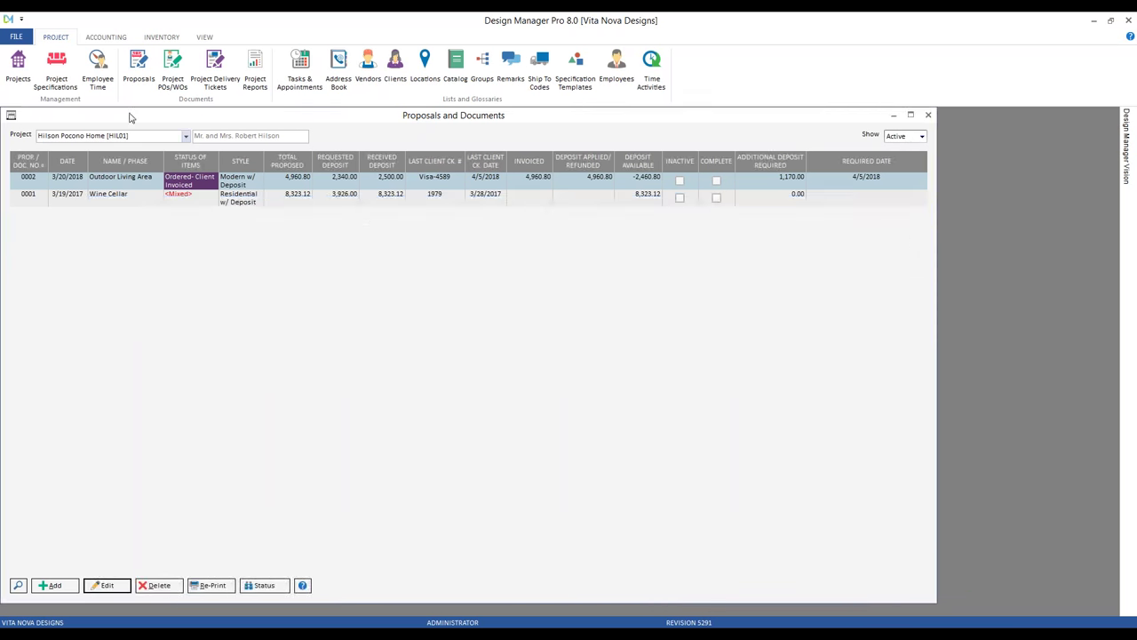
double_click(11, 117)
Review the financial summary and the open deposits and retainers in the project status of HIL01.
click(18, 67)
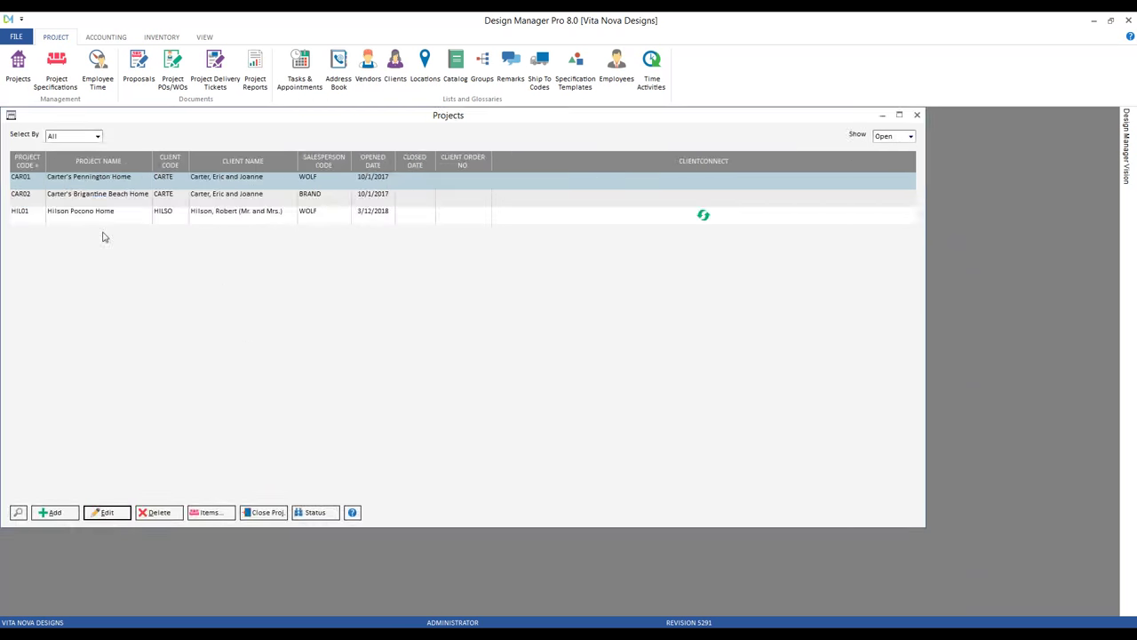
click(315, 512)
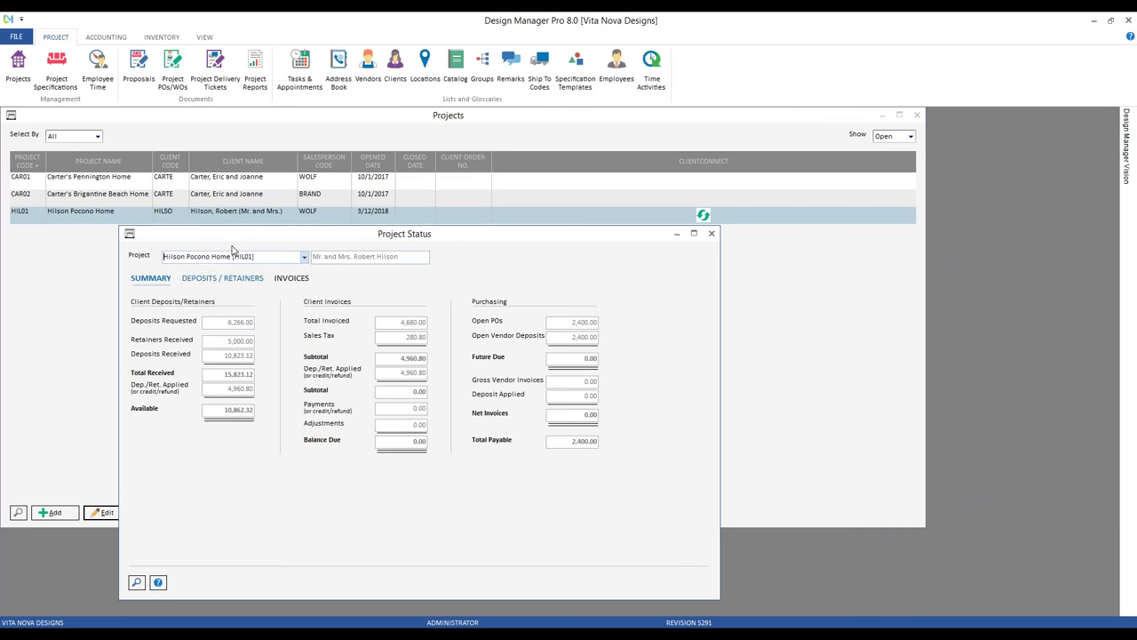
drag(165, 238, 115, 140)
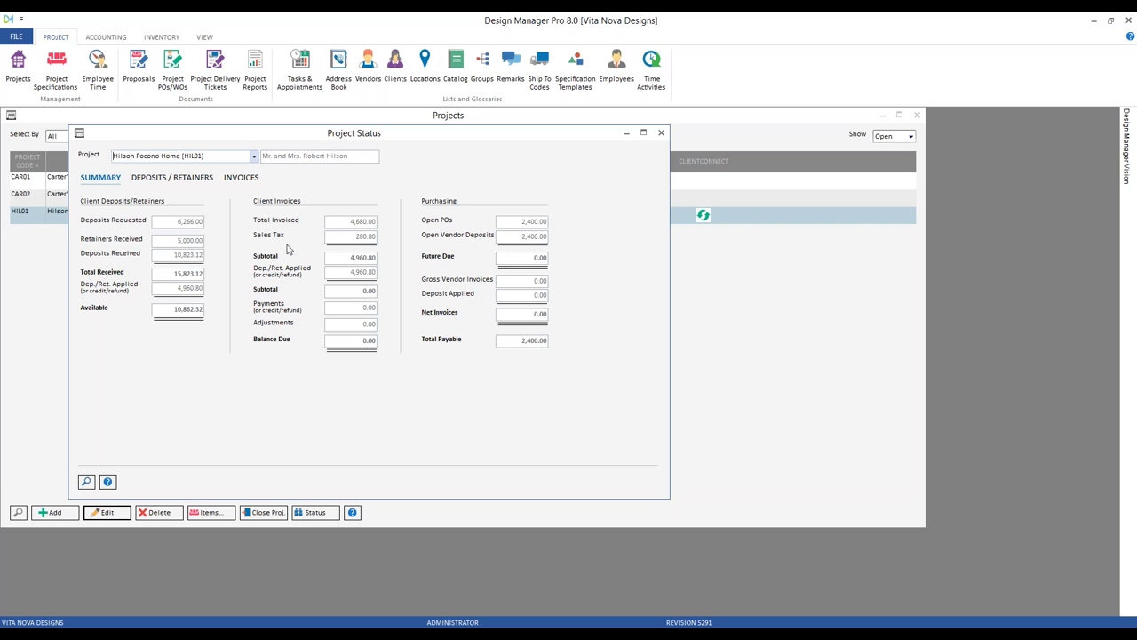
click(188, 180)
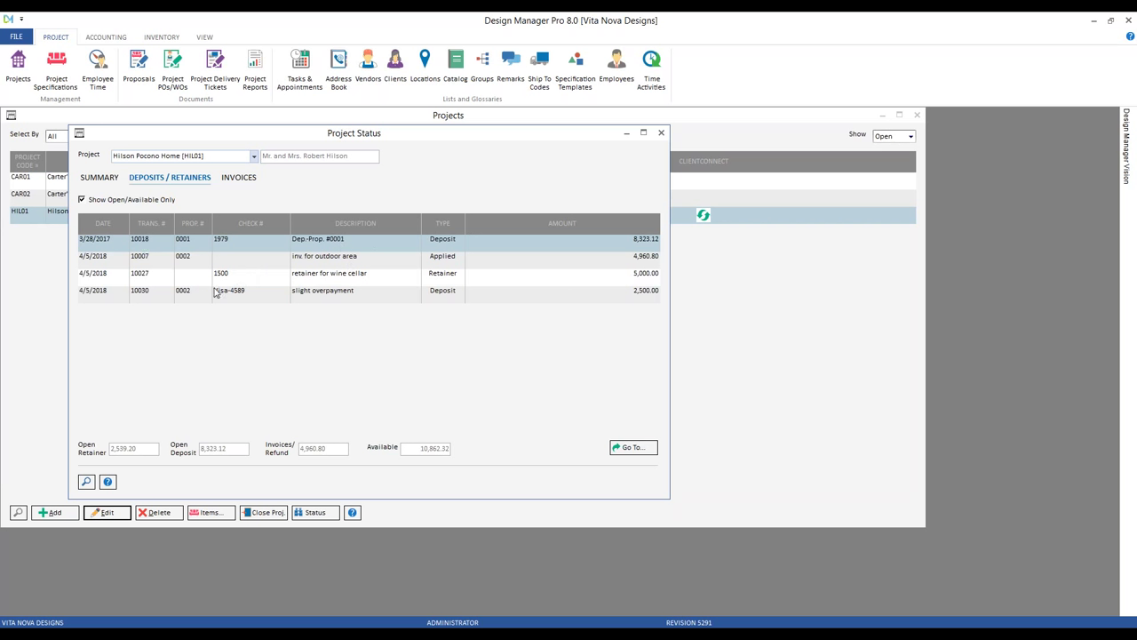
click(391, 262)
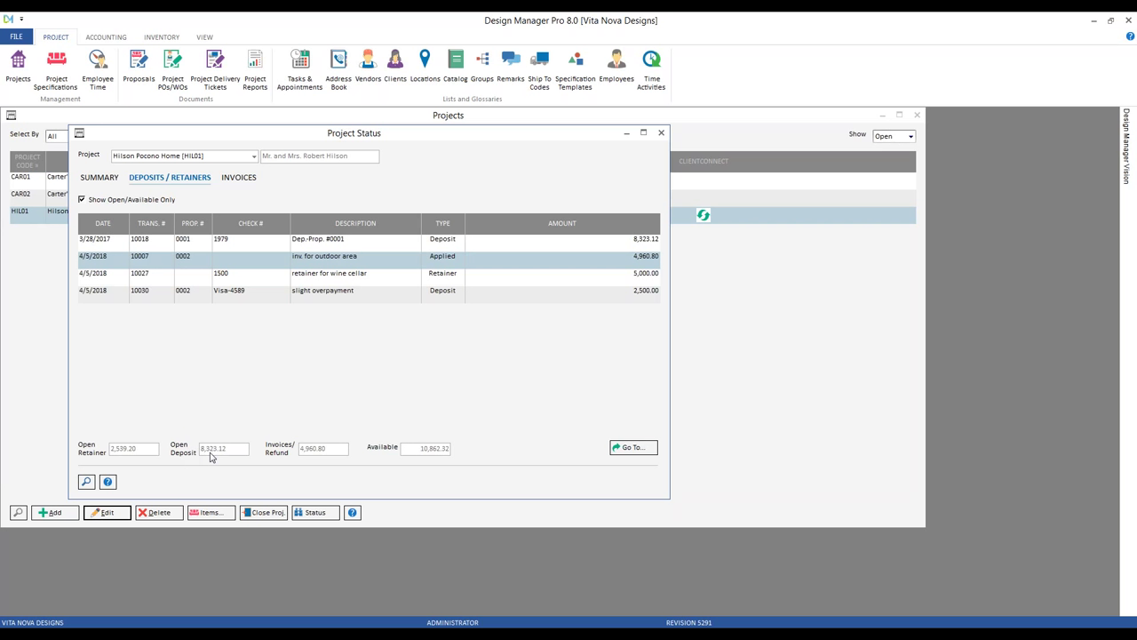
Show all invoices of project HIL01, not only open ones, in the project status and close the projects list.
click(252, 178)
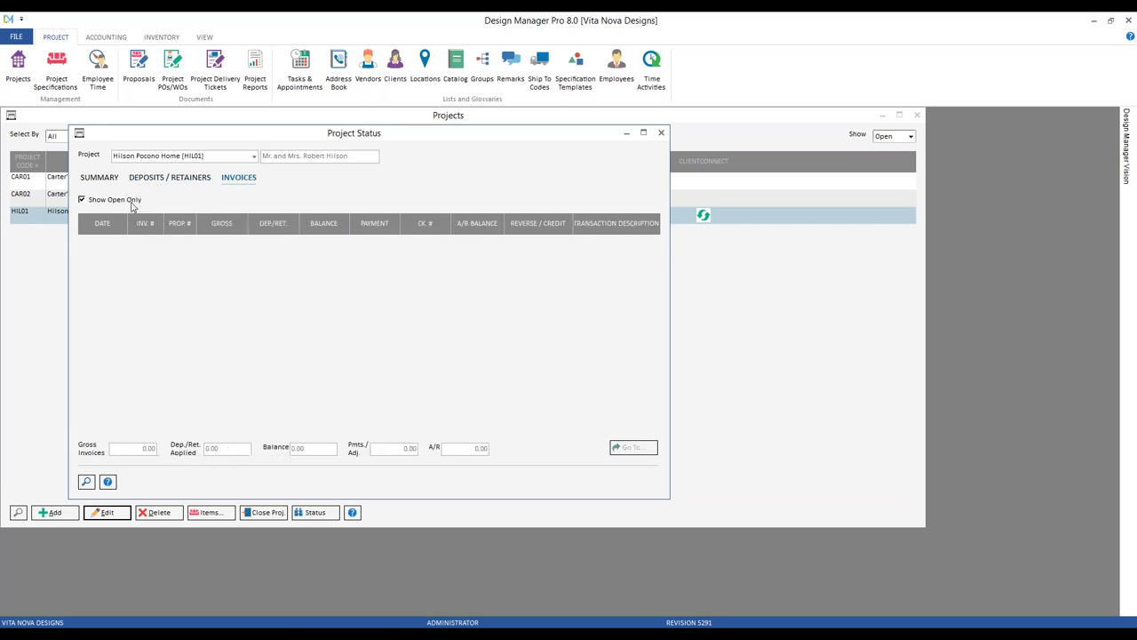
click(81, 200)
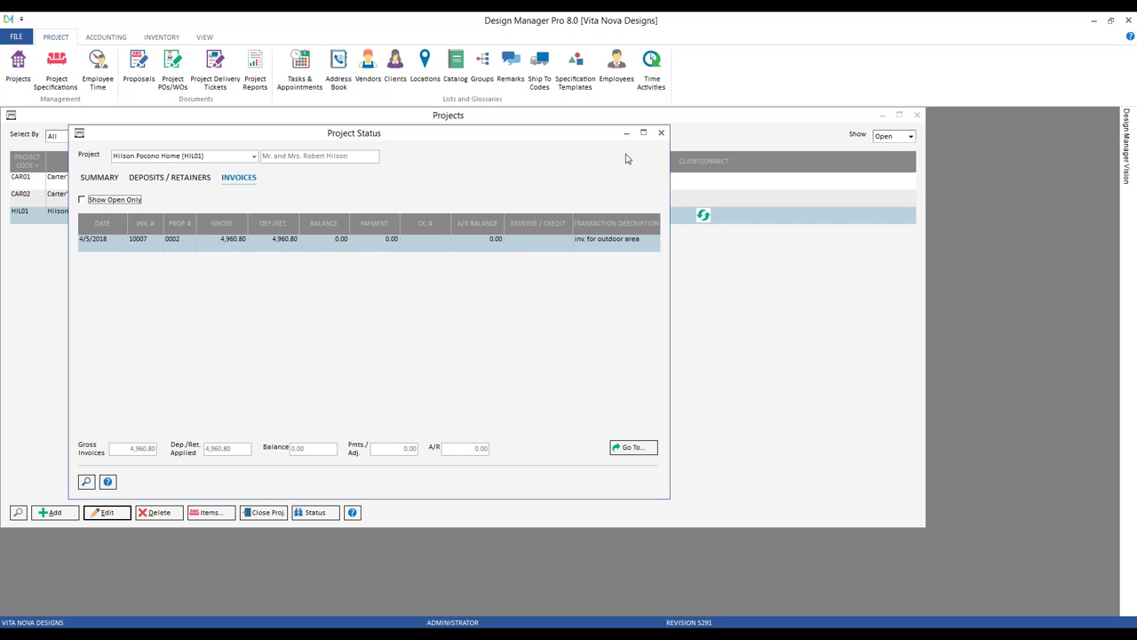
click(660, 133)
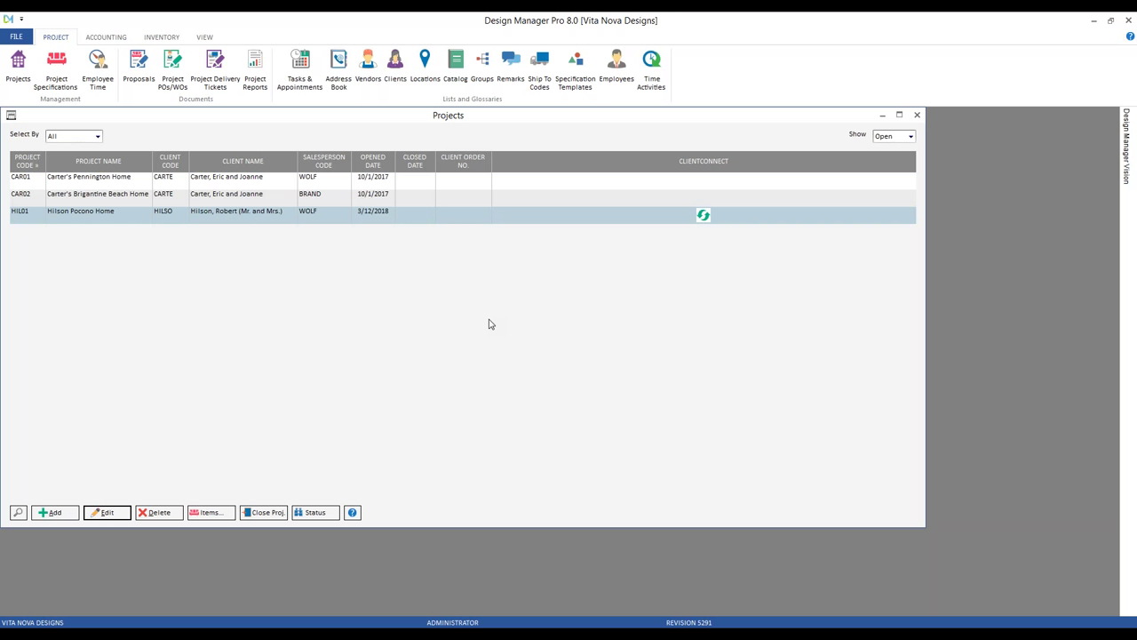
click(917, 114)
Open the print options of the Open Client Deposit report from the accounts receivable reports.
click(106, 37)
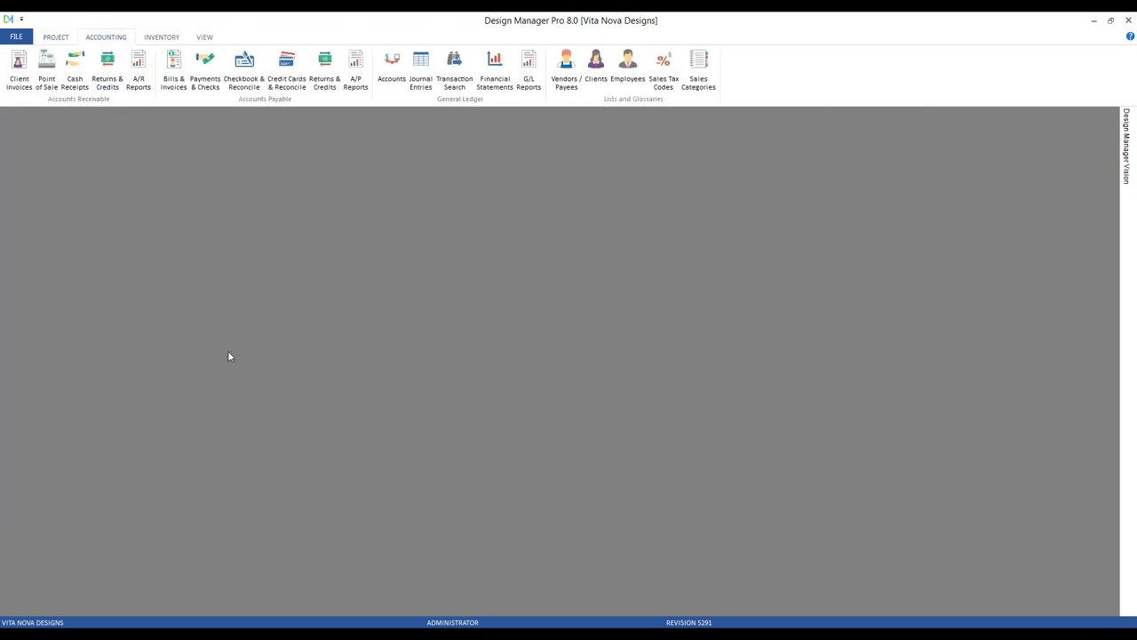
click(137, 71)
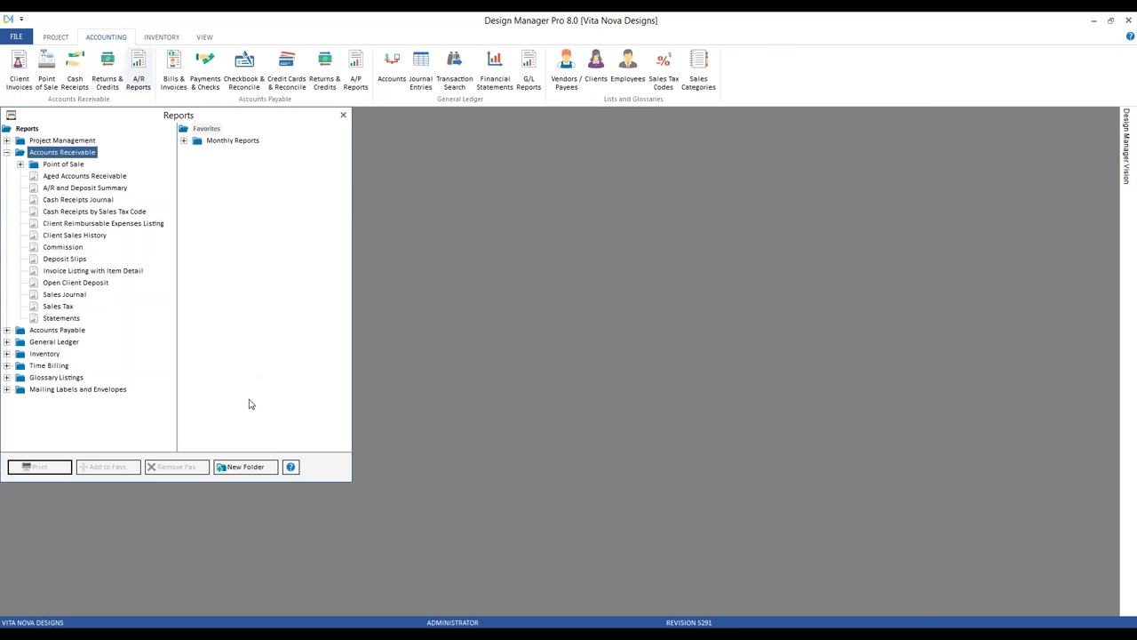
click(98, 281)
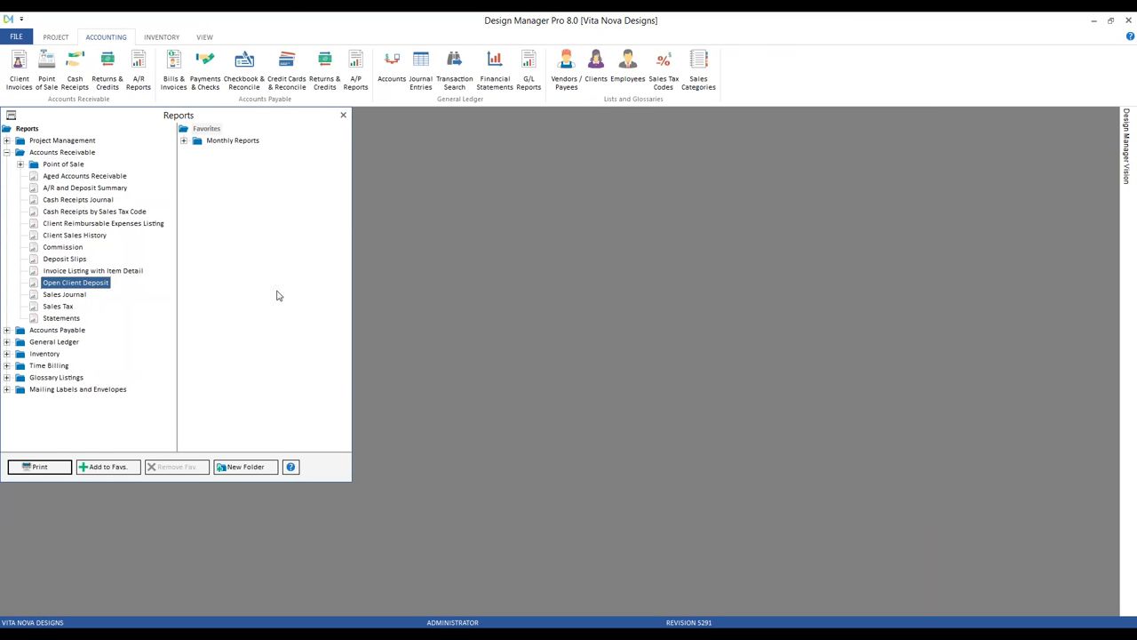
click(39, 467)
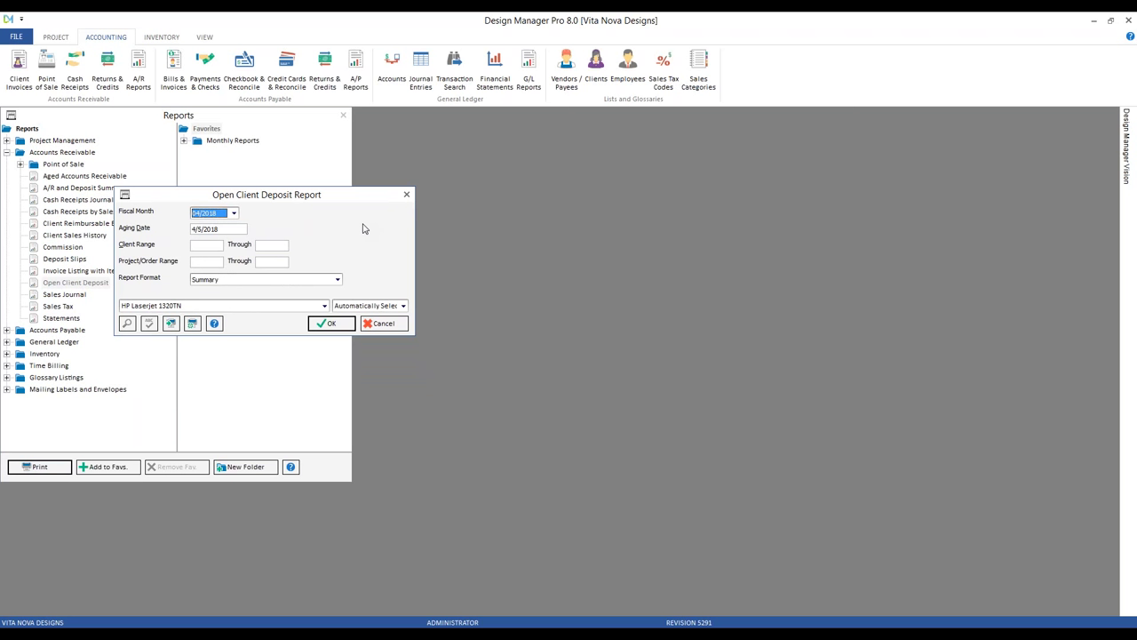
Preview the Open Client Deposit report in Summary format for fiscal month 04/2018, covering all clients and projects.
click(233, 213)
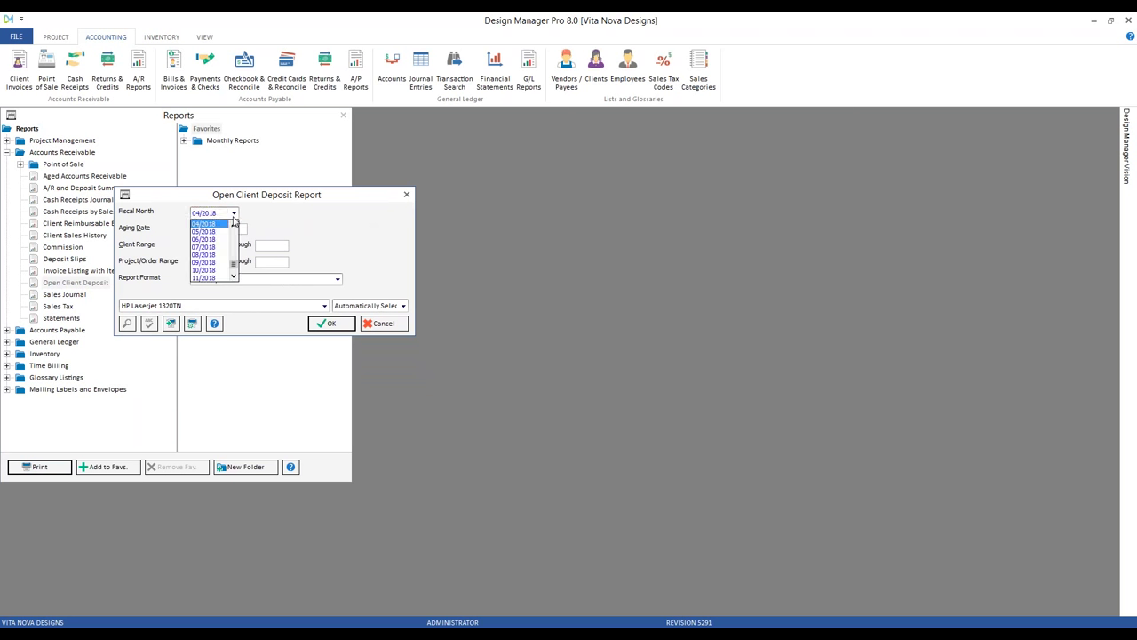
click(234, 225)
click(232, 223)
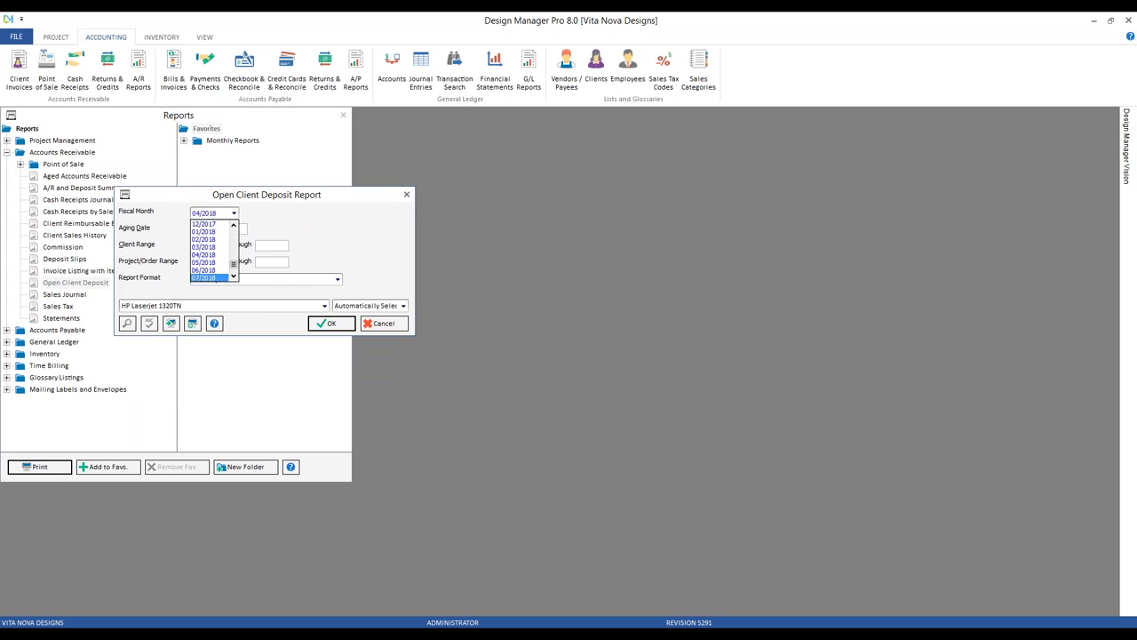
click(204, 222)
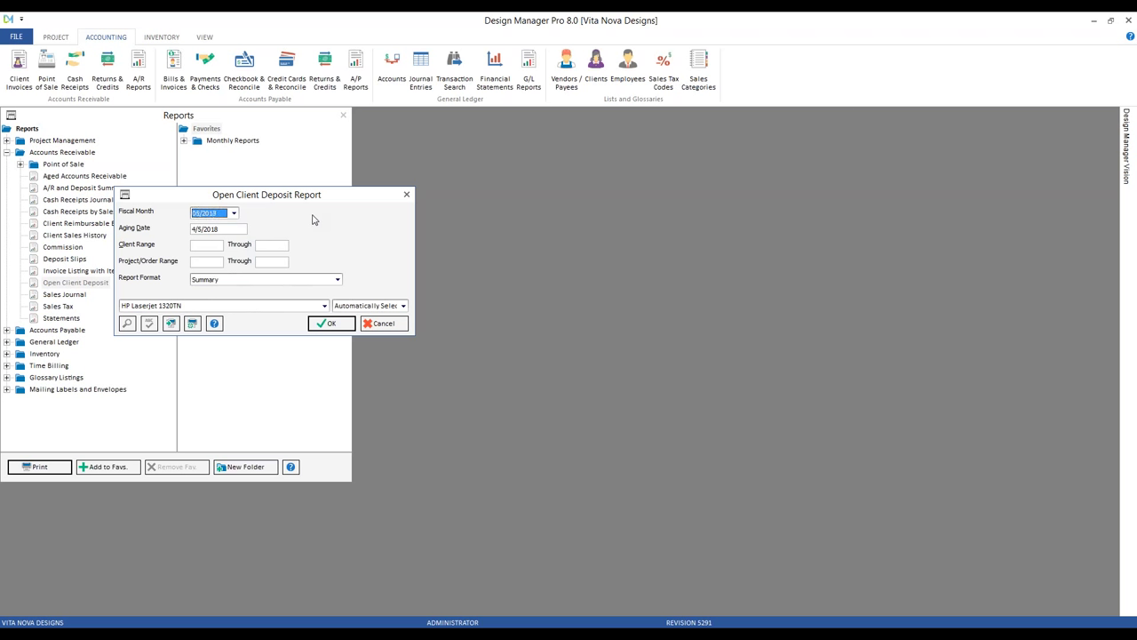
click(258, 244)
click(202, 261)
click(275, 263)
click(340, 325)
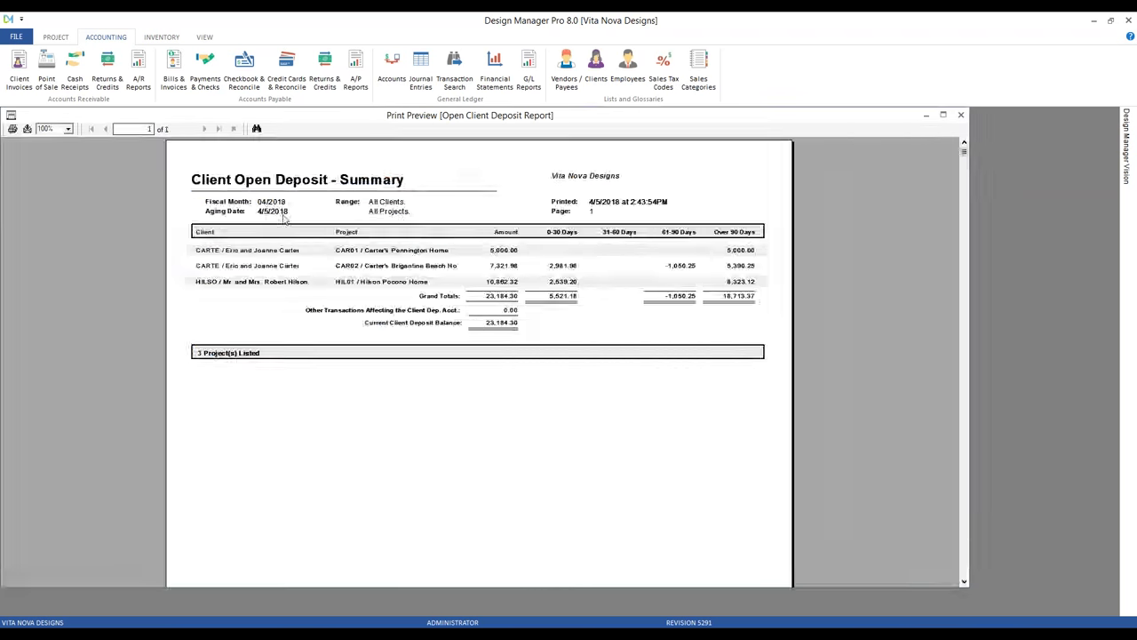
Enlarge the summary preview to 150%, examine CAR02's 61-90 day deposit amount and close the preview.
click(67, 128)
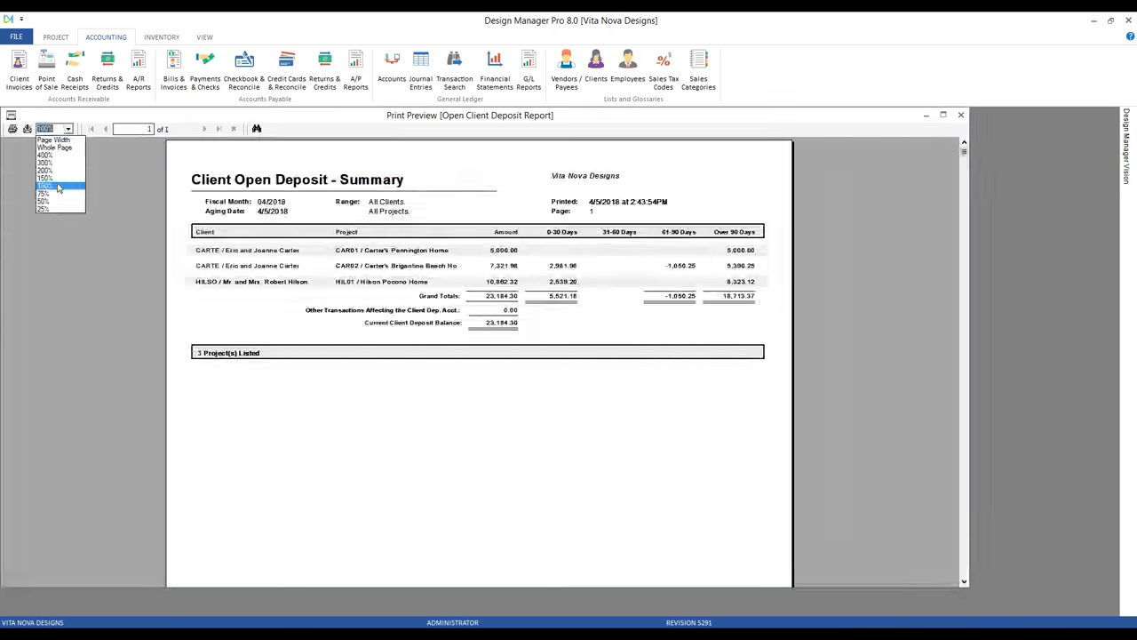
click(53, 178)
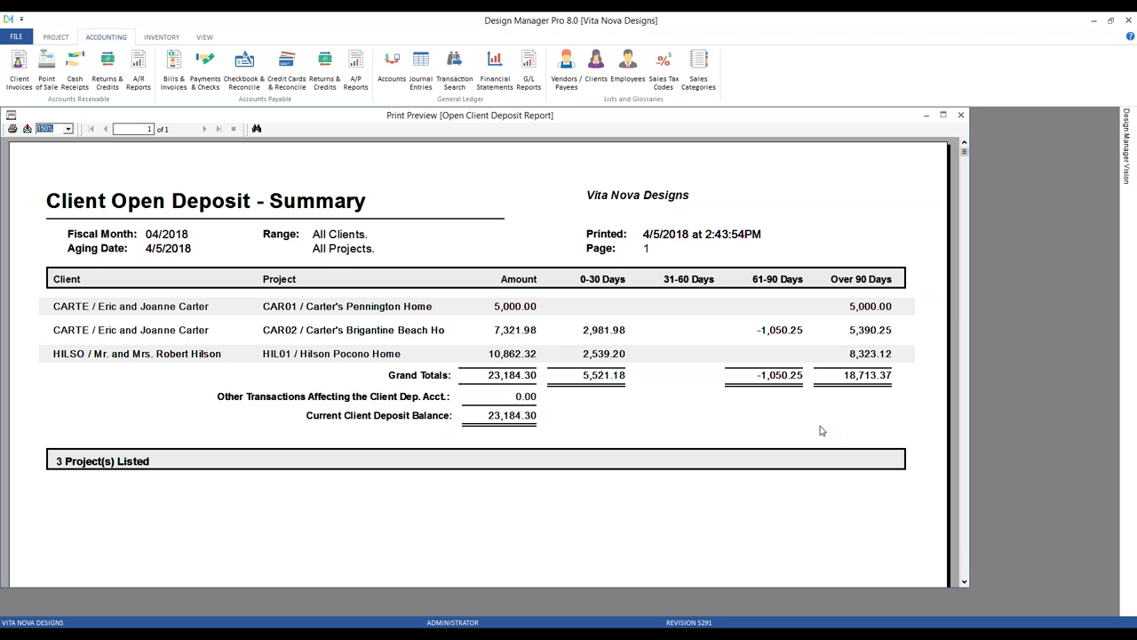
click(776, 339)
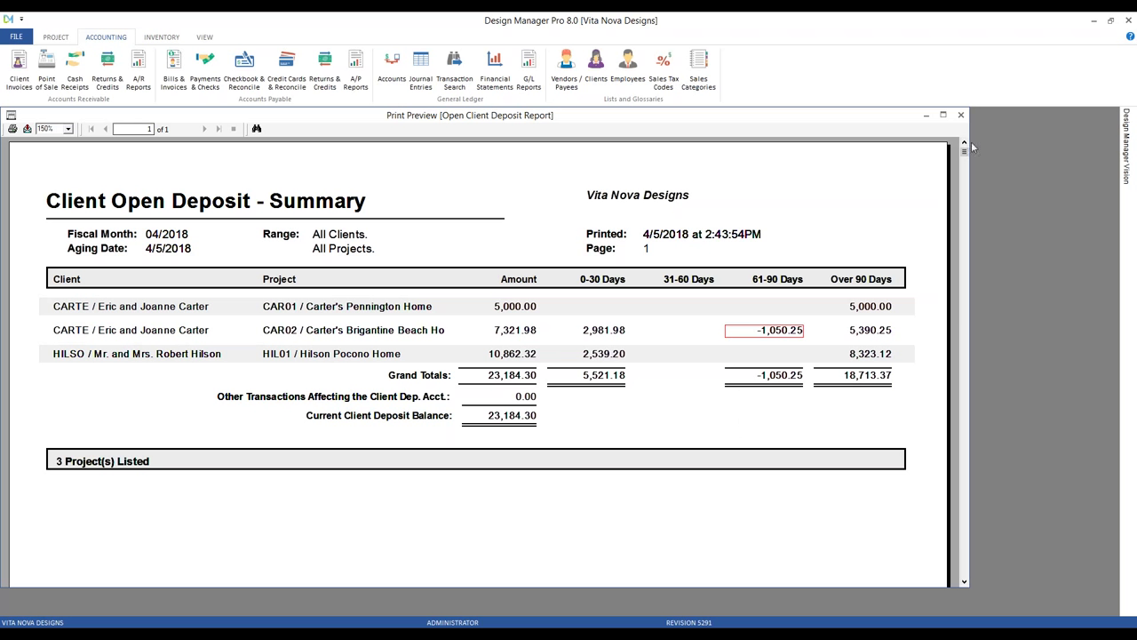
click(961, 114)
Preview the Open Client Deposit report in Detail format, review the deposit transactions and client totals, and close it.
click(88, 284)
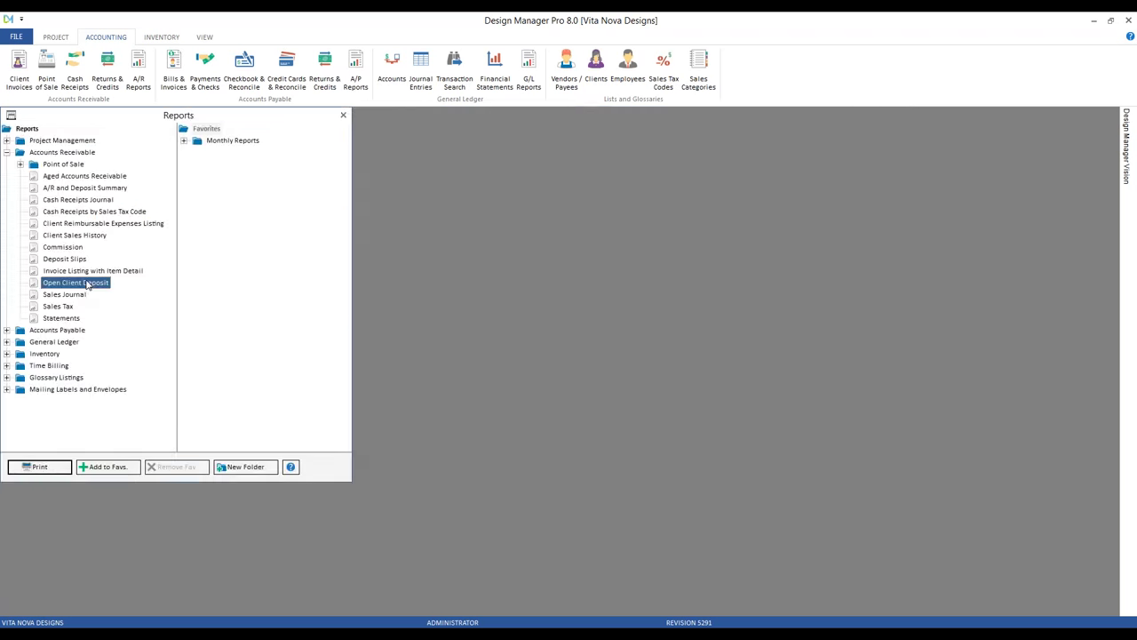
double_click(87, 283)
click(224, 199)
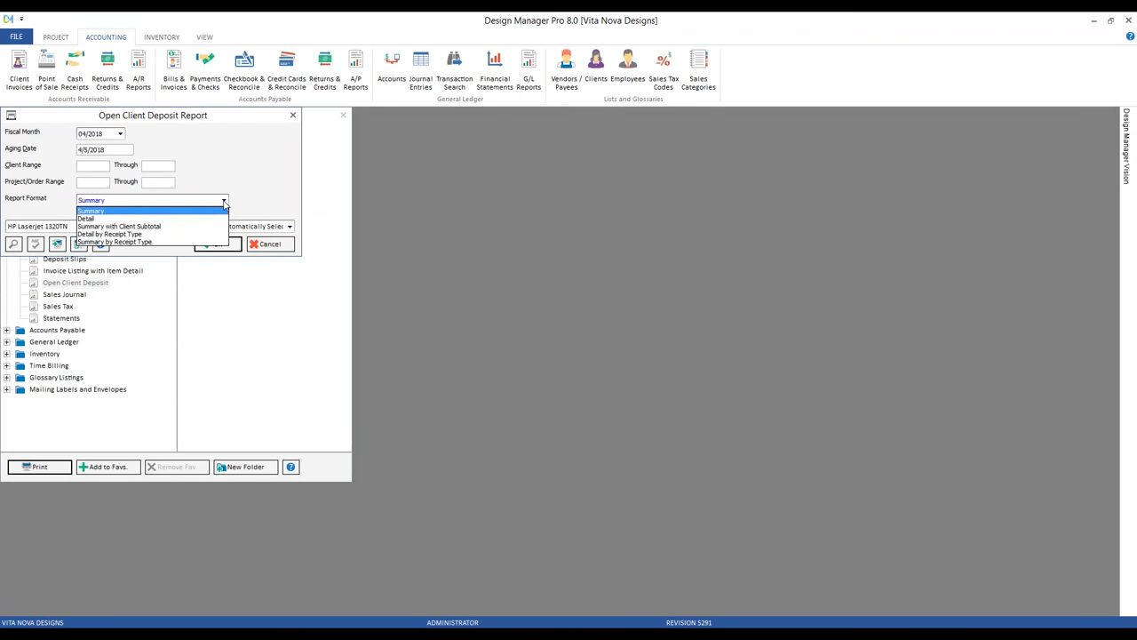
click(215, 219)
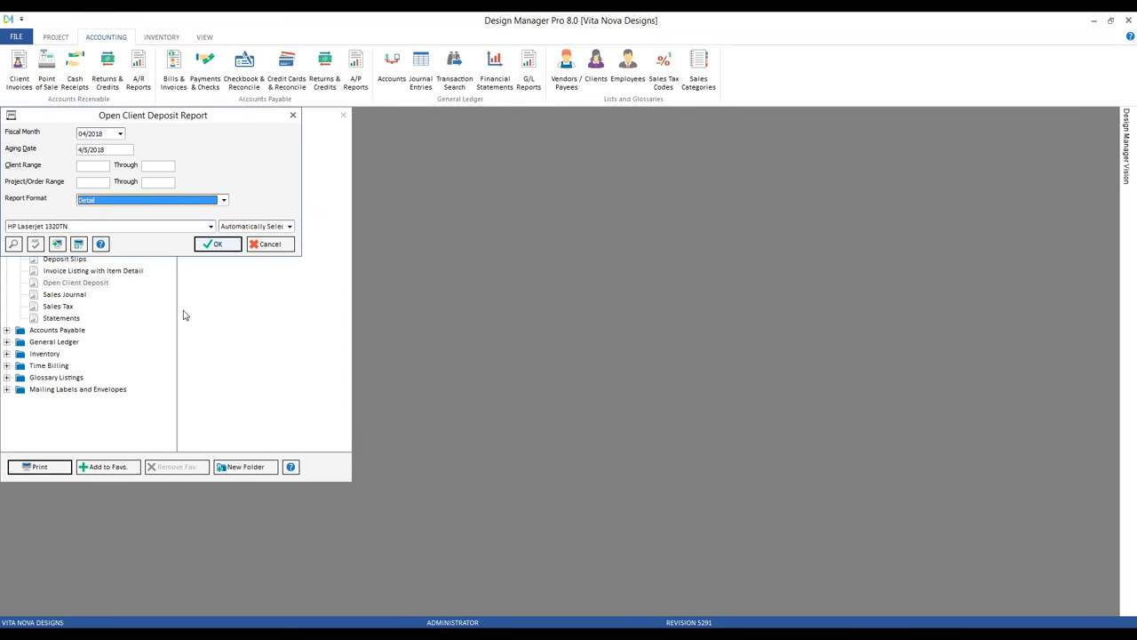
click(214, 245)
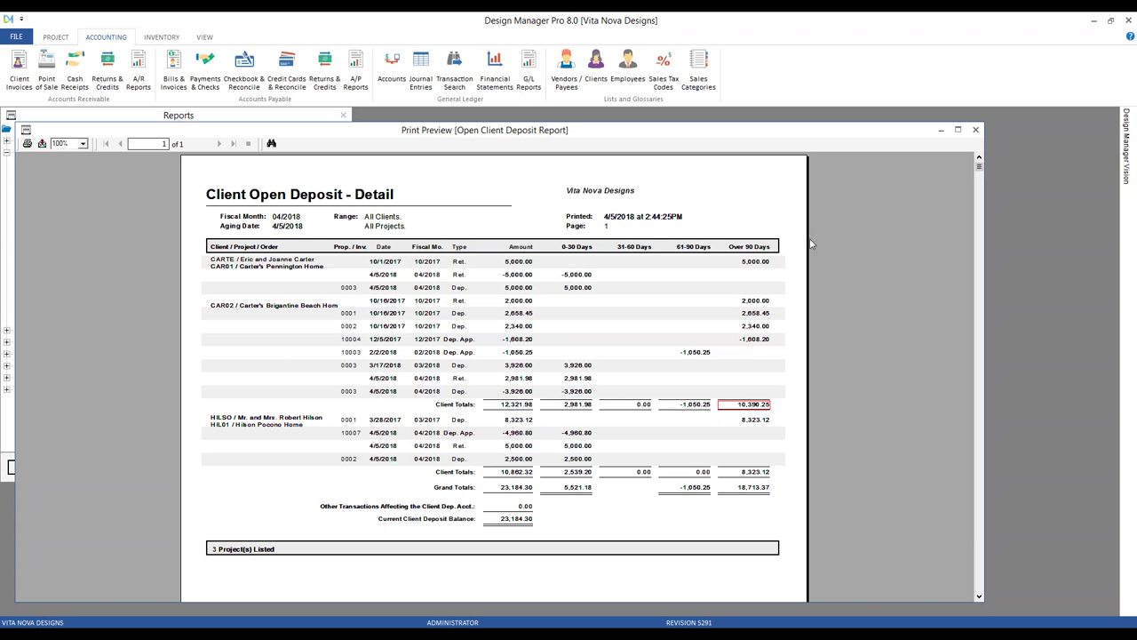
click(975, 130)
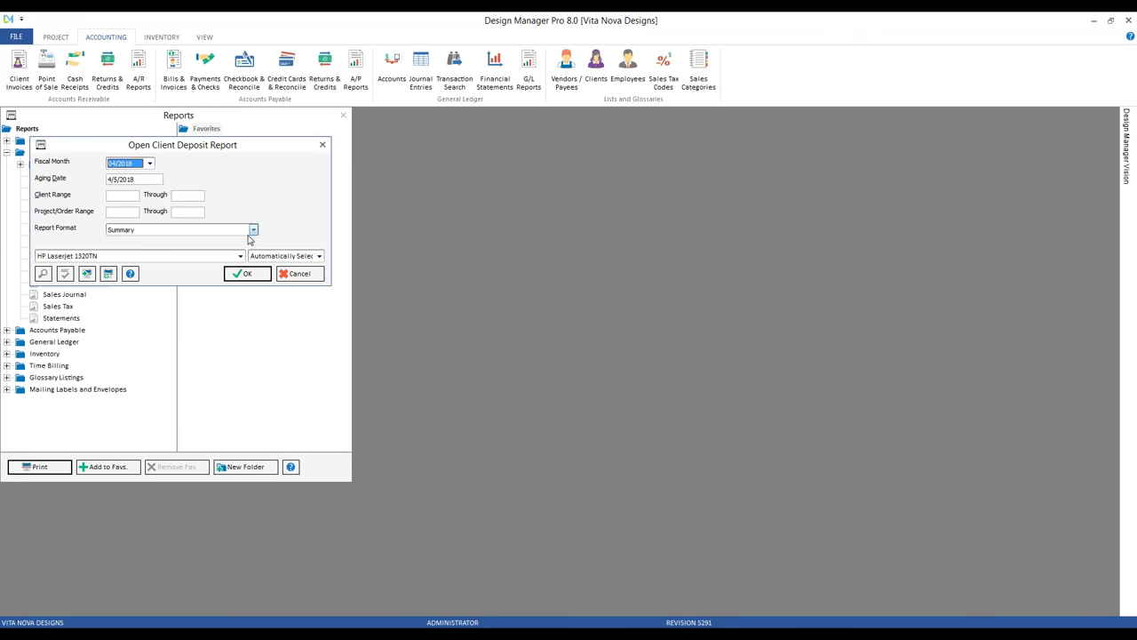
Preview the Open Client Deposit report as Summary with Client Subtotal at 150%, check the client totals and close it.
click(254, 233)
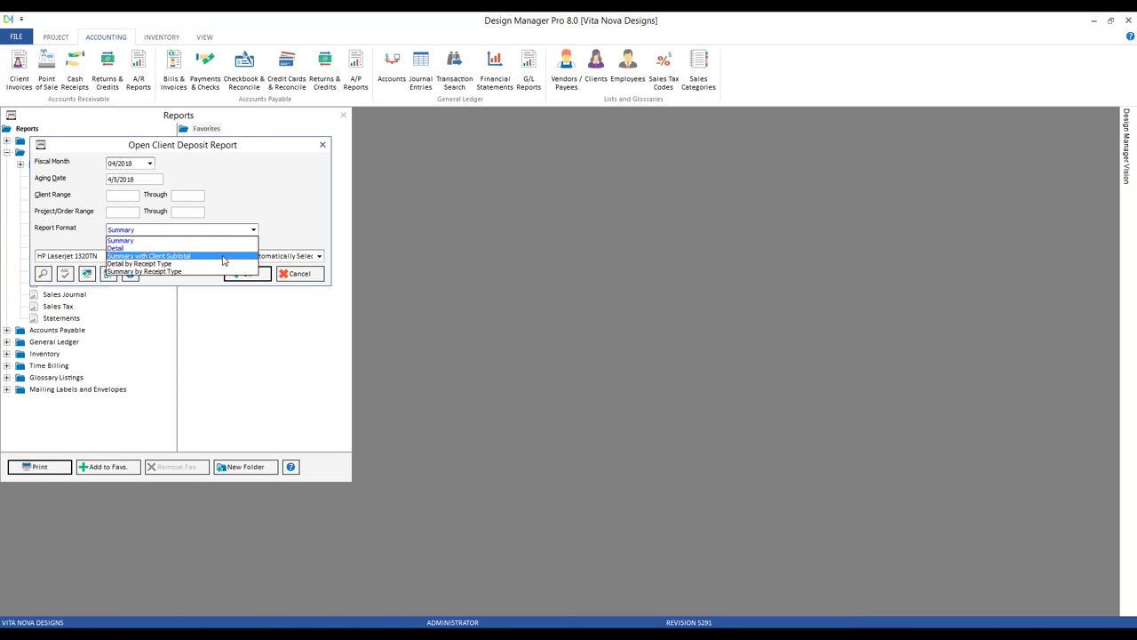
click(223, 256)
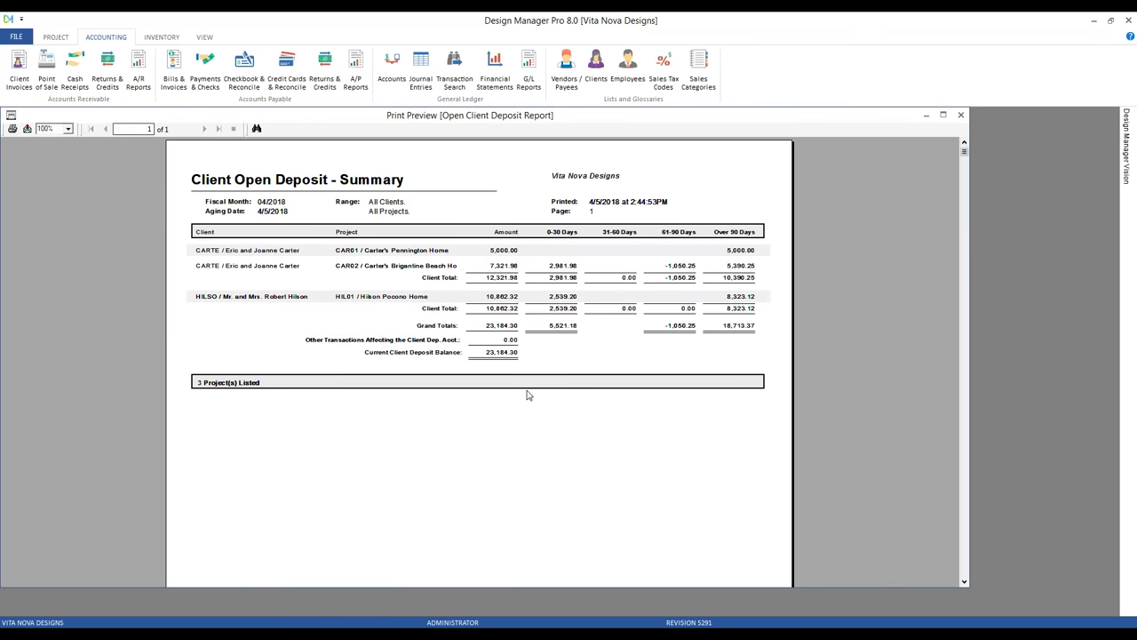
click(67, 129)
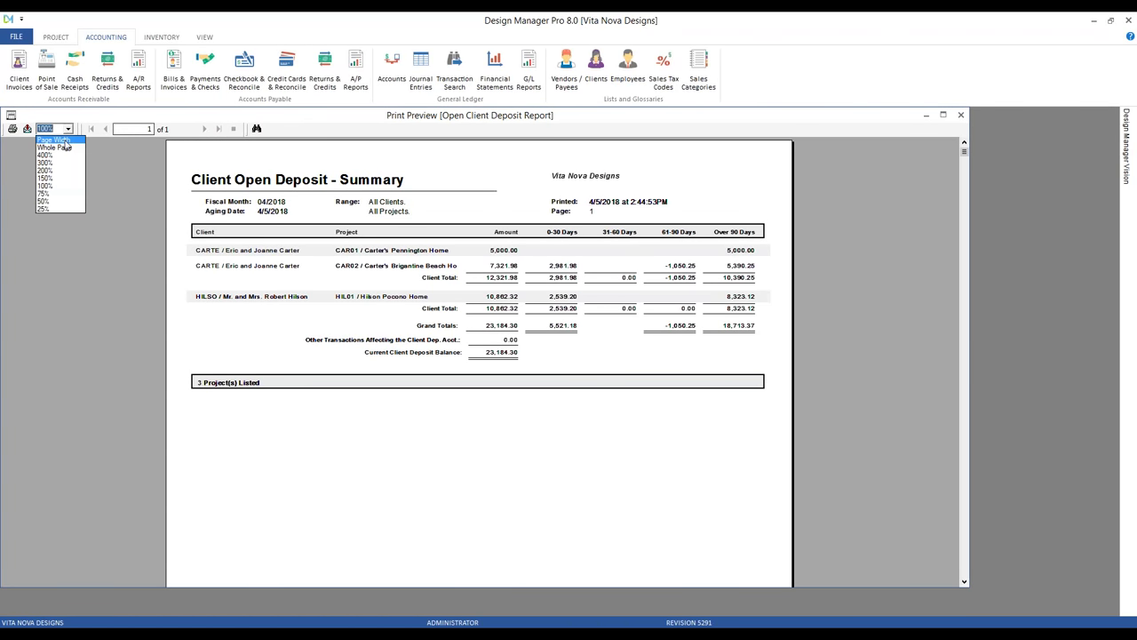
click(54, 181)
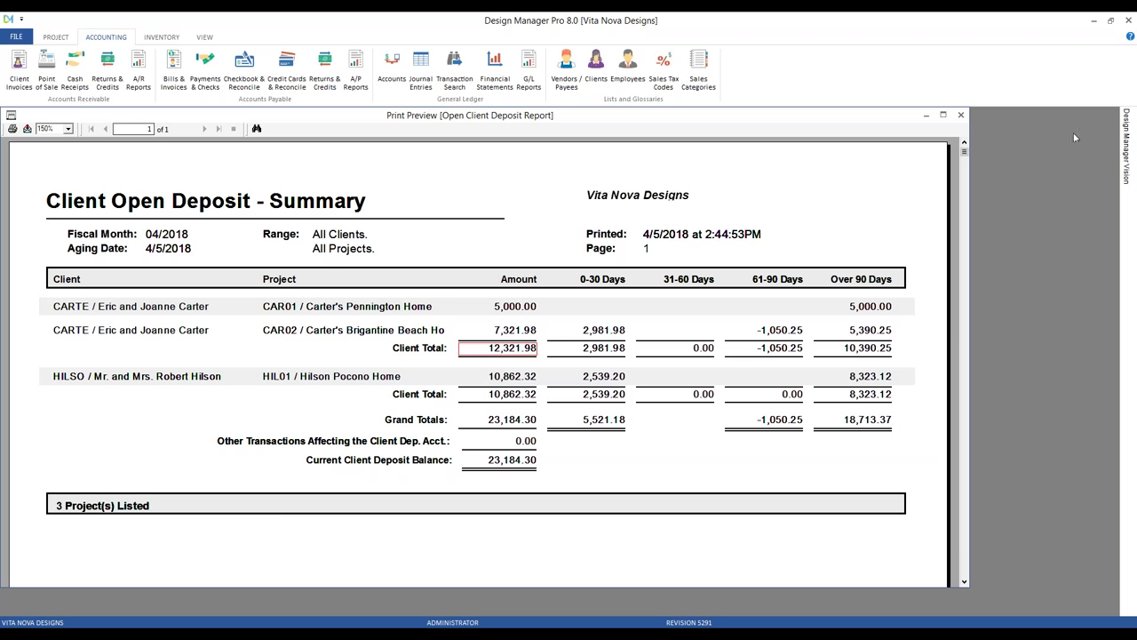
click(960, 115)
Preview the Open Client Deposit report as Summary by Receipt Type at 150%, compare deposits with retainers and close it.
double_click(98, 283)
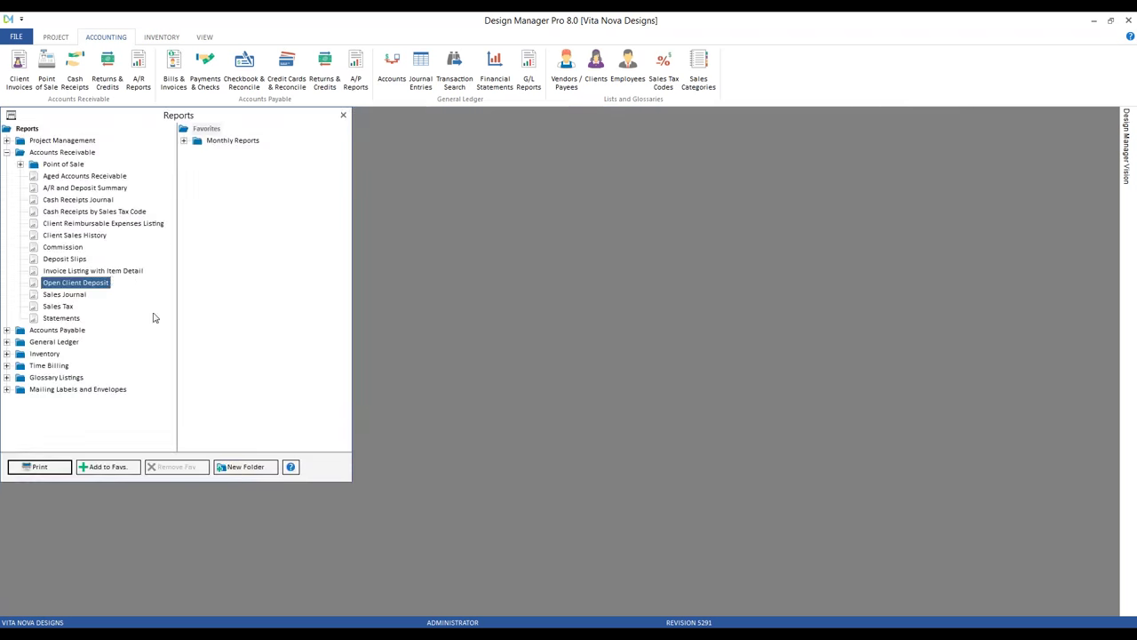
click(283, 259)
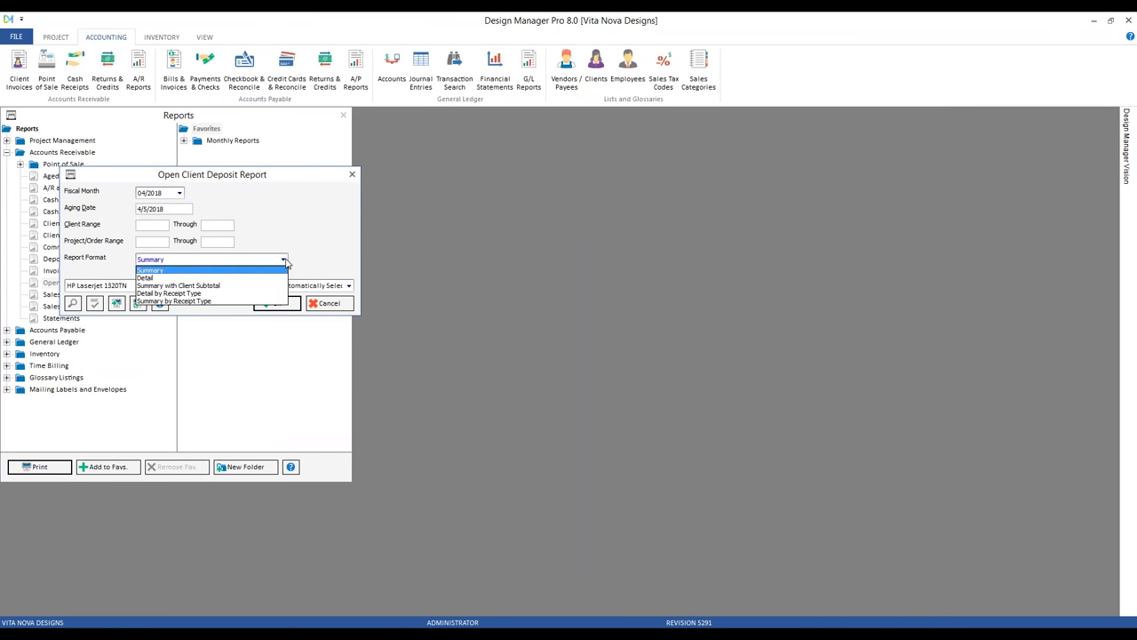
click(222, 300)
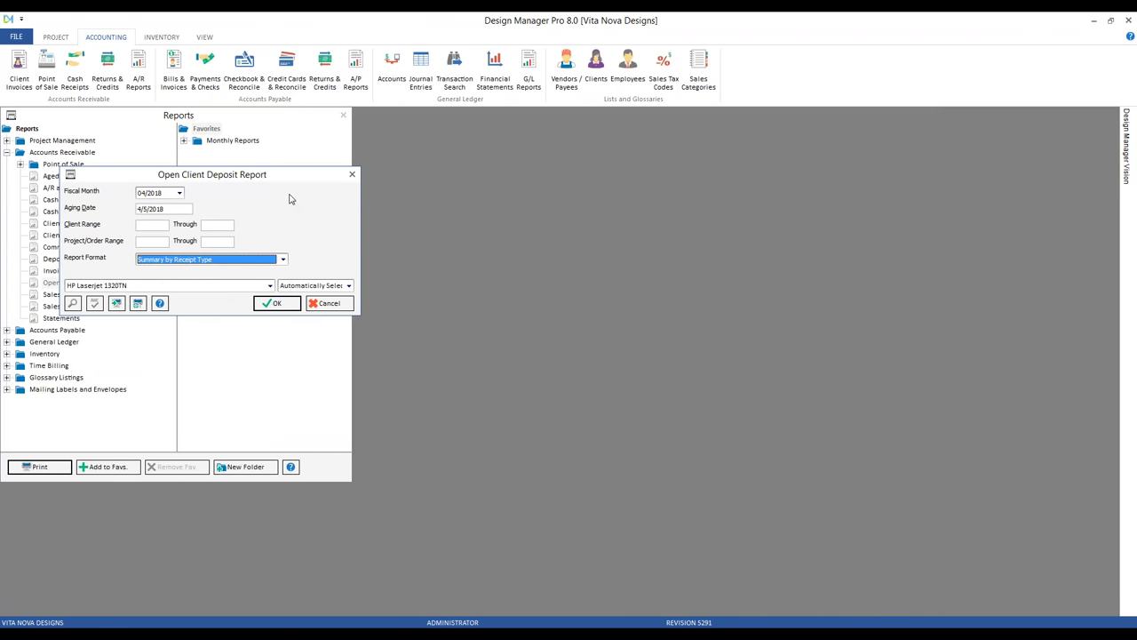
click(287, 306)
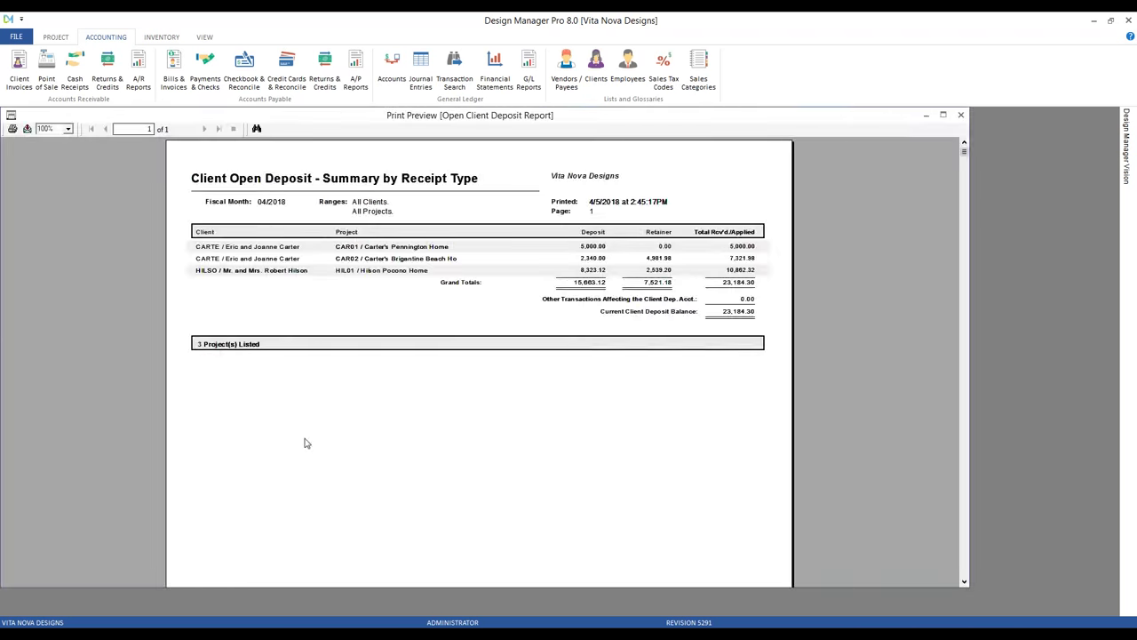
click(67, 129)
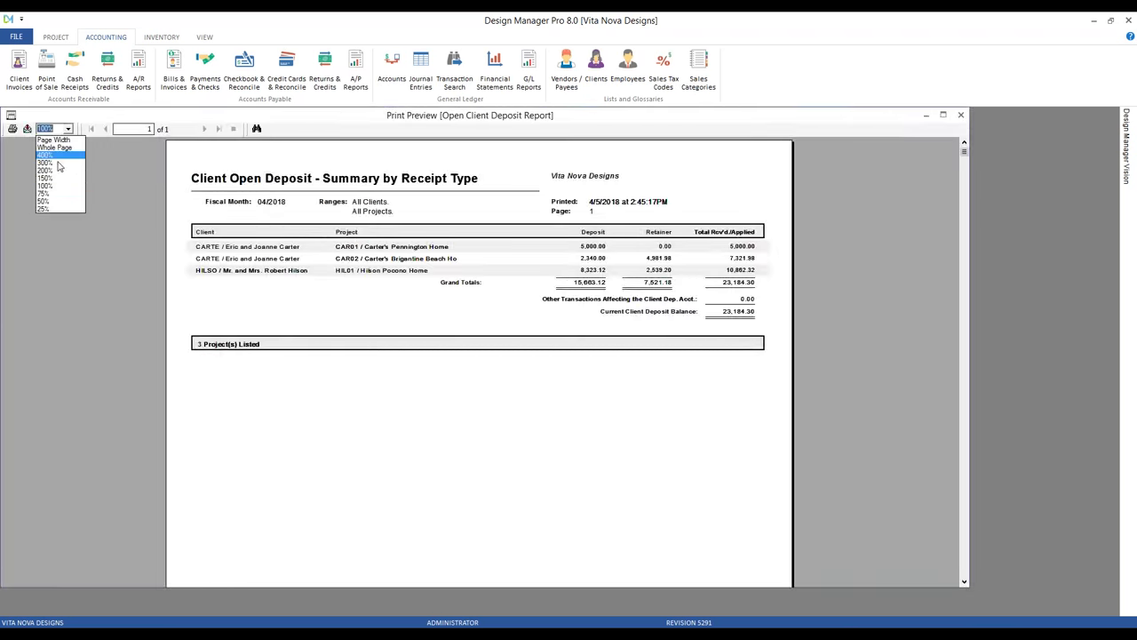
click(49, 168)
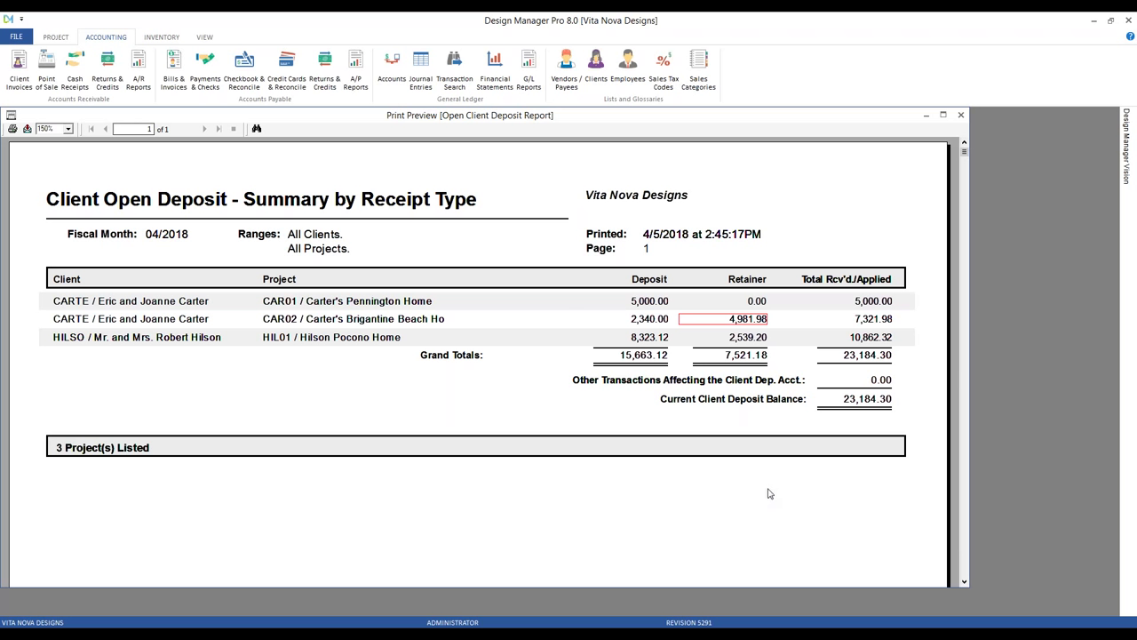
click(960, 116)
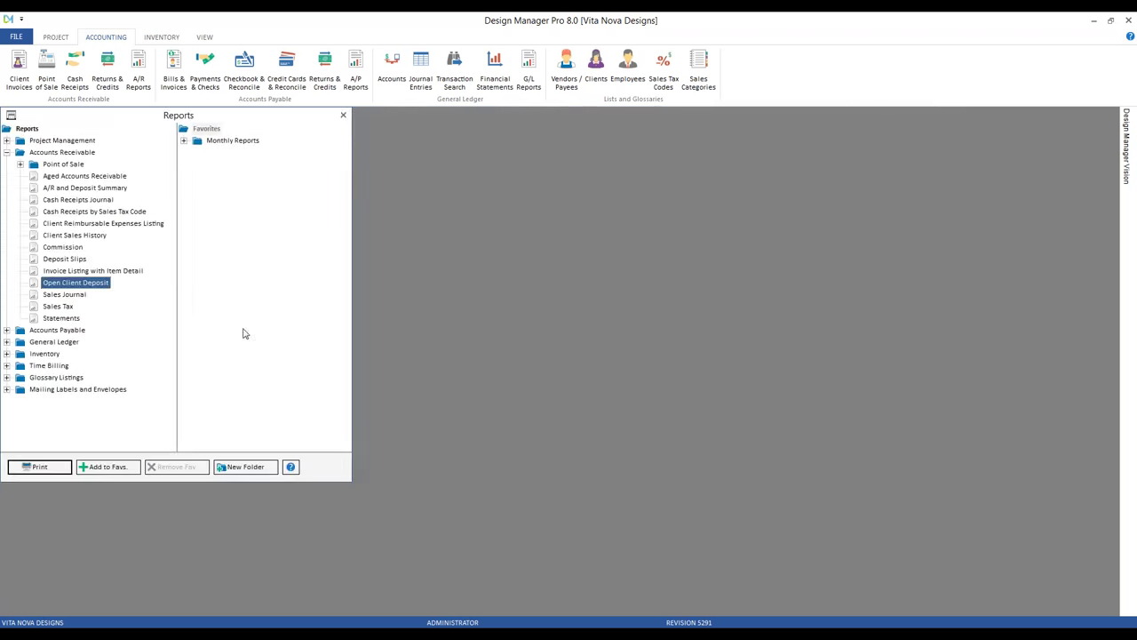
Preview the Open Client Deposit report as Detail by Receipt Type at 150%, examine each project's deposit and retainer entries, and close it.
double_click(80, 283)
click(312, 289)
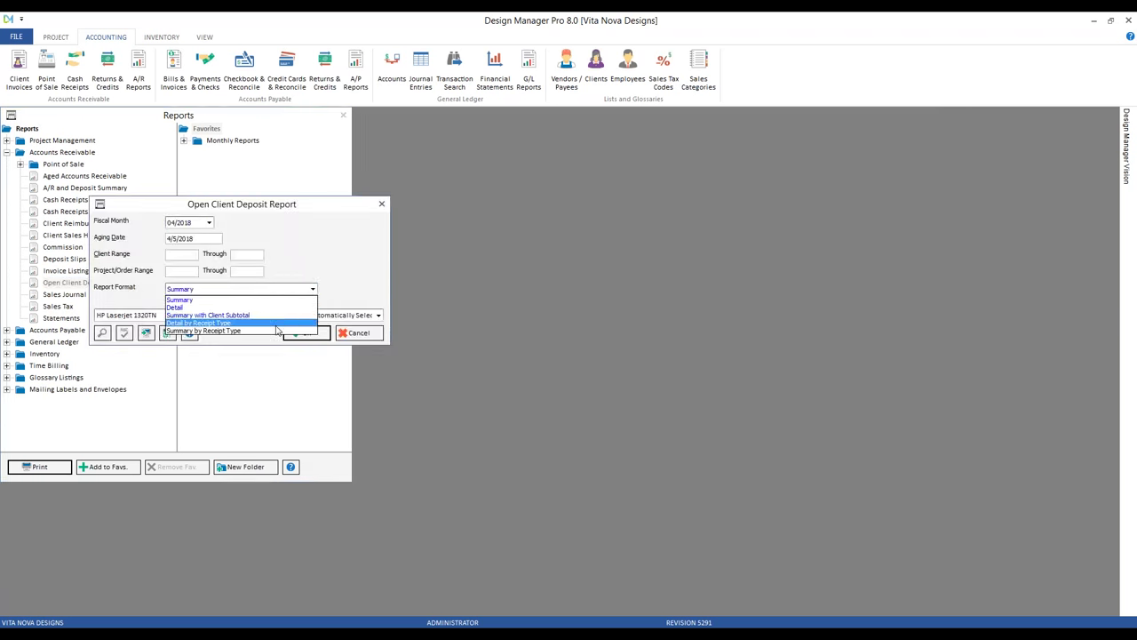
click(261, 325)
click(304, 333)
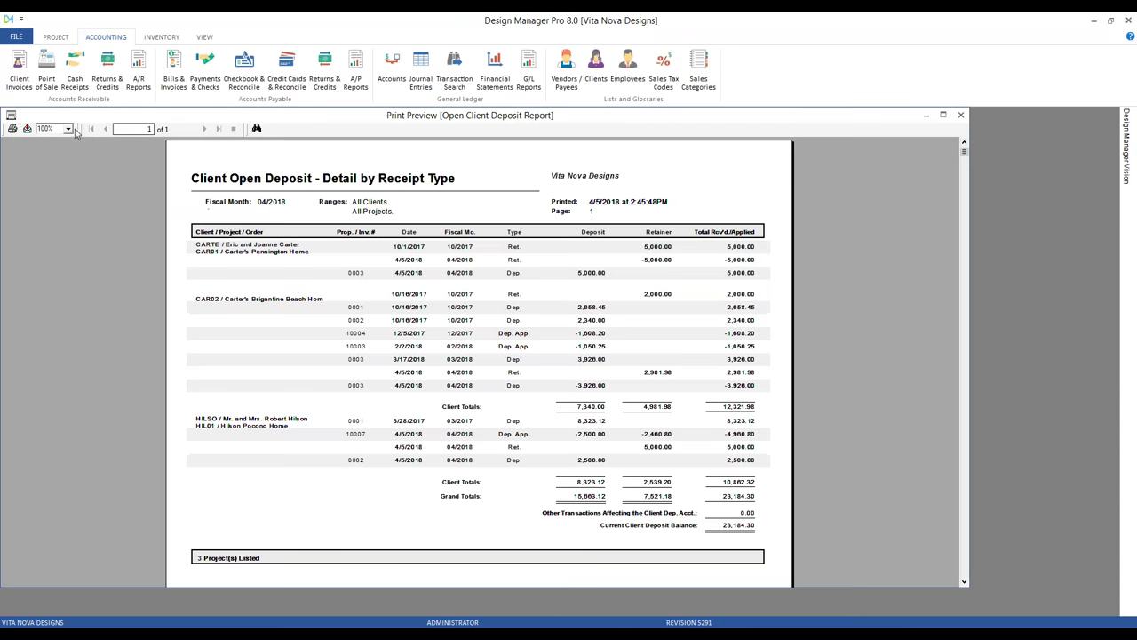
click(68, 130)
click(54, 180)
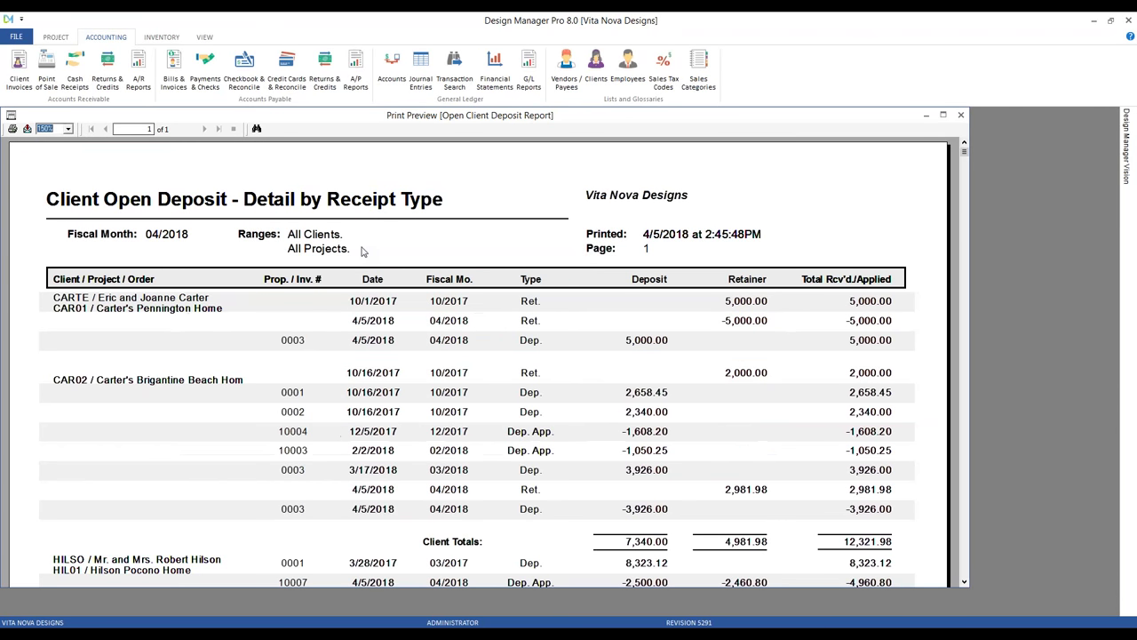
scroll(364, 251, down, 2)
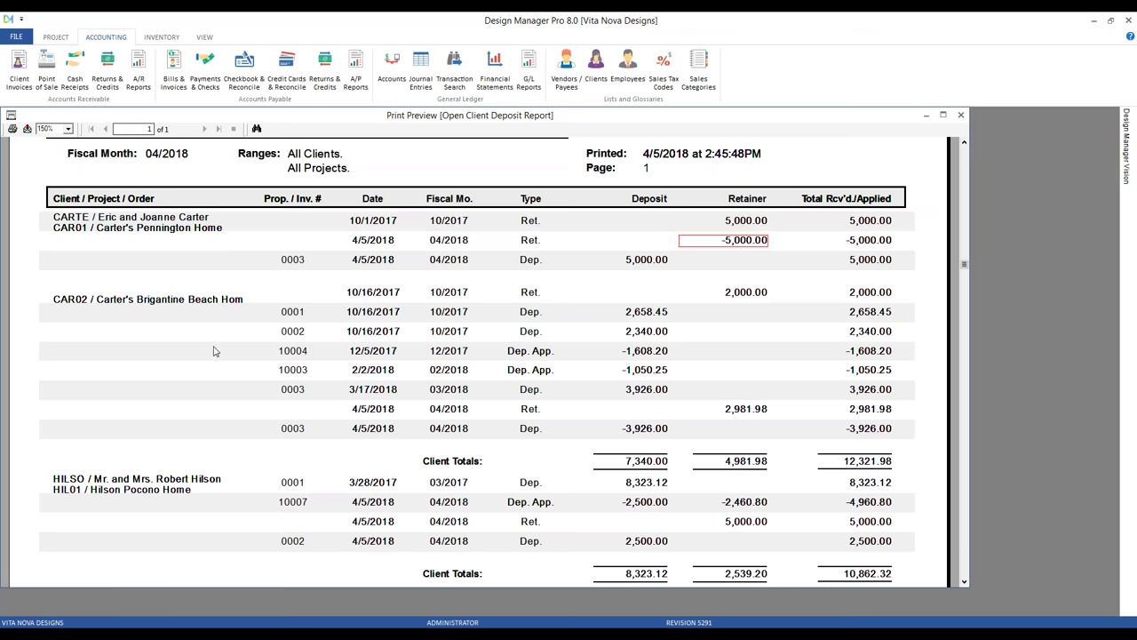
scroll(213, 351, down, 3)
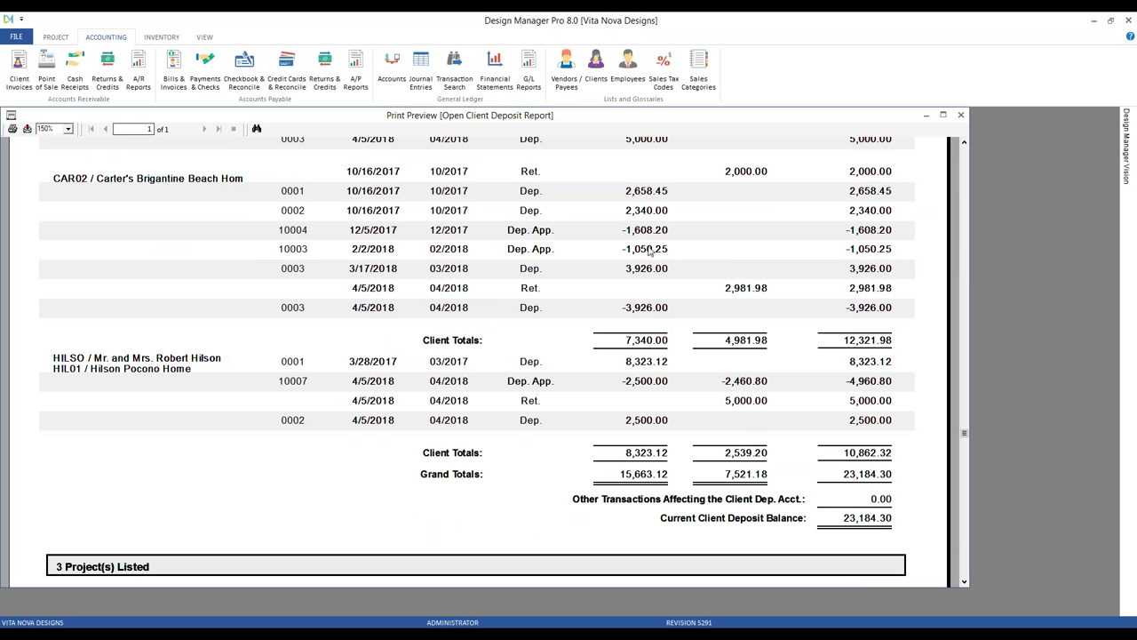
click(960, 115)
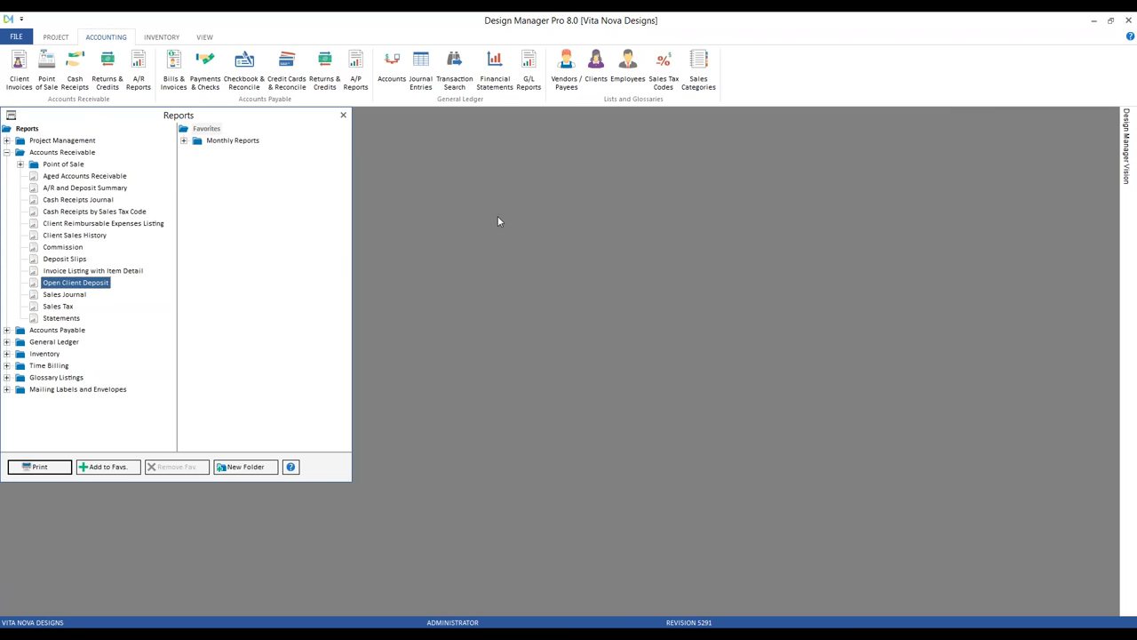
Preview the Project Management Deposit Analysis report for the Brigantine Beach Home project (CAR02).
click(6, 152)
click(6, 141)
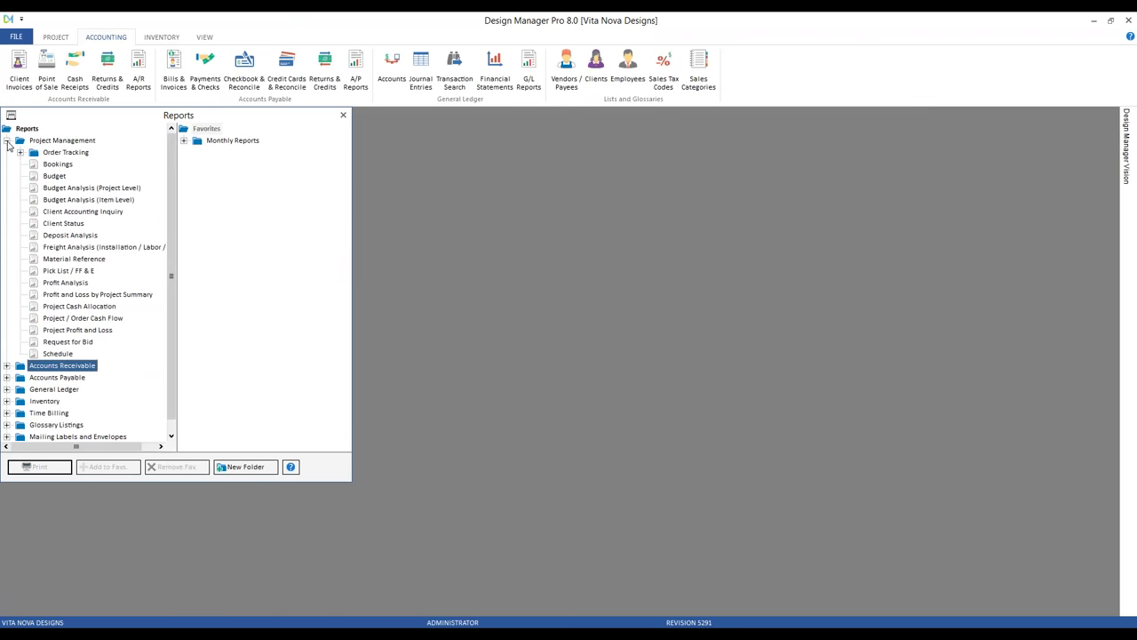
click(85, 237)
double_click(85, 236)
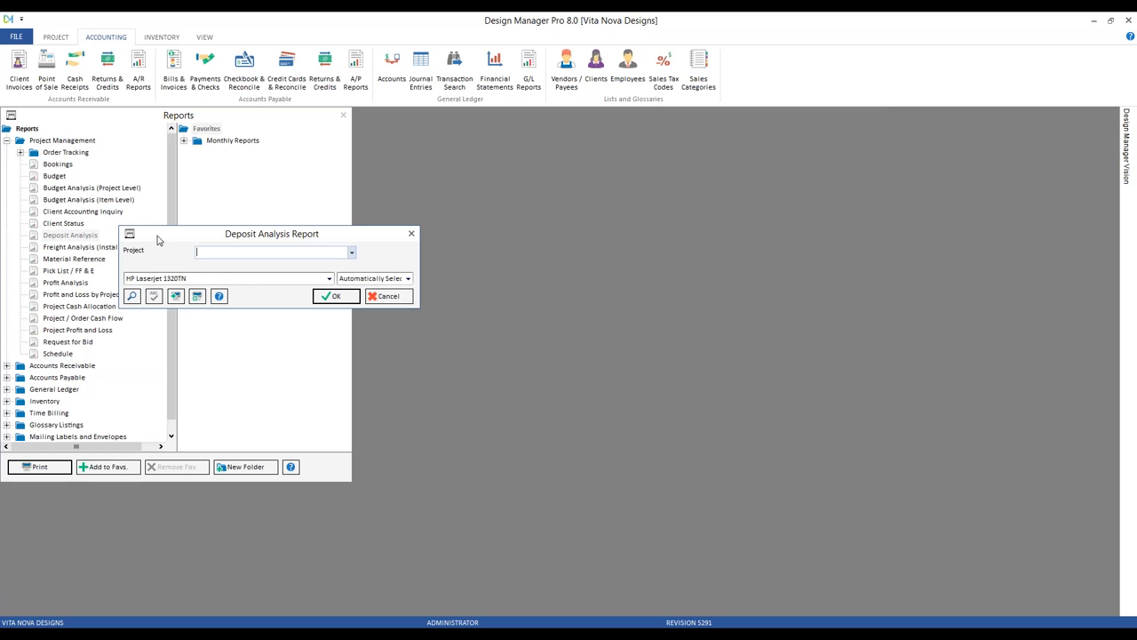
text(car)
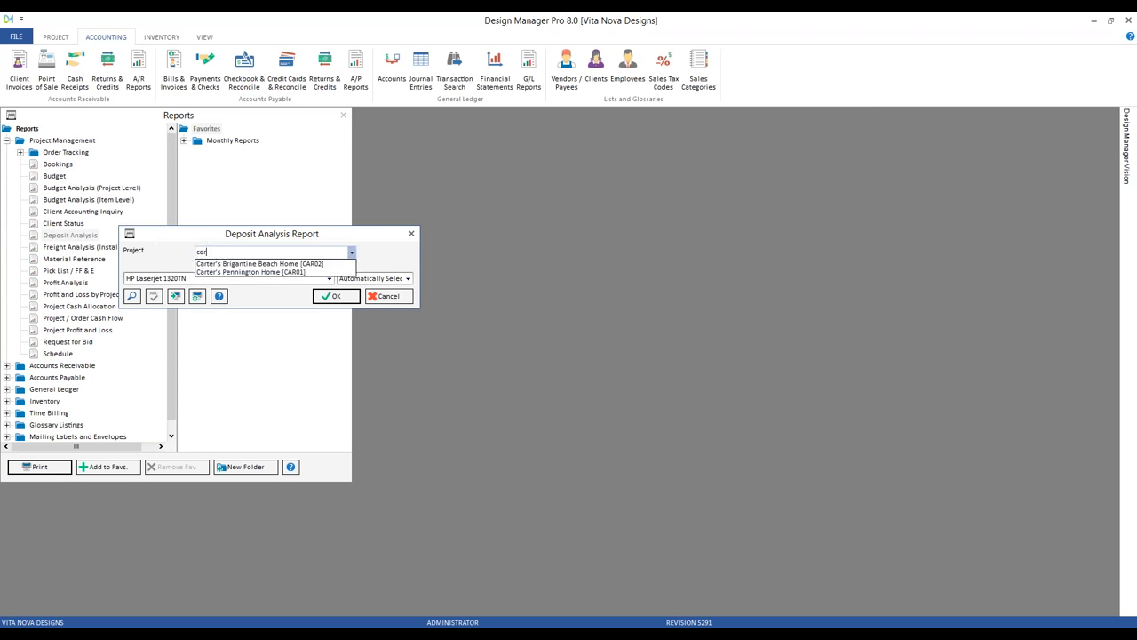
key(Down)
key(Return)
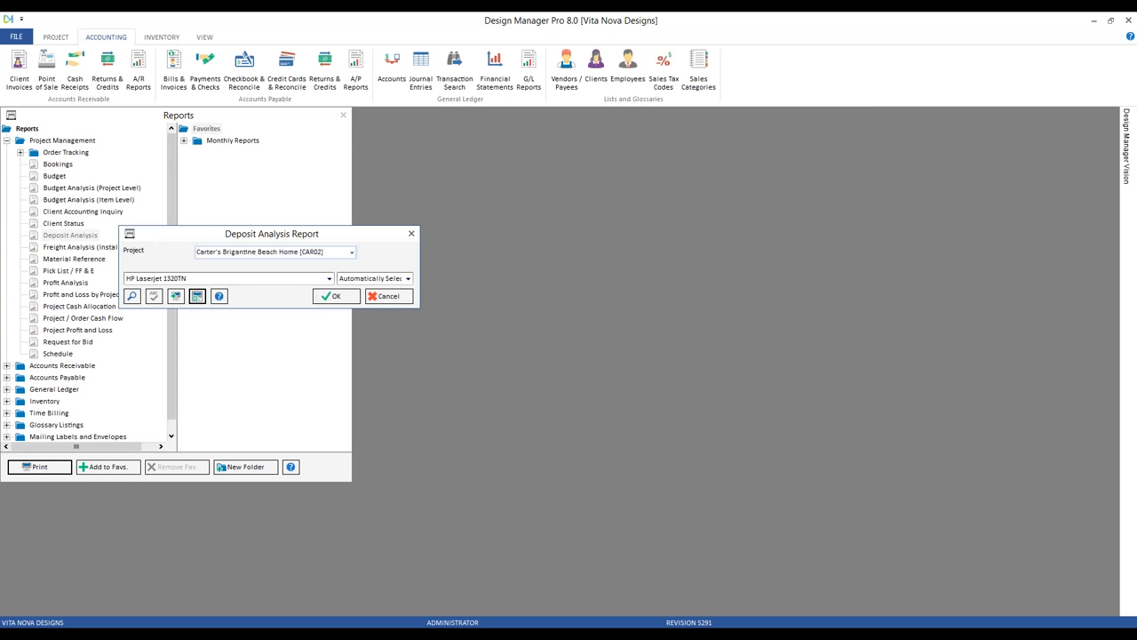
click(336, 298)
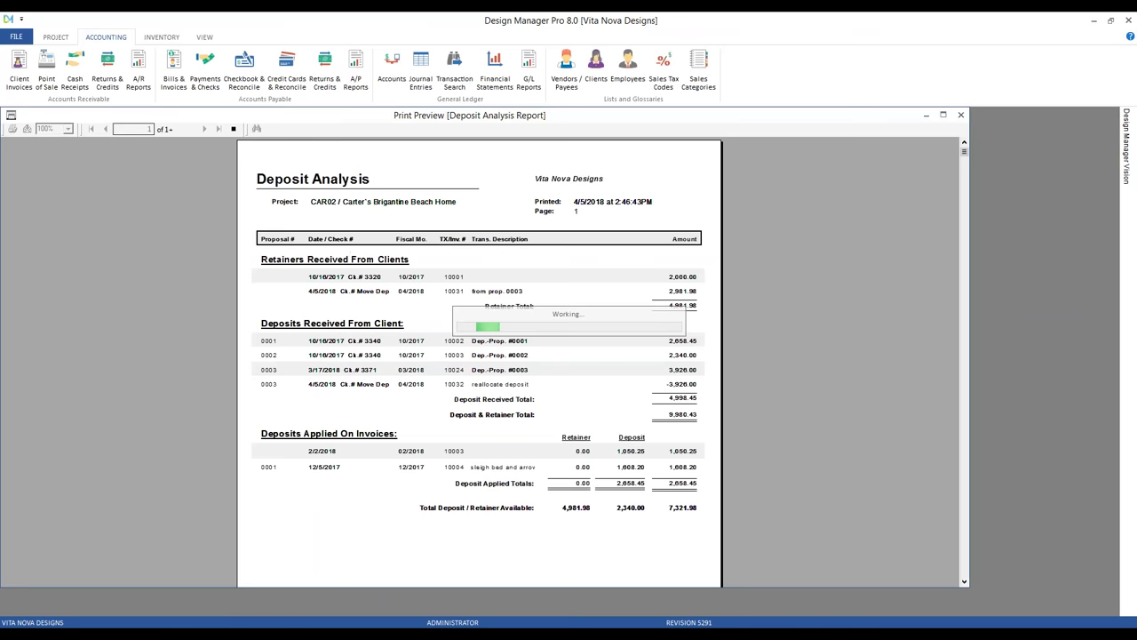
Enlarge the Deposit Analysis preview to 150% and examine retainers received, deposits received, deposits applied on invoices and the total available.
click(69, 129)
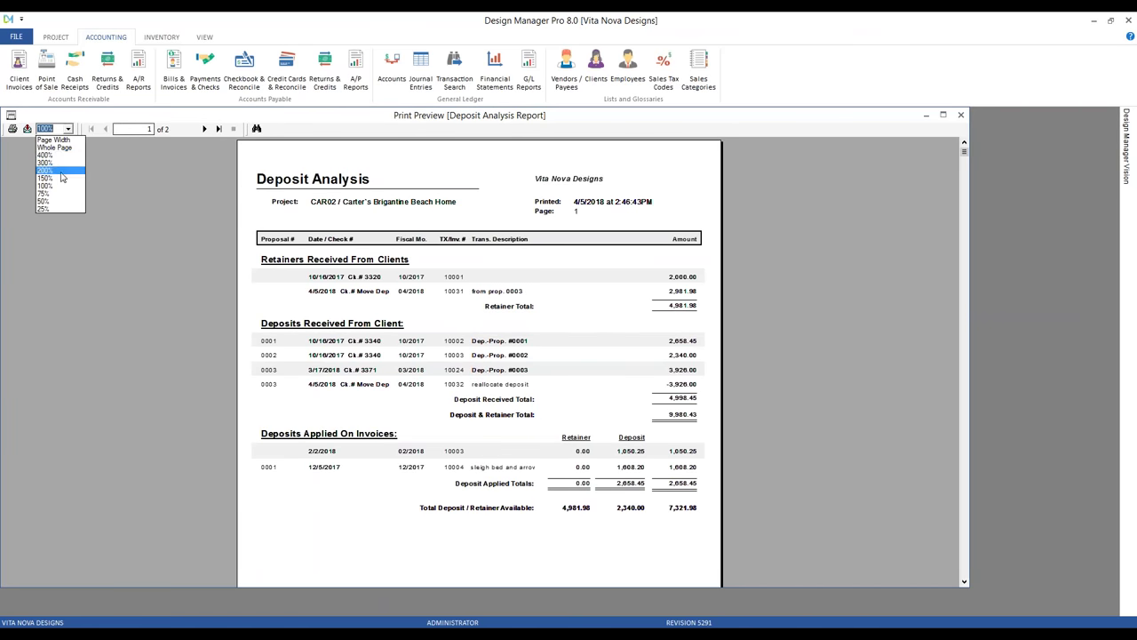
click(51, 169)
click(262, 321)
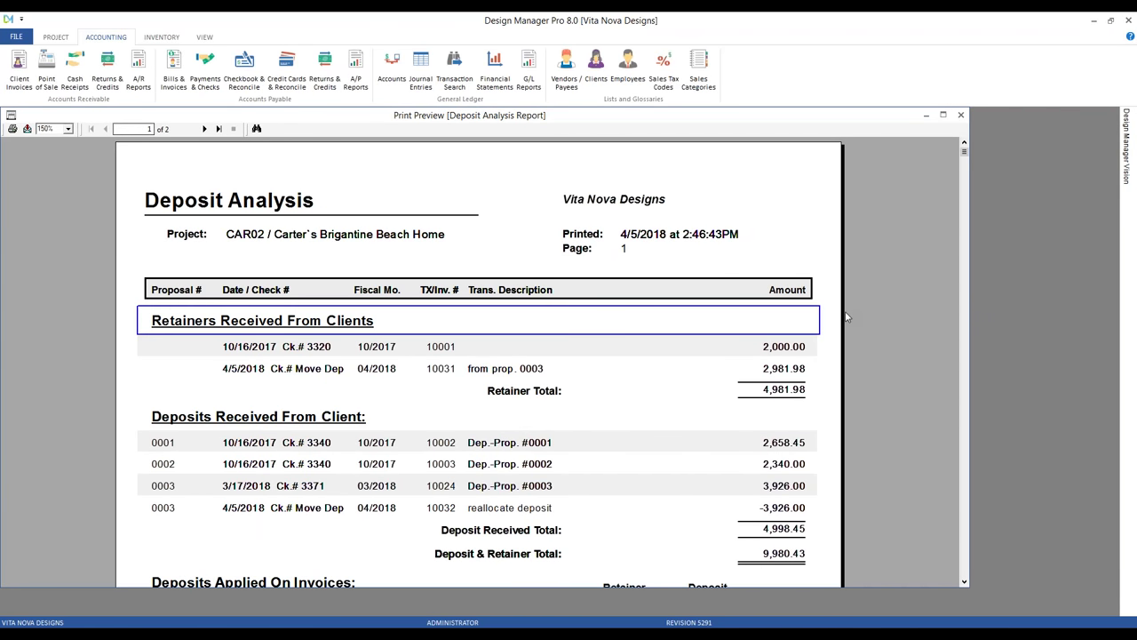
scroll(882, 279, down, 2)
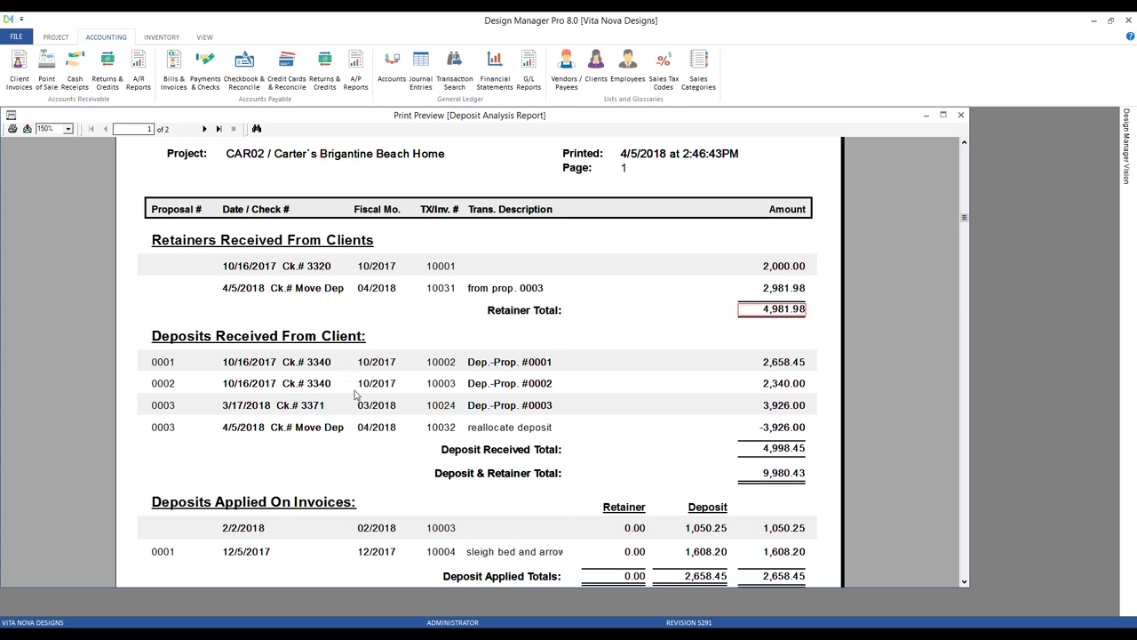
click(432, 369)
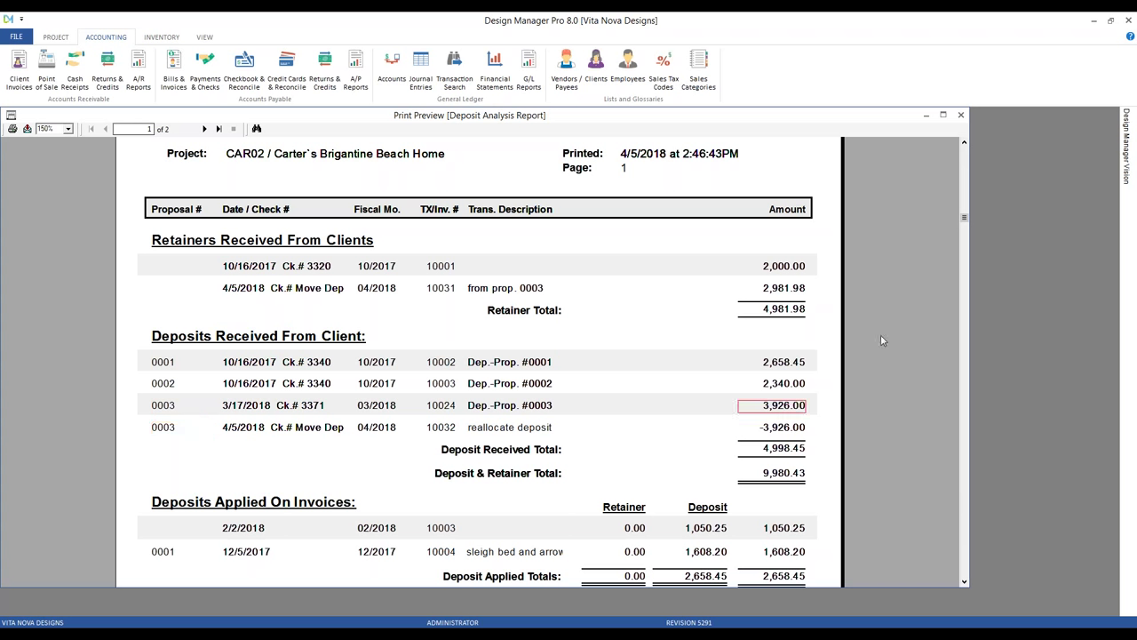
scroll(881, 334, down, 3)
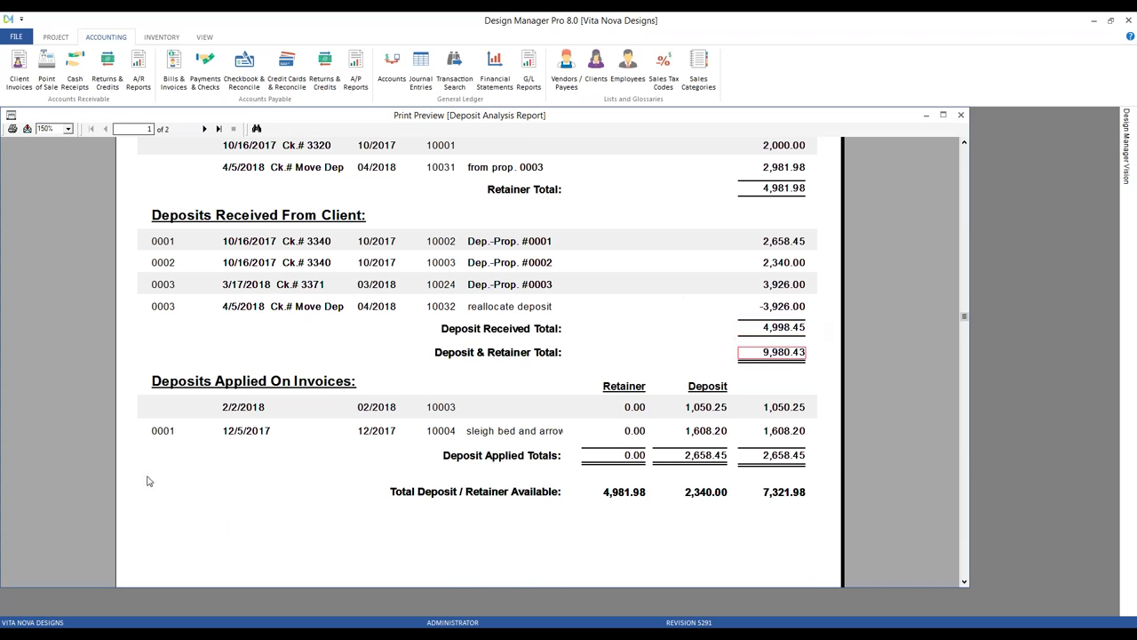
scroll(152, 472, up, 5)
scroll(160, 440, down, 9)
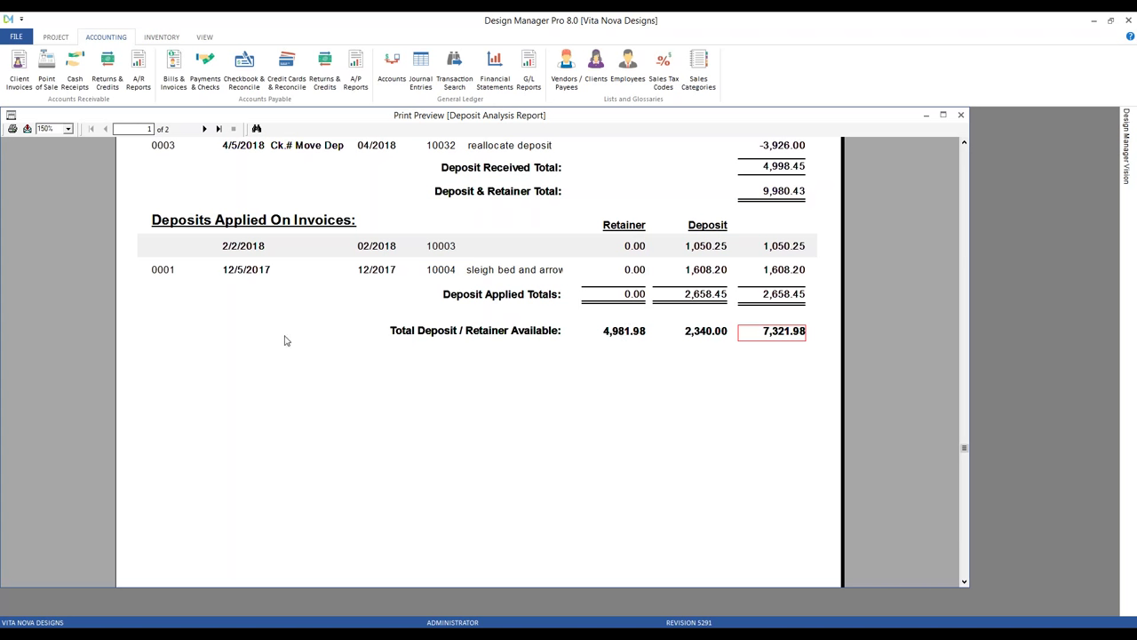
scroll(280, 338, up, 5)
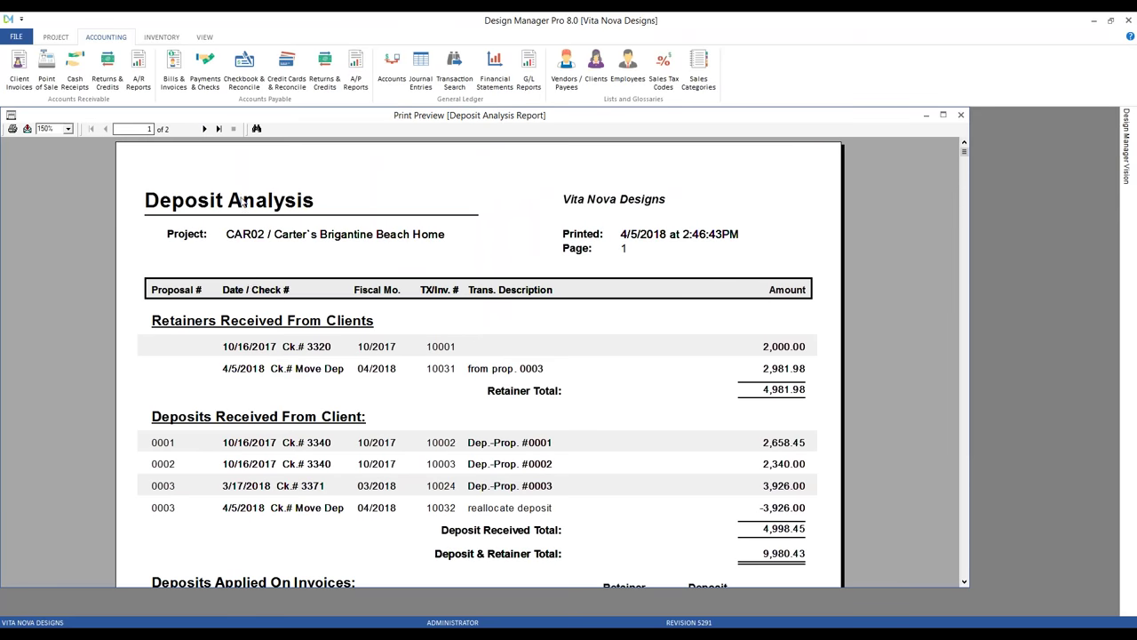
Examine the available deposit by line item on page 2 of the Deposit Analysis report and close the preview.
click(205, 129)
scroll(121, 235, down, 2)
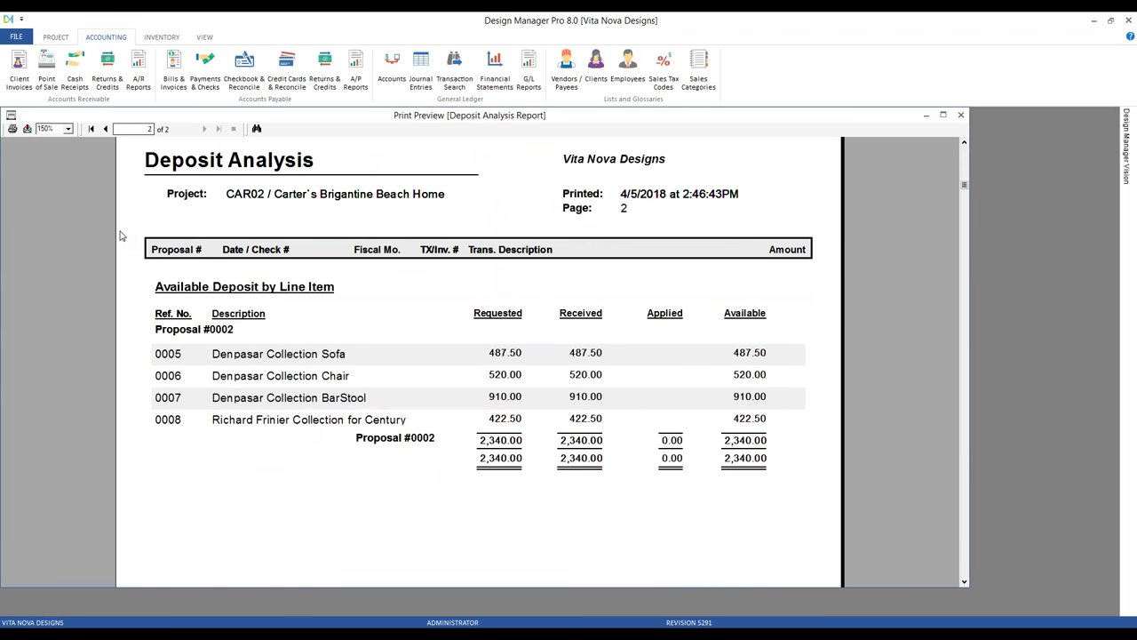
scroll(299, 495, up, 2)
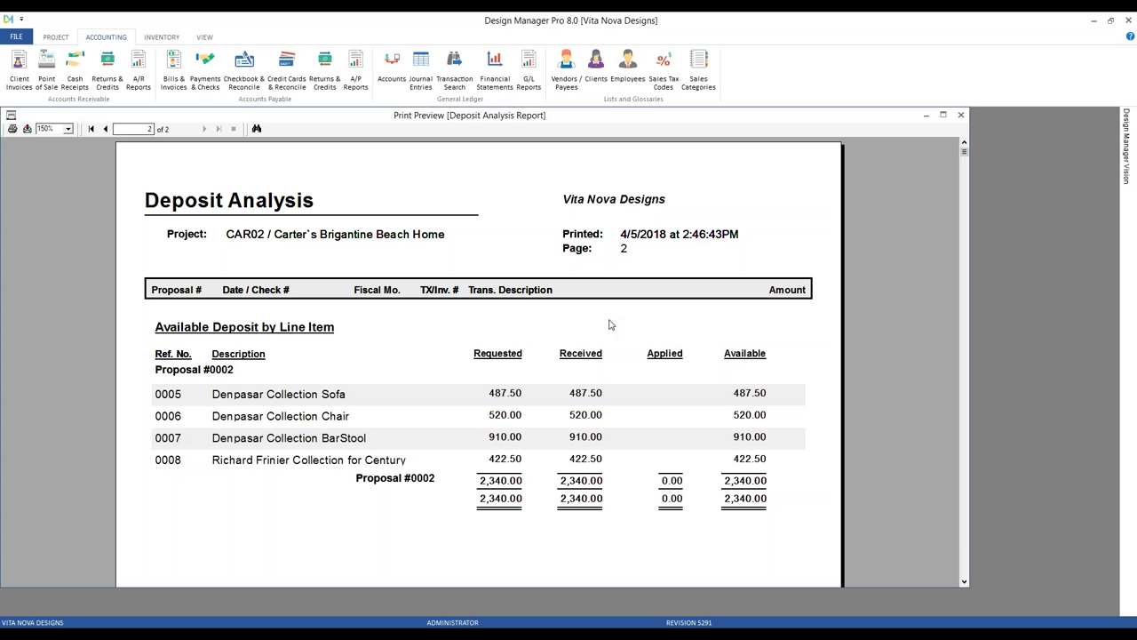
click(961, 116)
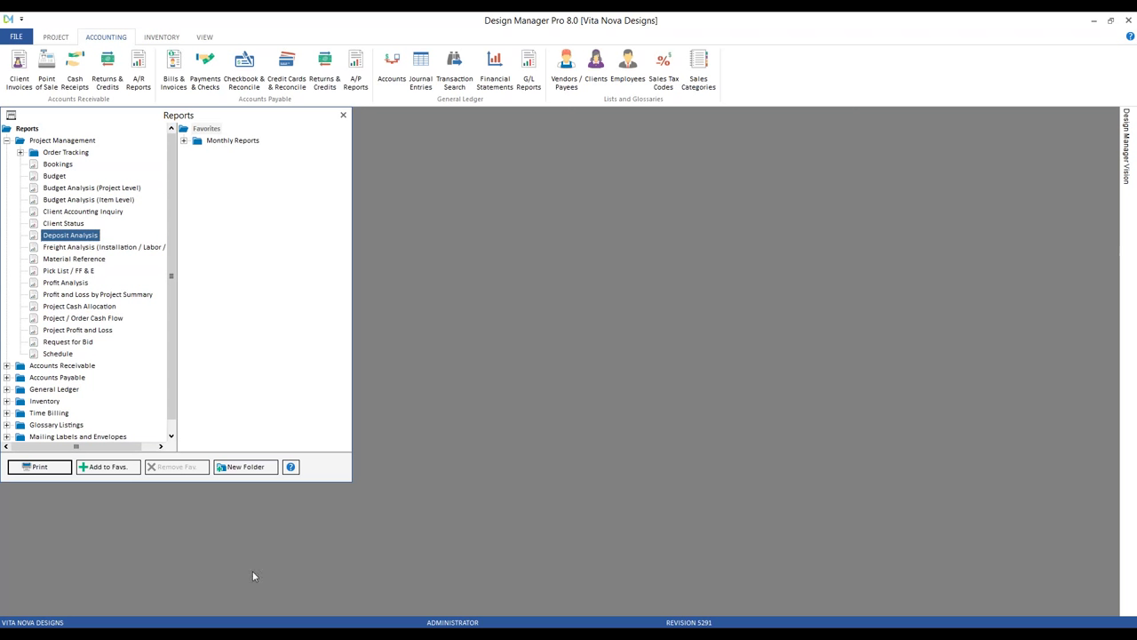
Switch to Google Chrome, show the YouTube video "Client Returns and Credits - Pro Users Only" and highlight its title.
mouse_move(155, 633)
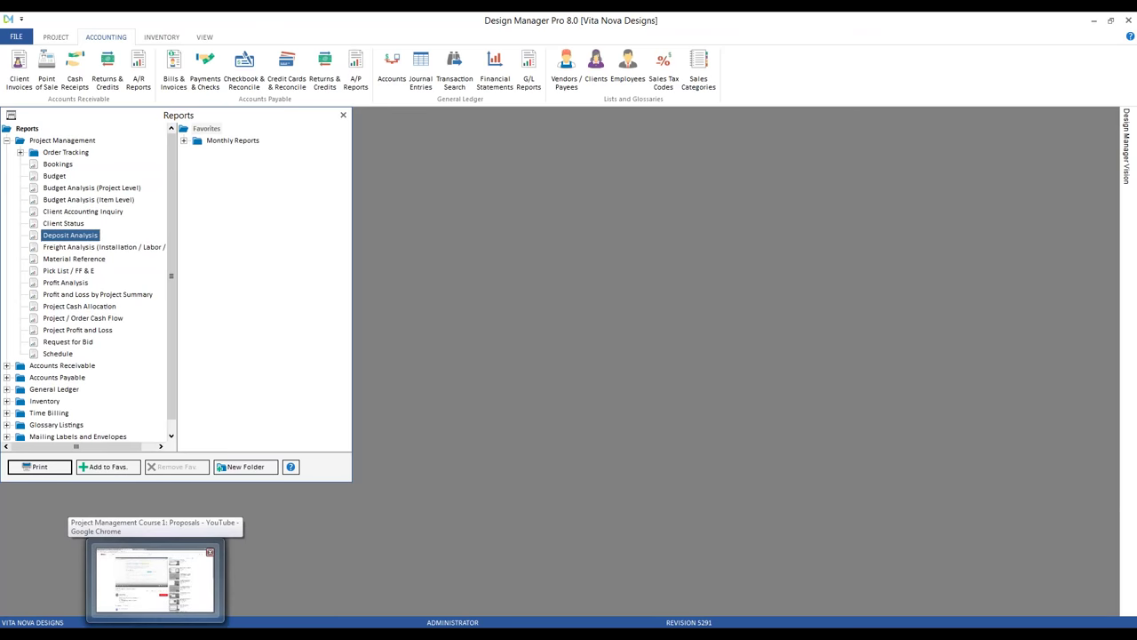
click(155, 580)
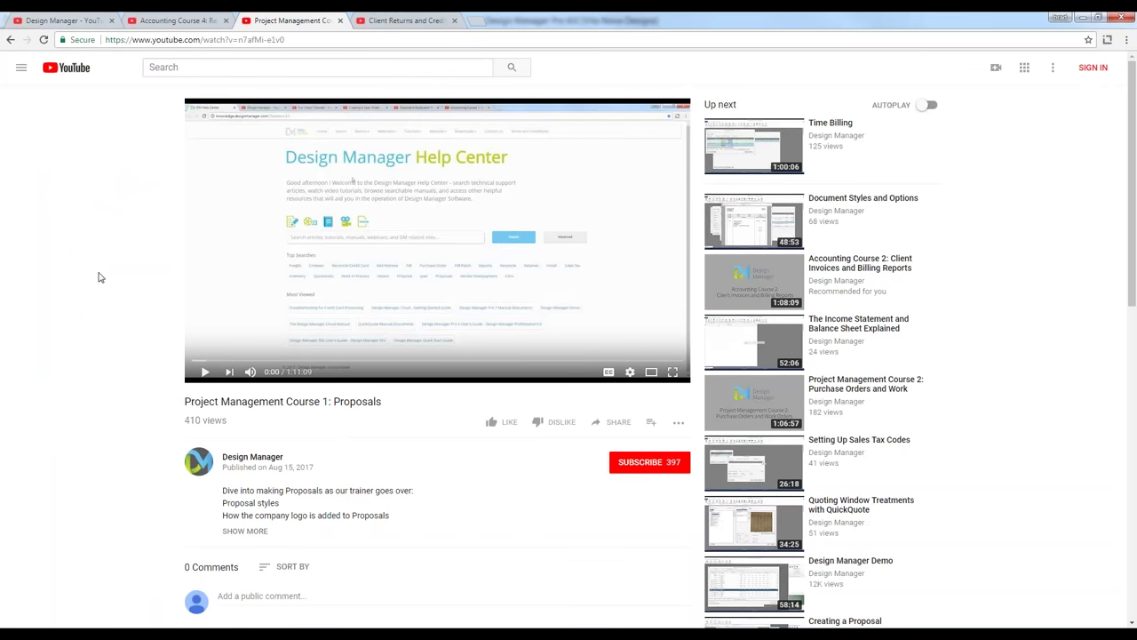
click(407, 21)
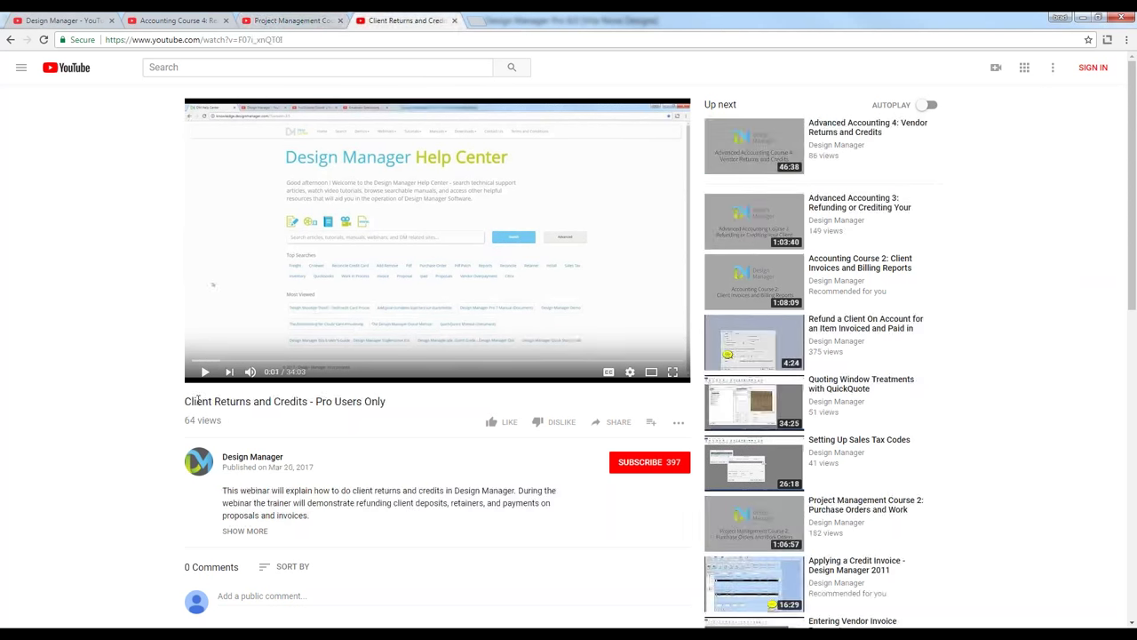
drag(185, 401, 389, 401)
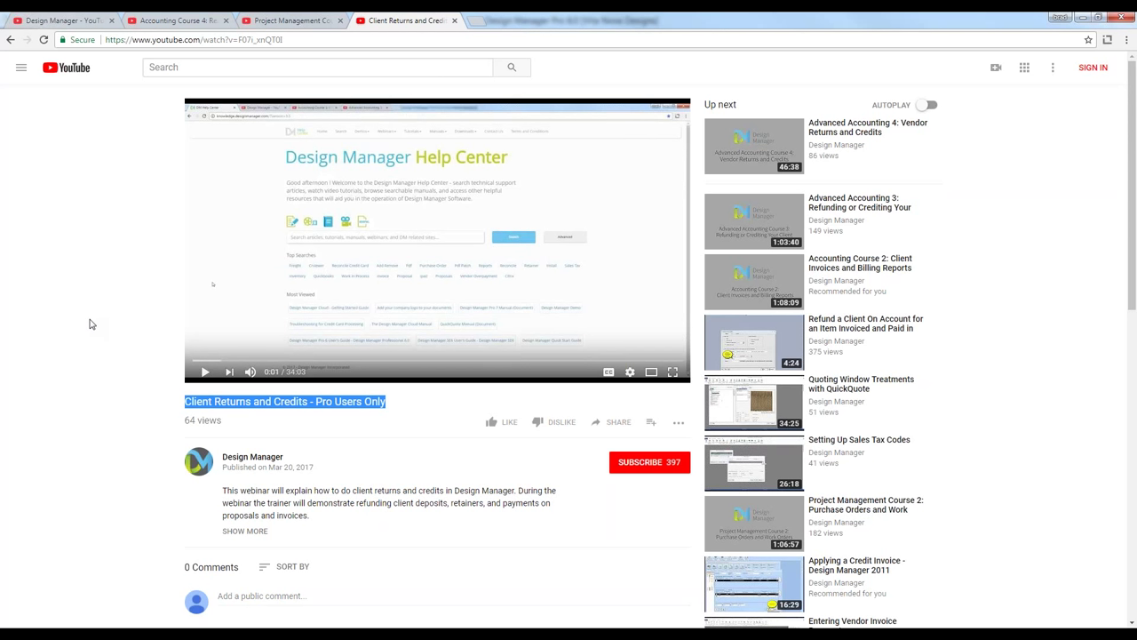
Minimize the browser and close Design Manager Pro.
click(1080, 17)
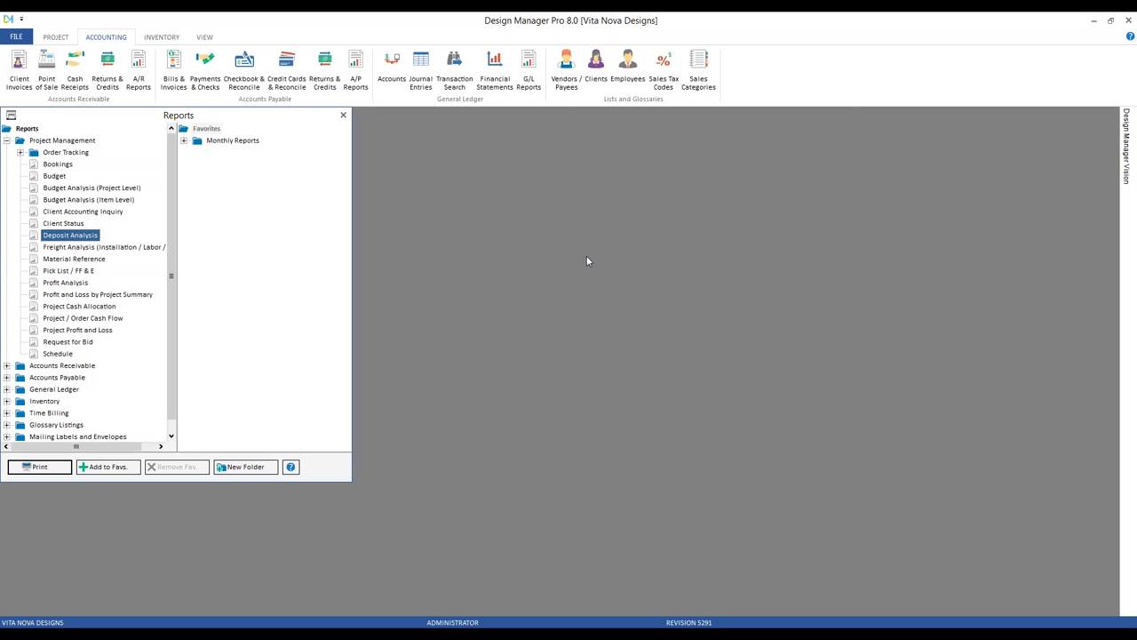
click(1128, 20)
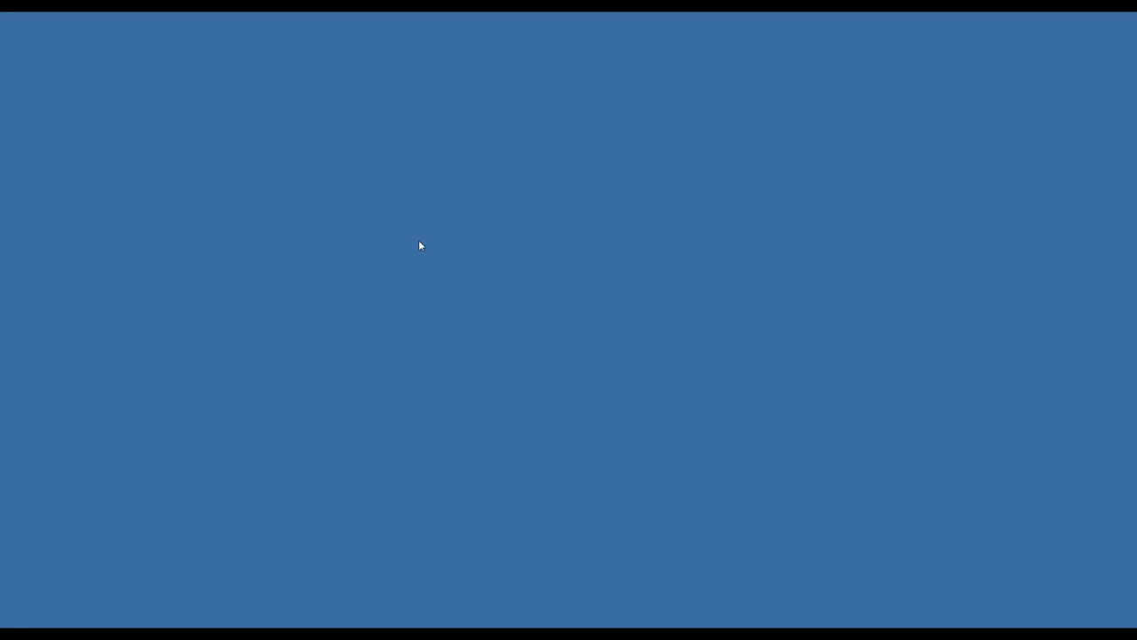